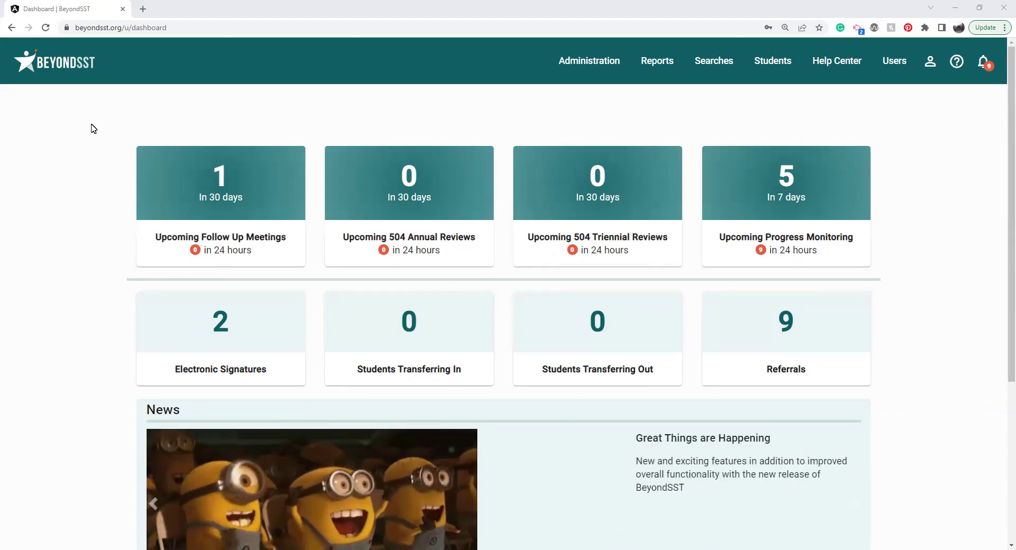
Step: Browse the recent pages list, upcoming follow-up meetings and upcoming progress monitoring from the dashboard
{"action": "right_click", "coordinate": [17, 28]}
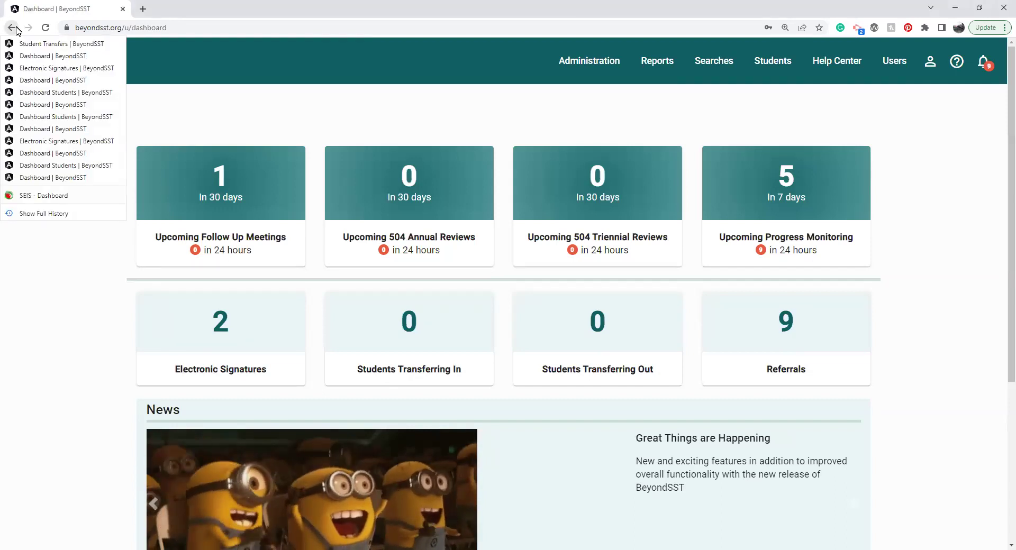
{"action": "left_click", "coordinate": [288, 93]}
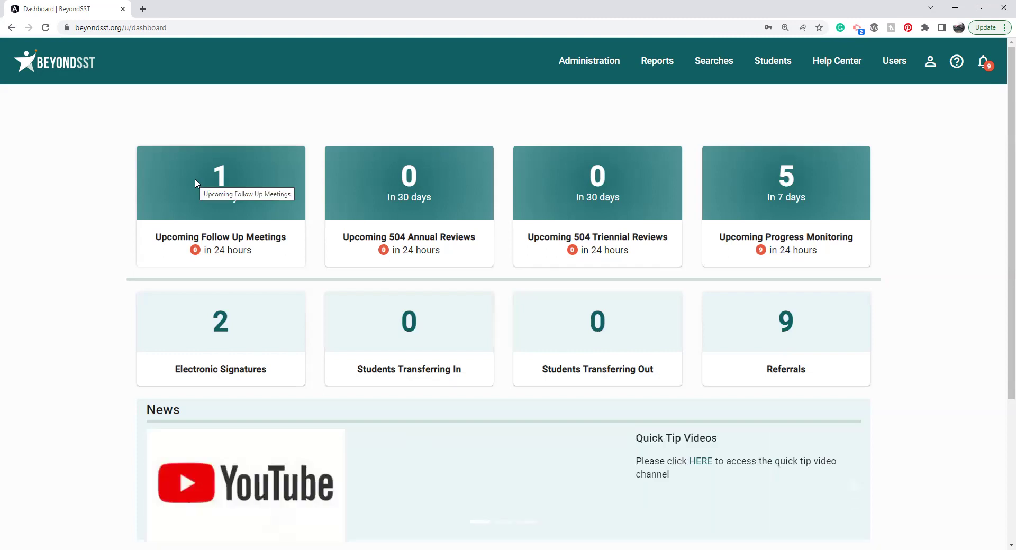
{"action": "left_click", "coordinate": [195, 184]}
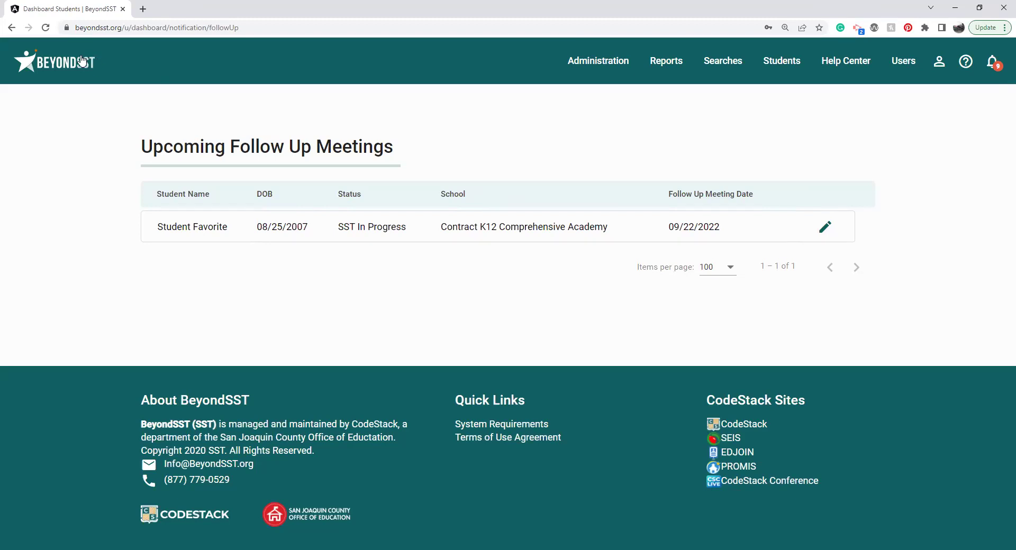
{"action": "left_click", "coordinate": [113, 63]}
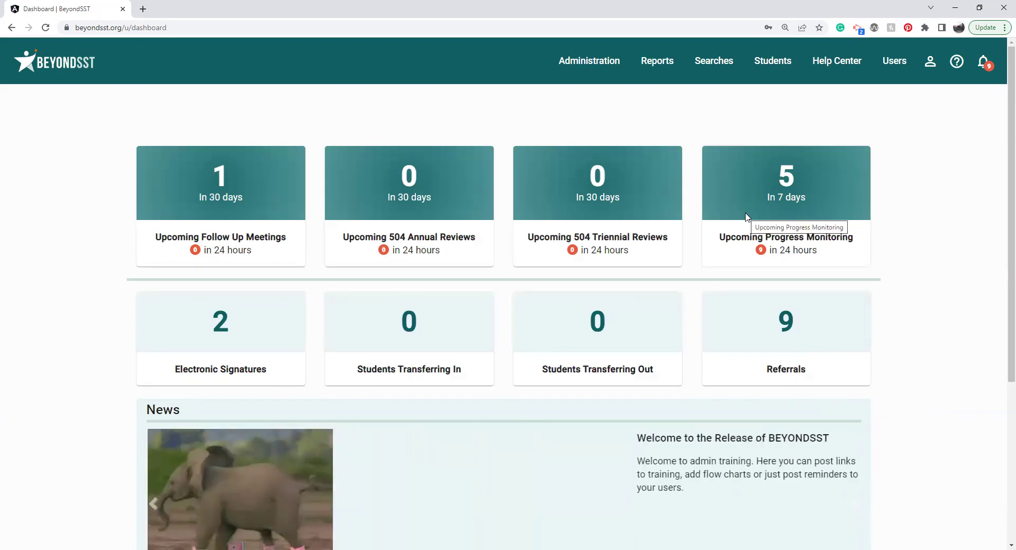
{"action": "left_click", "coordinate": [747, 217]}
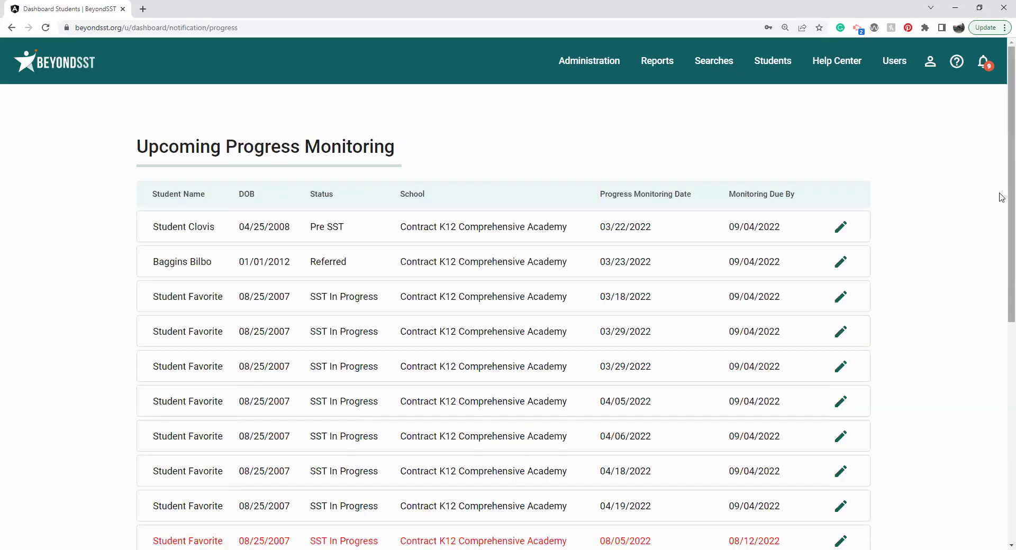
{"action": "scroll", "coordinate": [1002, 196], "scroll_direction": "down", "scroll_amount": 3}
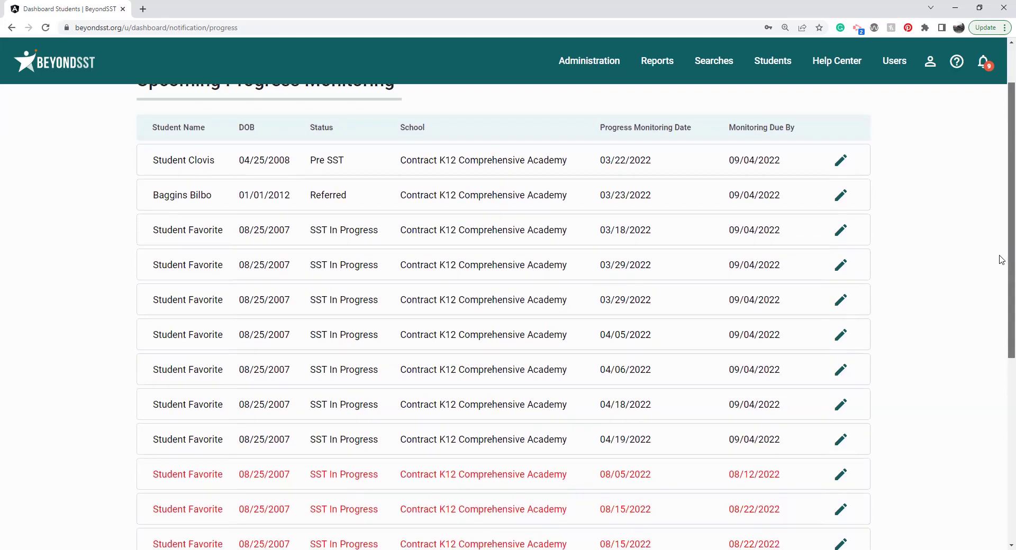
{"action": "scroll", "coordinate": [1002, 300], "scroll_direction": "down", "scroll_amount": 2}
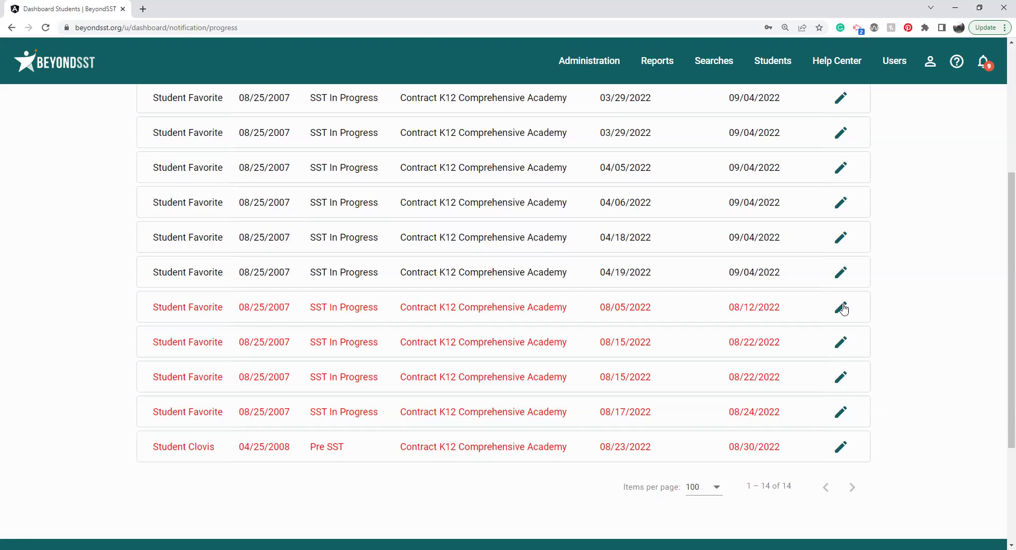
{"action": "left_click", "coordinate": [65, 71]}
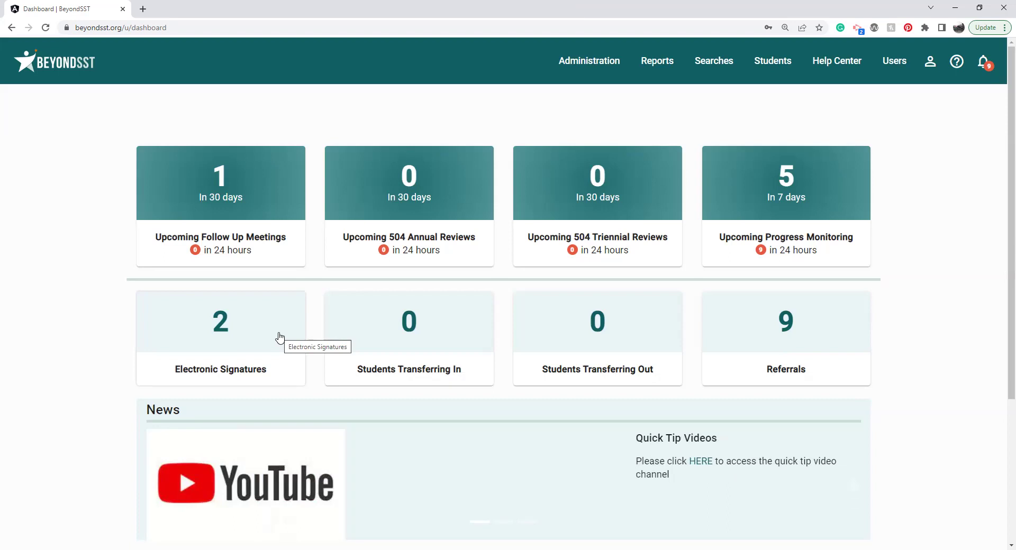
Step: In the first student's e-signature package, delete the second signer still at Sent status
{"action": "left_click", "coordinate": [280, 337]}
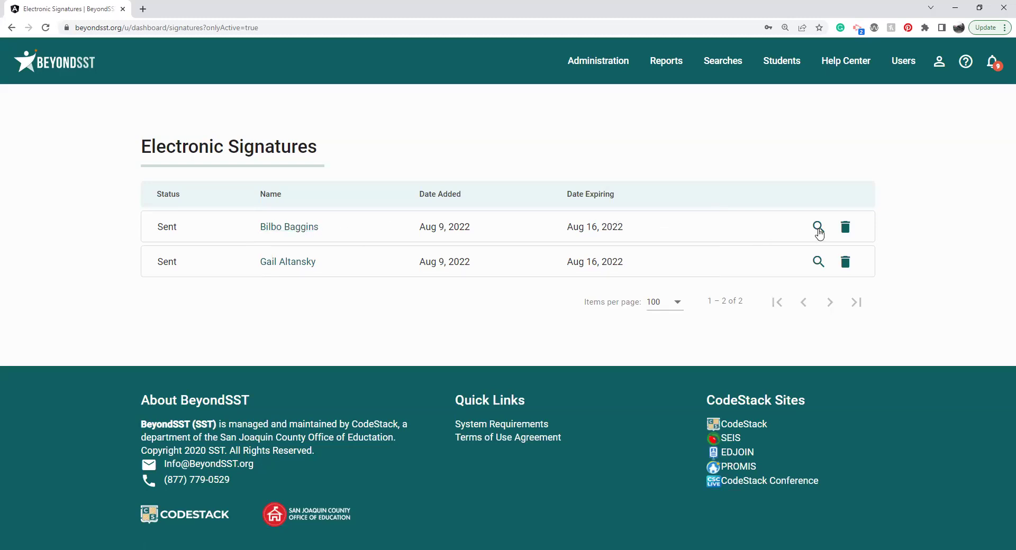
{"action": "left_click", "coordinate": [818, 229]}
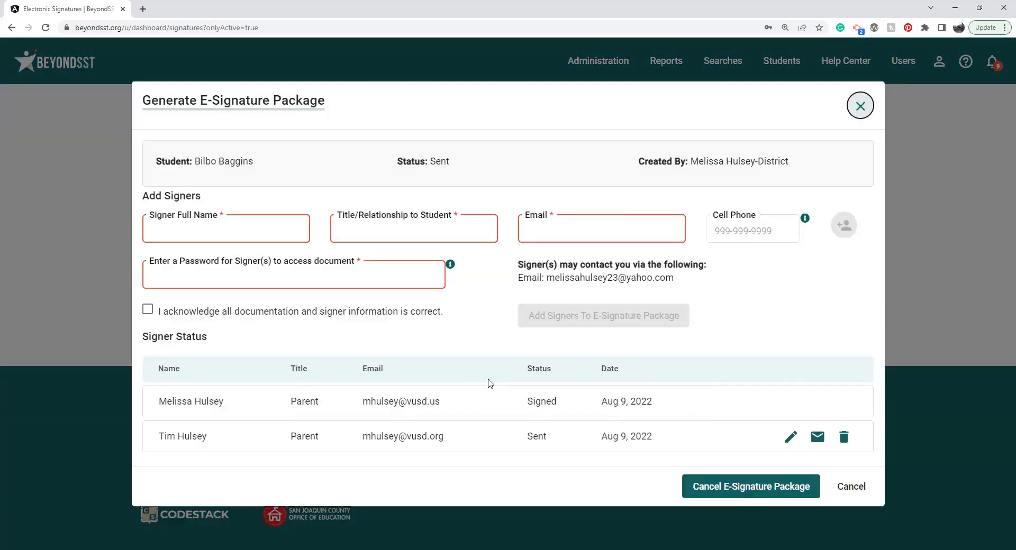
{"action": "double_click", "coordinate": [544, 400]}
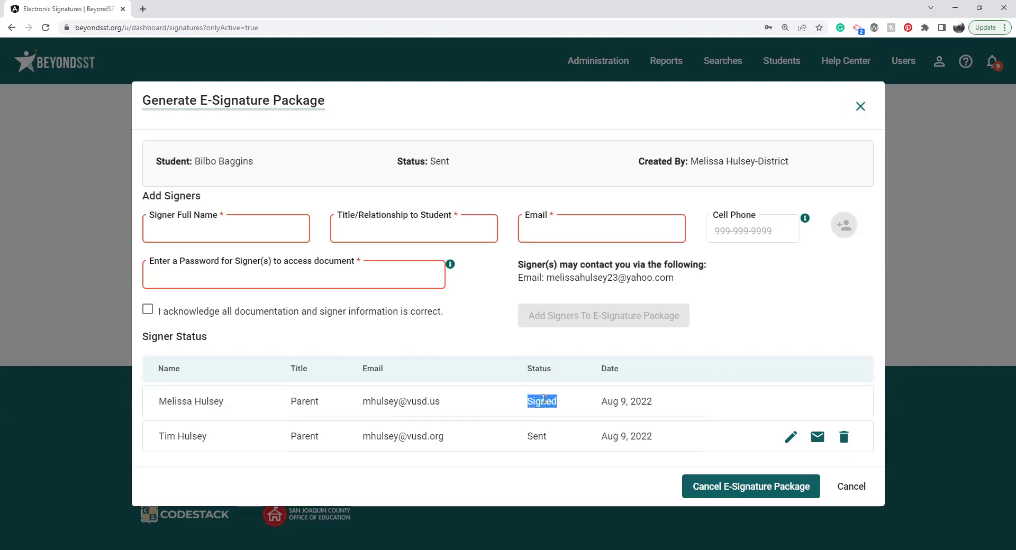
{"action": "double_click", "coordinate": [536, 437]}
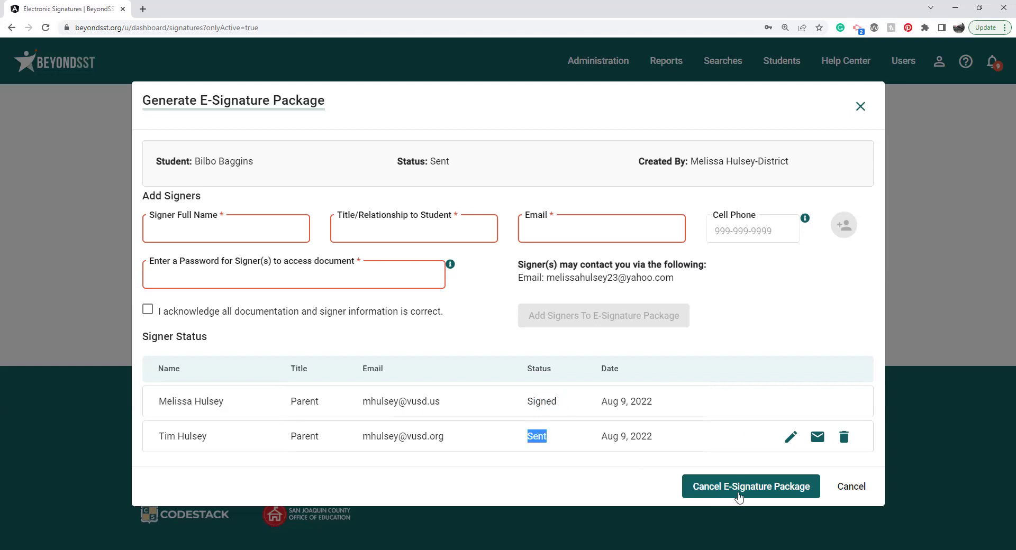
{"action": "left_click", "coordinate": [844, 437]}
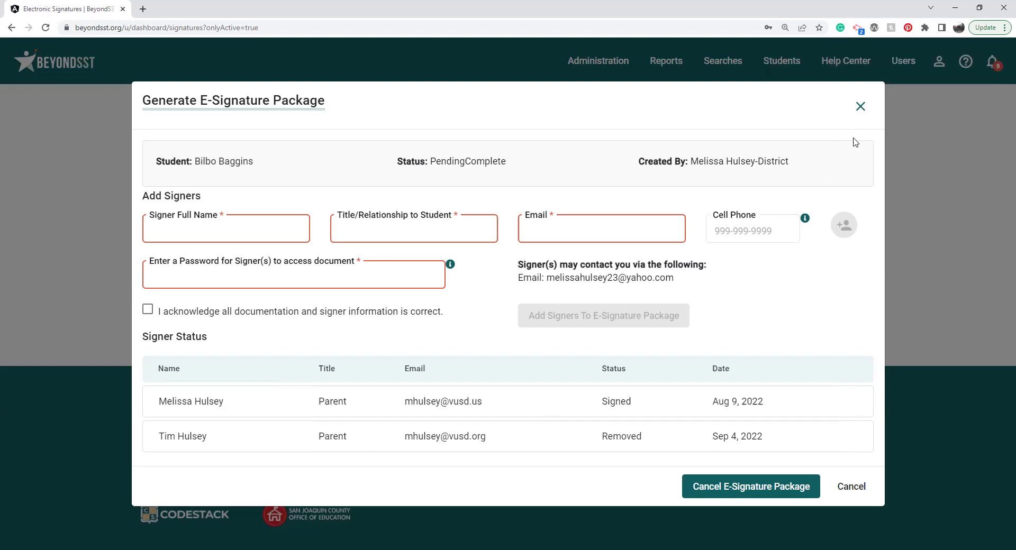
{"action": "left_click", "coordinate": [863, 110]}
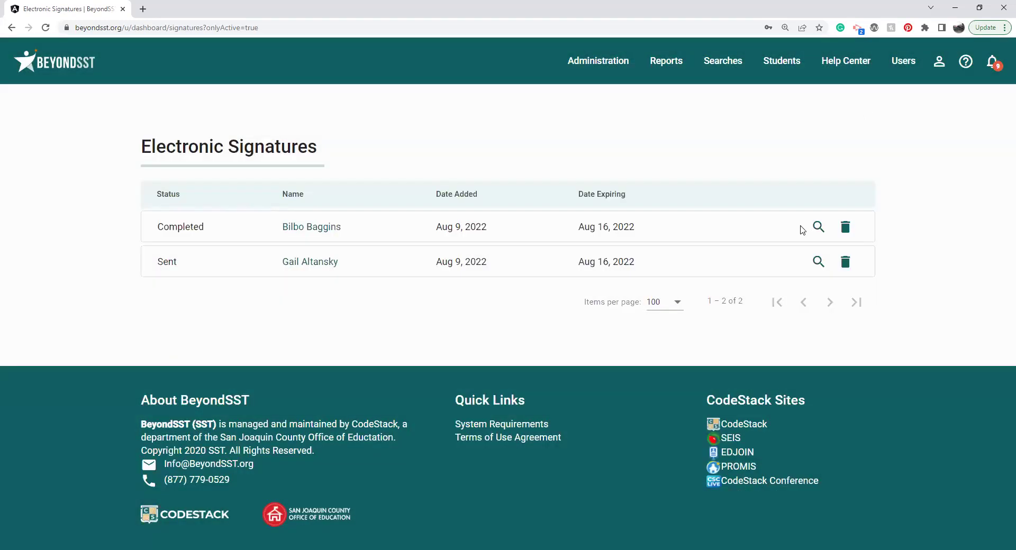
Step: Attach the Completed e-signature package, then go back to the BeyondSST dashboard
{"action": "left_click", "coordinate": [818, 228]}
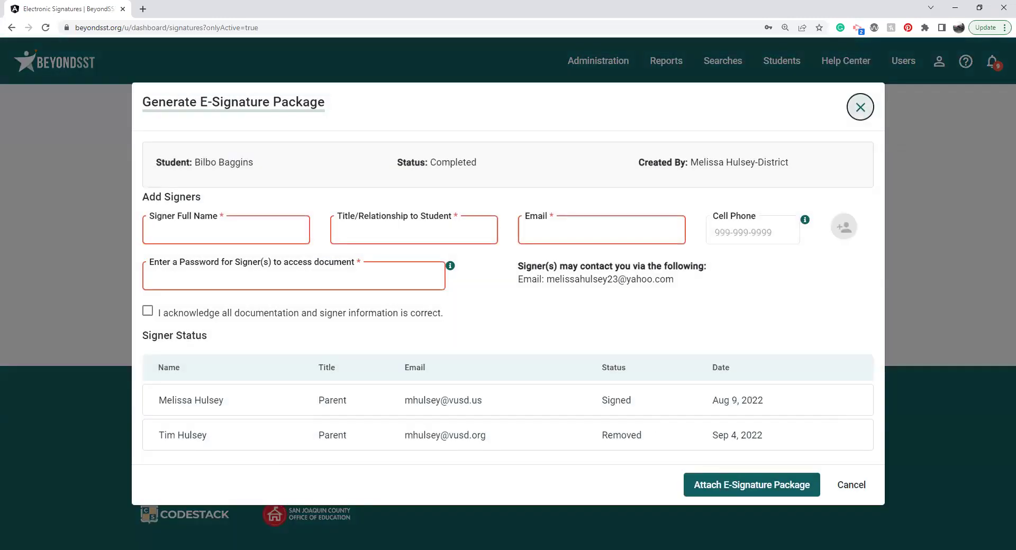
{"action": "left_click", "coordinate": [740, 487]}
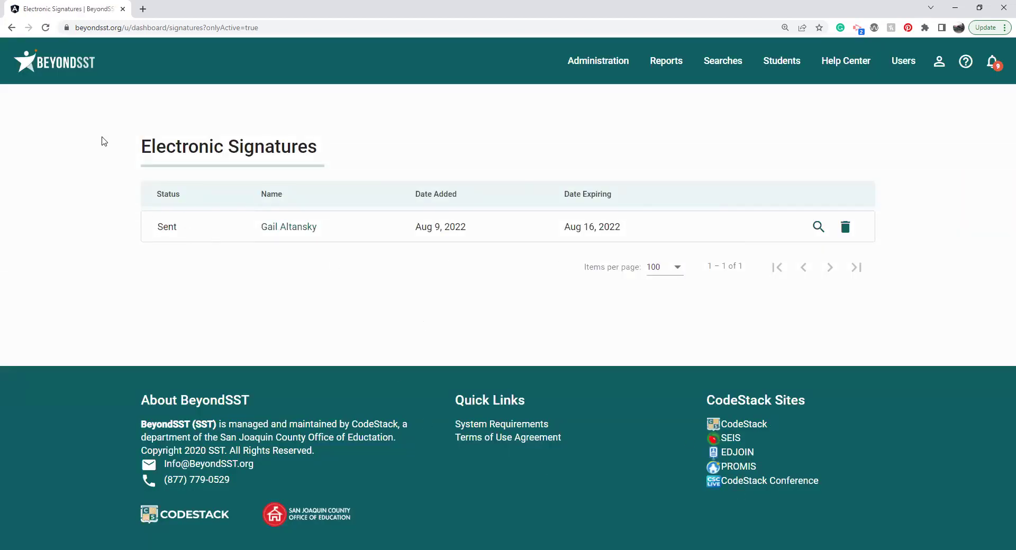
{"action": "left_click", "coordinate": [41, 63]}
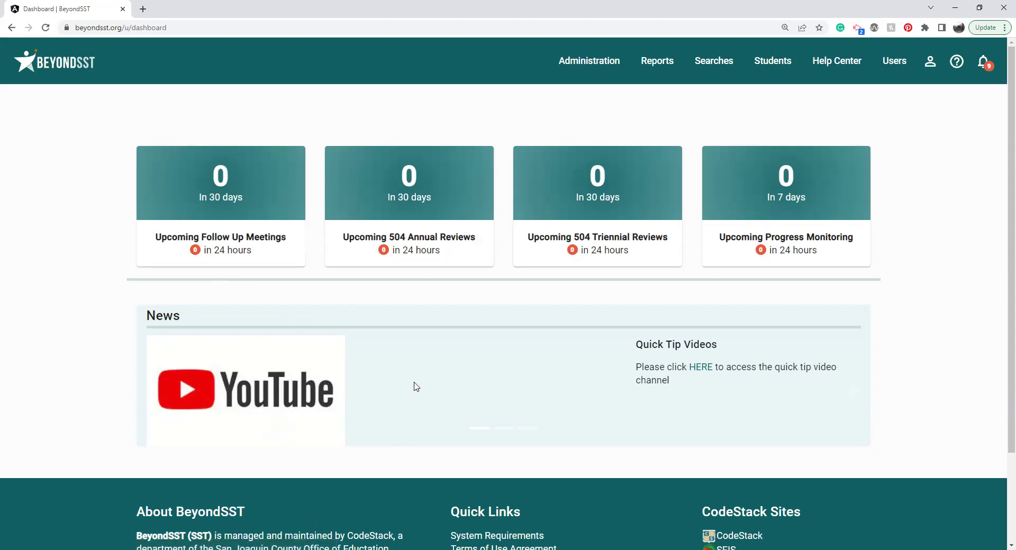
{"action": "right_click", "coordinate": [403, 423]}
{"action": "left_click", "coordinate": [398, 448]}
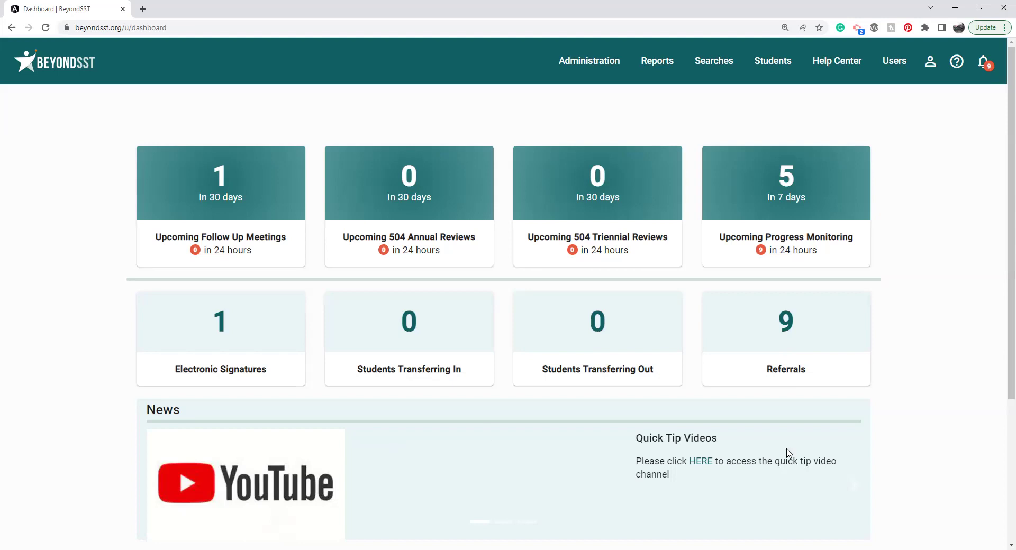
{"action": "left_click_drag", "start_coordinate": [1002, 296], "coordinate": [1002, 329]}
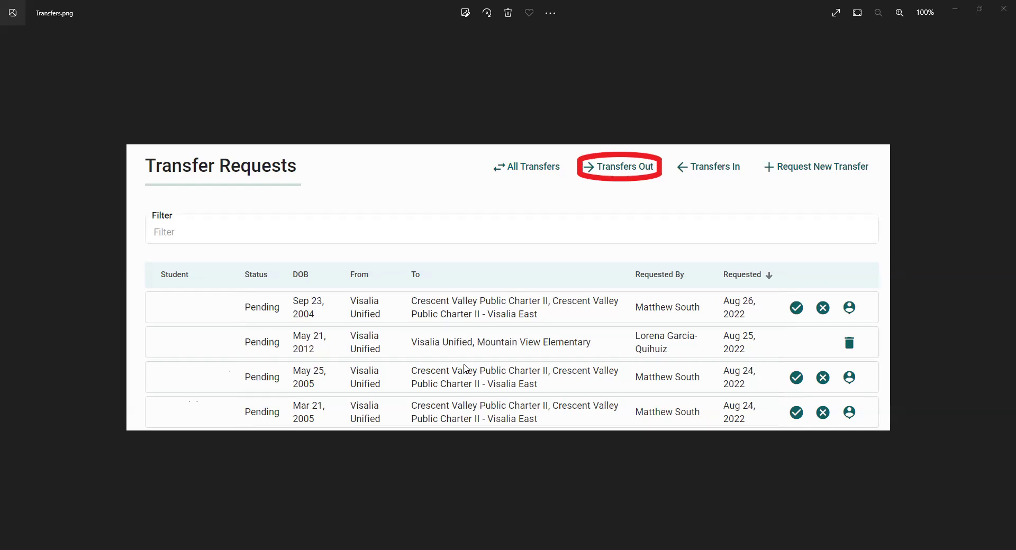
Step: Leave the Transfers.png screenshot and switch back to the BeyondSST dashboard
{"action": "key", "text": "alt+Tab"}
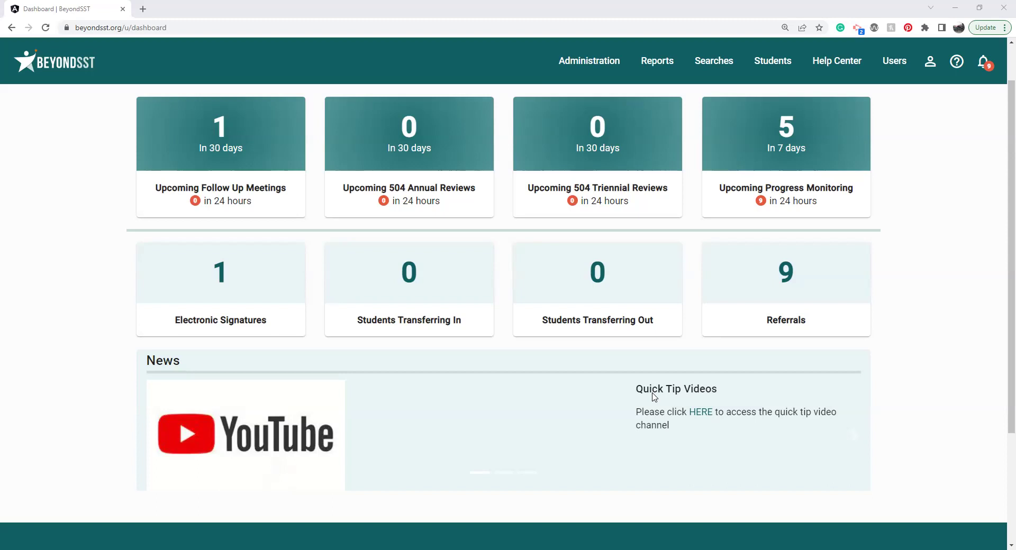
Step: Switch to the Eligible.png screenshot of found-eligible referrals in Windows Photos
{"action": "key", "text": "alt+Tab"}
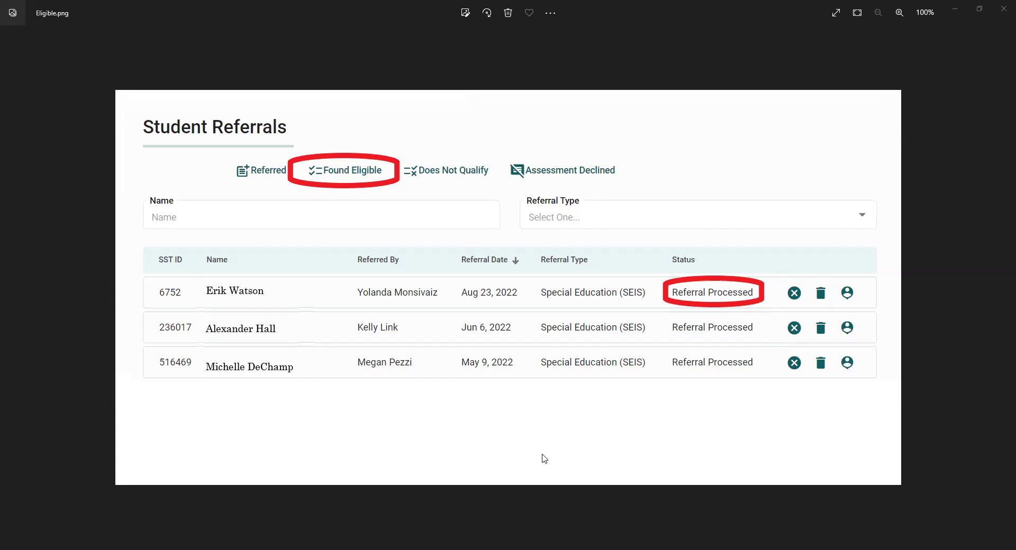
Step: View the DNQ.png Does Not Qualify screenshot, then return to the BeyondSST dashboard
{"action": "key", "text": "Right"}
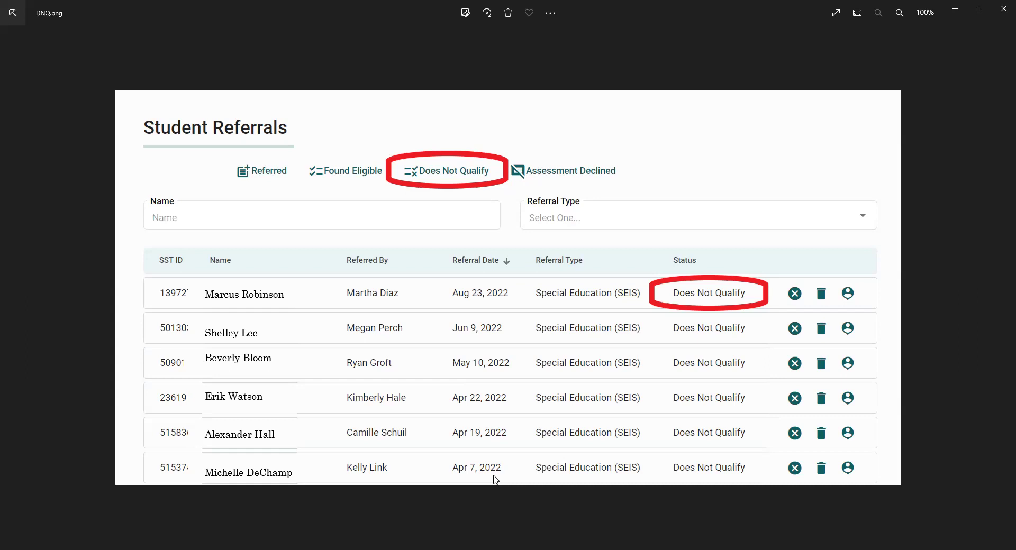
{"action": "key", "text": "alt+Tab"}
{"action": "key", "text": "alt+Tab"}
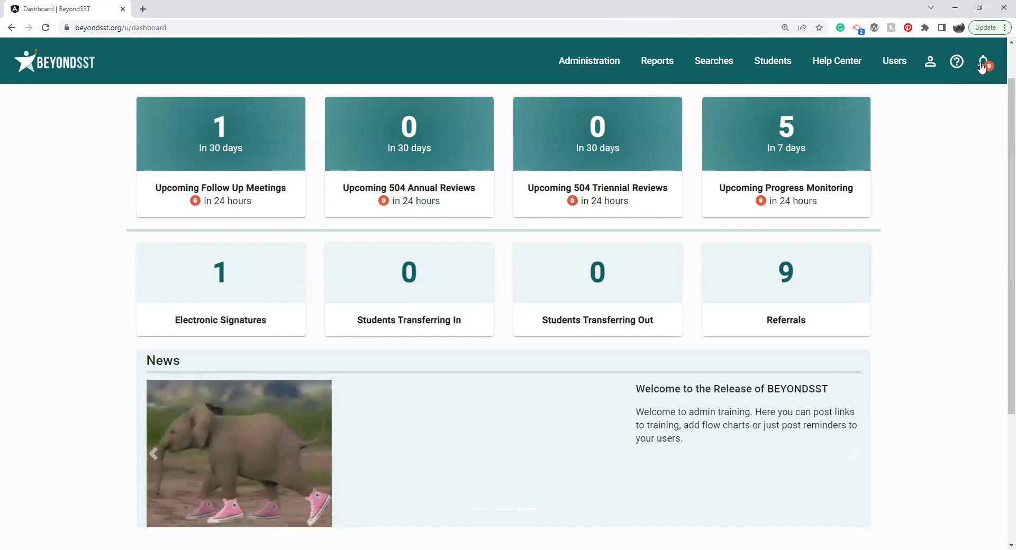
Step: Mark the third New Pending Student notification read, delete it, and close the notifications panel
{"action": "left_click", "coordinate": [981, 65]}
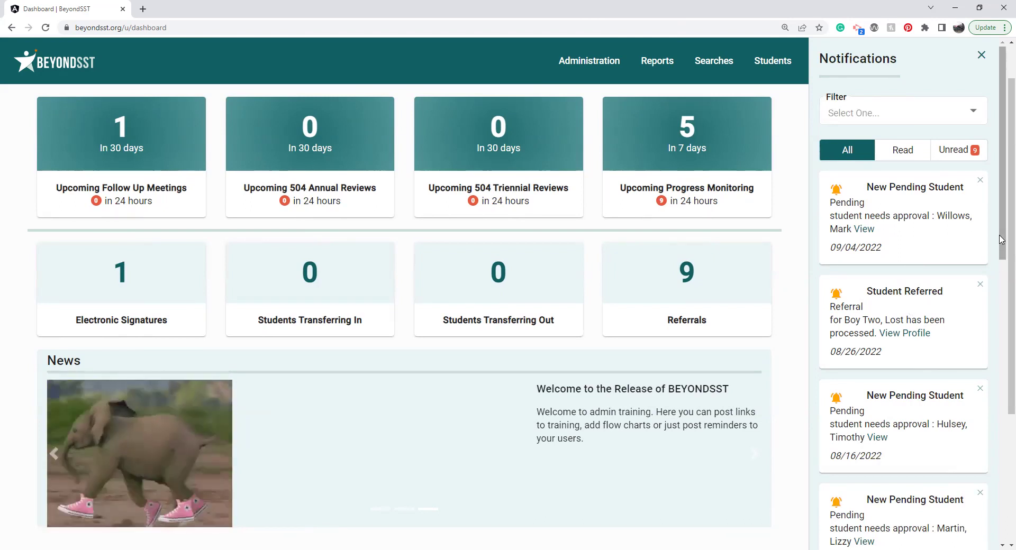
{"action": "left_click_drag", "start_coordinate": [1002, 239], "coordinate": [1002, 289]}
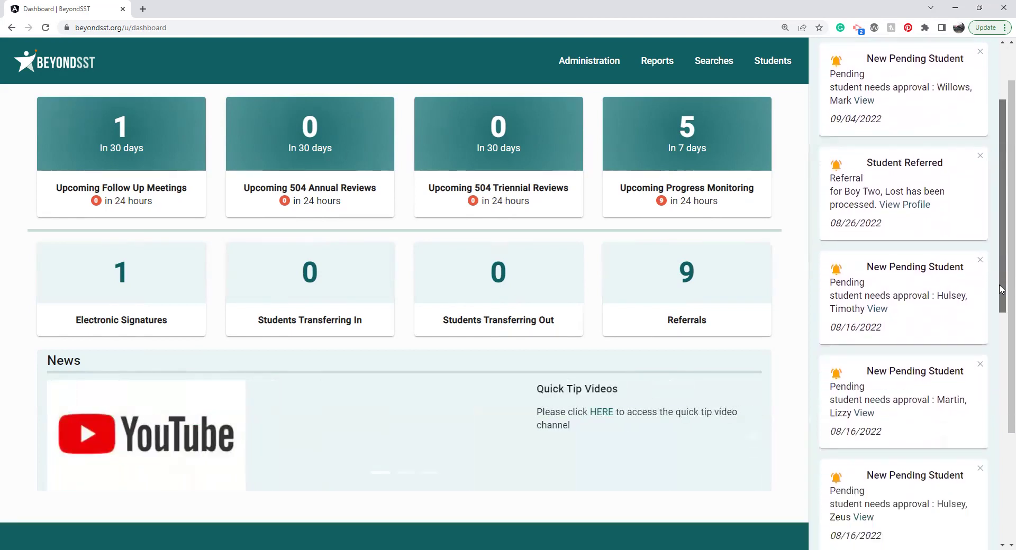
{"action": "left_click", "coordinate": [836, 271]}
{"action": "left_click", "coordinate": [980, 262]}
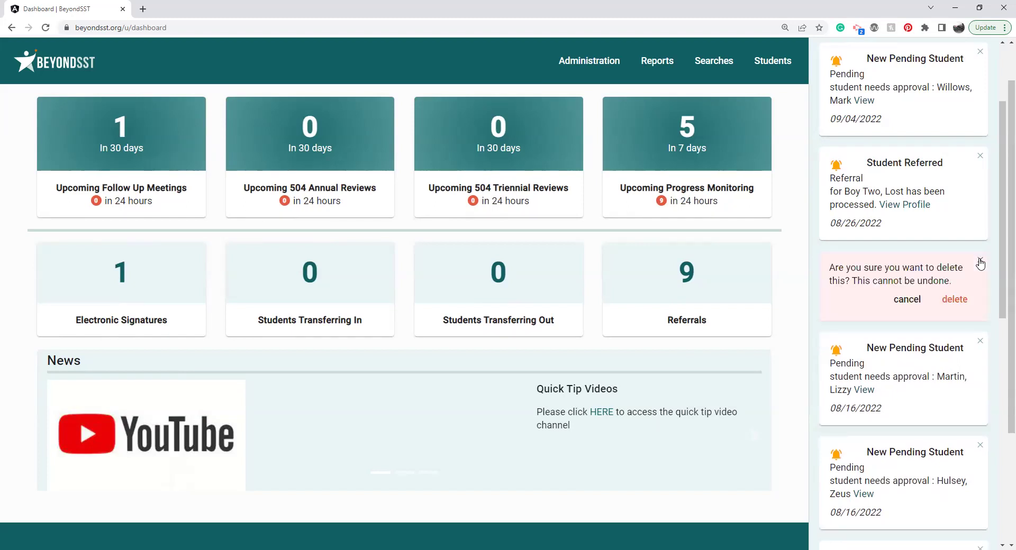
{"action": "left_click", "coordinate": [966, 298]}
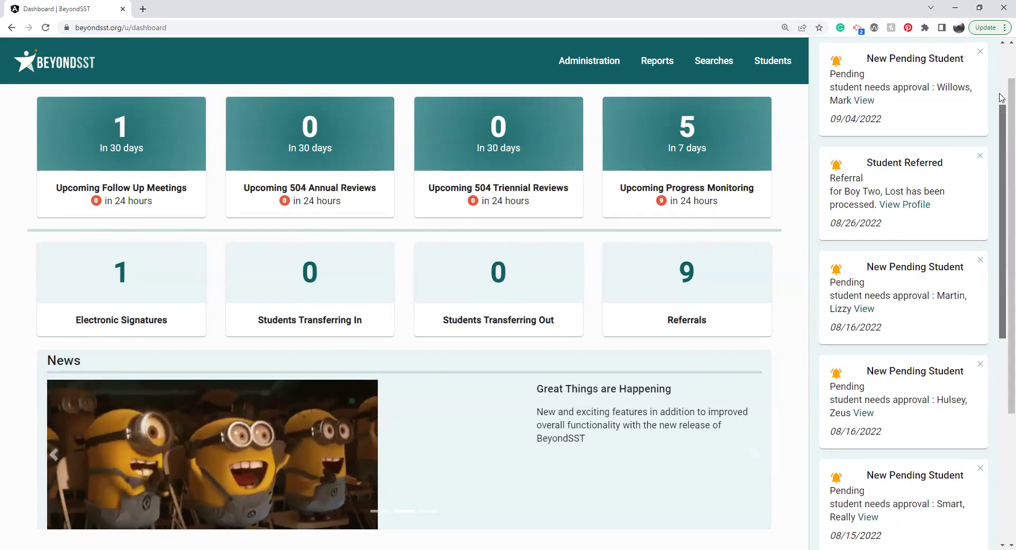
{"action": "left_click_drag", "start_coordinate": [1001, 130], "coordinate": [1001, 72]}
{"action": "left_click", "coordinate": [982, 56]}
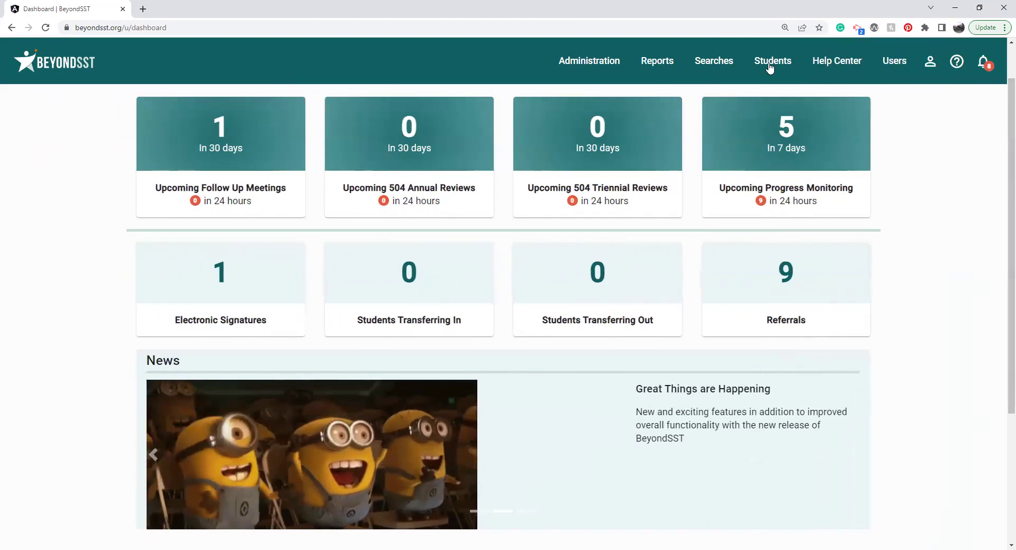
Step: Show the Help Center page with SST helpdesk contacts and the contact form
{"action": "left_click", "coordinate": [773, 61]}
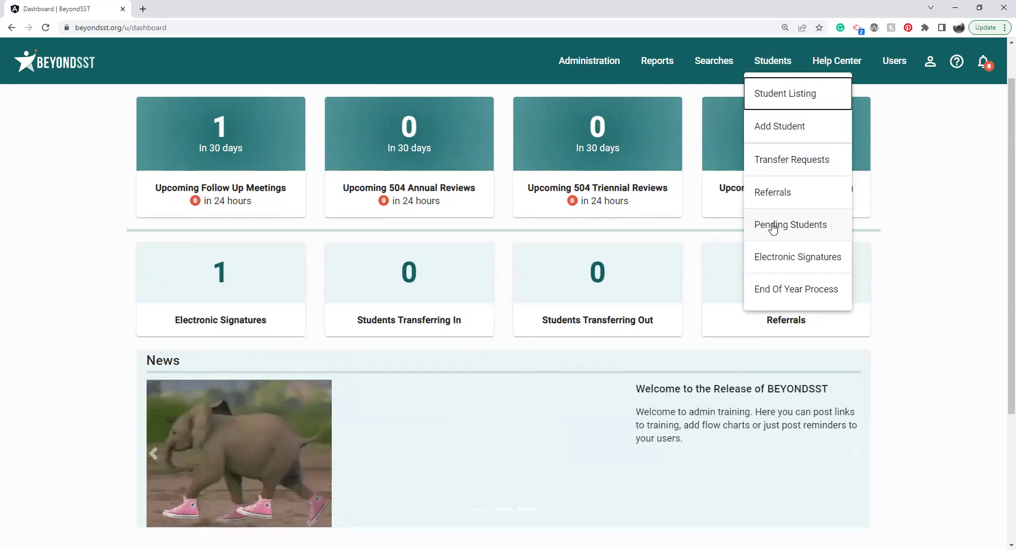
{"action": "left_click", "coordinate": [957, 61]}
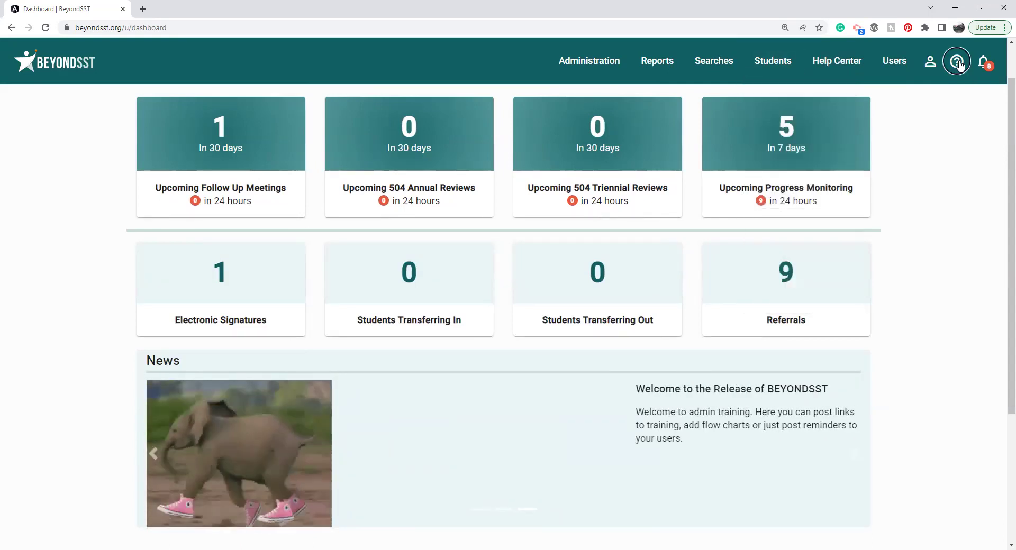
{"action": "left_click", "coordinate": [957, 61]}
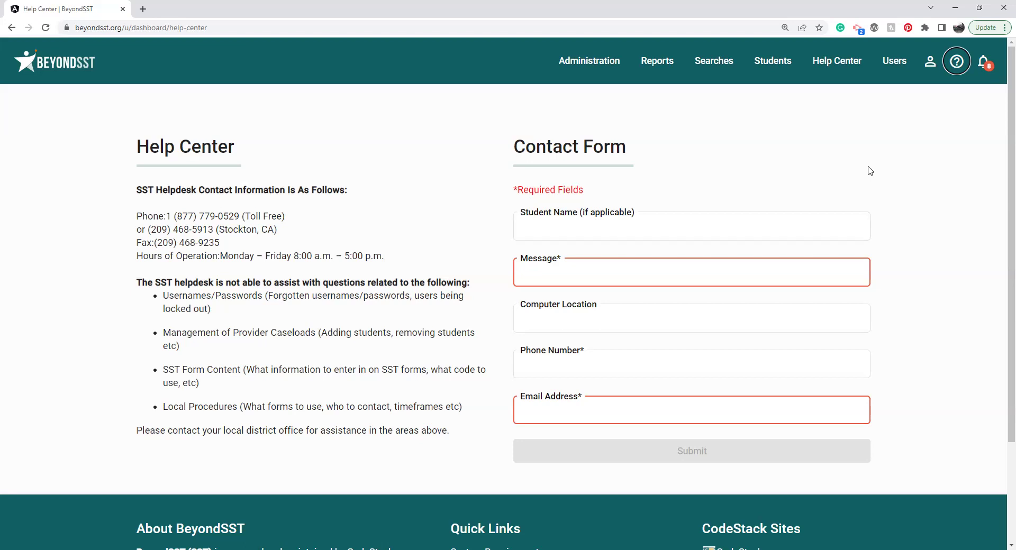
{"action": "left_click", "coordinate": [929, 62]}
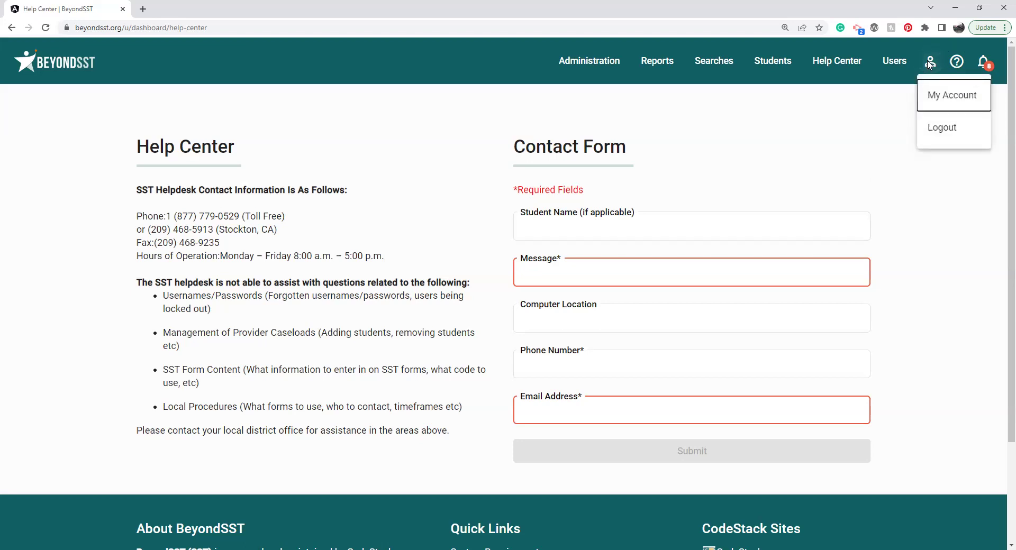
Step: Review your My Account name, District user level and email, then go to the User Listing
{"action": "left_click", "coordinate": [938, 101]}
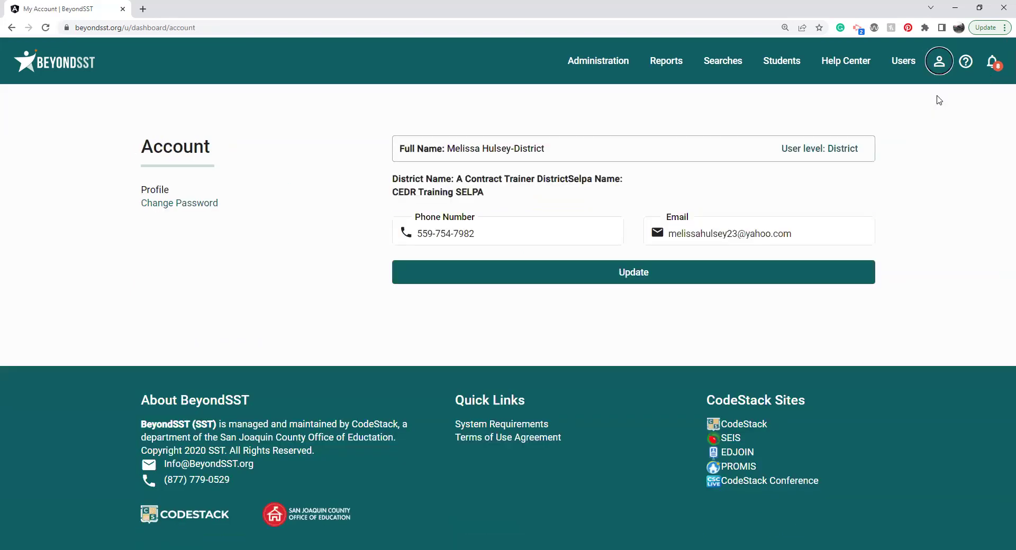
{"action": "triple_click", "coordinate": [497, 151]}
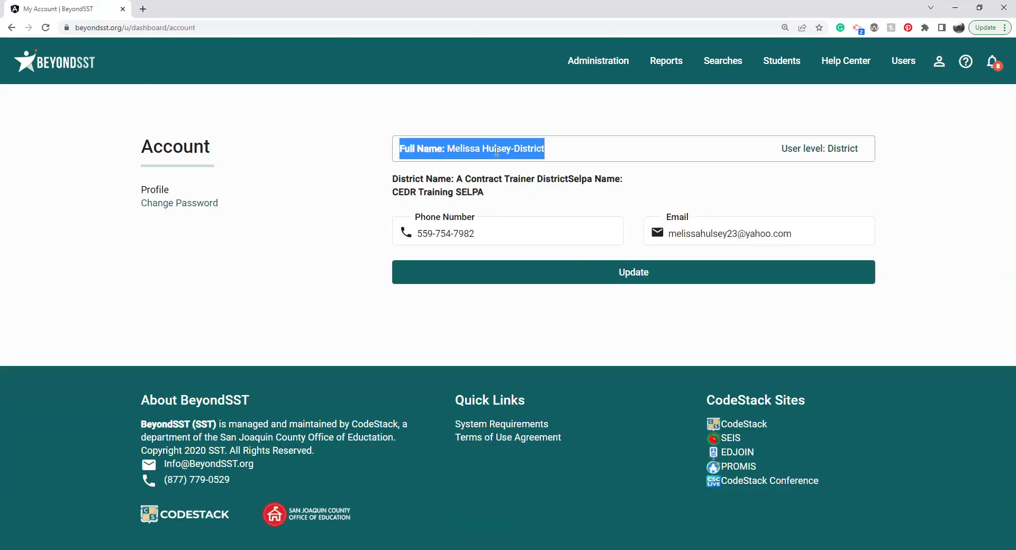
{"action": "double_click", "coordinate": [847, 148]}
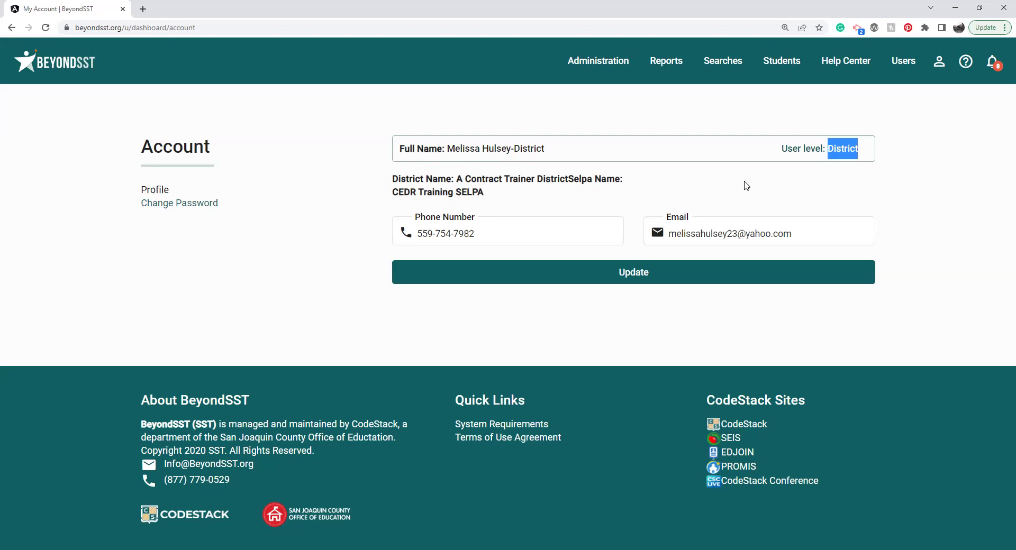
{"action": "left_click", "coordinate": [725, 233]}
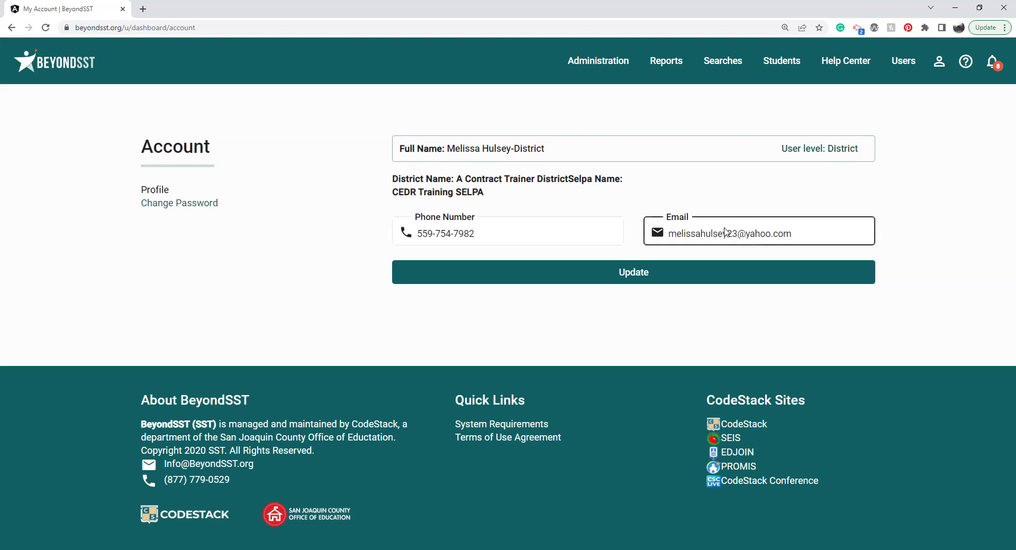
{"action": "triple_click", "coordinate": [778, 234]}
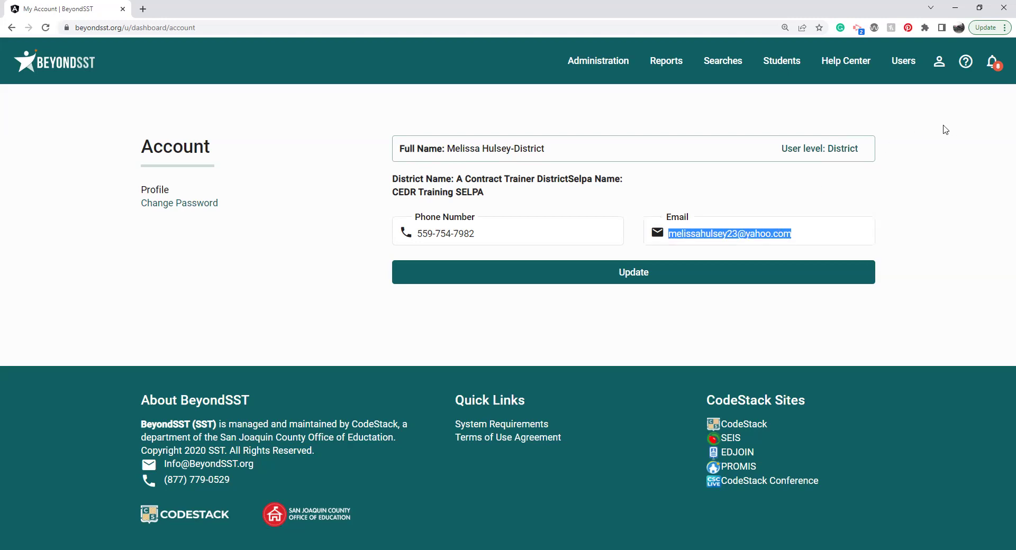
{"action": "left_click", "coordinate": [913, 64]}
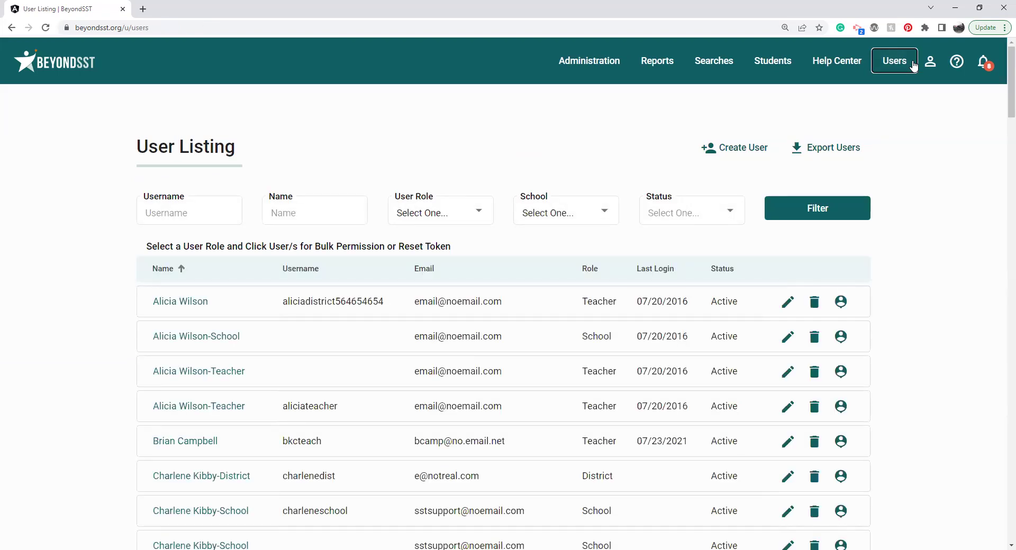
Step: Filter the User Listing by a user's first name in the Username box
{"action": "left_click", "coordinate": [191, 222]}
{"action": "type", "text": "melissa"}
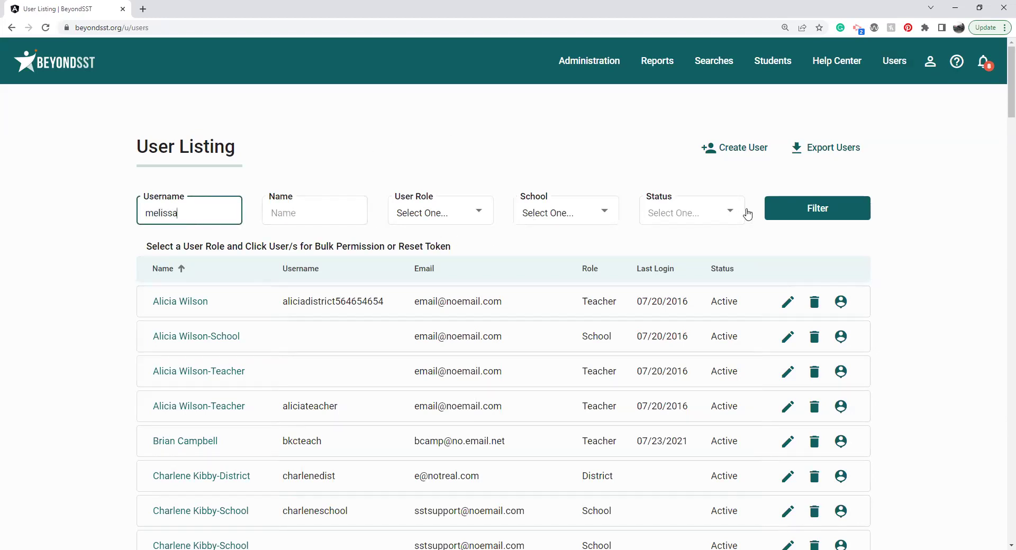
{"action": "left_click", "coordinate": [779, 207]}
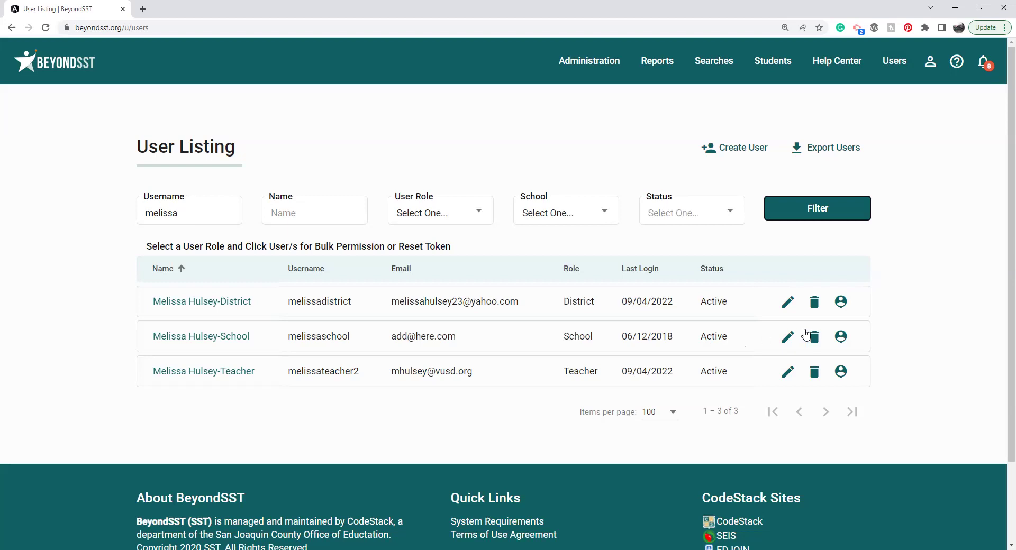
Step: Delete the School-role user account and filter the list by Inactive status
{"action": "left_click", "coordinate": [815, 338]}
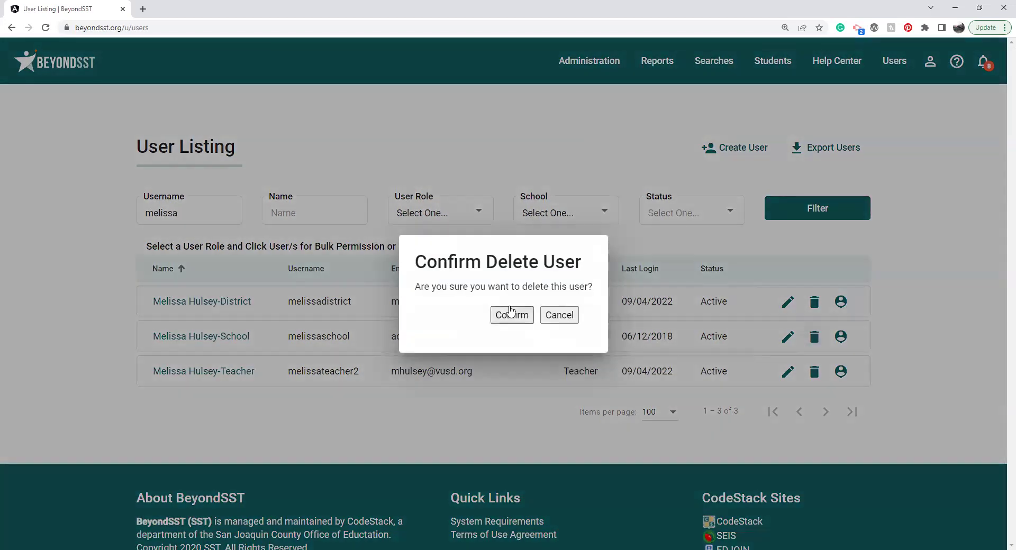
{"action": "left_click", "coordinate": [511, 314]}
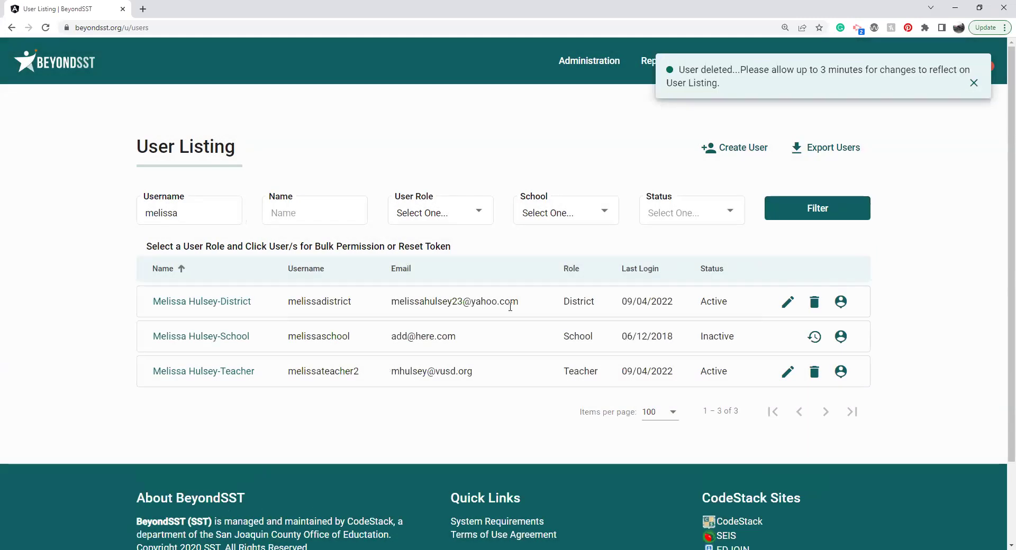
{"action": "left_click", "coordinate": [670, 206]}
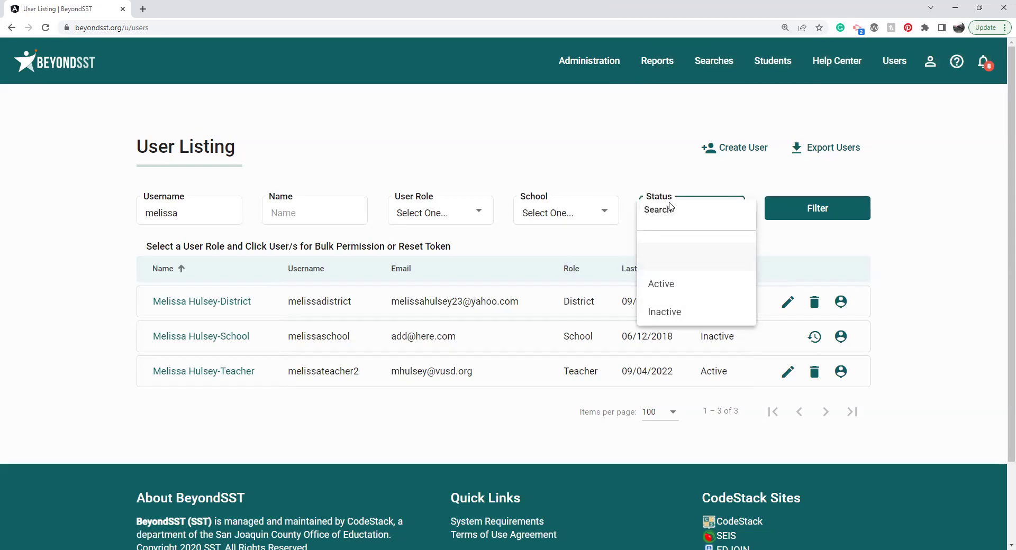
{"action": "left_click", "coordinate": [682, 310]}
{"action": "left_click", "coordinate": [798, 214]}
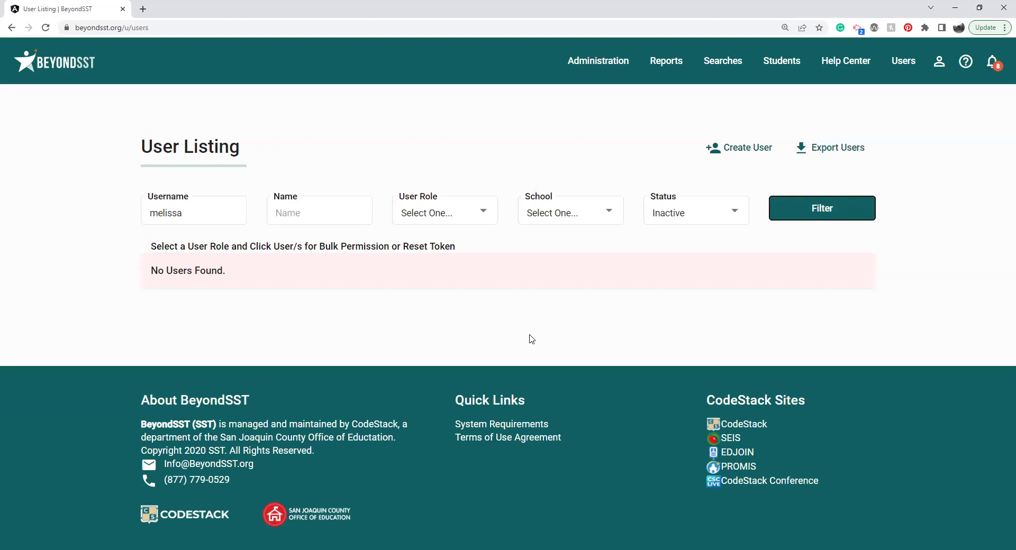
Step: Clear the username filter to list every inactive user, then start creating a new user
{"action": "left_click", "coordinate": [207, 209]}
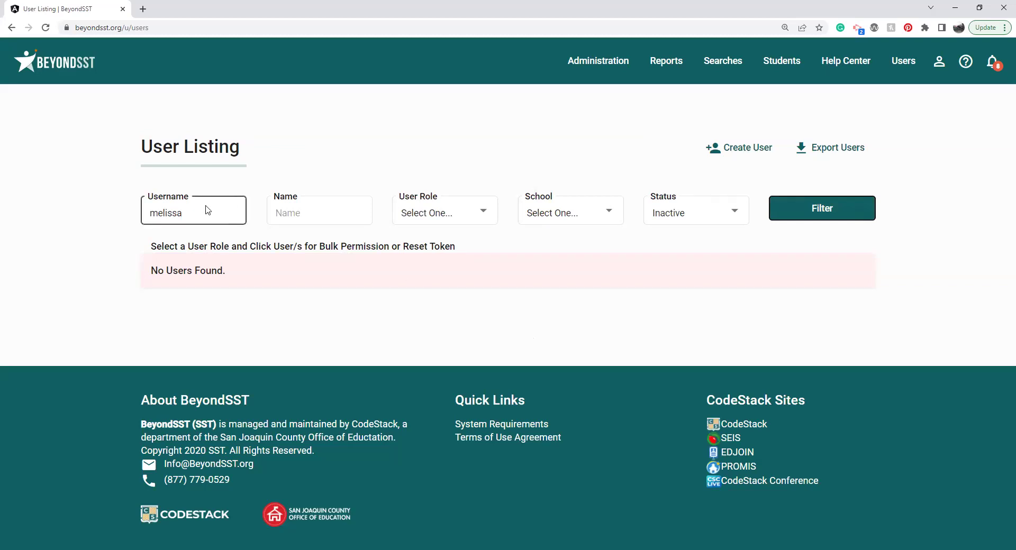
{"action": "key", "text": "BackSpace"}
{"action": "key", "text": "BackSpace"}
{"action": "key", "text": "BackSpace"}
{"action": "key", "text": "BackSpace"}
{"action": "key", "text": "BackSpace"}
{"action": "key", "text": "BackSpace"}
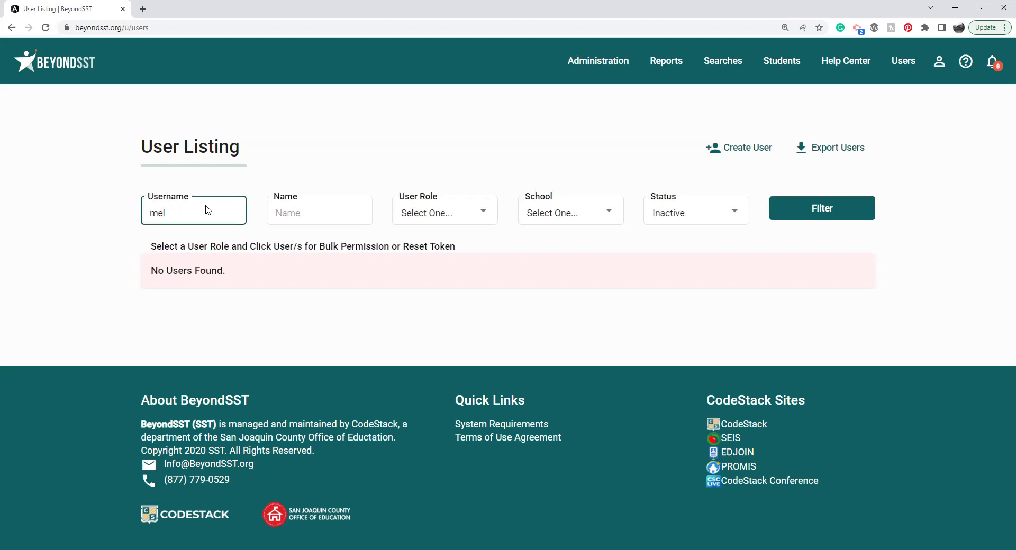
{"action": "left_click", "coordinate": [822, 213]}
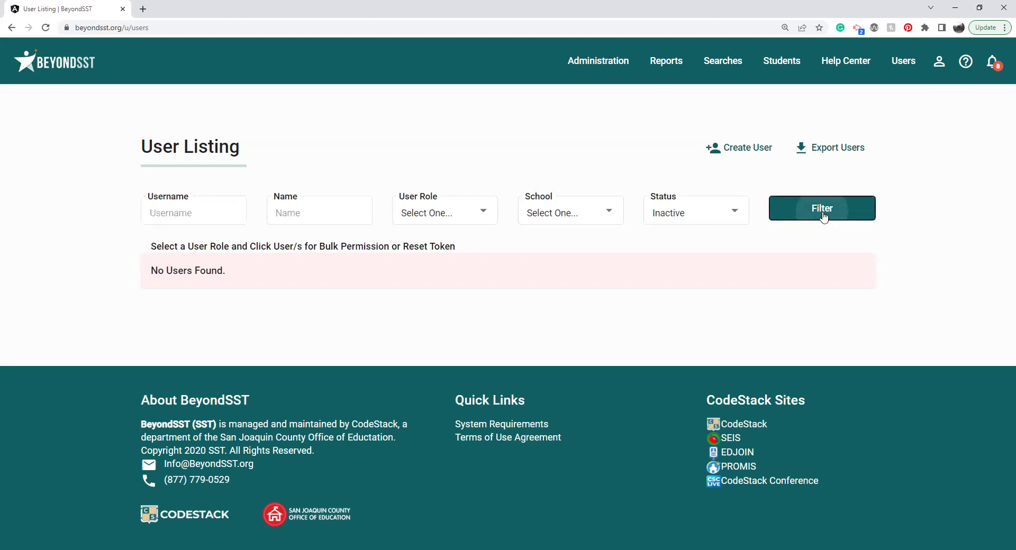
{"action": "left_click", "coordinate": [737, 153]}
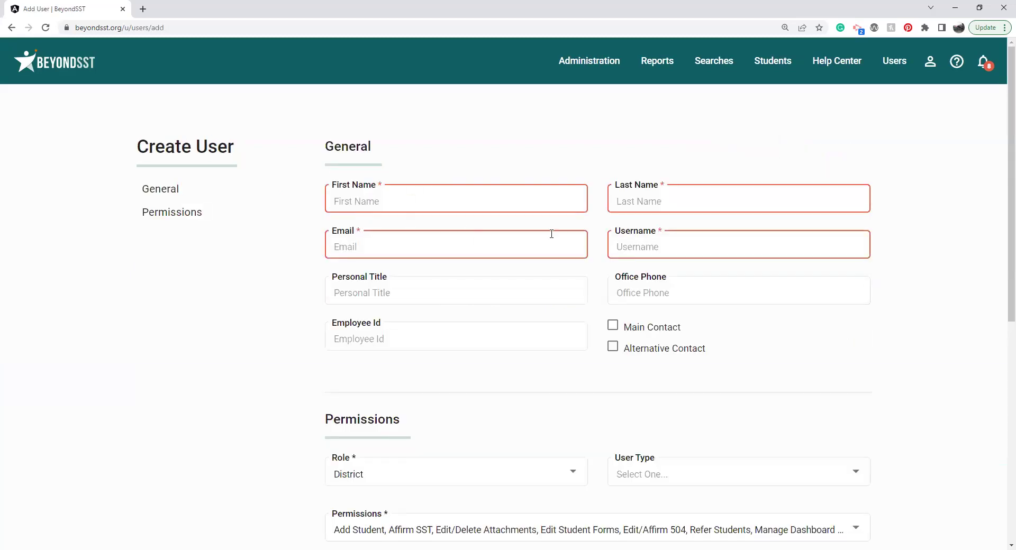
Step: Look over the Create User form's Last Name and Username fields, then expand the Role list
{"action": "left_click", "coordinate": [728, 193]}
{"action": "left_click", "coordinate": [637, 244]}
{"action": "type", "text": "@"}
{"action": "key", "text": "BackSpace"}
{"action": "scroll", "coordinate": [1002, 259], "scroll_direction": "down", "scroll_amount": 5}
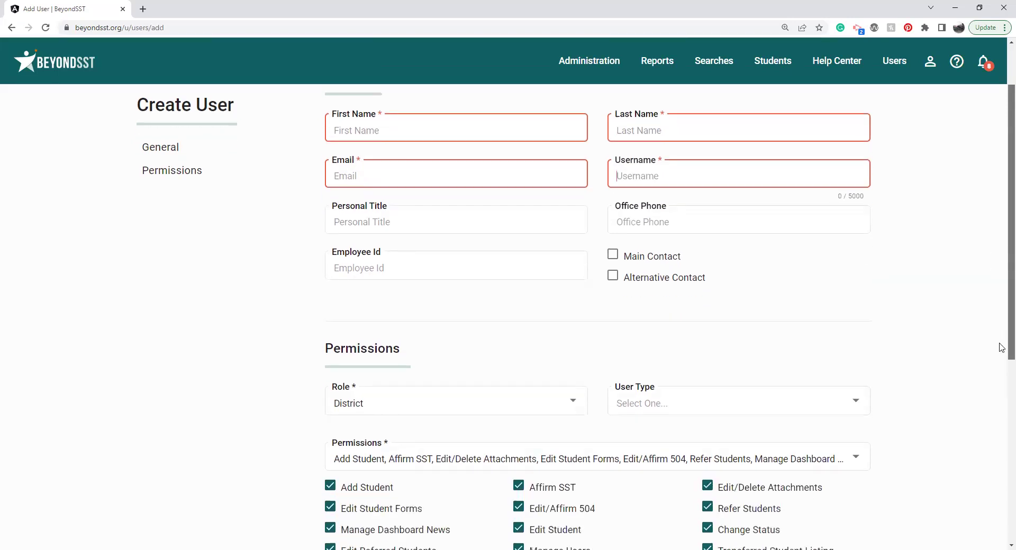
{"action": "left_click", "coordinate": [466, 242]}
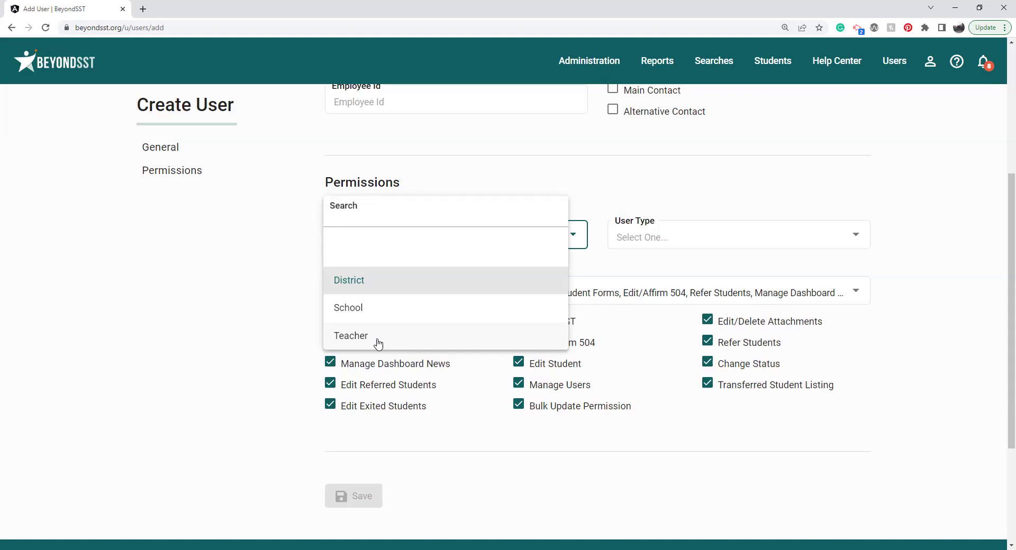
Step: Switch the role to School and review its user types and school list
{"action": "left_click", "coordinate": [698, 202]}
{"action": "left_click", "coordinate": [659, 242]}
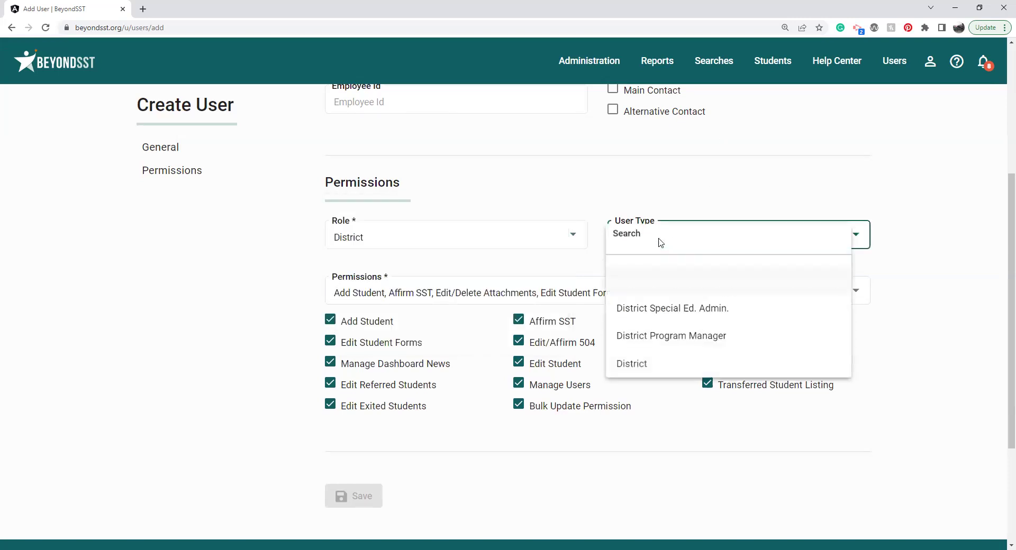
{"action": "left_click", "coordinate": [527, 236]}
{"action": "left_click", "coordinate": [528, 236]}
{"action": "left_click", "coordinate": [485, 308]}
{"action": "left_click", "coordinate": [683, 299]}
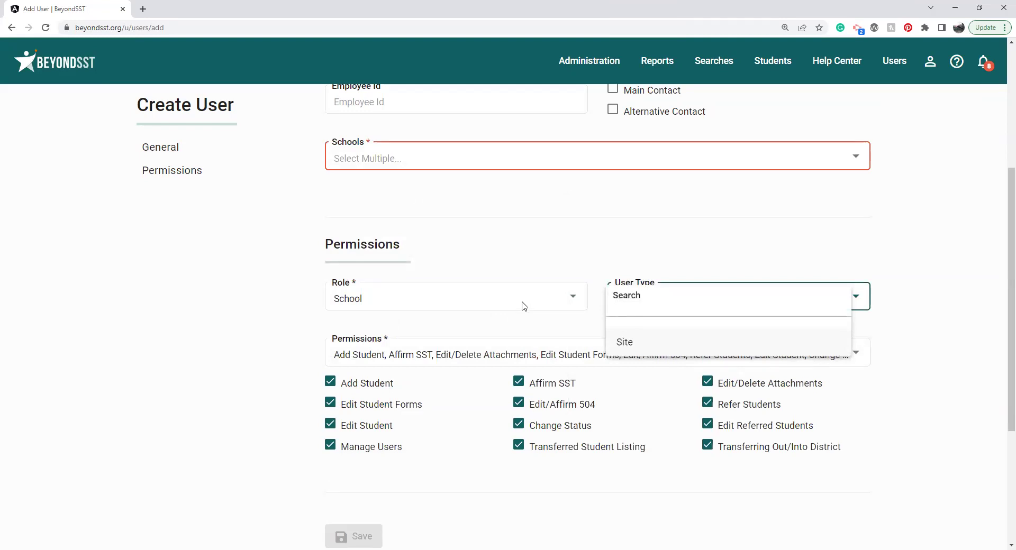
{"action": "left_click", "coordinate": [558, 233]}
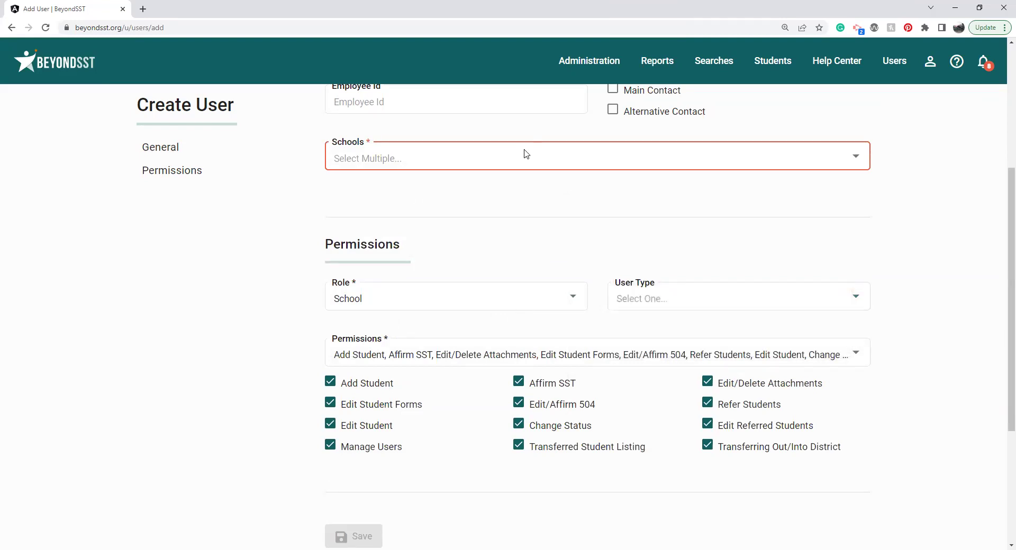
{"action": "left_click", "coordinate": [526, 154]}
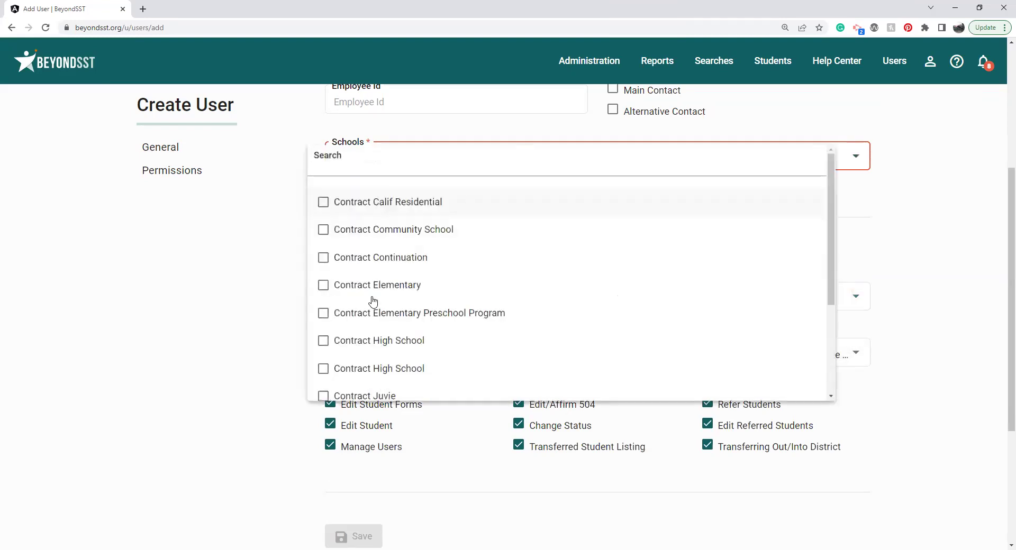
{"action": "left_click", "coordinate": [252, 289]}
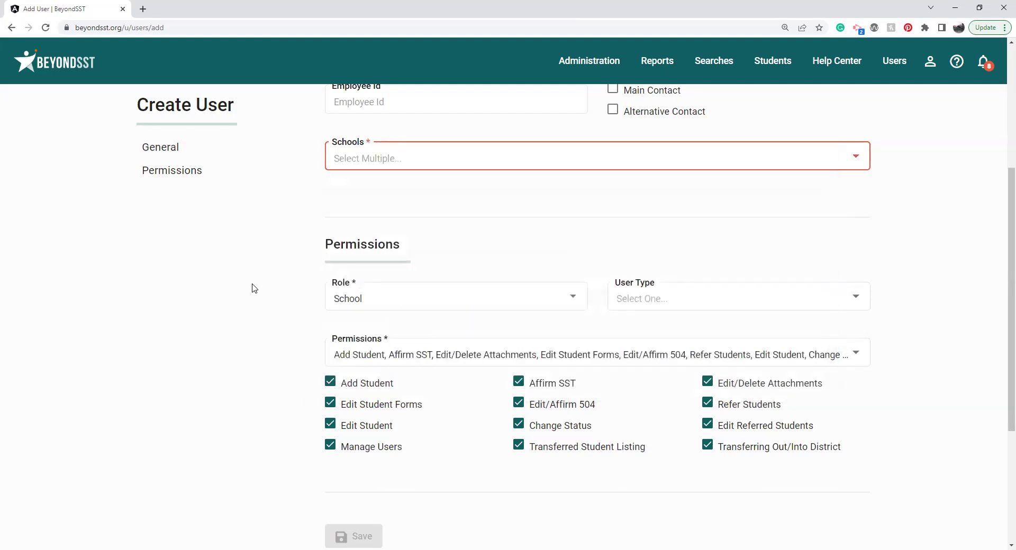
Step: Make the user a Teacher of type General Ed. Teacher - Other with Edit/Delete Attachments, Affirm SST and Refer Students permissions
{"action": "left_click", "coordinate": [380, 305]}
{"action": "left_click", "coordinate": [359, 376]}
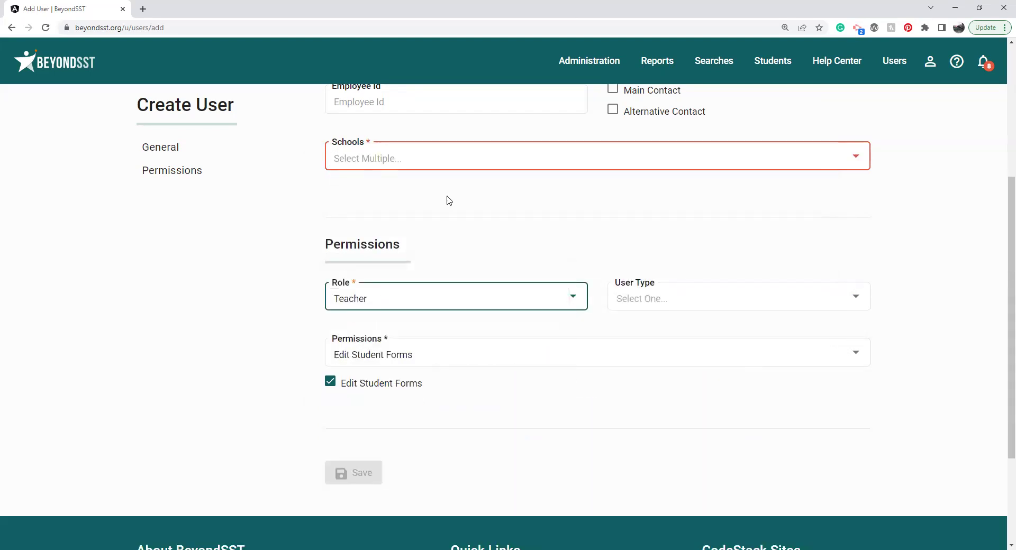
{"action": "left_click", "coordinate": [471, 169]}
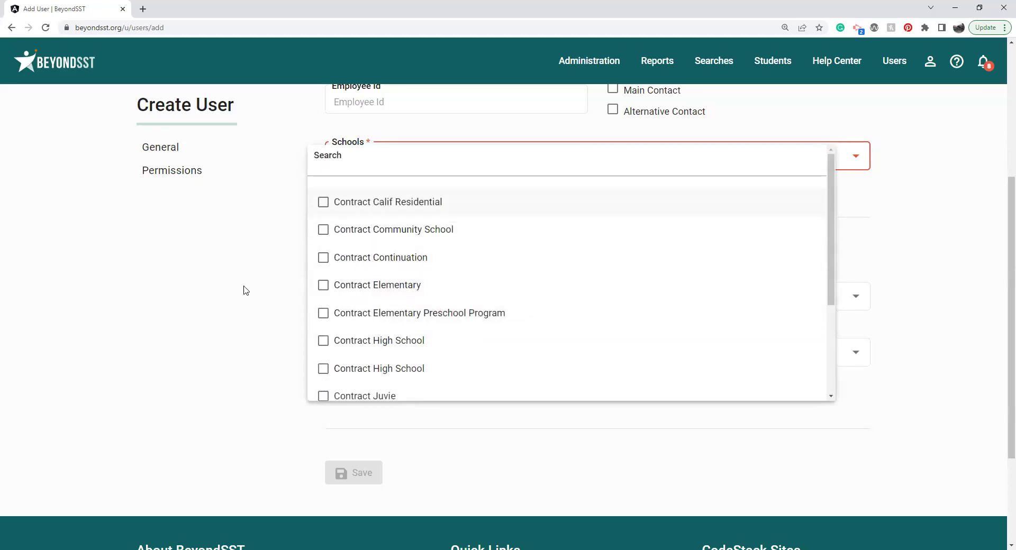
{"action": "left_click", "coordinate": [247, 291]}
{"action": "left_click", "coordinate": [658, 300]}
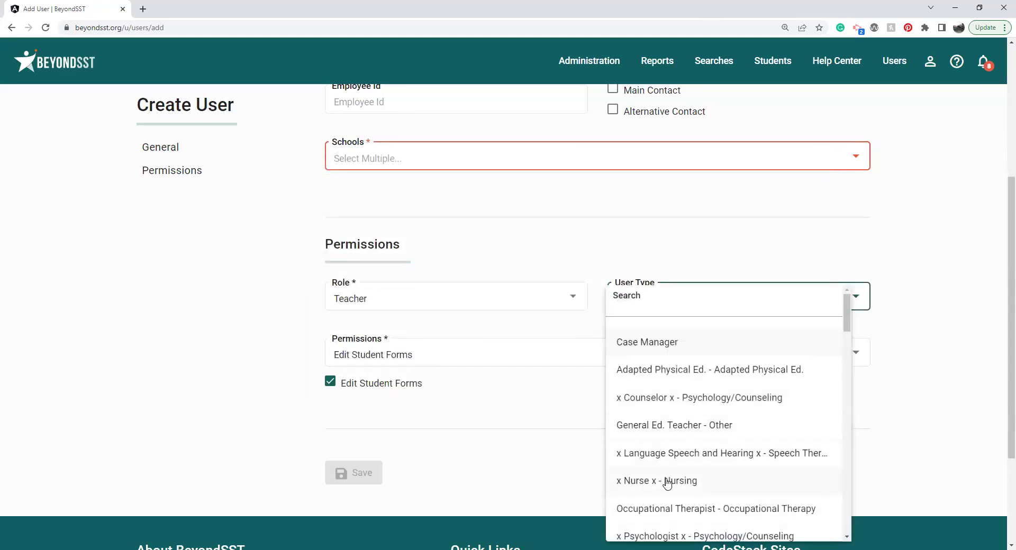
{"action": "left_click", "coordinate": [673, 423]}
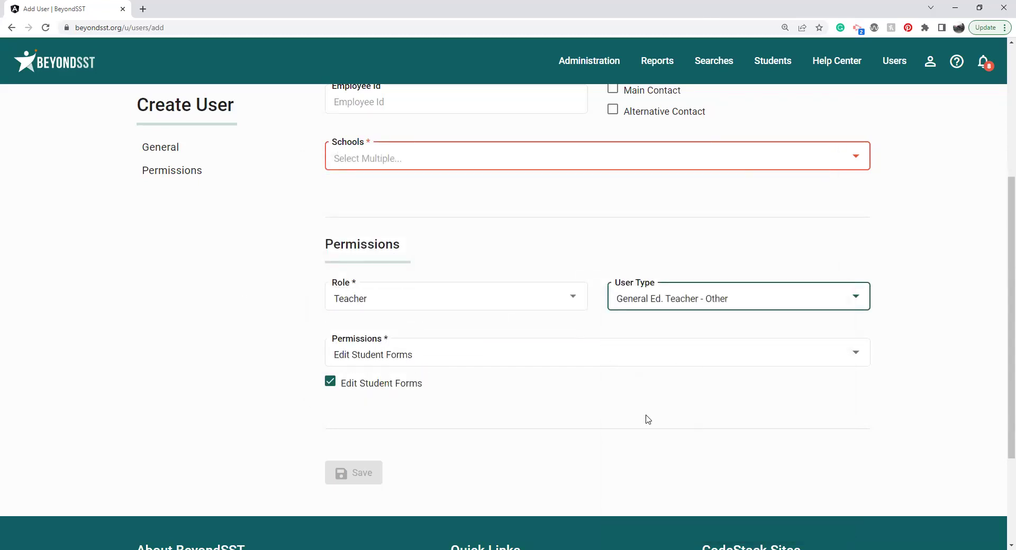
{"action": "left_click", "coordinate": [541, 356]}
{"action": "left_click", "coordinate": [418, 369]}
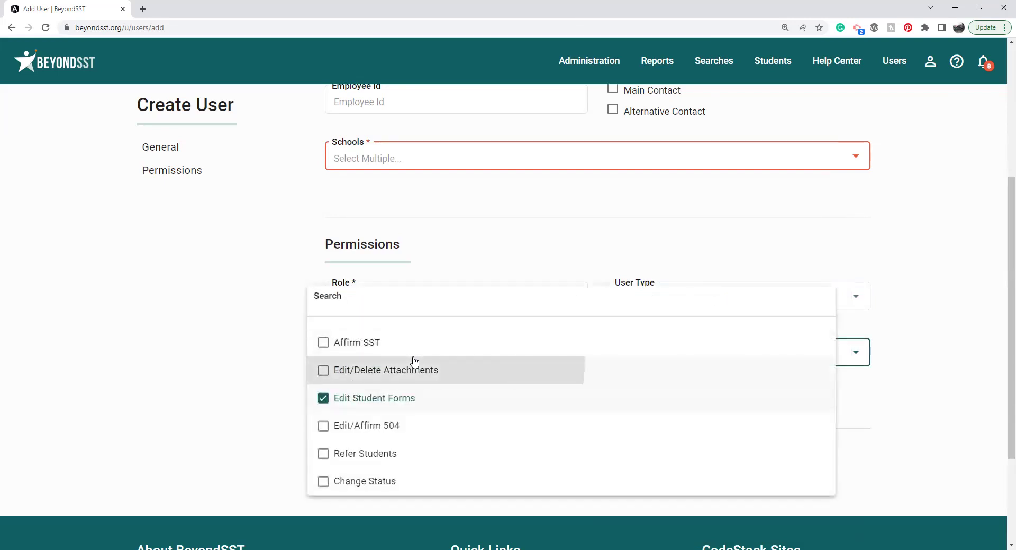
{"action": "left_click", "coordinate": [383, 342]}
{"action": "left_click", "coordinate": [352, 464]}
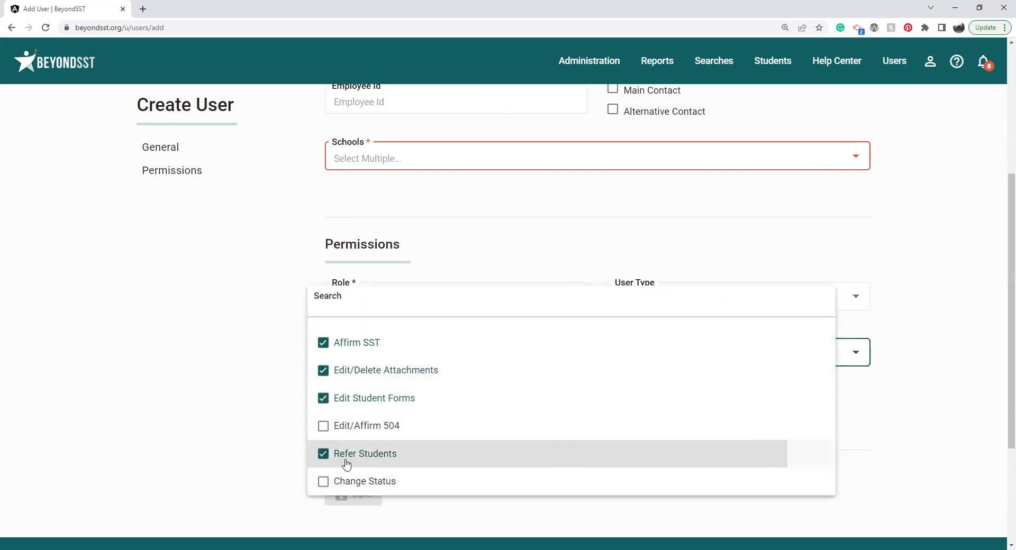
{"action": "left_click", "coordinate": [274, 453]}
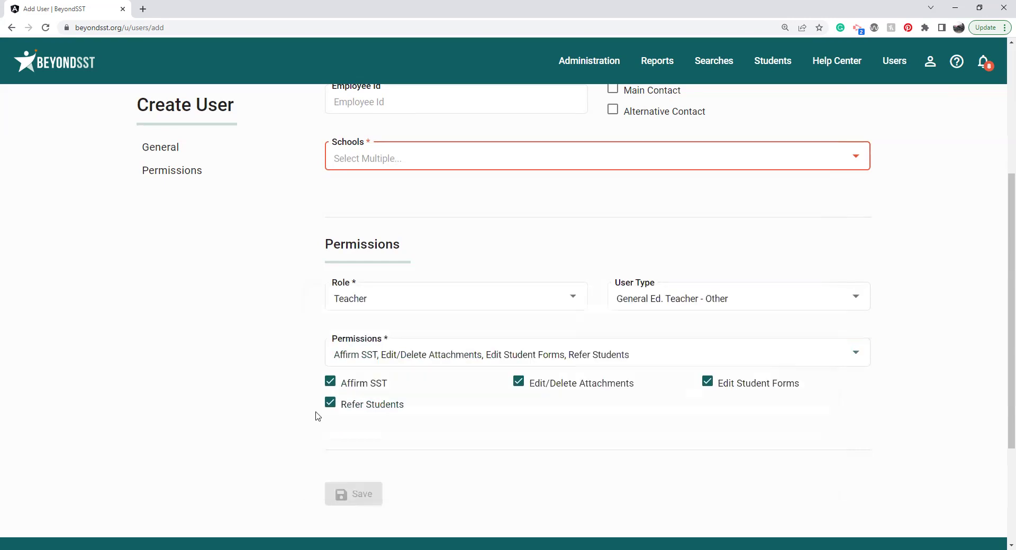
Step: Change the role to School, then back to District, and open the Help Center's user guide list
{"action": "left_click", "coordinate": [442, 295]}
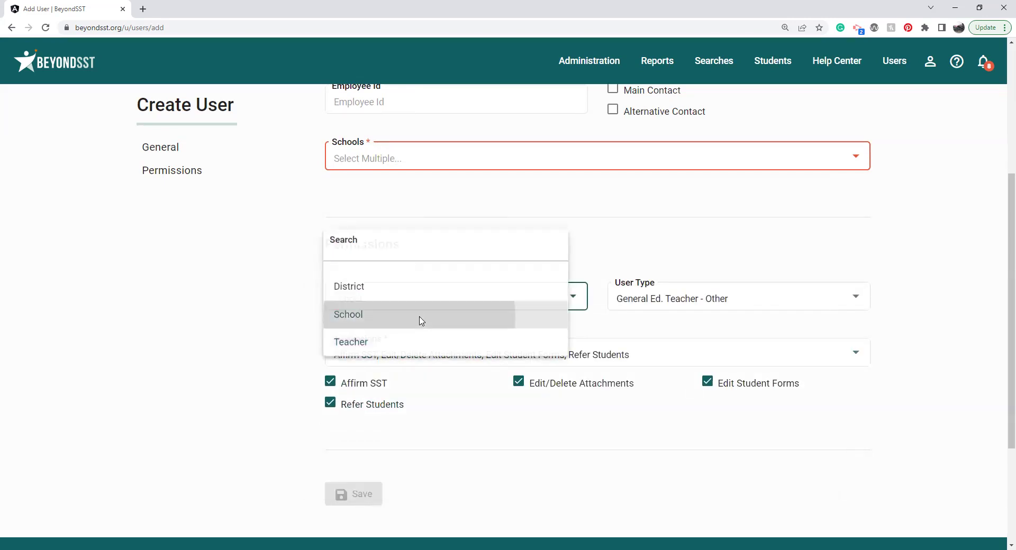
{"action": "left_click", "coordinate": [419, 318]}
{"action": "left_click", "coordinate": [439, 359]}
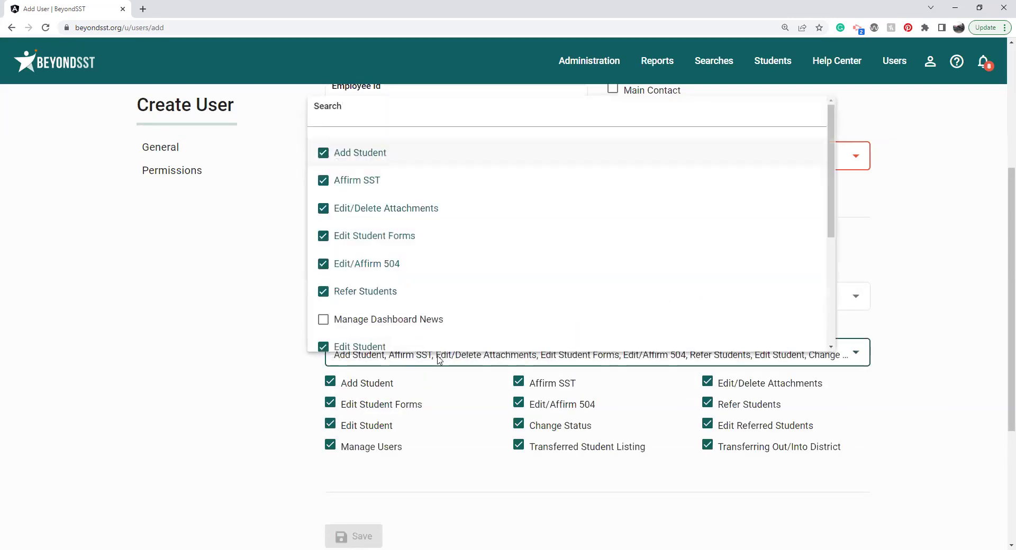
{"action": "left_click", "coordinate": [481, 404]}
{"action": "left_click", "coordinate": [438, 306]}
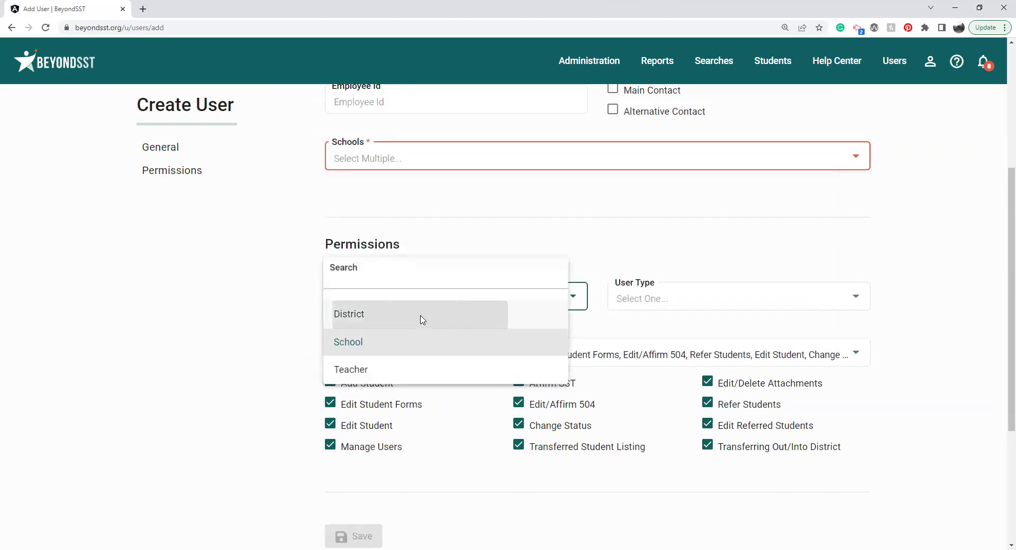
{"action": "left_click", "coordinate": [421, 318]}
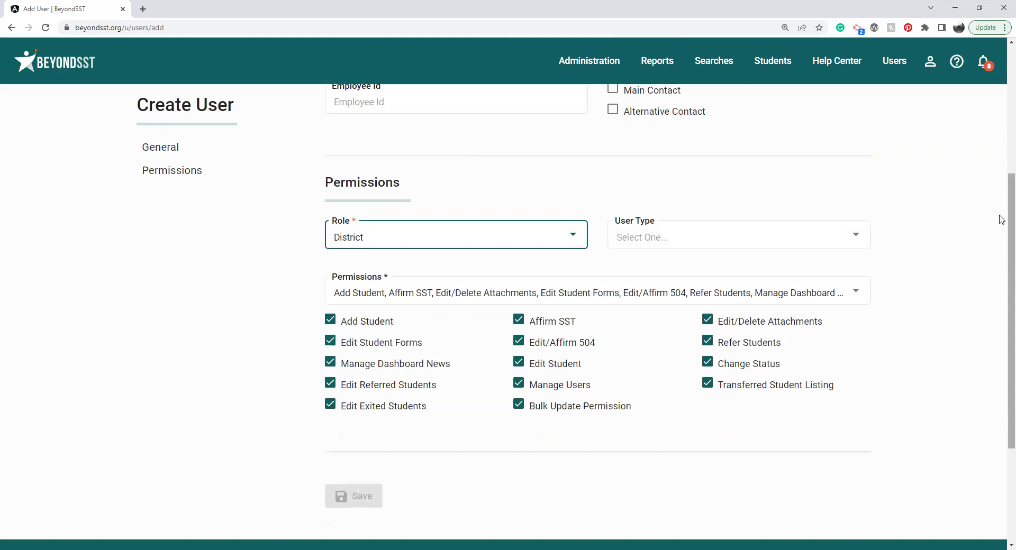
{"action": "scroll", "coordinate": [1001, 223], "scroll_direction": "down", "scroll_amount": 3}
{"action": "scroll", "coordinate": [1000, 264], "scroll_direction": "up", "scroll_amount": 7}
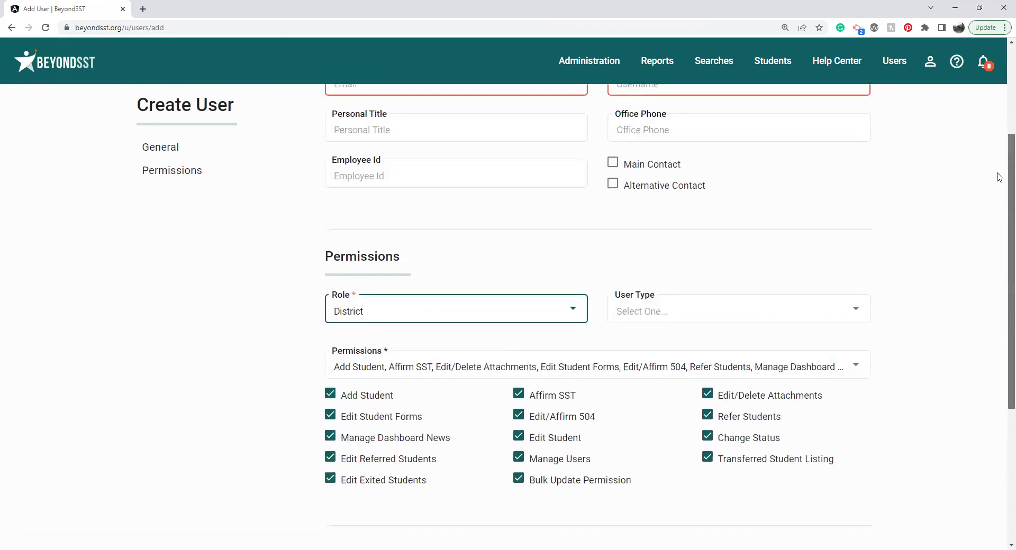
{"action": "scroll", "coordinate": [972, 116], "scroll_direction": "down", "scroll_amount": 7}
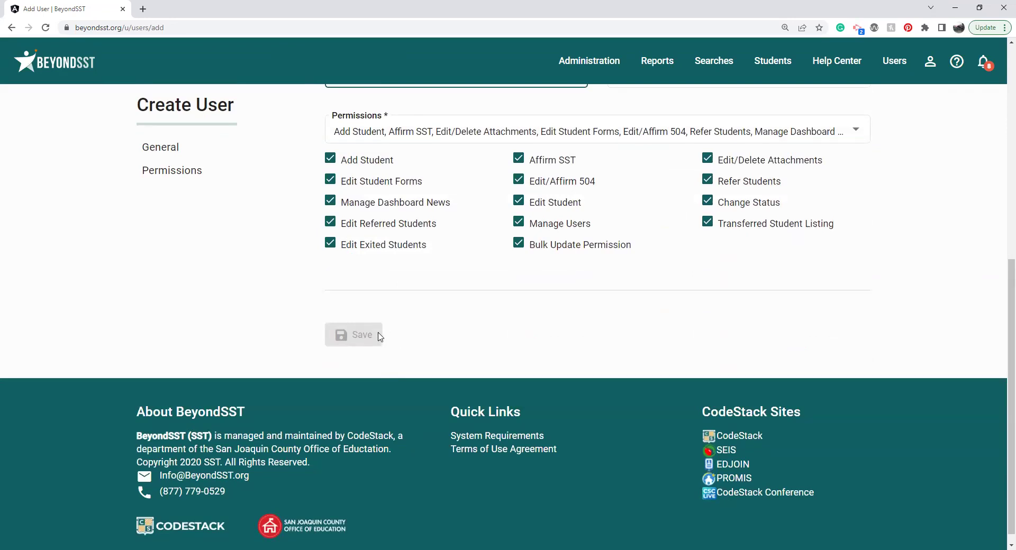
{"action": "left_click", "coordinate": [847, 66]}
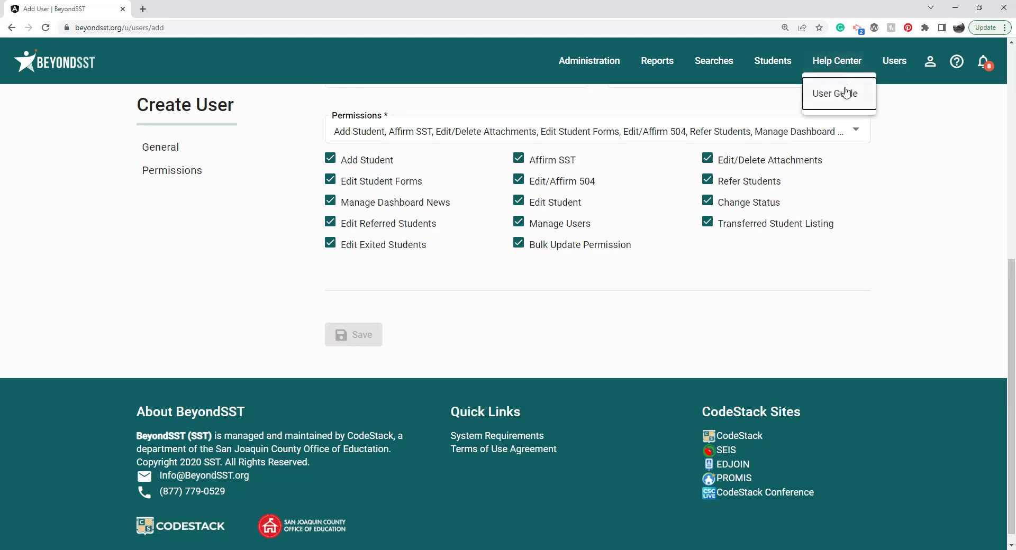
{"action": "left_click", "coordinate": [846, 92]}
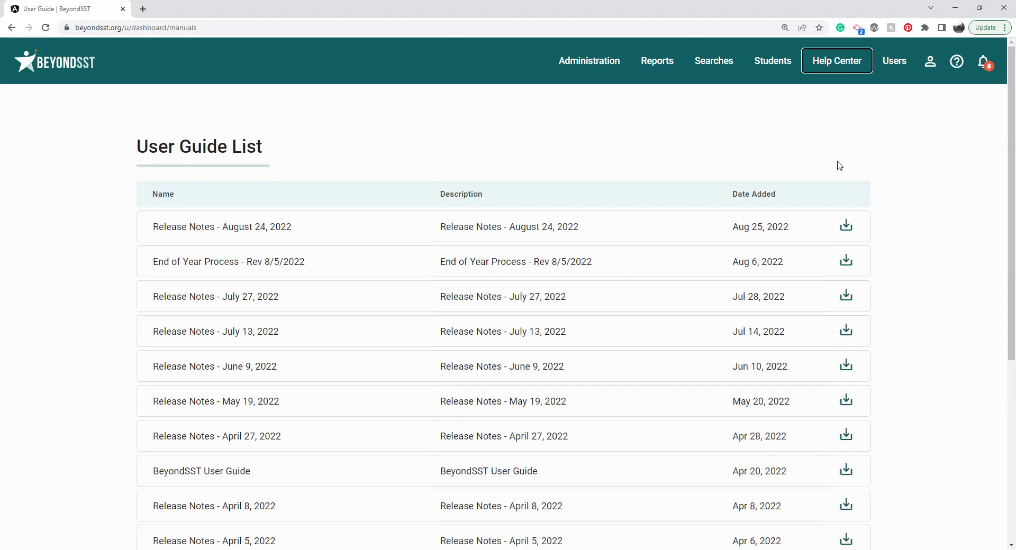
Step: Go from the user guide list to a blank Add Student form via the Students menu
{"action": "left_click", "coordinate": [786, 64]}
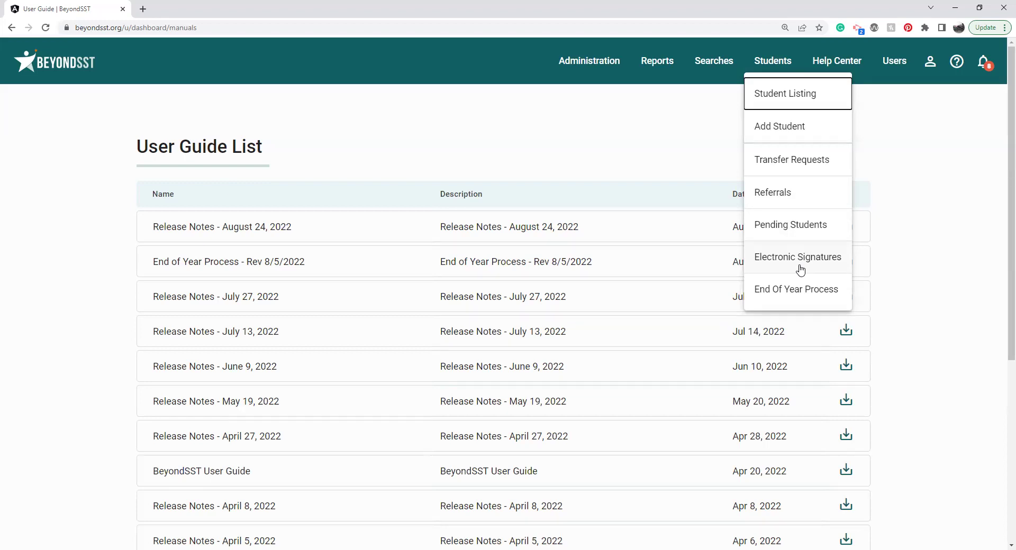
{"action": "left_click", "coordinate": [801, 269]}
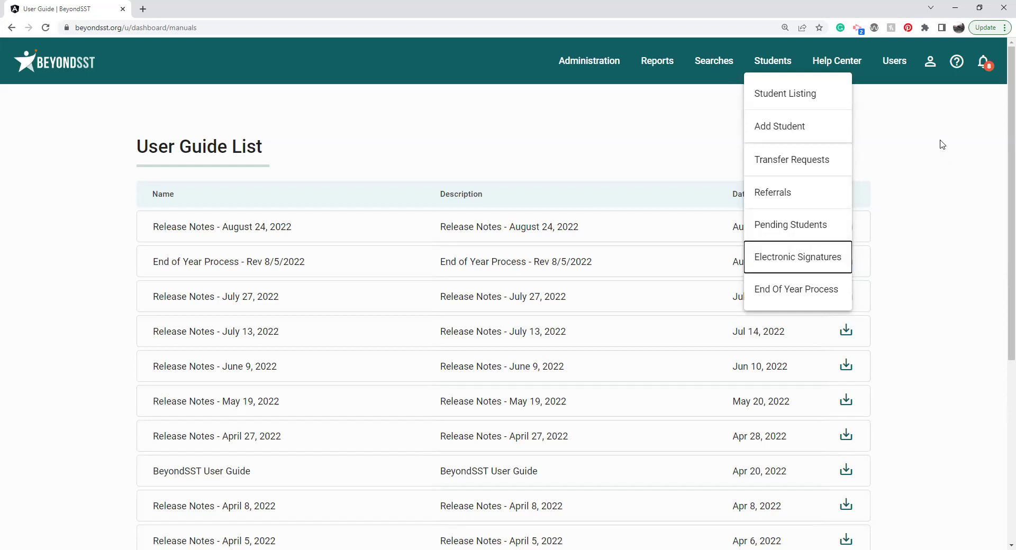
{"action": "left_click", "coordinate": [798, 140]}
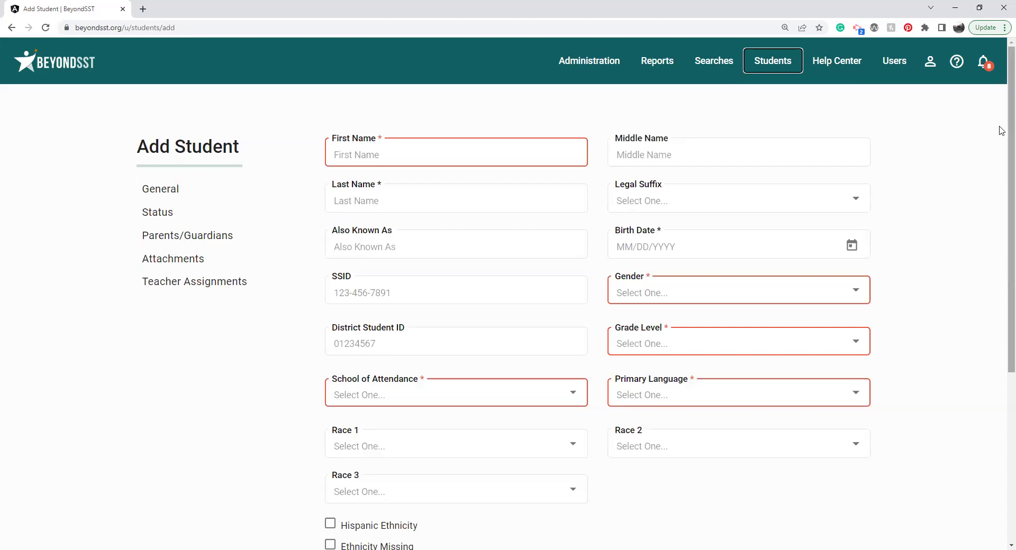
{"action": "scroll", "coordinate": [1001, 130], "scroll_direction": "down", "scroll_amount": 1}
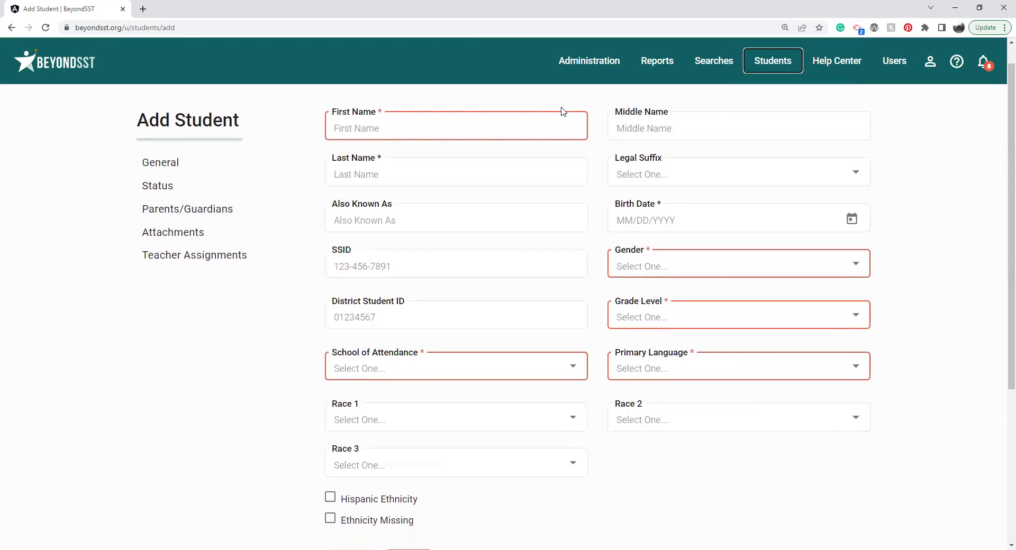
{"action": "left_click", "coordinate": [491, 125]}
{"action": "key", "text": "Tab"}
{"action": "key", "text": "Tab"}
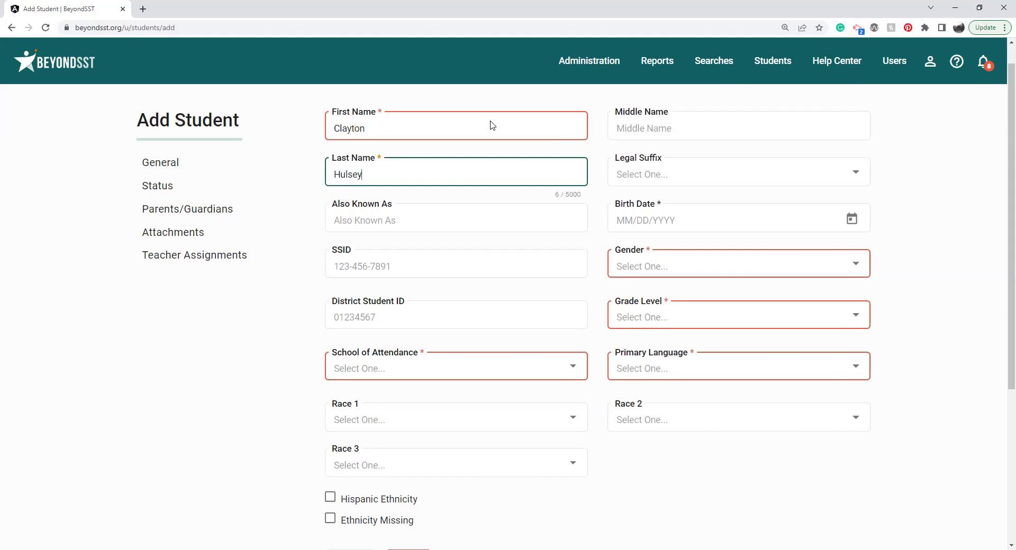
{"action": "left_click", "coordinate": [618, 222]}
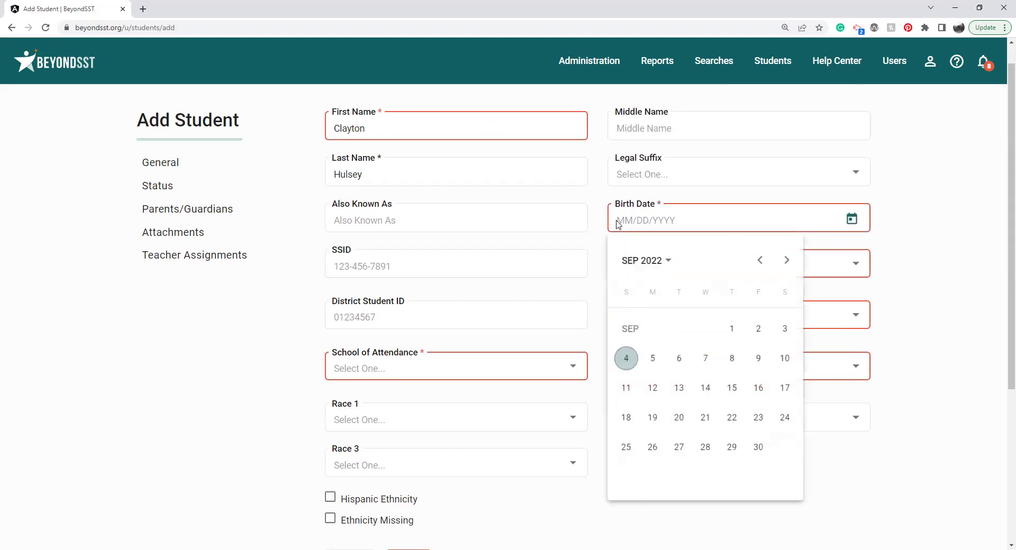
{"action": "key", "text": "Escape"}
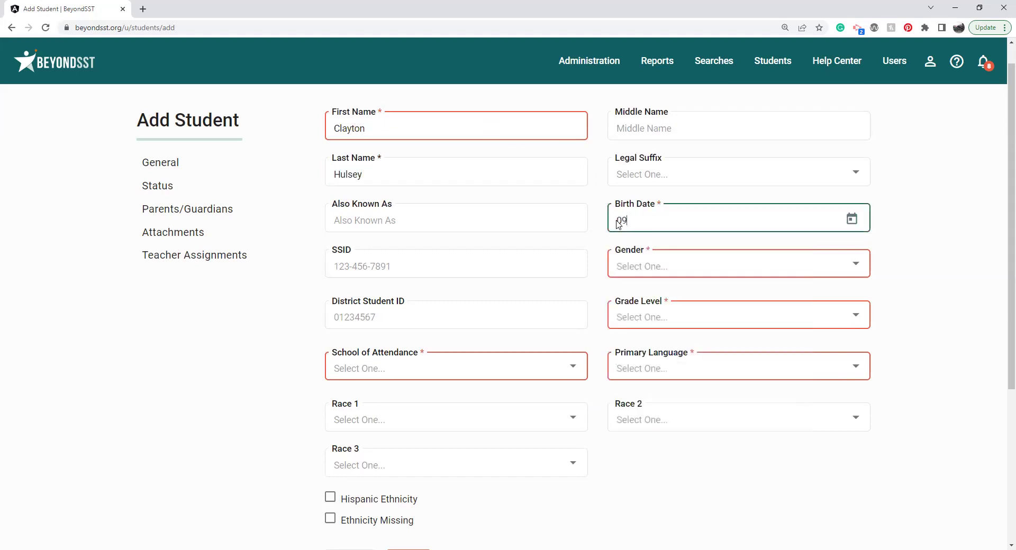
Step: Set gender Male, grade Twelfth, school Contract Community School and primary language 00 English
{"action": "left_click", "coordinate": [659, 265]}
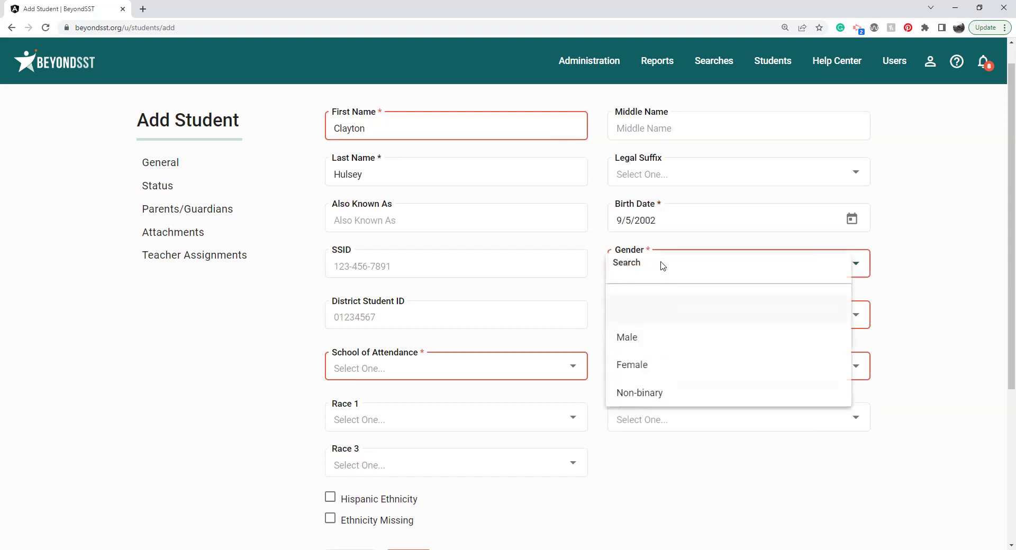
{"action": "left_click", "coordinate": [664, 348]}
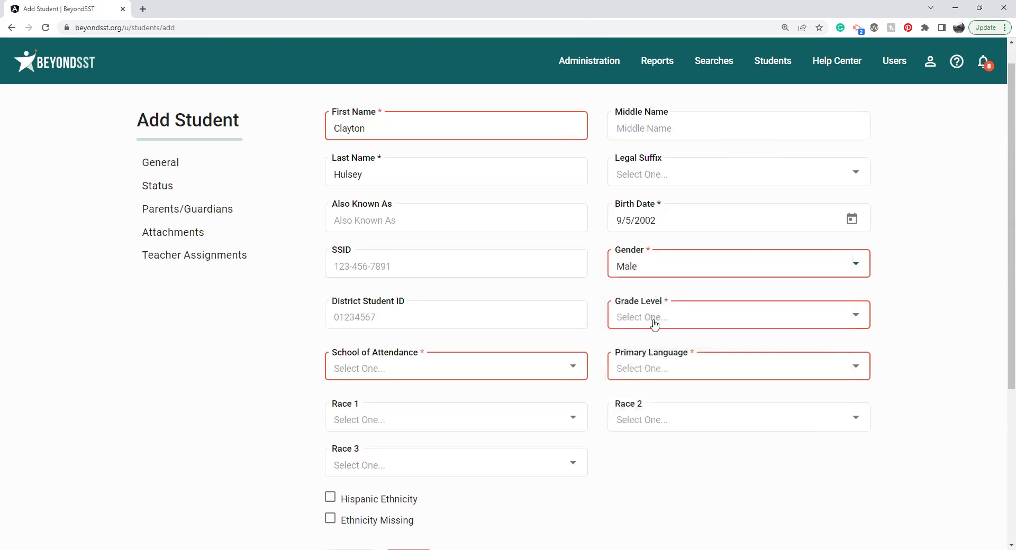
{"action": "left_click", "coordinate": [655, 325]}
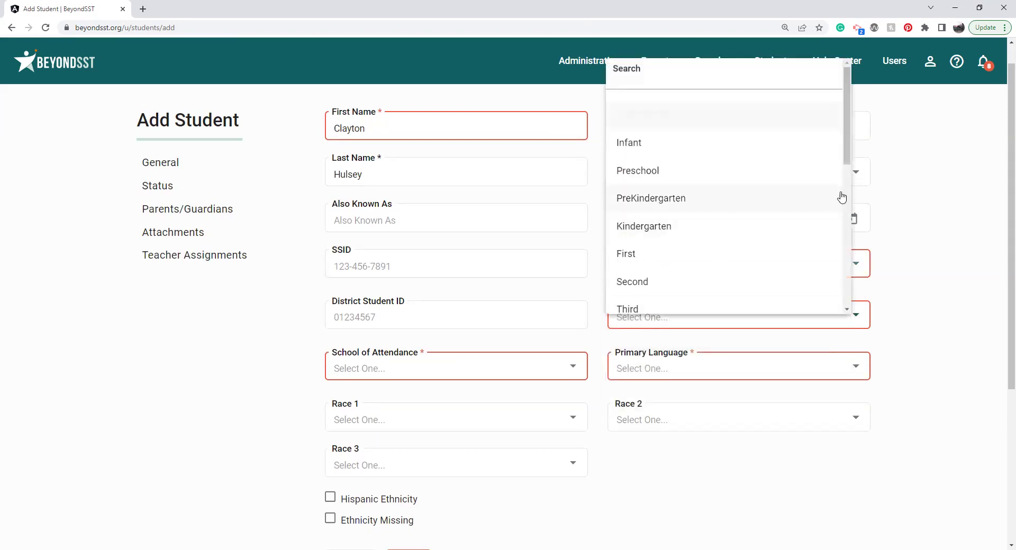
{"action": "scroll", "coordinate": [793, 222], "scroll_direction": "down", "scroll_amount": 5}
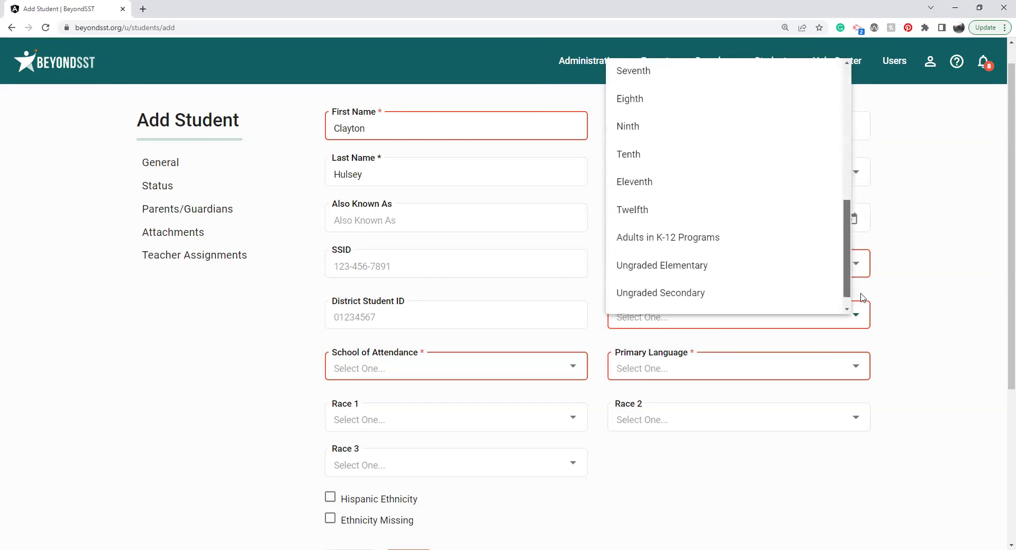
{"action": "left_click", "coordinate": [743, 218]}
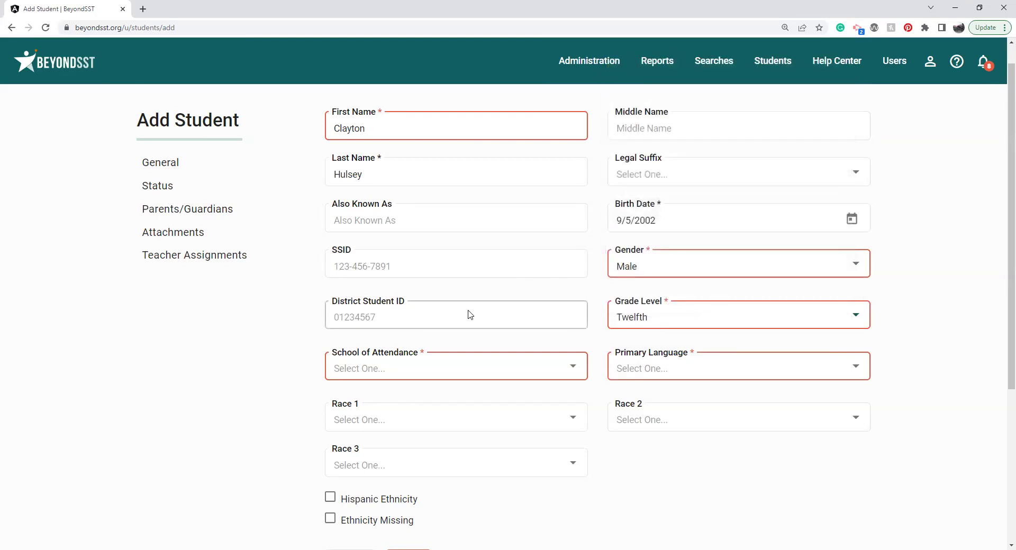
{"action": "left_click", "coordinate": [439, 359]}
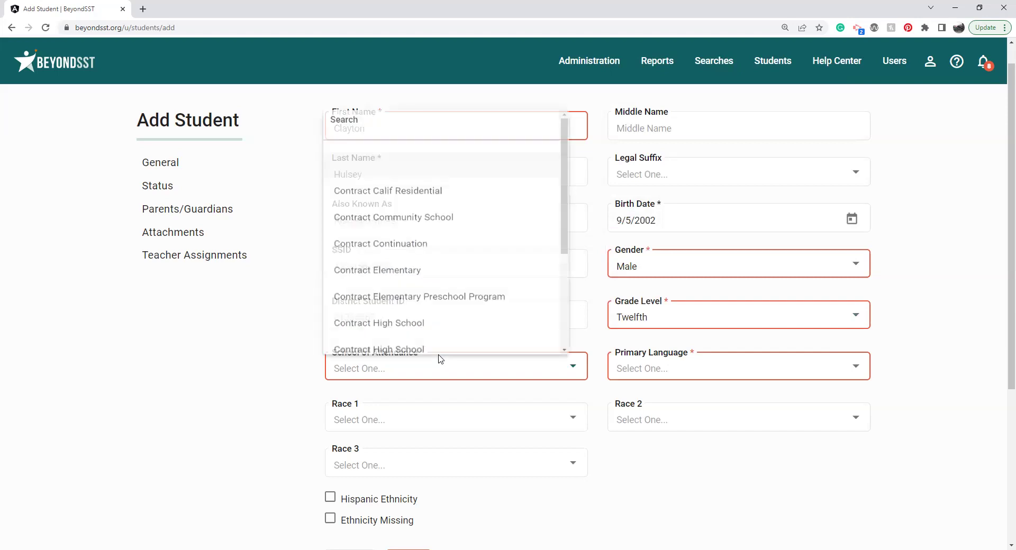
{"action": "left_click", "coordinate": [438, 223]}
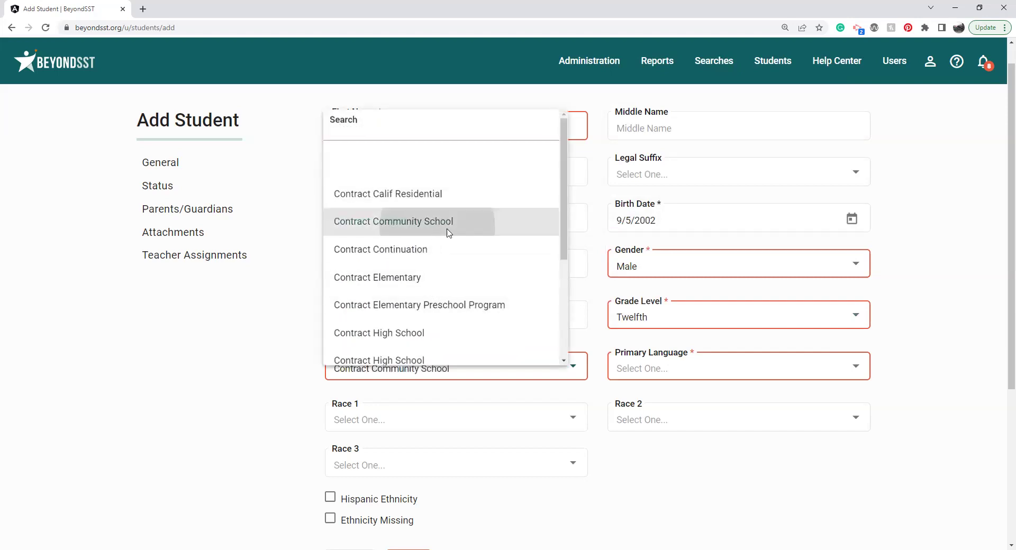
{"action": "left_click", "coordinate": [687, 358]}
{"action": "left_click", "coordinate": [694, 206]}
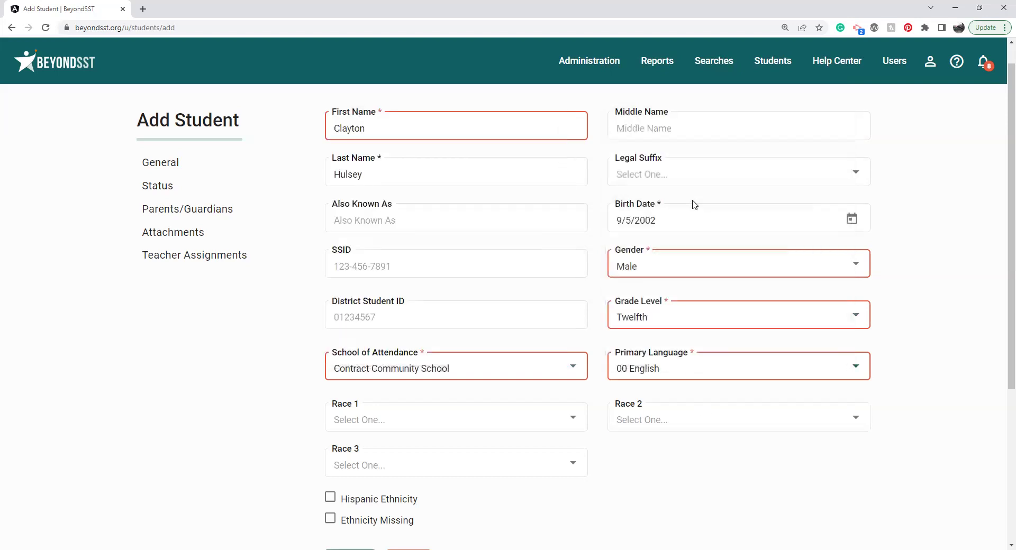
{"action": "left_click", "coordinate": [473, 264]}
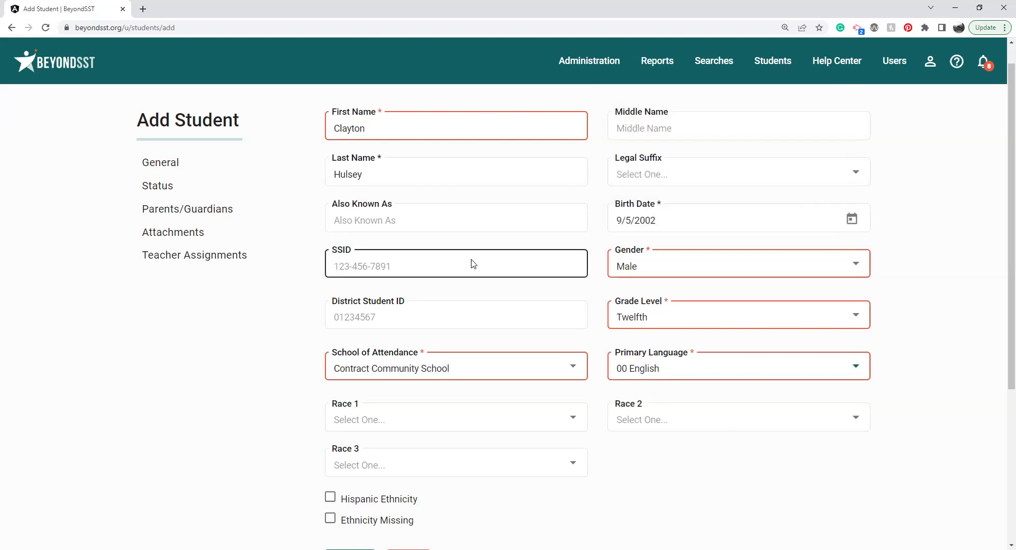
{"action": "left_click", "coordinate": [473, 264]}
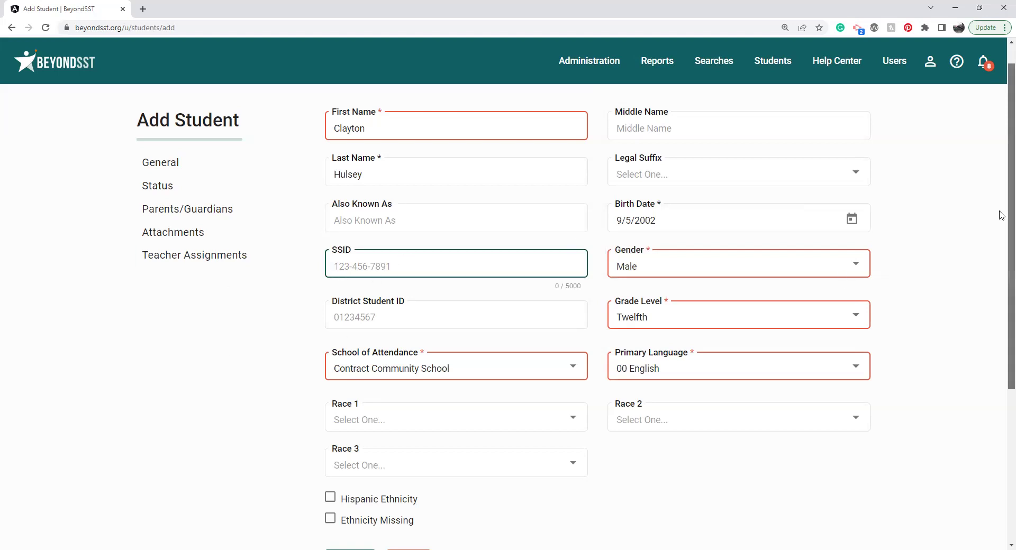
{"action": "scroll", "coordinate": [1001, 227], "scroll_direction": "down", "scroll_amount": 1}
{"action": "scroll", "coordinate": [1002, 227], "scroll_direction": "down", "scroll_amount": 2}
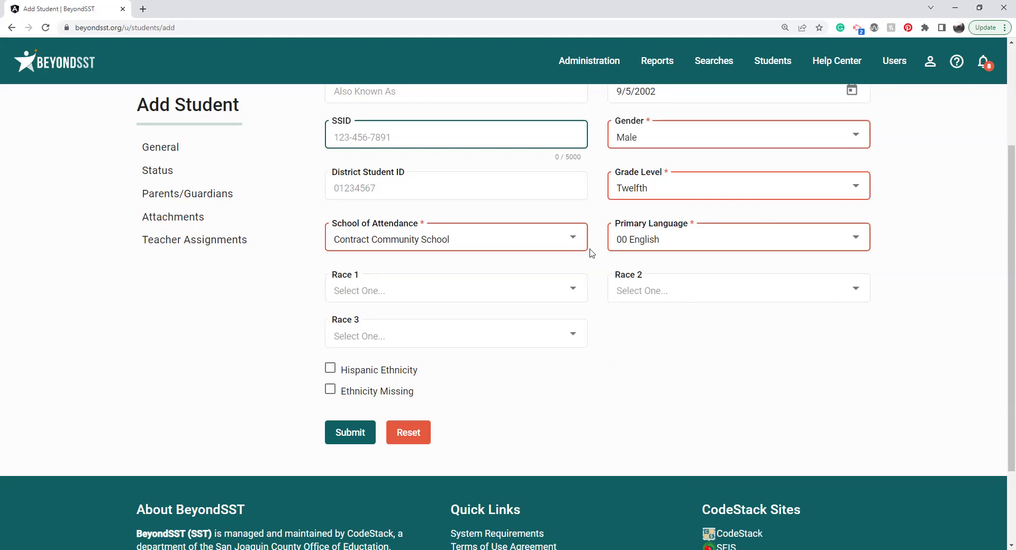
Step: Submit the new student record and start a transfer request for the exited duplicate
{"action": "left_click", "coordinate": [355, 432]}
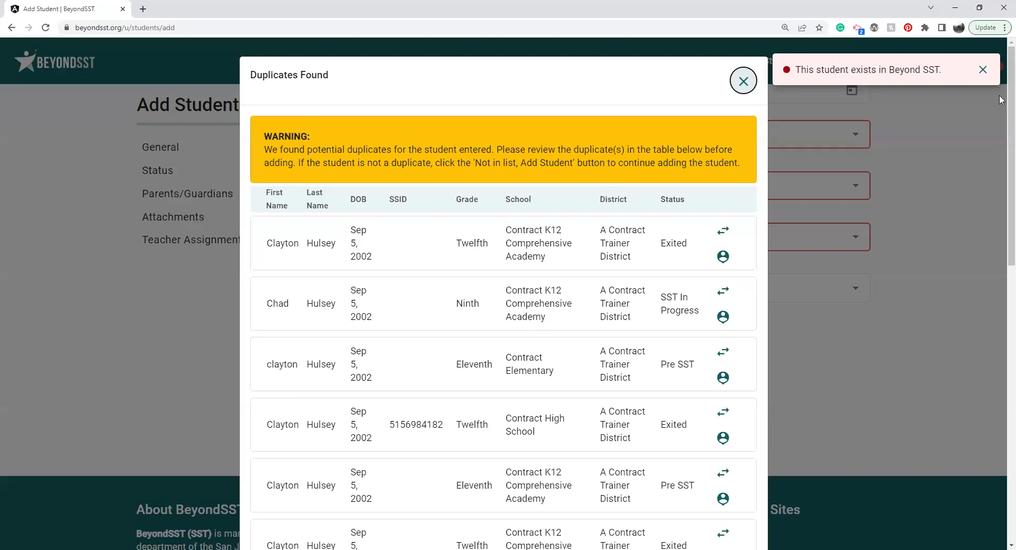
{"action": "left_click_drag", "start_coordinate": [1001, 98], "coordinate": [1002, 203]}
{"action": "left_click", "coordinate": [723, 166]}
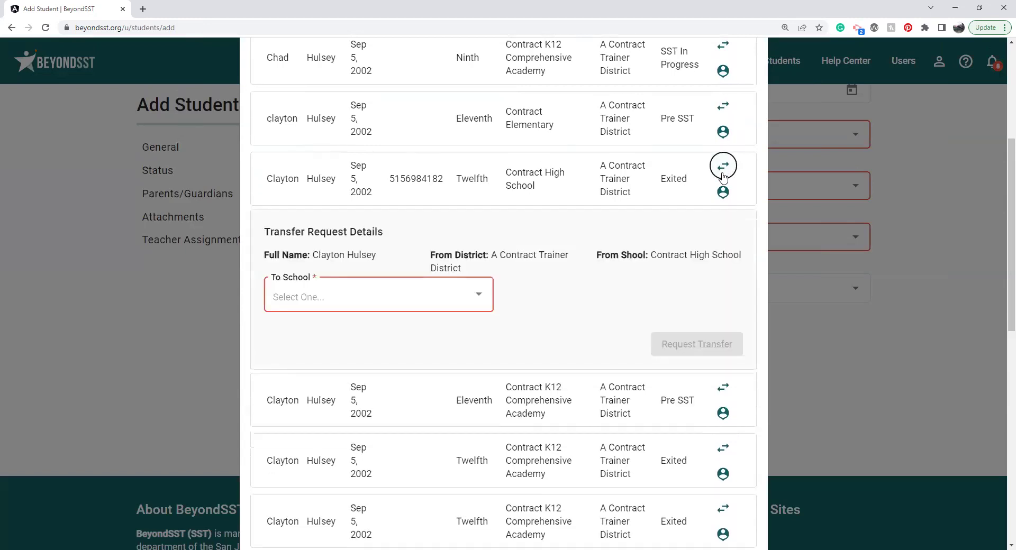
Step: Request a transfer to Contract Calif Residential with two receiving teachers selected
{"action": "left_click", "coordinate": [359, 296]}
{"action": "left_click", "coordinate": [343, 361]}
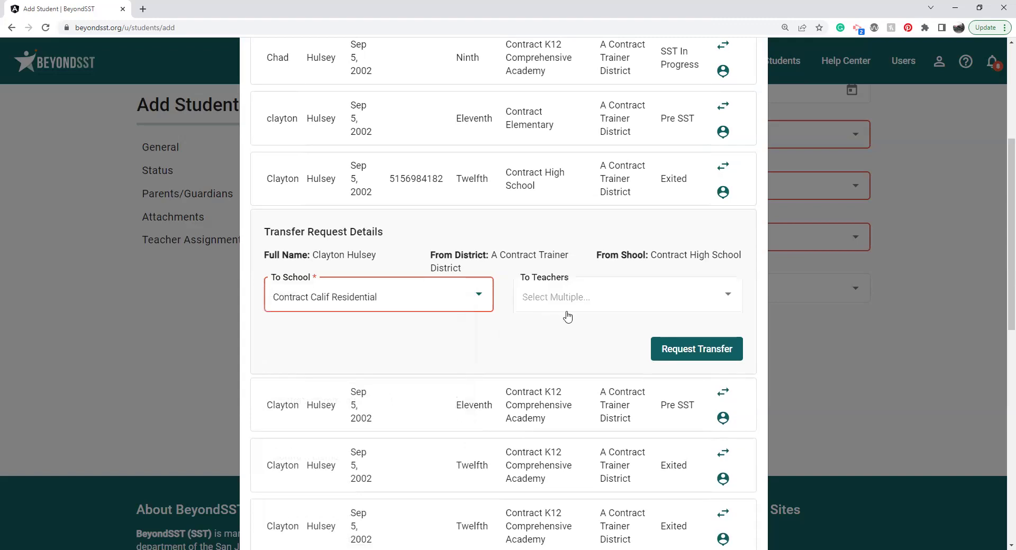
{"action": "left_click", "coordinate": [576, 302]}
{"action": "left_click", "coordinate": [536, 370]}
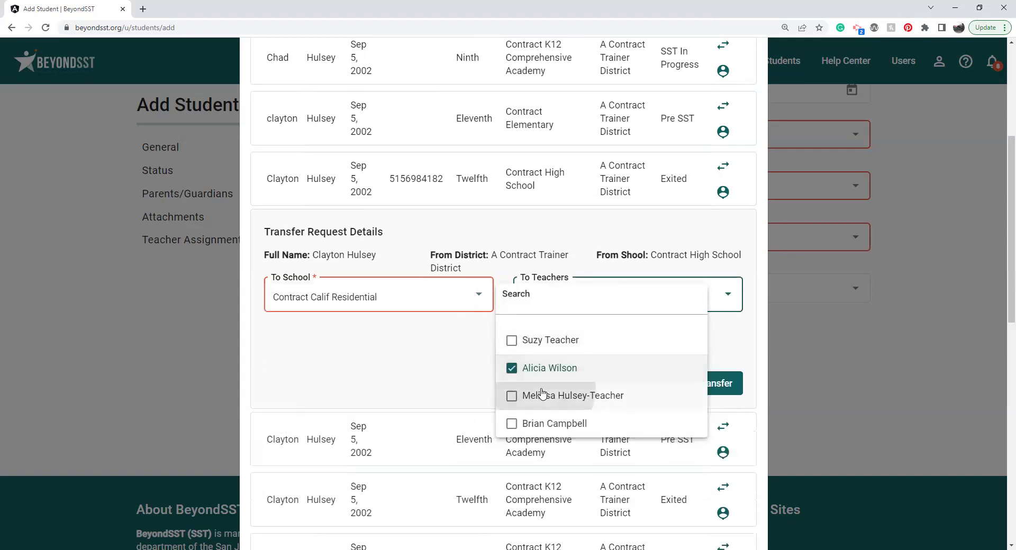
{"action": "left_click", "coordinate": [538, 396]}
{"action": "left_click", "coordinate": [456, 372]}
{"action": "left_click", "coordinate": [707, 416]}
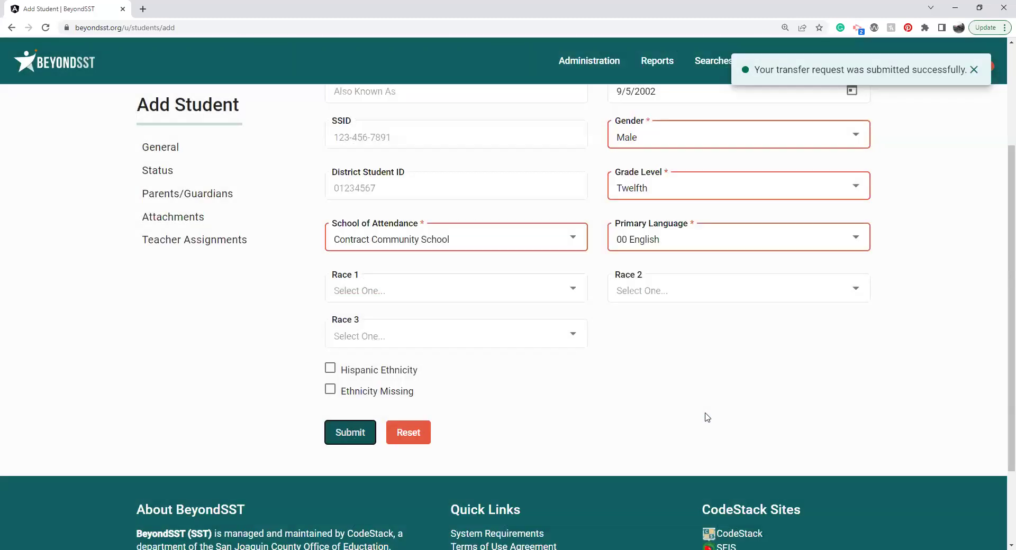
{"action": "left_click_drag", "start_coordinate": [1010, 174], "coordinate": [1001, 74]}
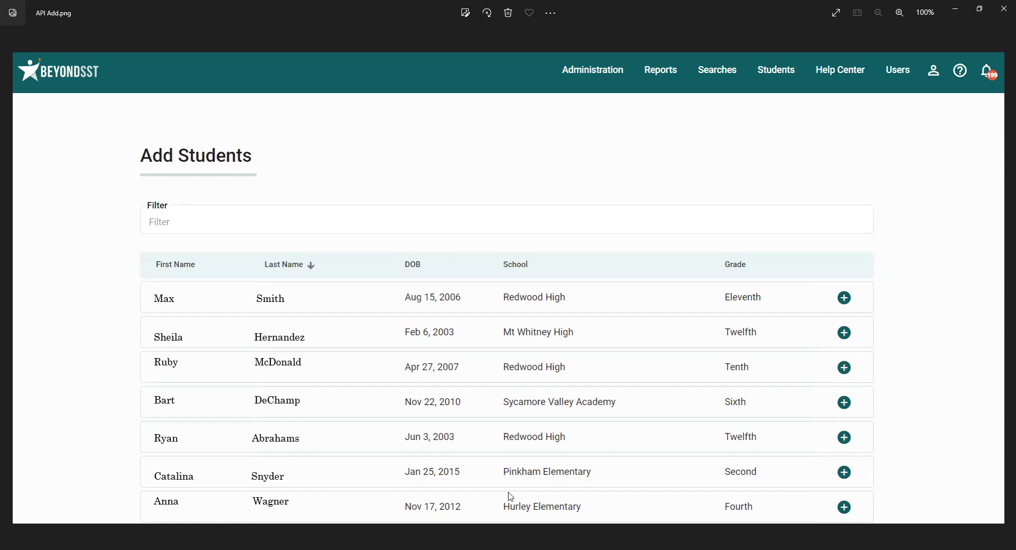
Step: Switch from the Photos window back to the BeyondSST Add Student page in Chrome
{"action": "key", "text": "alt+Tab"}
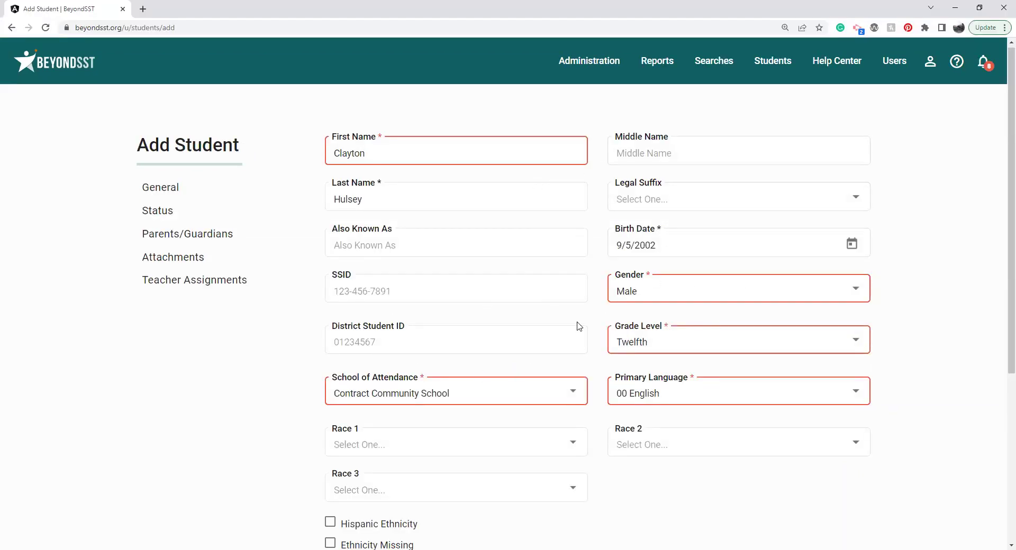
Step: Open the Student Listing and filter it to 504 in Progress, noting 17 matching students
{"action": "left_click", "coordinate": [779, 64]}
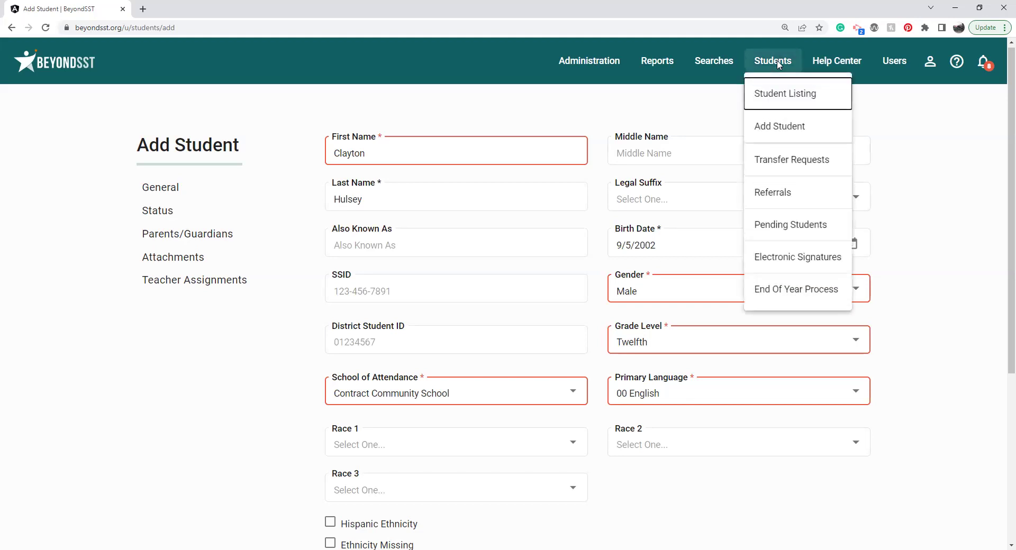
{"action": "left_click", "coordinate": [786, 96]}
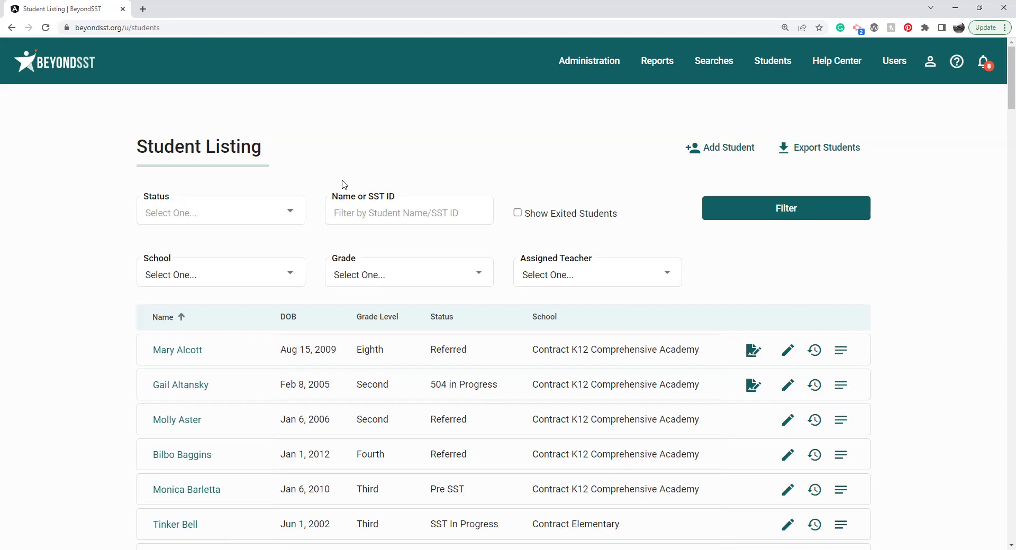
{"action": "scroll", "coordinate": [344, 184], "scroll_direction": "down", "scroll_amount": 1}
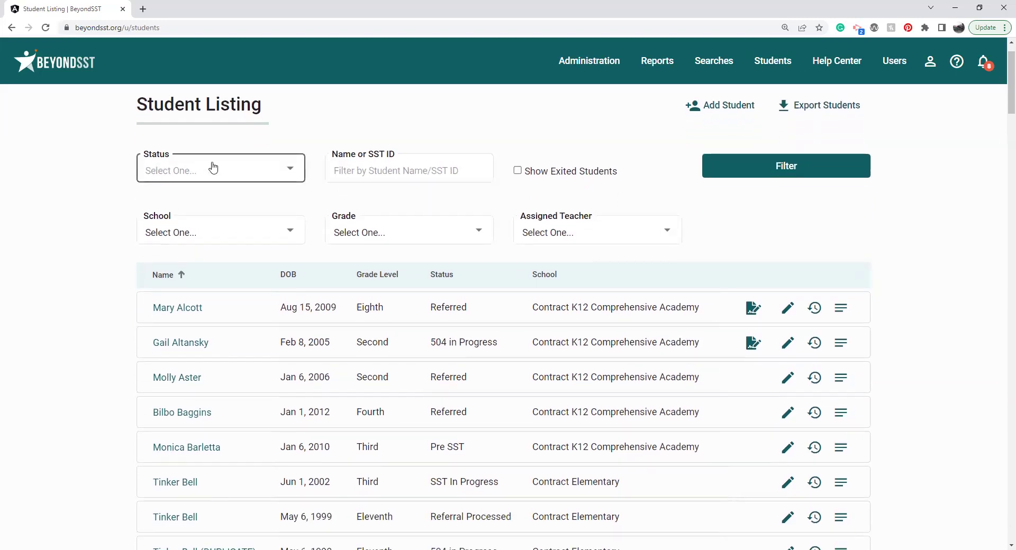
{"action": "left_click", "coordinate": [213, 168]}
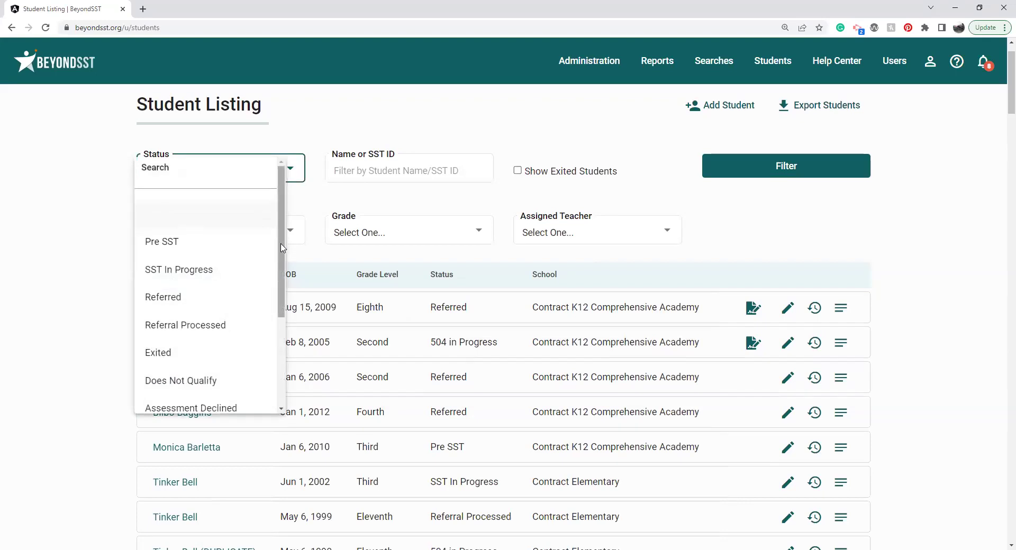
{"action": "left_click_drag", "start_coordinate": [284, 280], "coordinate": [291, 369]}
{"action": "left_click", "coordinate": [196, 318]}
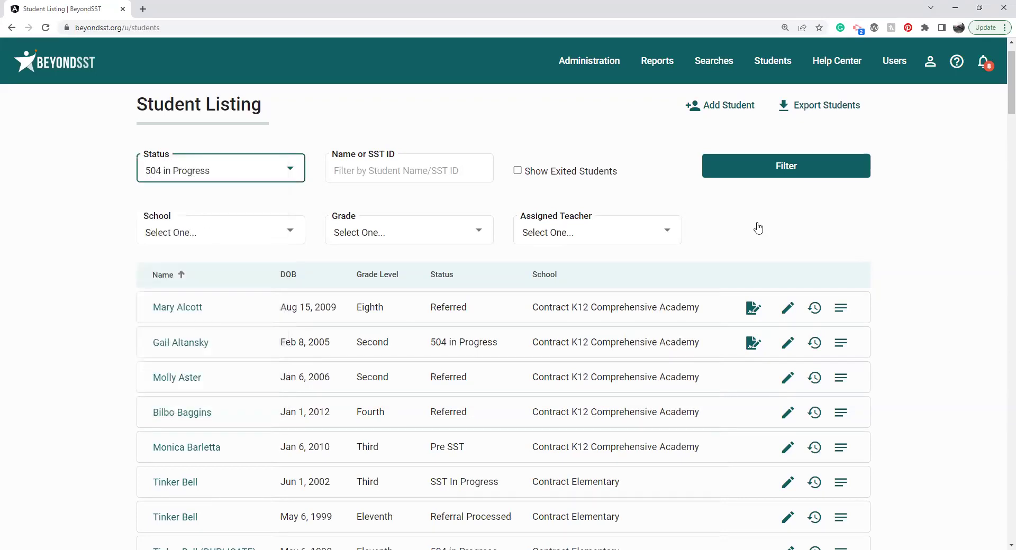
{"action": "left_click", "coordinate": [810, 161]}
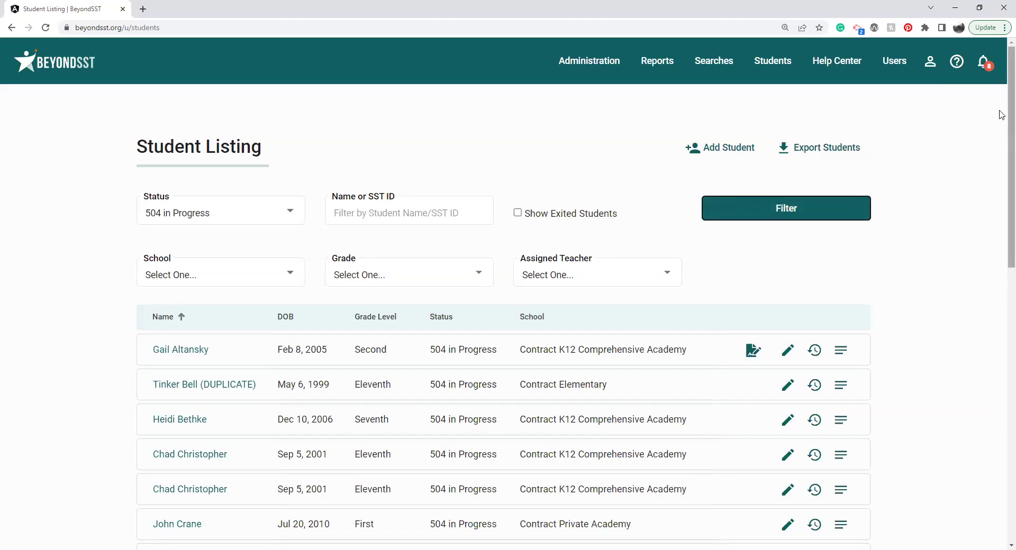
{"action": "scroll", "coordinate": [1002, 114], "scroll_direction": "down", "scroll_amount": 2}
{"action": "scroll", "coordinate": [1002, 314], "scroll_direction": "down", "scroll_amount": 6}
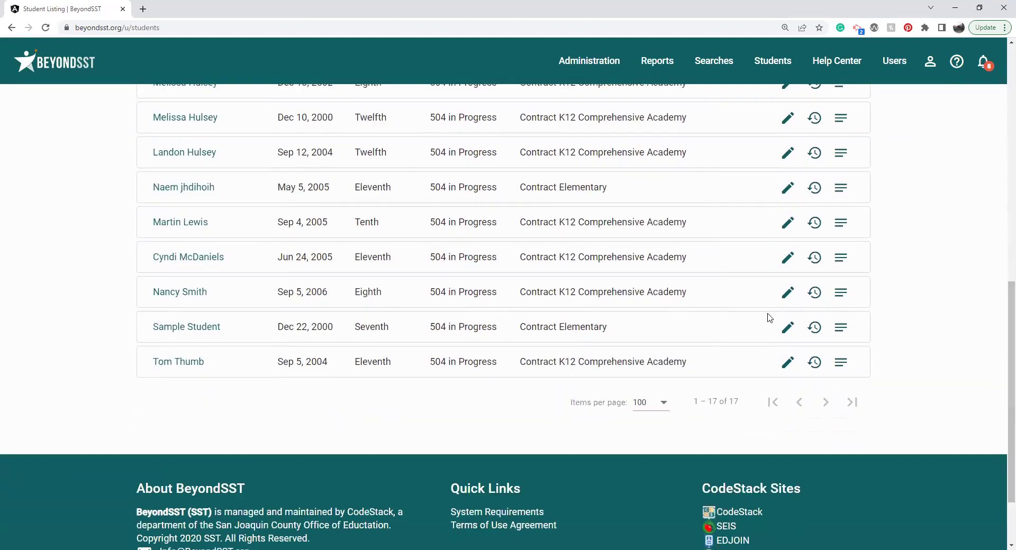
{"action": "double_click", "coordinate": [734, 402]}
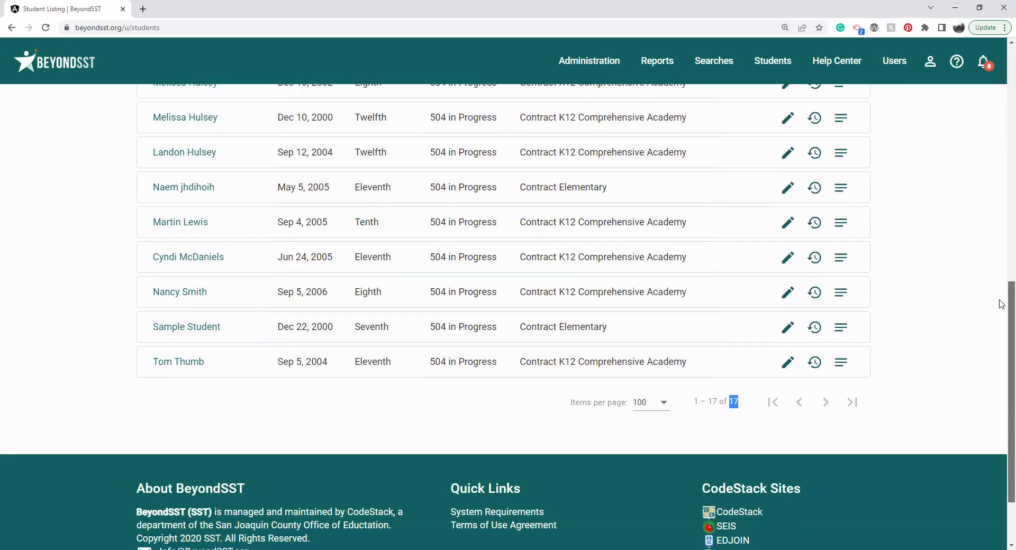
{"action": "left_click_drag", "start_coordinate": [1005, 302], "coordinate": [1002, 37]}
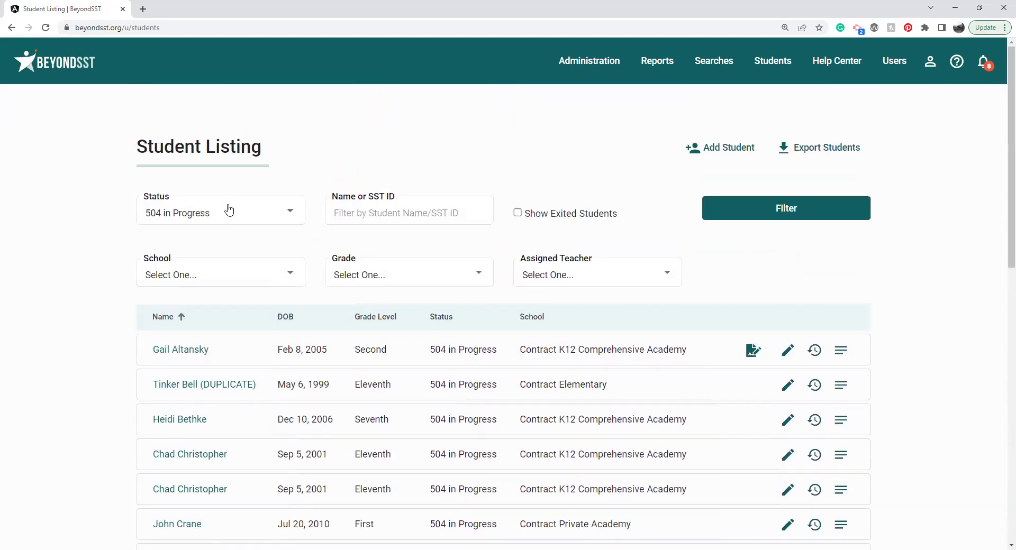
Step: Change the status filter to SST In Progress and reapply it
{"action": "left_click", "coordinate": [230, 211]}
{"action": "scroll", "coordinate": [284, 152], "scroll_direction": "up", "scroll_amount": 3}
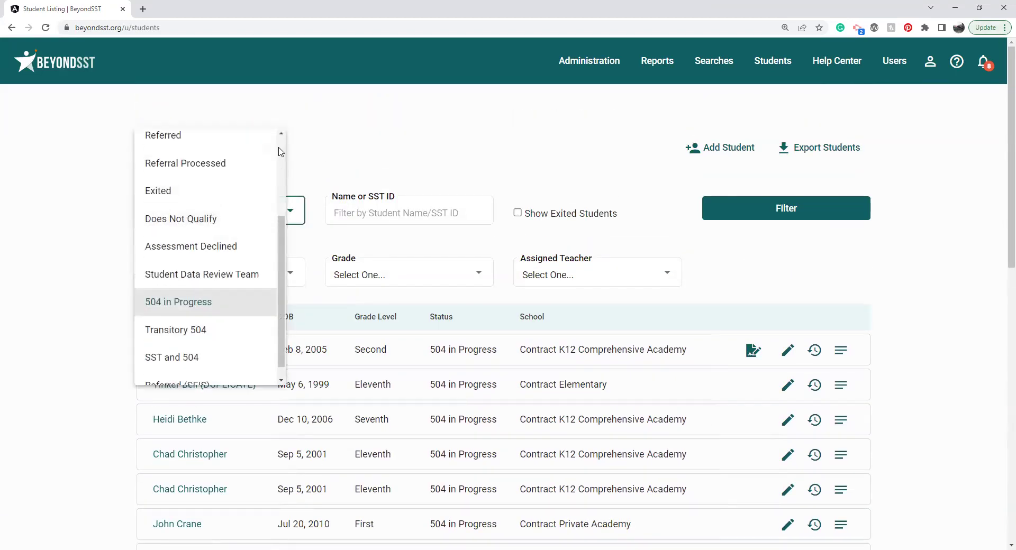
{"action": "left_click", "coordinate": [202, 239]}
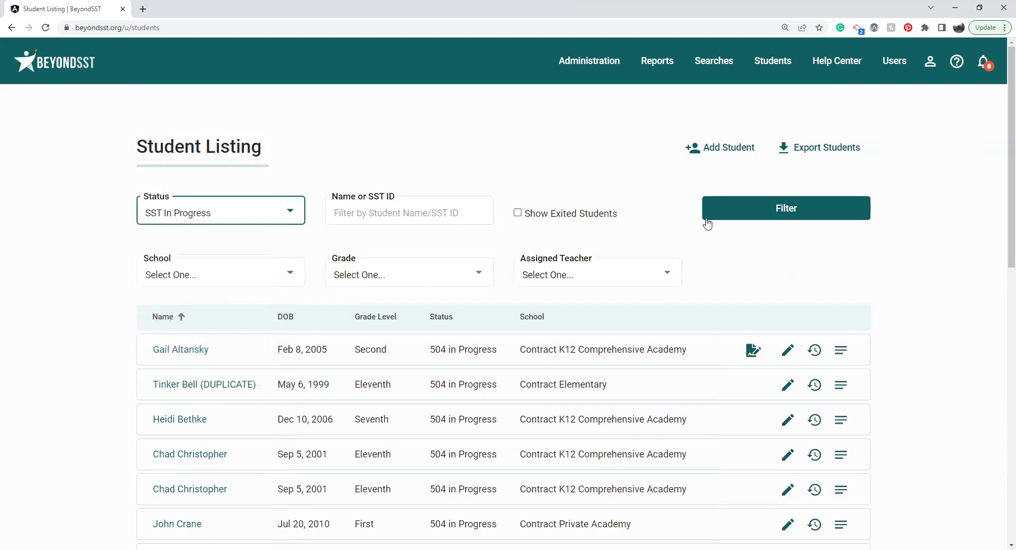
{"action": "left_click", "coordinate": [741, 213]}
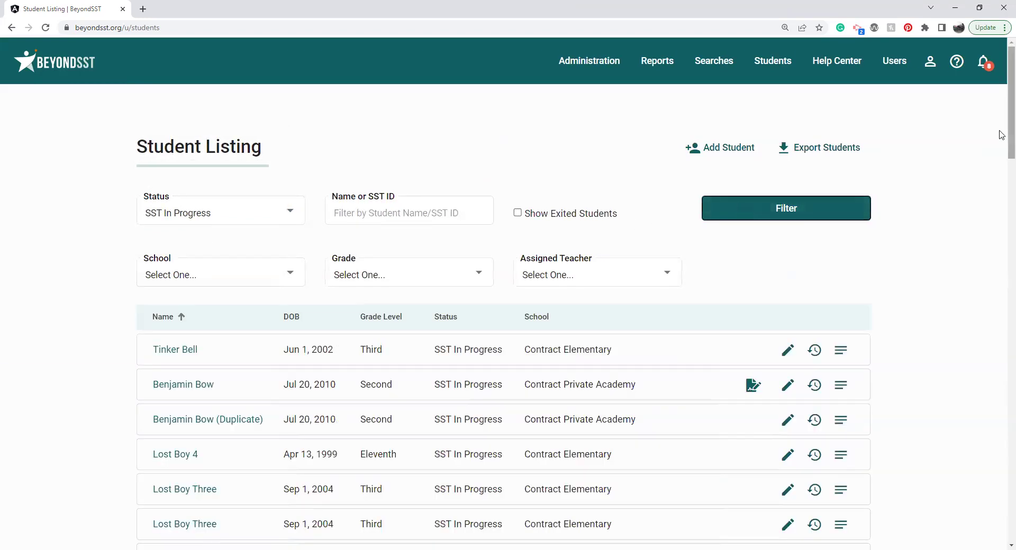
Step: Filter the listing by grade Kindergarten, then by grade First
{"action": "left_click_drag", "start_coordinate": [1010, 117], "coordinate": [1010, 88]}
{"action": "left_click", "coordinate": [350, 282]}
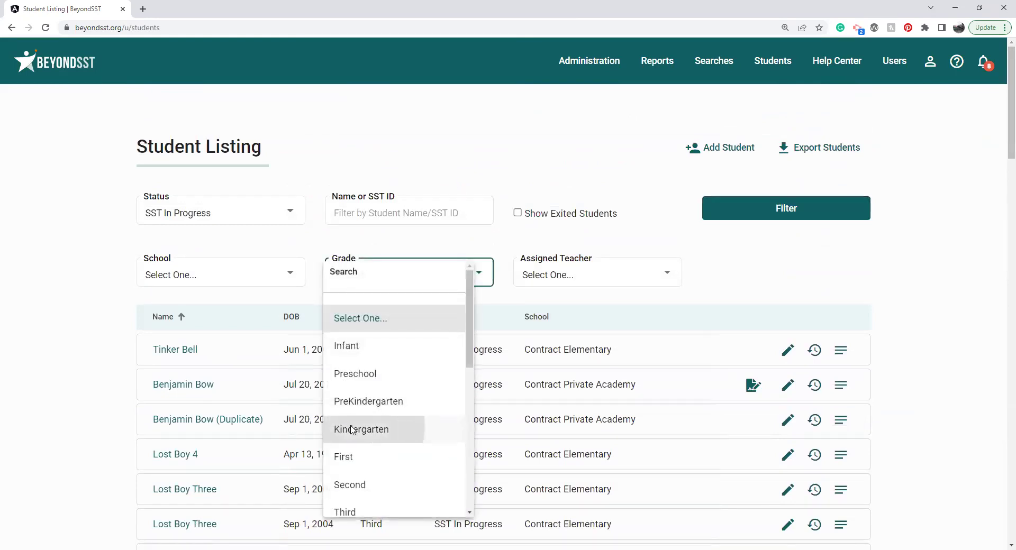
{"action": "left_click", "coordinate": [352, 429]}
{"action": "left_click", "coordinate": [754, 209]}
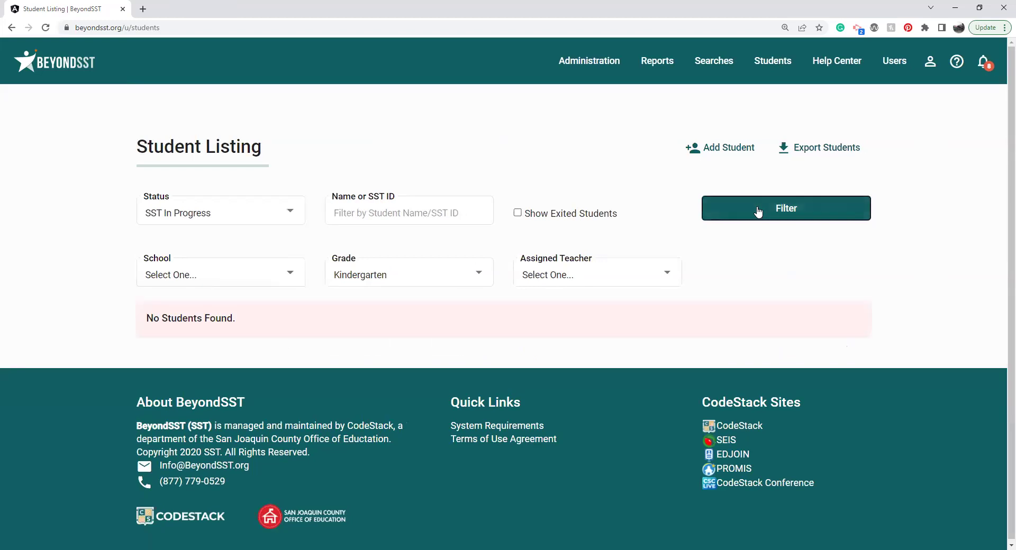
{"action": "left_click", "coordinate": [379, 274]}
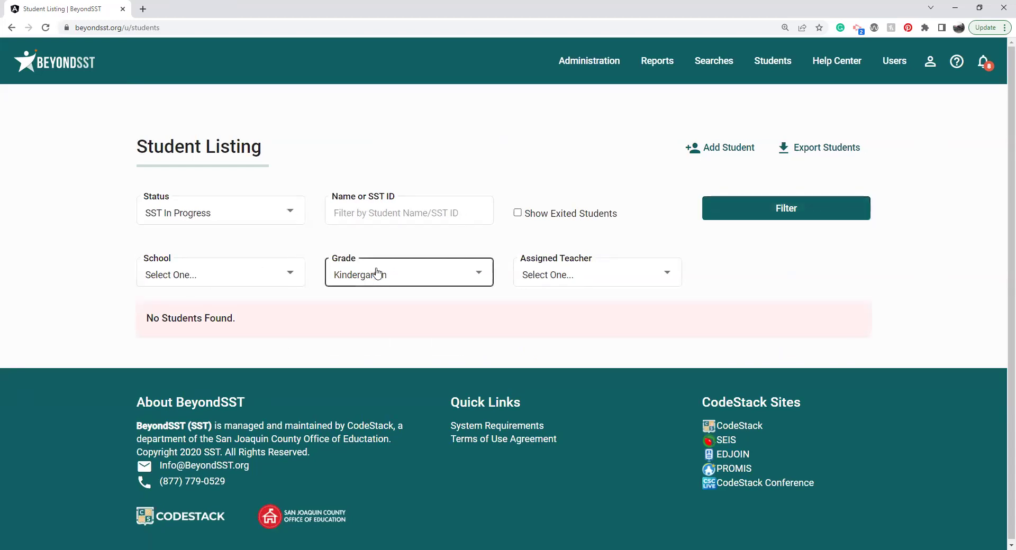
{"action": "left_click", "coordinate": [363, 350]}
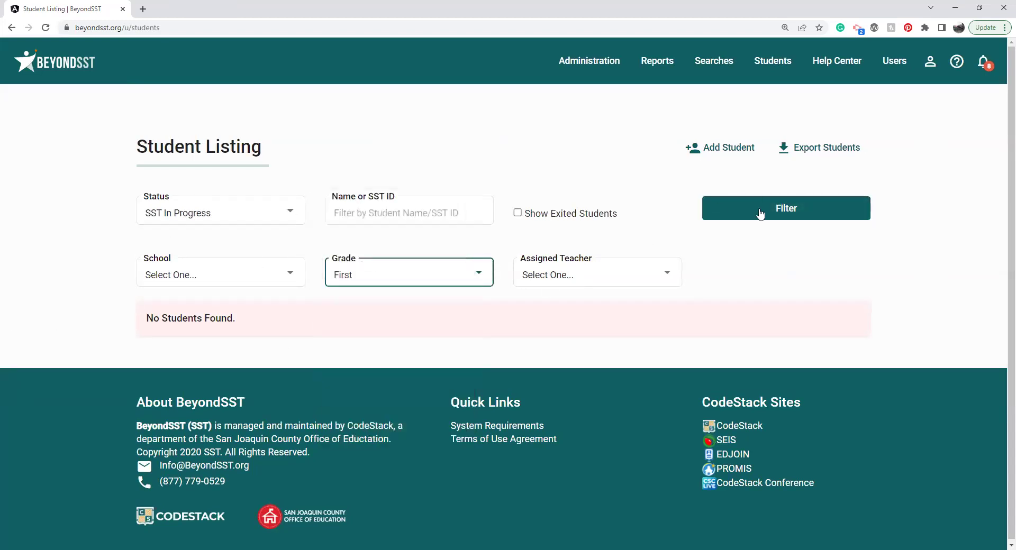
{"action": "left_click", "coordinate": [760, 214]}
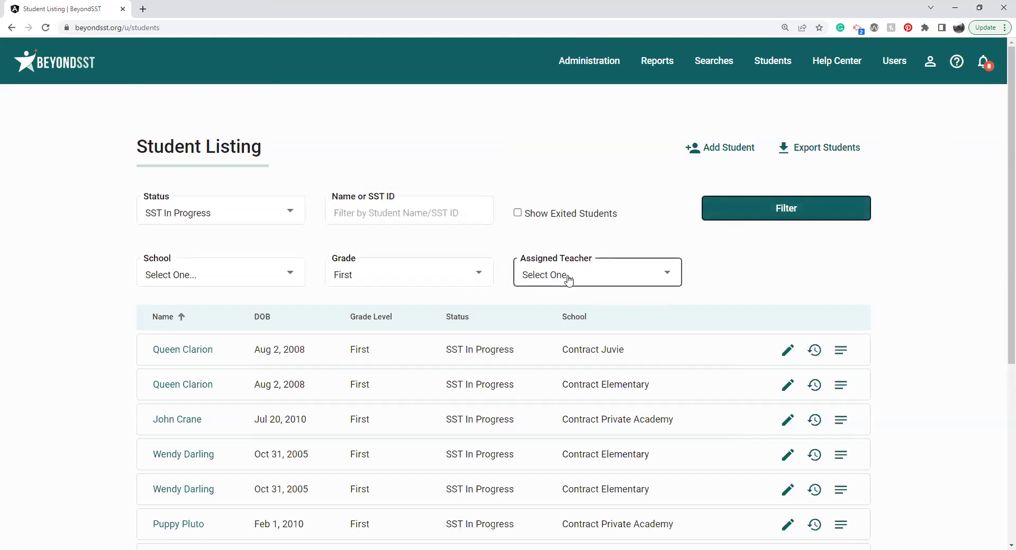
Step: Reset the Status and Grade filters to Select One... and refilter the list
{"action": "left_click", "coordinate": [285, 266]}
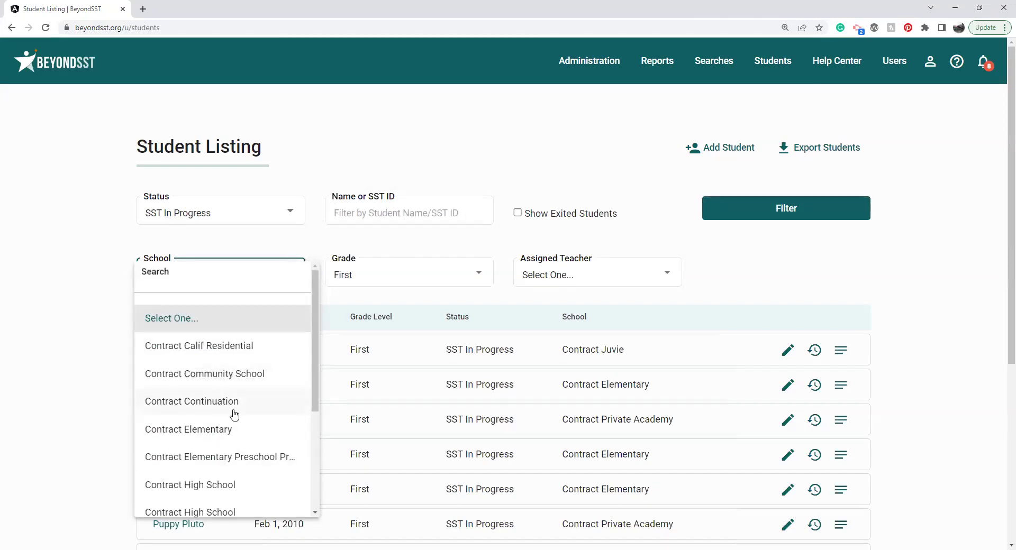
{"action": "left_click", "coordinate": [309, 242]}
{"action": "left_click", "coordinate": [265, 228]}
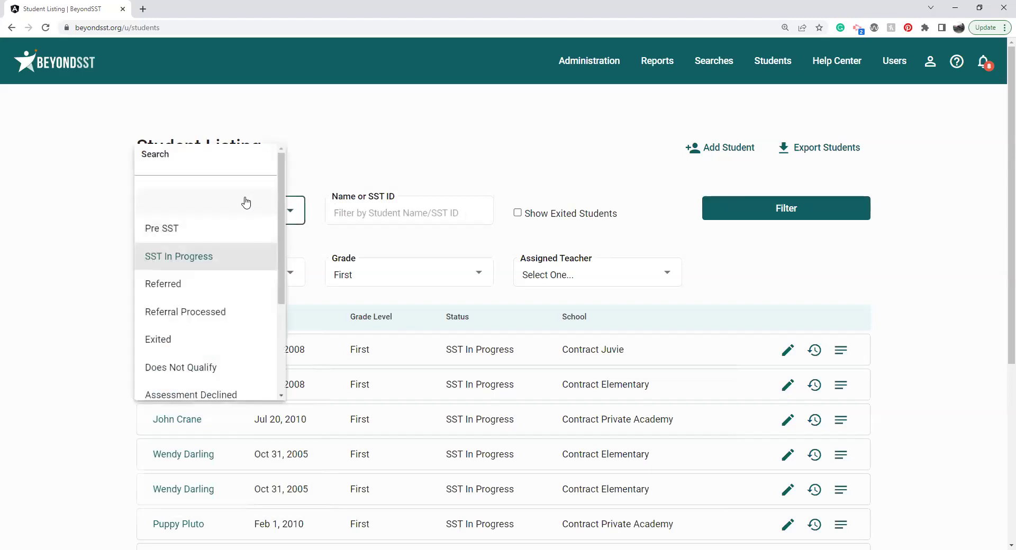
{"action": "left_click", "coordinate": [245, 202]}
{"action": "left_click_drag", "start_coordinate": [546, 275], "coordinate": [601, 238]}
{"action": "left_click", "coordinate": [601, 240]}
{"action": "left_click", "coordinate": [438, 275]}
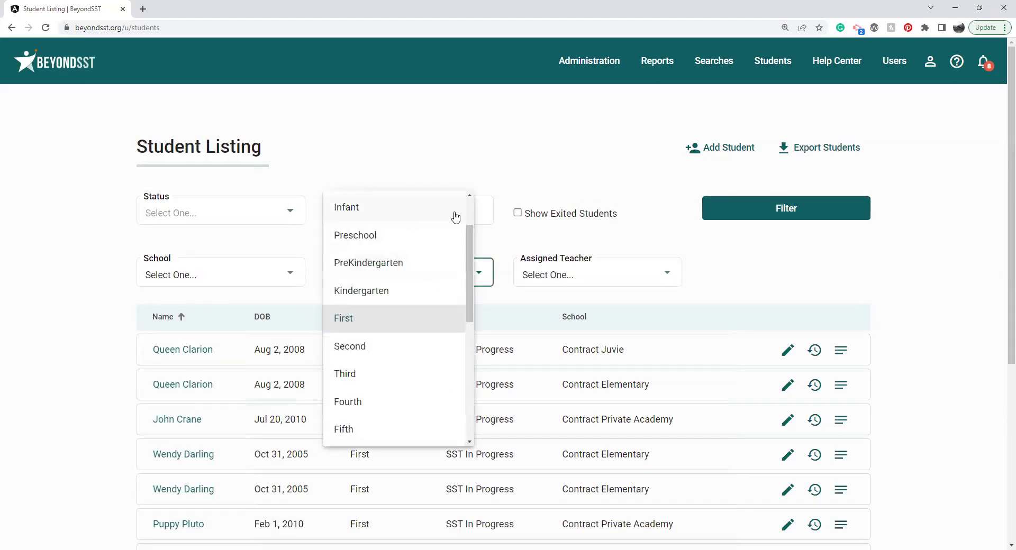
{"action": "left_click_drag", "start_coordinate": [470, 235], "coordinate": [470, 194]}
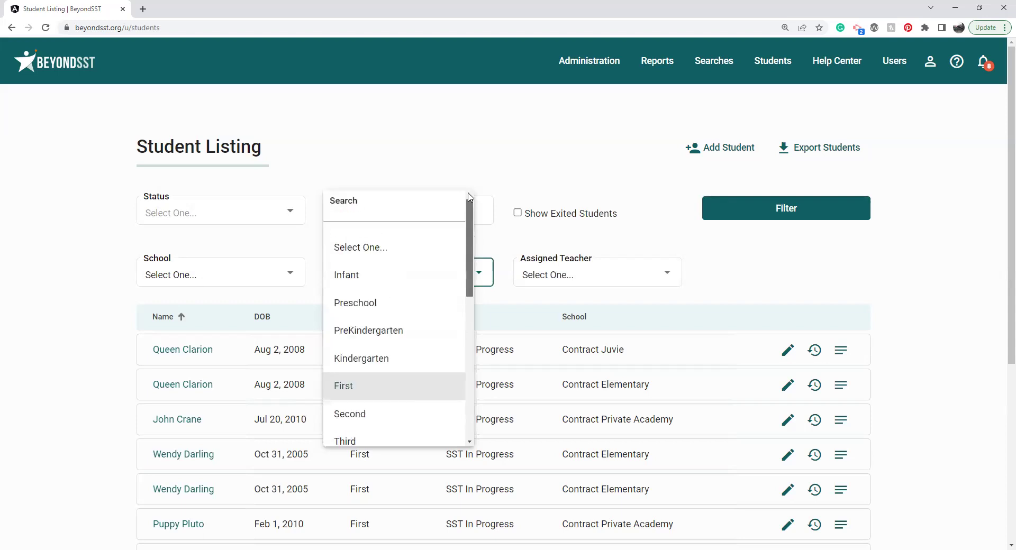
{"action": "left_click", "coordinate": [405, 248]}
{"action": "left_click", "coordinate": [734, 220]}
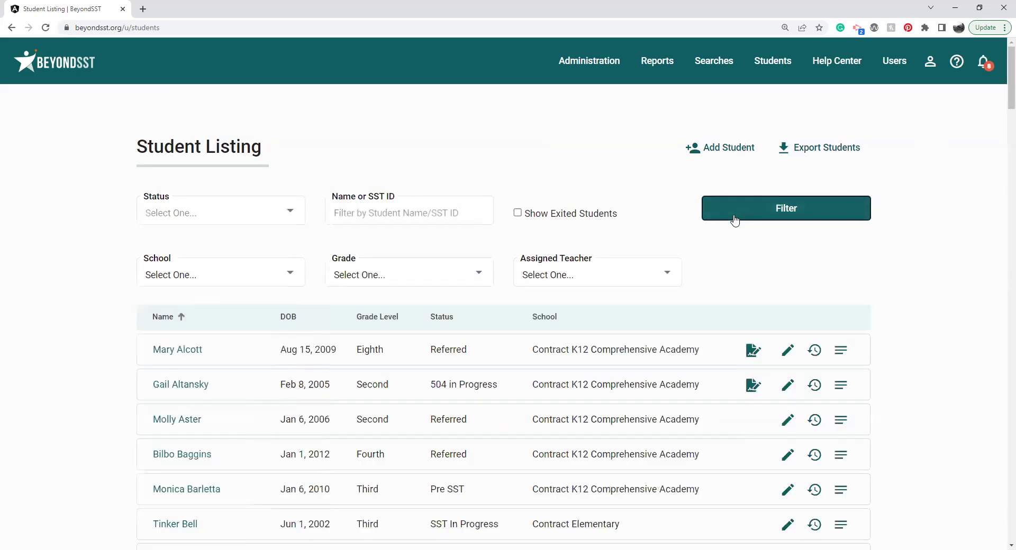
{"action": "scroll", "coordinate": [1002, 90], "scroll_direction": "down", "scroll_amount": 2}
{"action": "scroll", "coordinate": [1002, 98], "scroll_direction": "up", "scroll_amount": 2}
{"action": "left_click", "coordinate": [768, 74]}
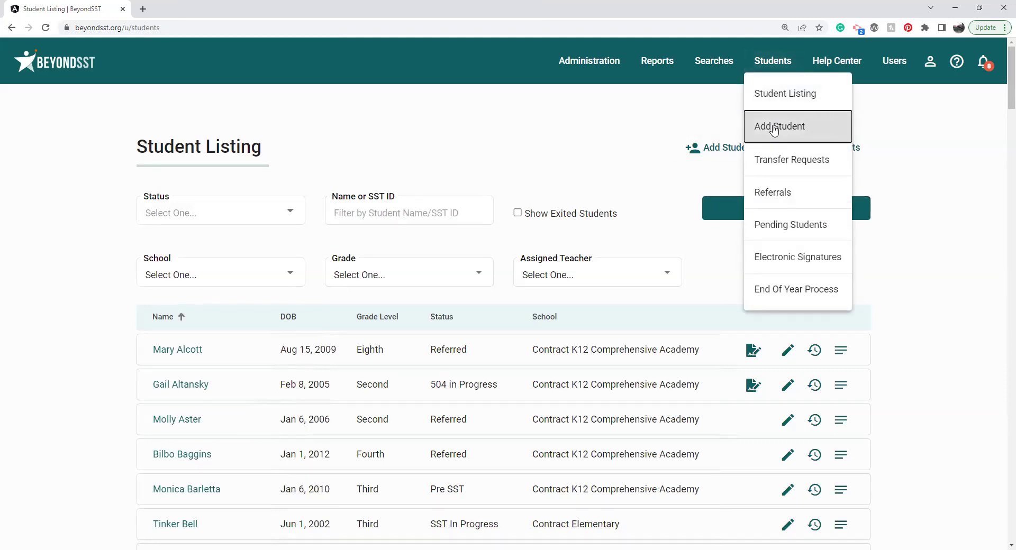
{"action": "key", "text": "Escape"}
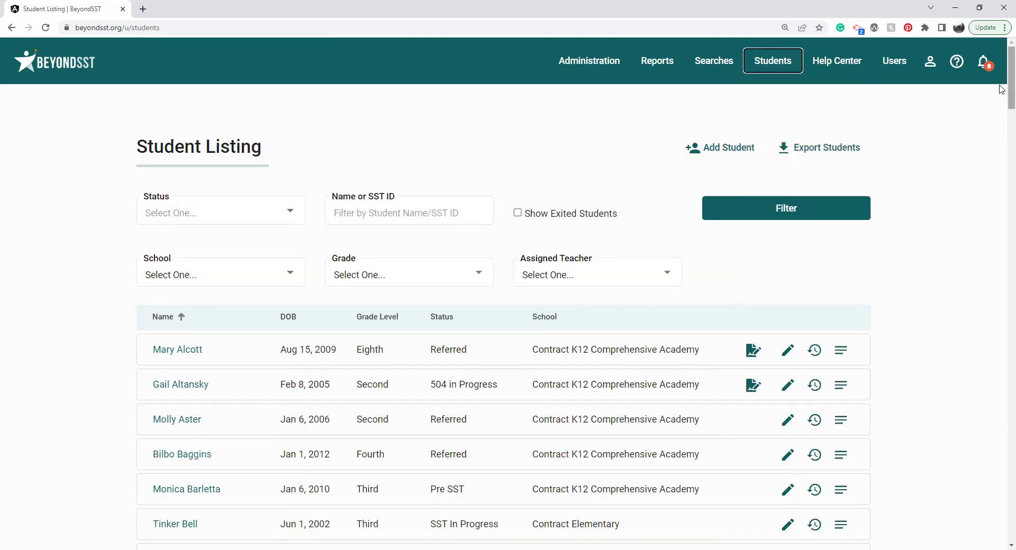
{"action": "scroll", "coordinate": [1002, 96], "scroll_direction": "down", "scroll_amount": 1}
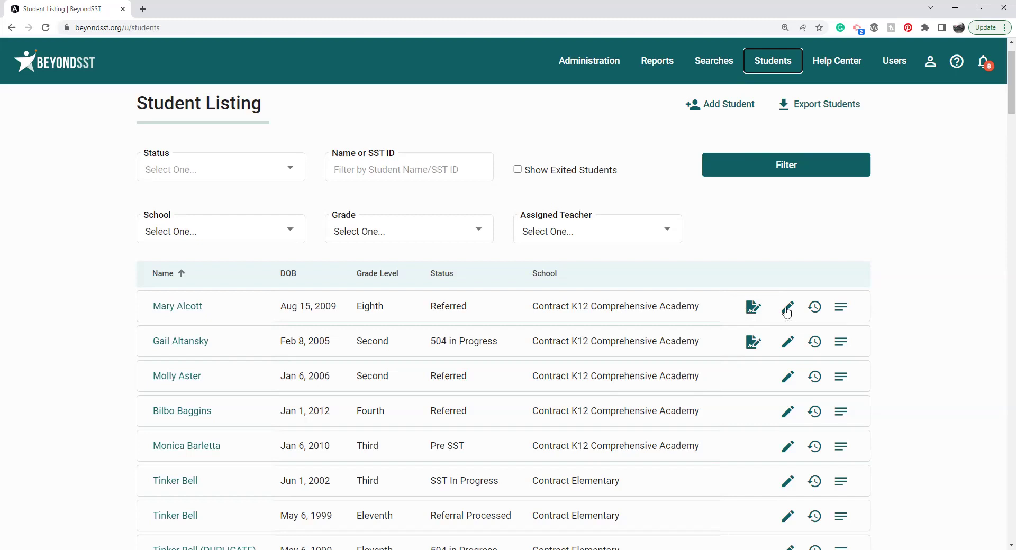
{"action": "left_click", "coordinate": [816, 311]}
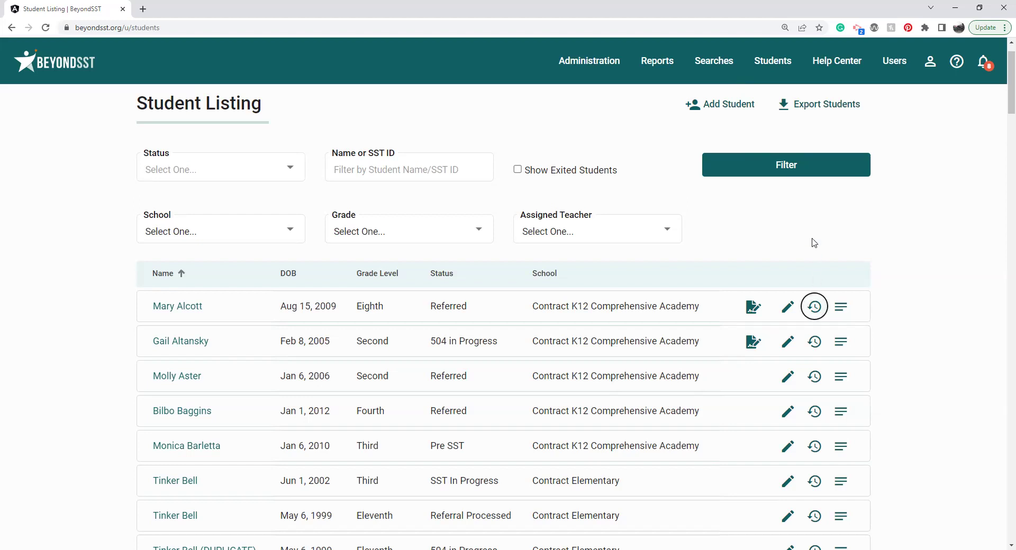
{"action": "left_click", "coordinate": [843, 308]}
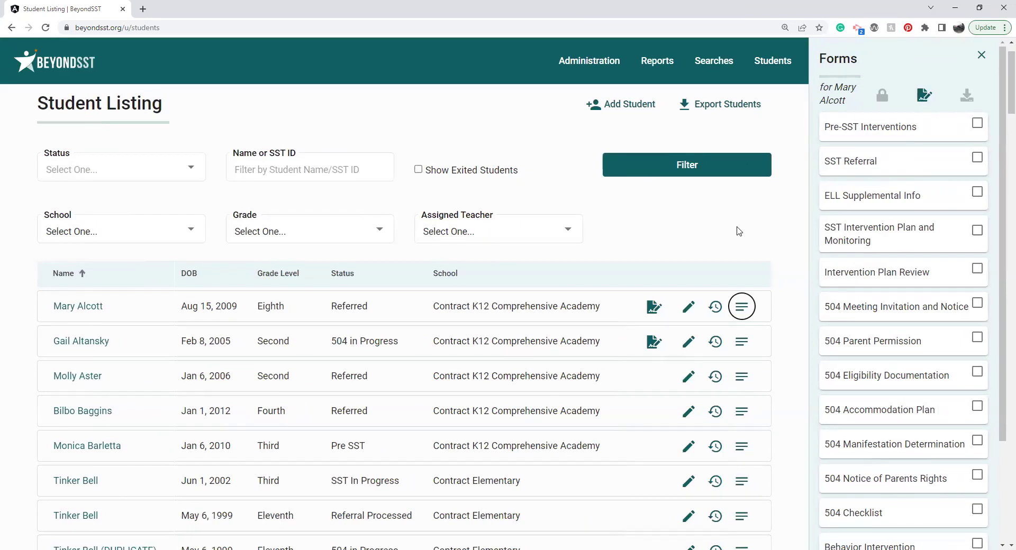
{"action": "left_click", "coordinate": [982, 55]}
Step: Search students for 'favorite', open the matching profile and start editing it
{"action": "left_click", "coordinate": [374, 158]}
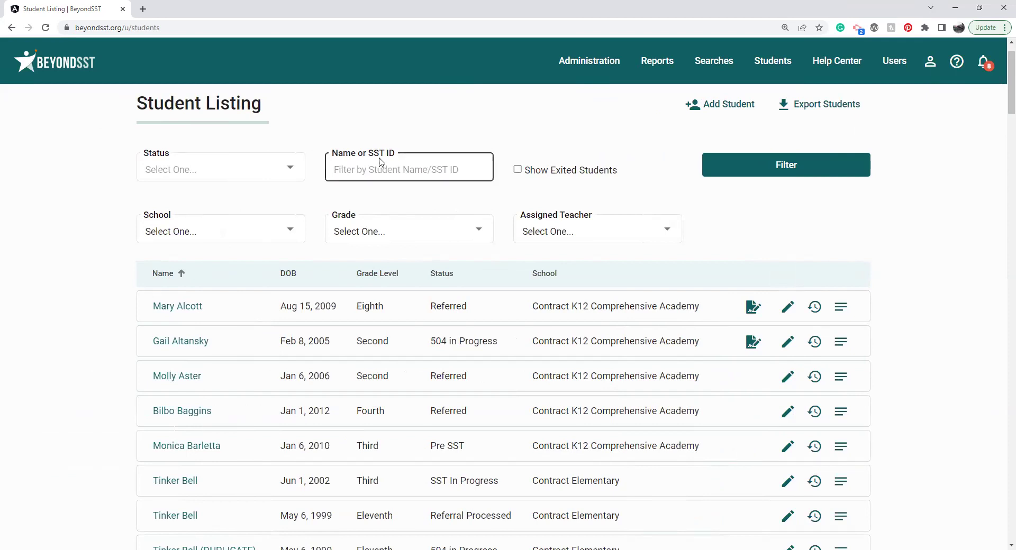
{"action": "type", "text": "favorite"}
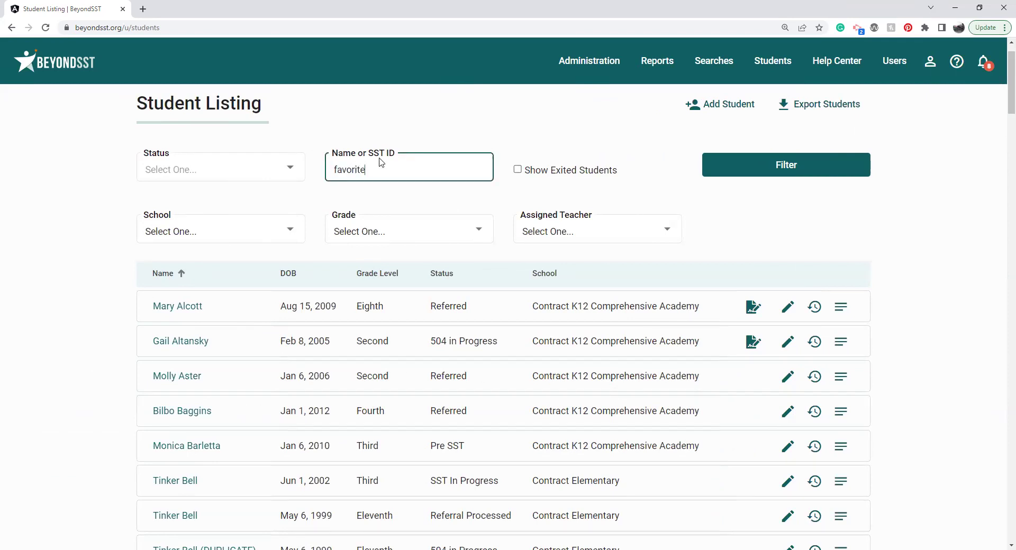
{"action": "key", "text": "Return"}
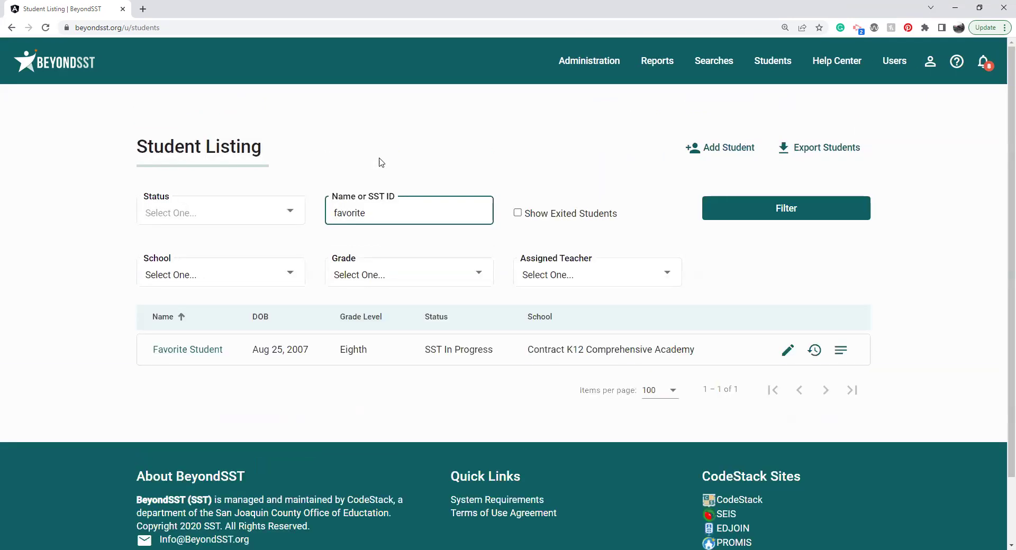
{"action": "left_click", "coordinate": [185, 352]}
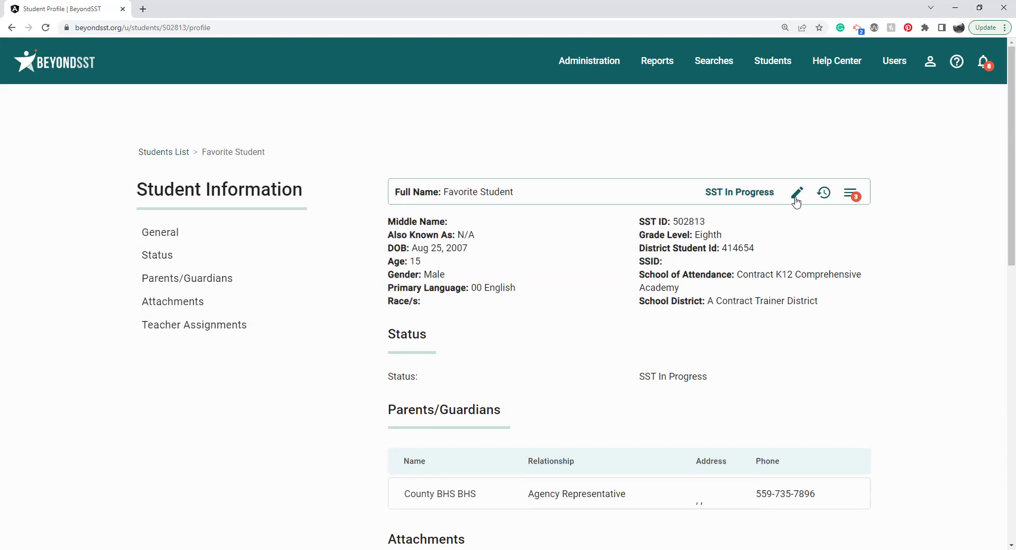
{"action": "left_click", "coordinate": [797, 196]}
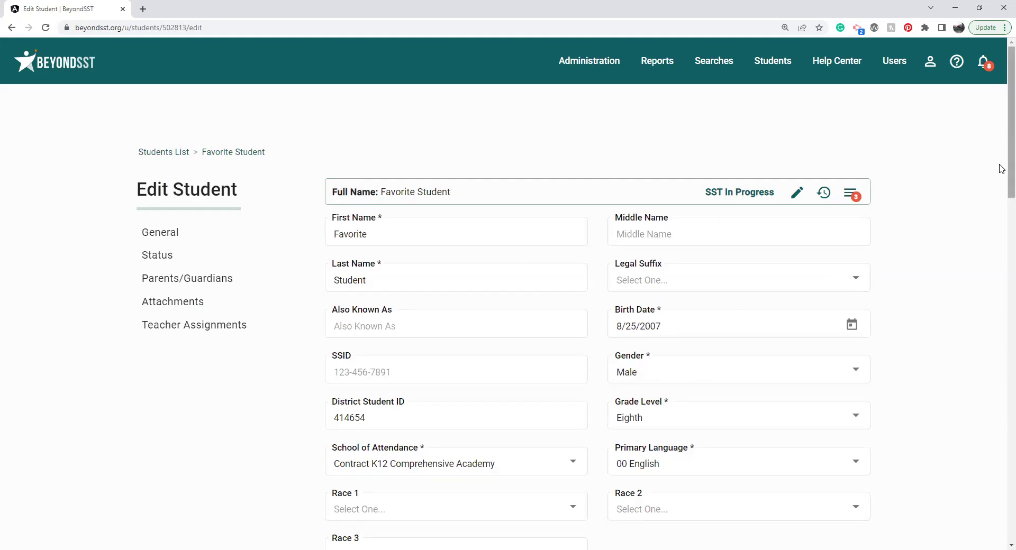
Step: Submit Pre SST as the student's status, then reselect the status as Referred
{"action": "scroll", "coordinate": [1002, 169], "scroll_direction": "down", "scroll_amount": 2}
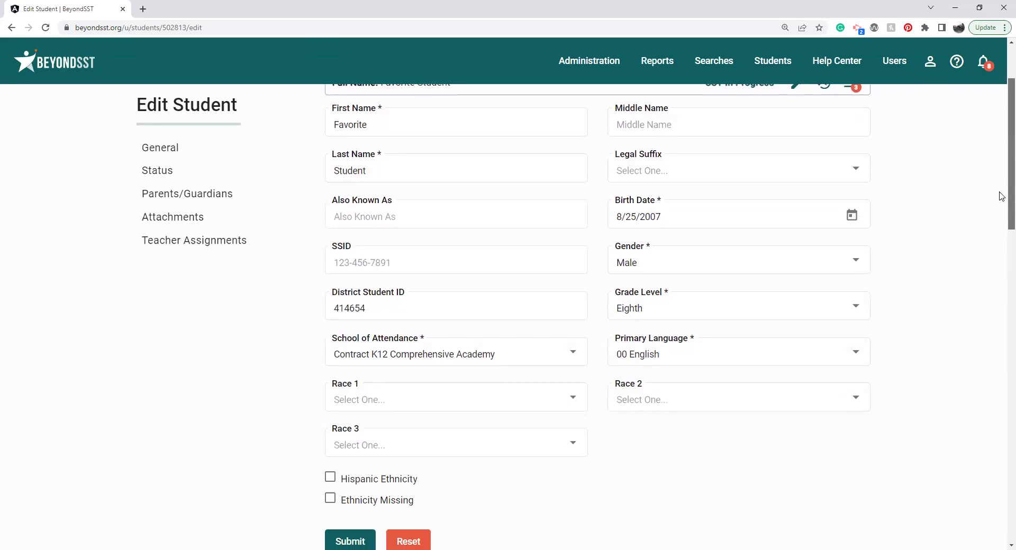
{"action": "scroll", "coordinate": [1002, 196], "scroll_direction": "down", "scroll_amount": 7}
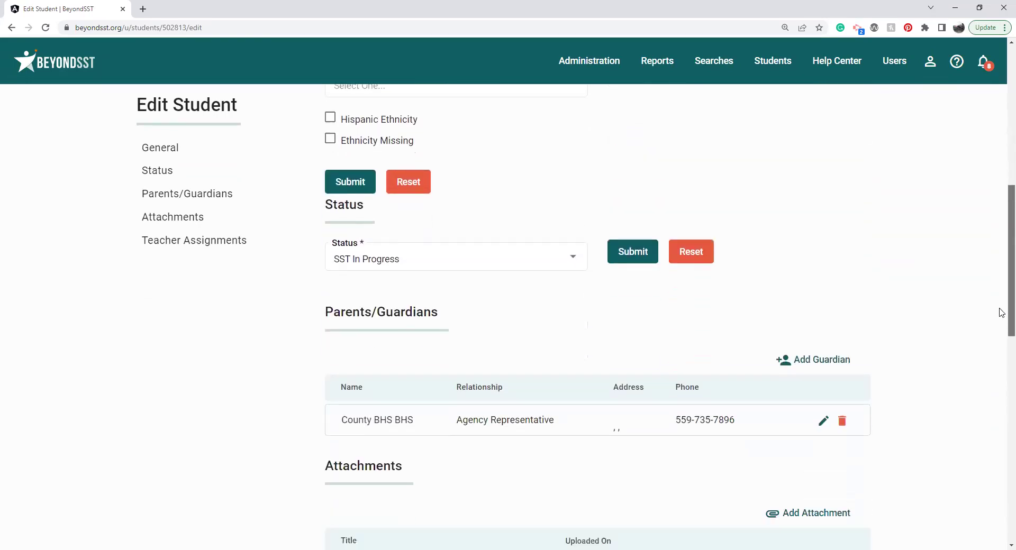
{"action": "left_click", "coordinate": [524, 222]}
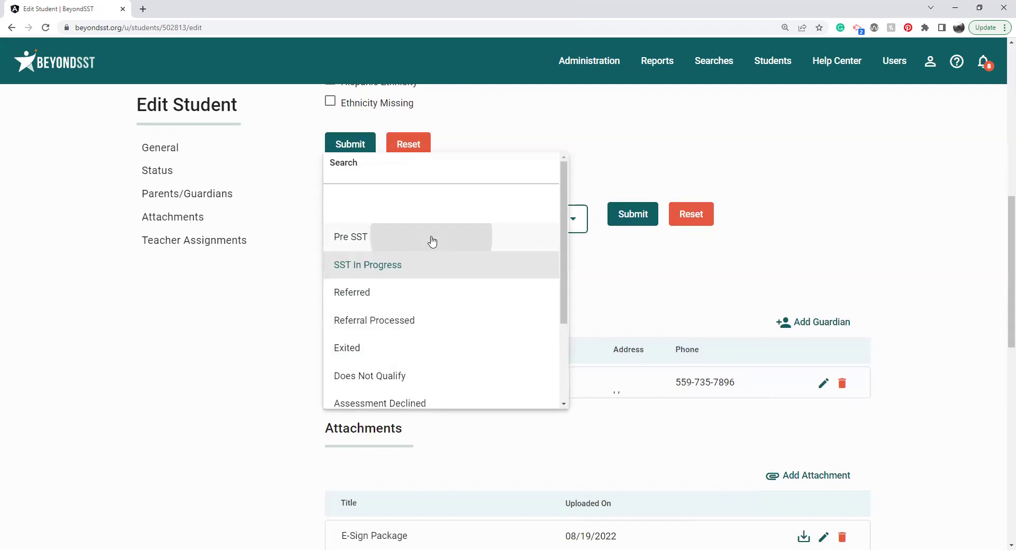
{"action": "left_click", "coordinate": [433, 241]}
{"action": "left_click", "coordinate": [634, 213]}
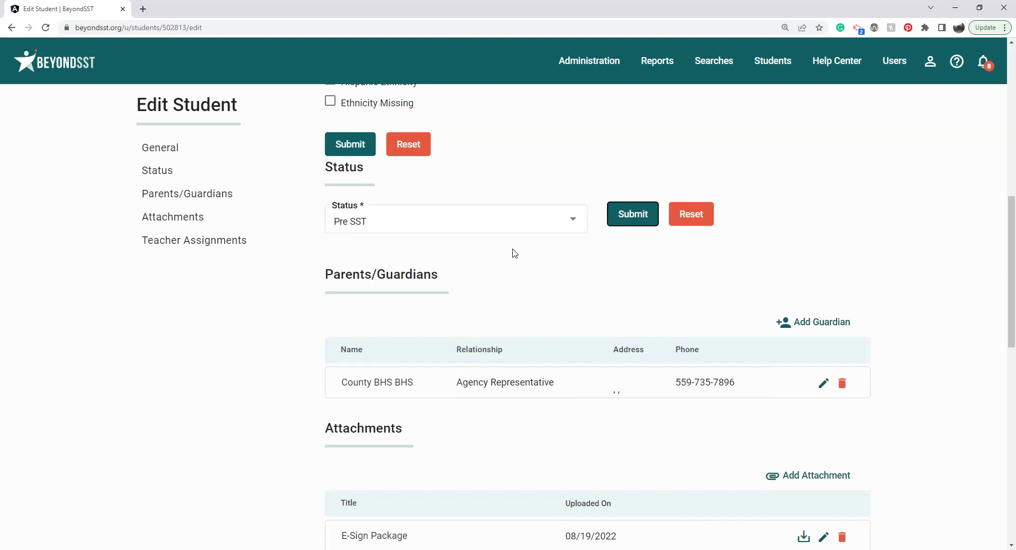
{"action": "left_click", "coordinate": [540, 229]}
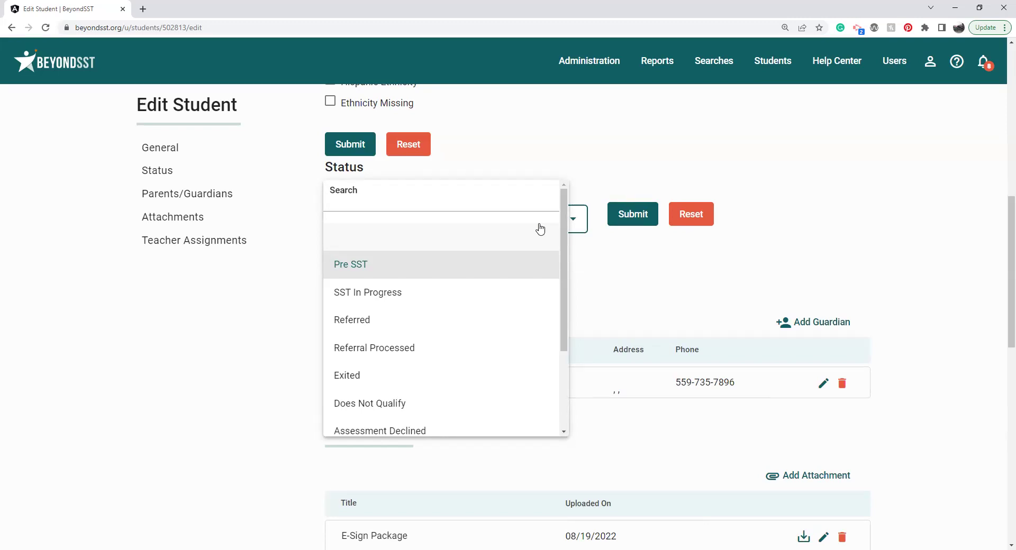
{"action": "left_click", "coordinate": [377, 320]}
Step: Review the Refer Student assessment types, then cancel the referral without choosing one
{"action": "left_click", "coordinate": [377, 320]}
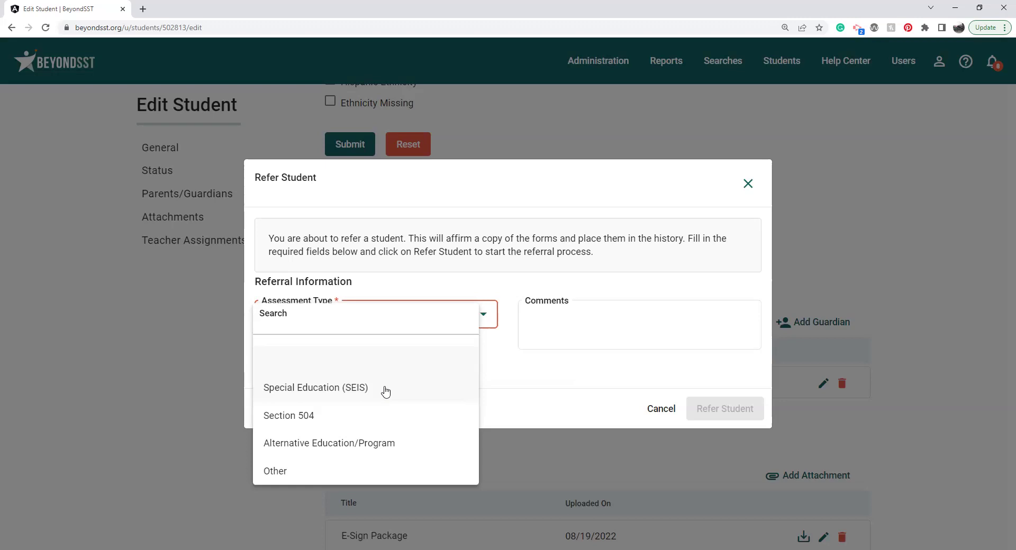
{"action": "left_click", "coordinate": [577, 370]}
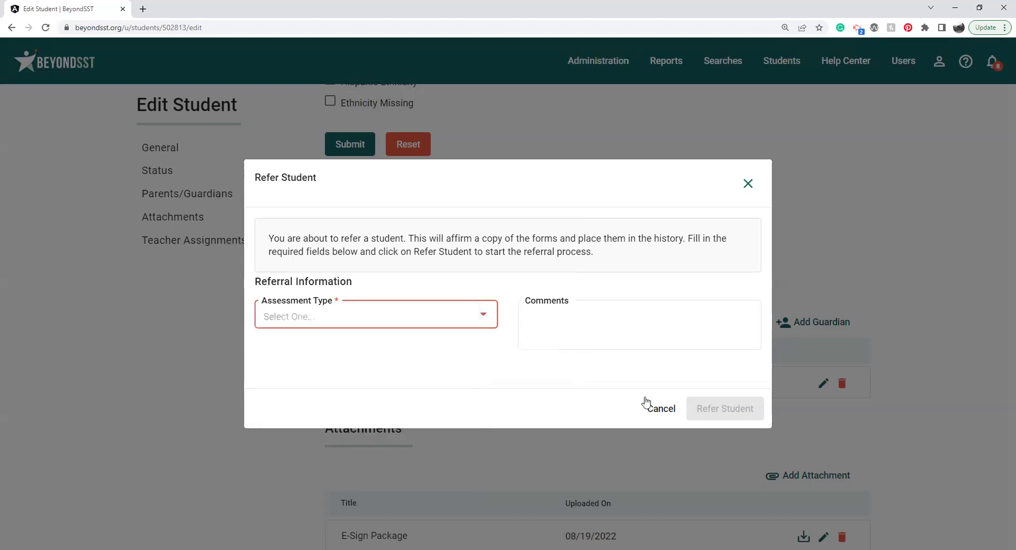
{"action": "left_click", "coordinate": [662, 410]}
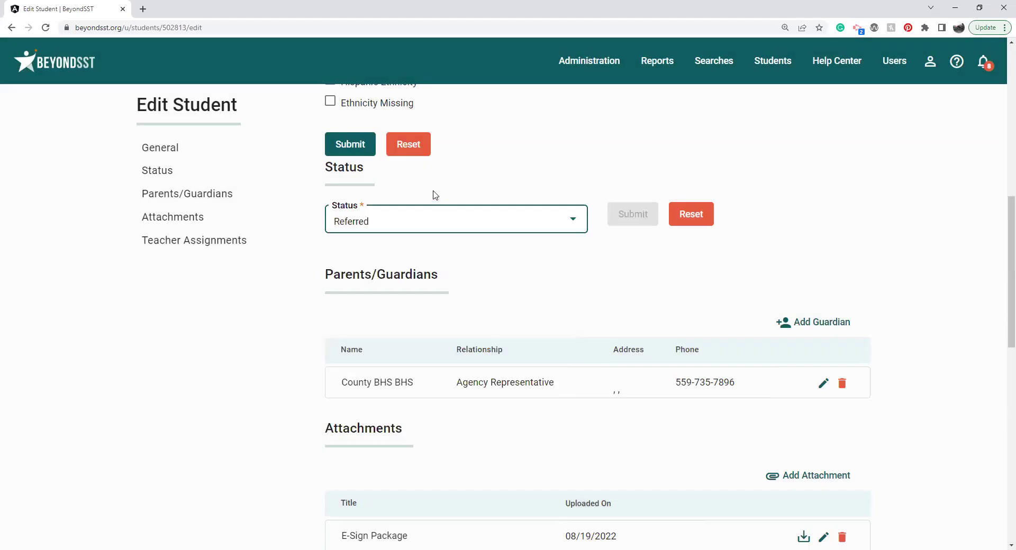
Step: Set the status to Exited with exit code Other Reason, then cancel the exit
{"action": "left_click", "coordinate": [442, 229]}
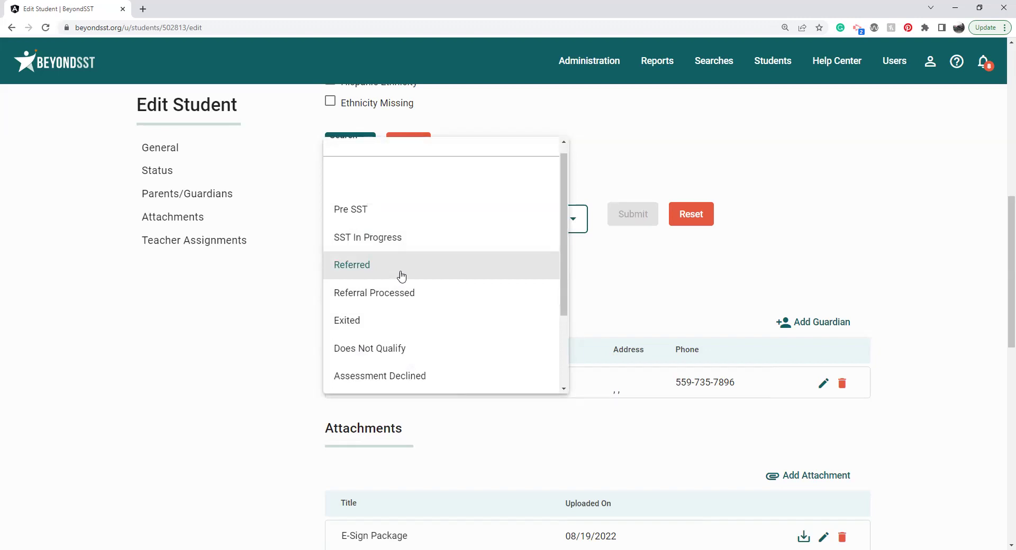
{"action": "left_click", "coordinate": [377, 321]}
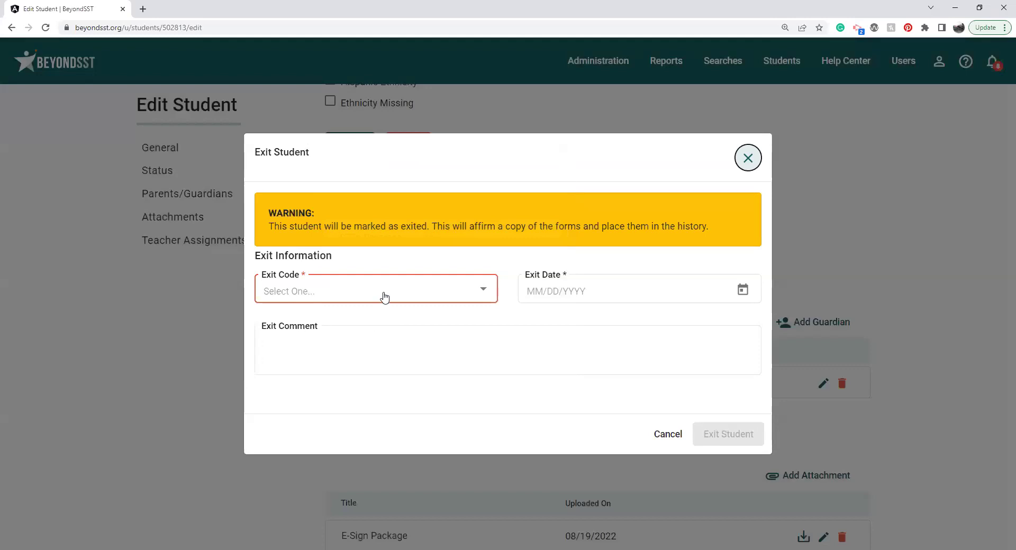
{"action": "left_click", "coordinate": [383, 295]}
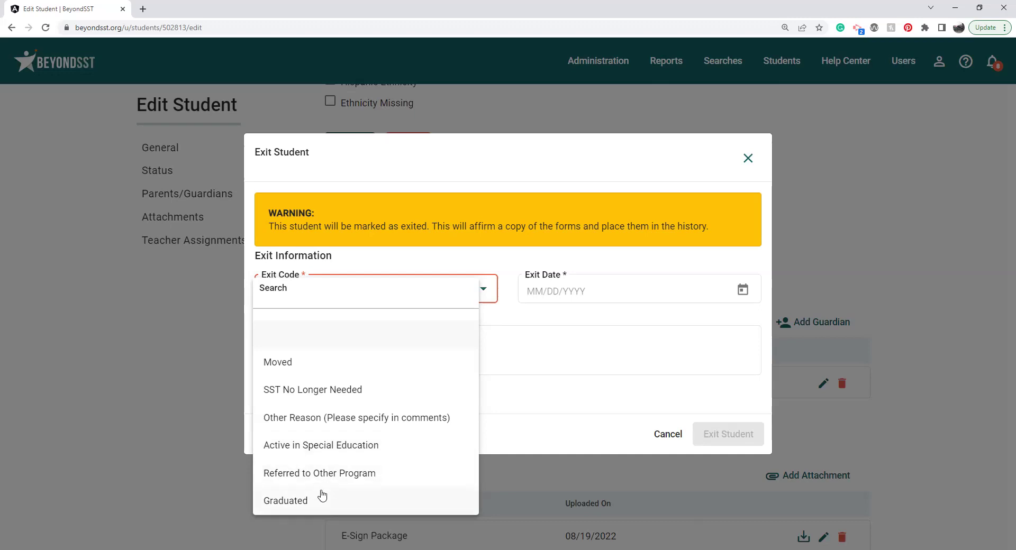
{"action": "left_click", "coordinate": [377, 419]}
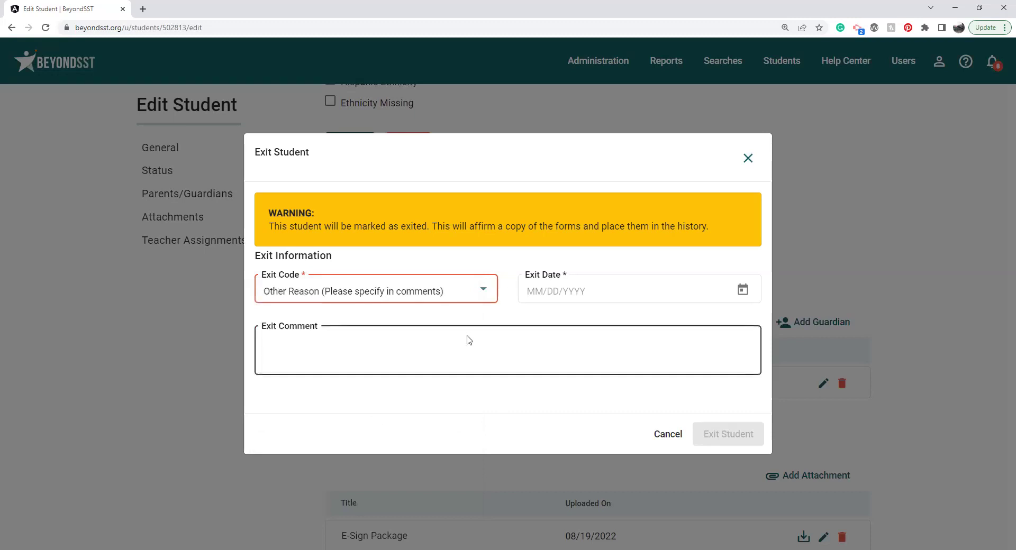
{"action": "left_click", "coordinate": [667, 435]}
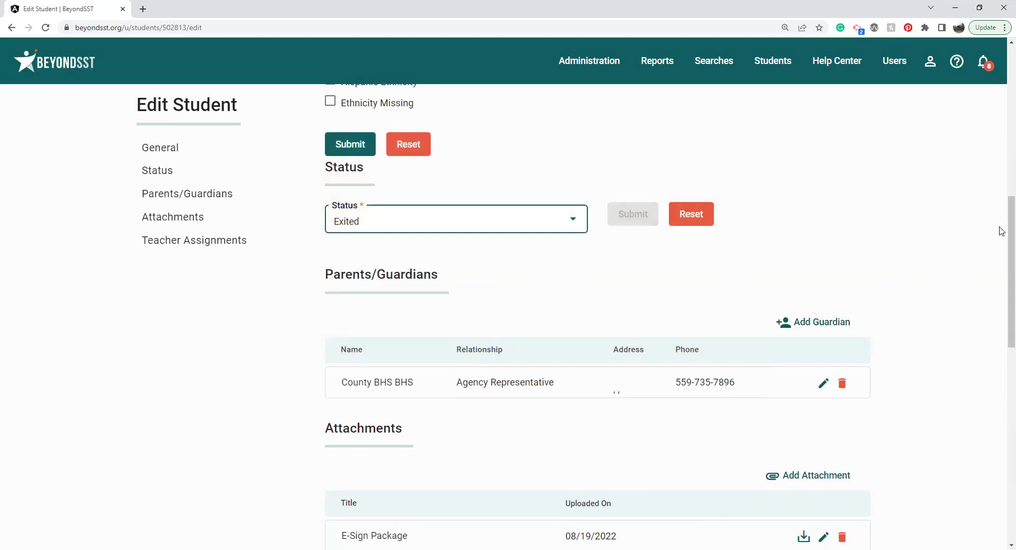
Step: In Attachments, cancel a new attachment, then download and open the 08/19/2022 E-Sign Package PDF
{"action": "left_click_drag", "start_coordinate": [1002, 234], "coordinate": [1001, 270]}
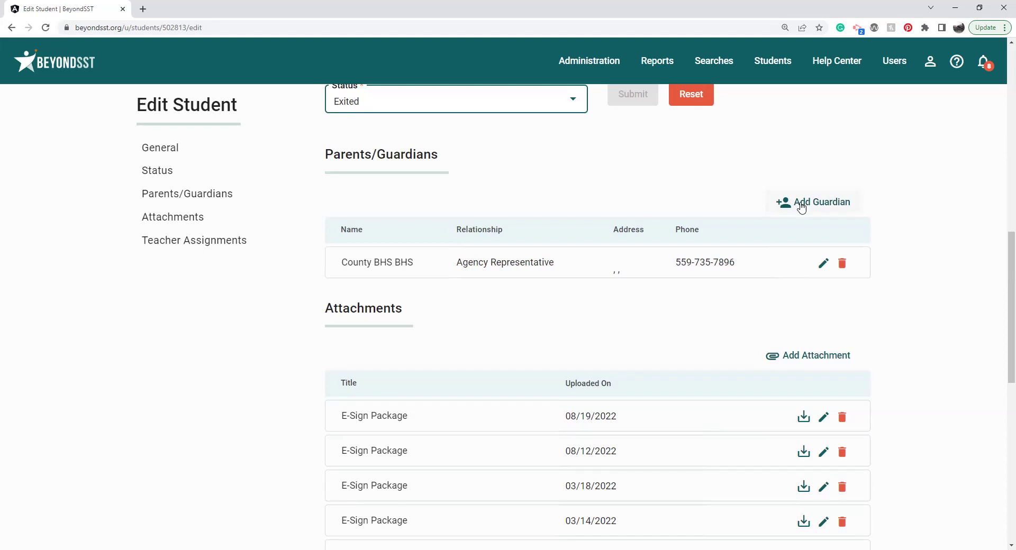
{"action": "left_click_drag", "start_coordinate": [1004, 245], "coordinate": [1002, 296]}
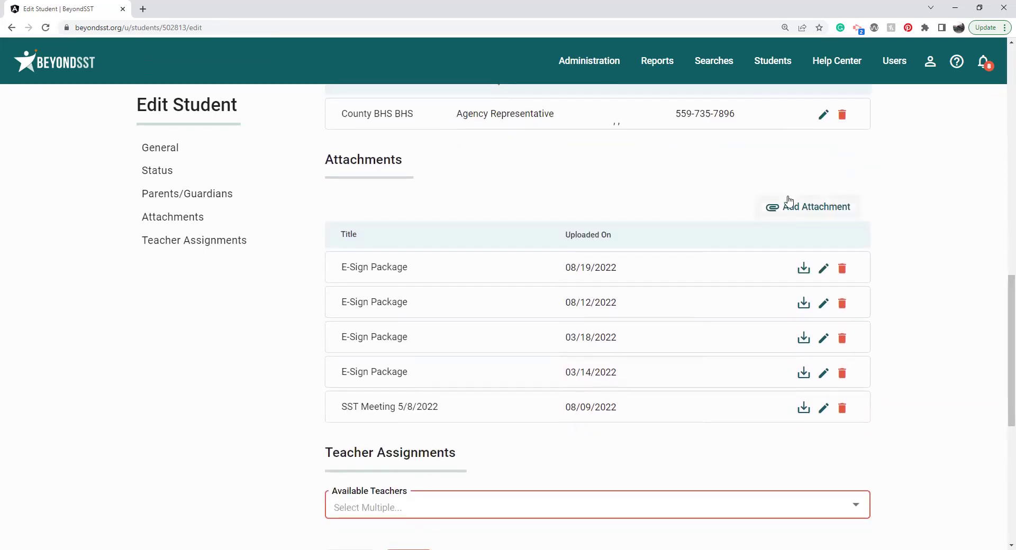
{"action": "left_click", "coordinate": [794, 212]}
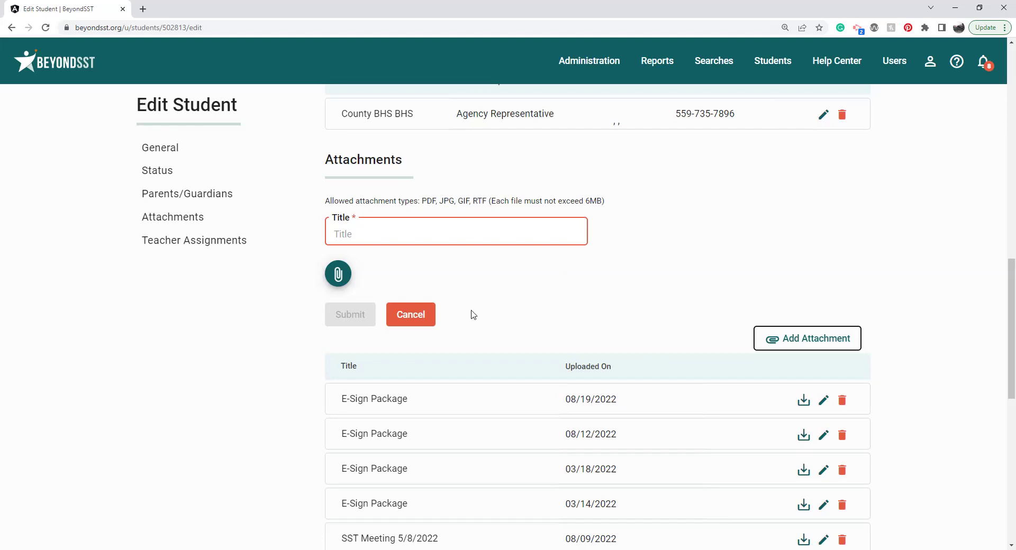
{"action": "left_click", "coordinate": [426, 315]}
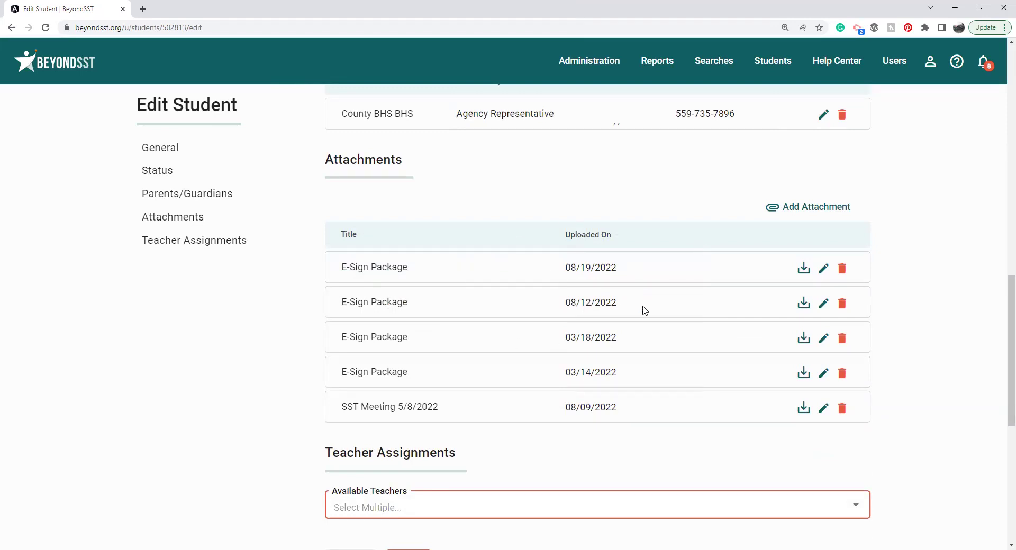
{"action": "left_click", "coordinate": [804, 270]}
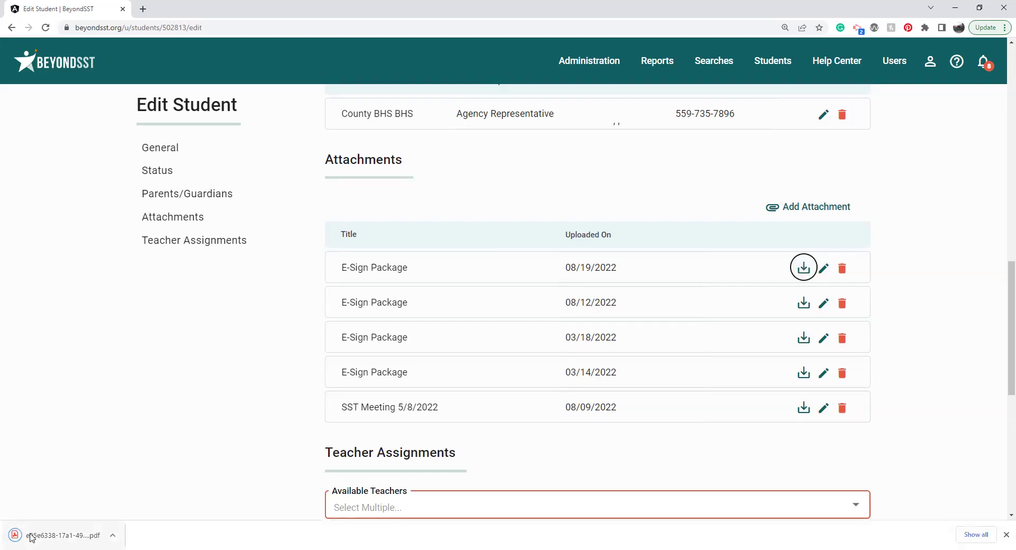
{"action": "left_click", "coordinate": [37, 536]}
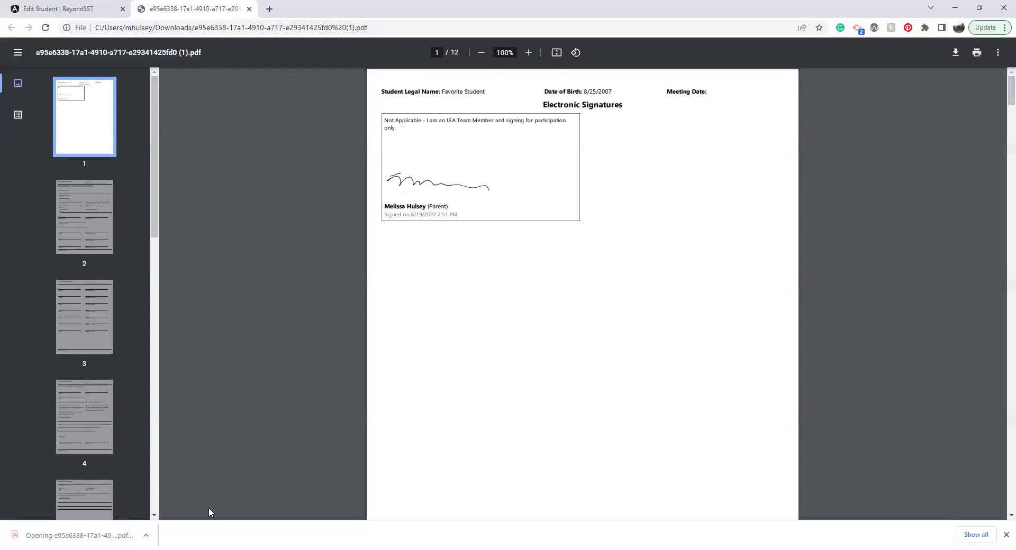
{"action": "left_click", "coordinate": [92, 227]}
{"action": "left_click", "coordinate": [84, 316]}
{"action": "left_click", "coordinate": [73, 146]}
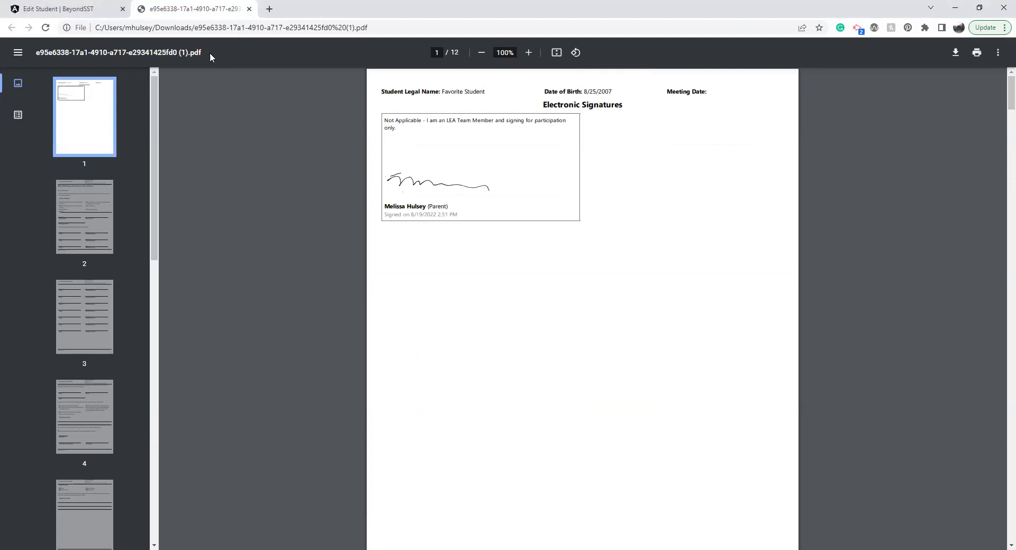
Step: Assign the one available teacher, then remove and confirm removal of the second teacher's assignment
{"action": "left_click", "coordinate": [52, 9]}
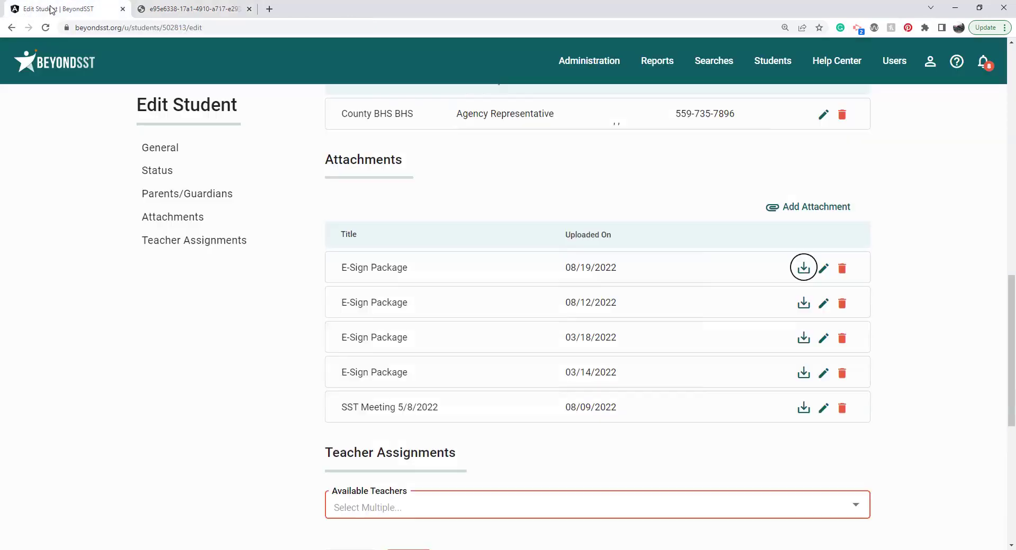
{"action": "scroll", "coordinate": [1002, 309], "scroll_direction": "down", "scroll_amount": 1}
{"action": "left_click_drag", "start_coordinate": [1002, 310], "coordinate": [1001, 378]}
{"action": "left_click", "coordinate": [710, 215]}
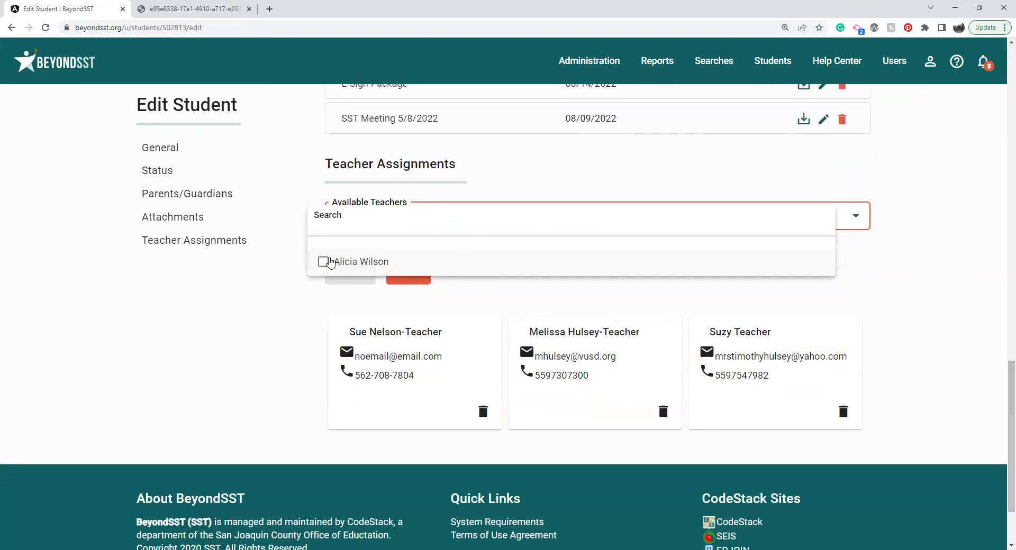
{"action": "left_click", "coordinate": [329, 262]}
{"action": "left_click", "coordinate": [353, 294]}
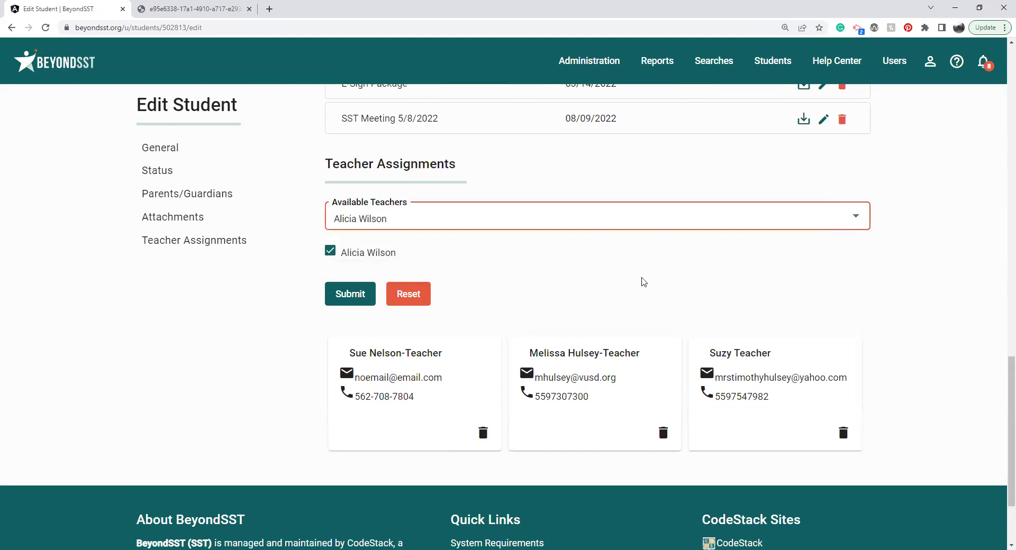
{"action": "left_click", "coordinate": [363, 294]}
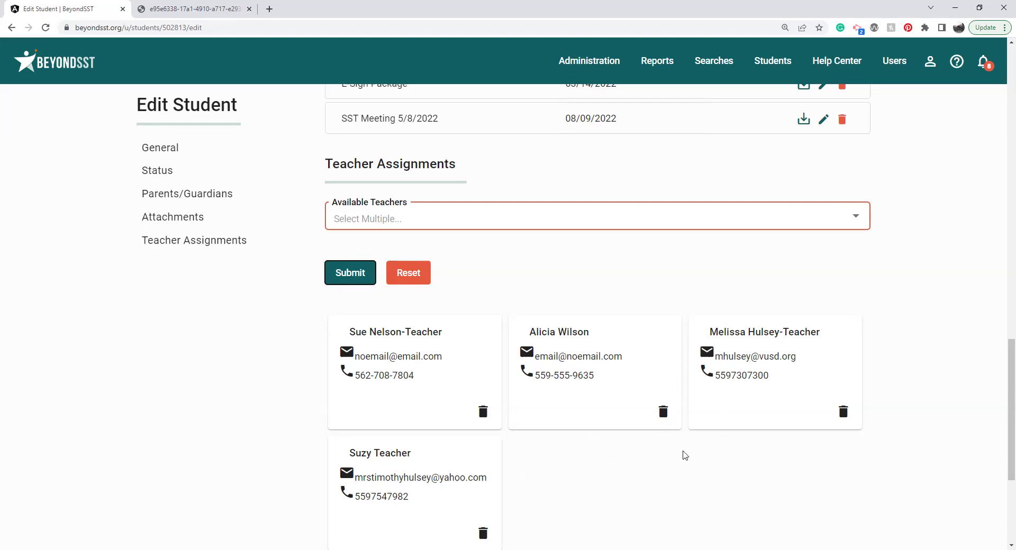
{"action": "left_click", "coordinate": [664, 416]}
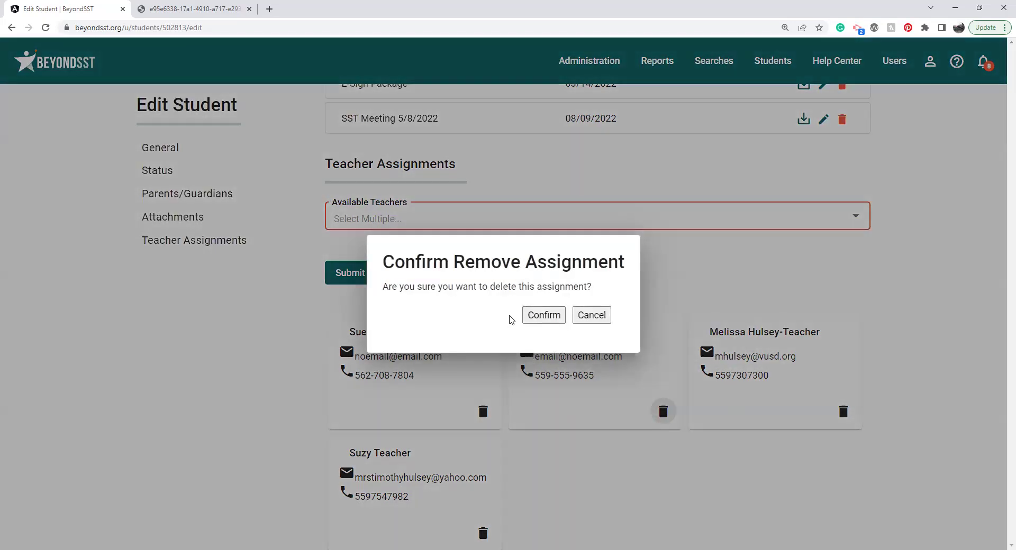
{"action": "left_click", "coordinate": [535, 321]}
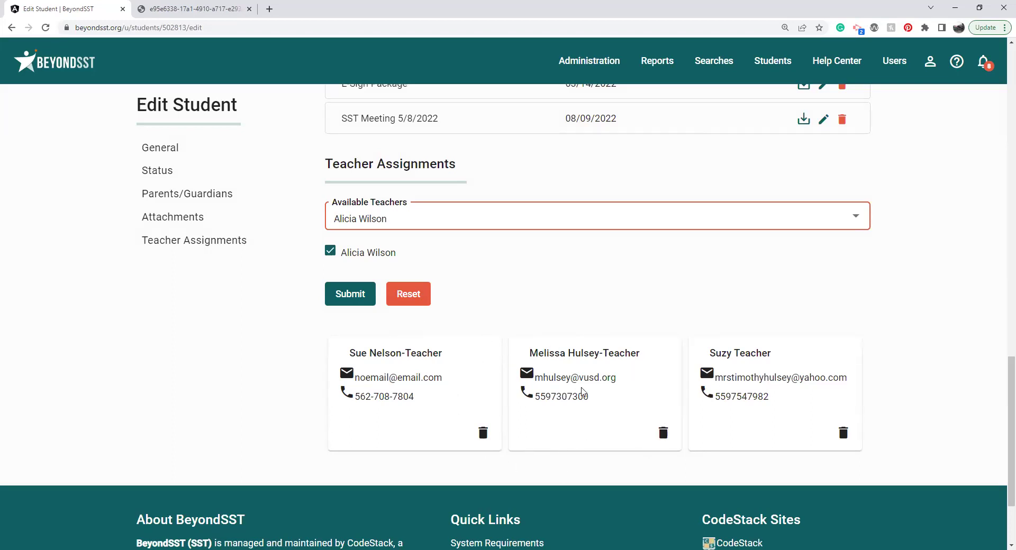
Step: Open the student's event history and highlight the status change to Pre SST
{"action": "scroll", "coordinate": [1002, 116], "scroll_direction": "up", "scroll_amount": 15}
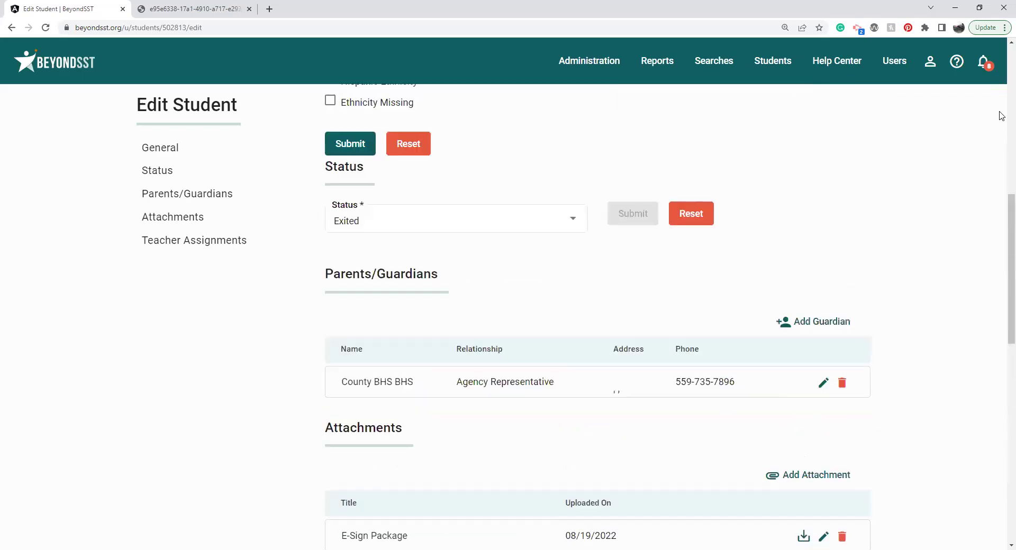
{"action": "scroll", "coordinate": [1002, 53], "scroll_direction": "up", "scroll_amount": 3}
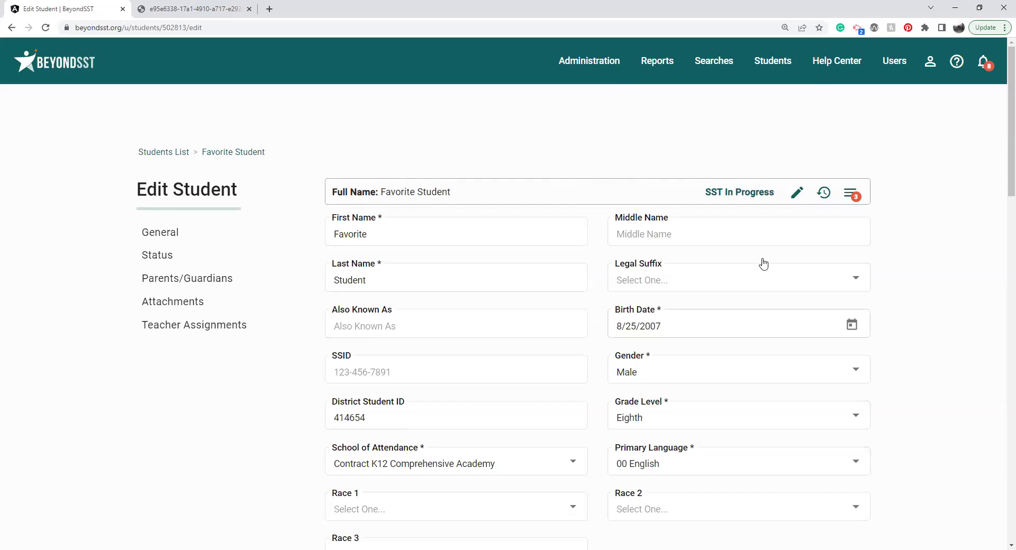
{"action": "left_click", "coordinate": [823, 194]}
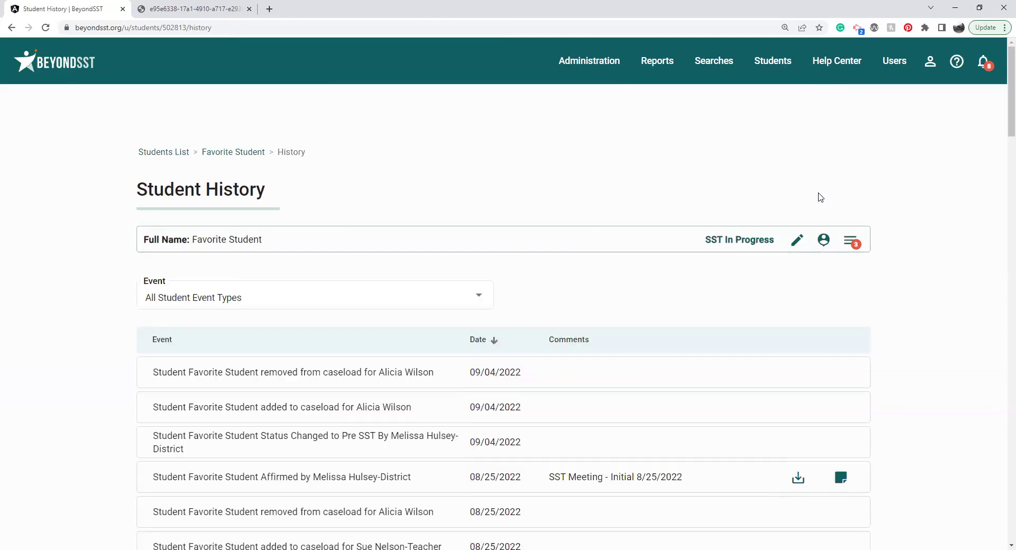
{"action": "left_click_drag", "start_coordinate": [1010, 100], "coordinate": [1002, 130]}
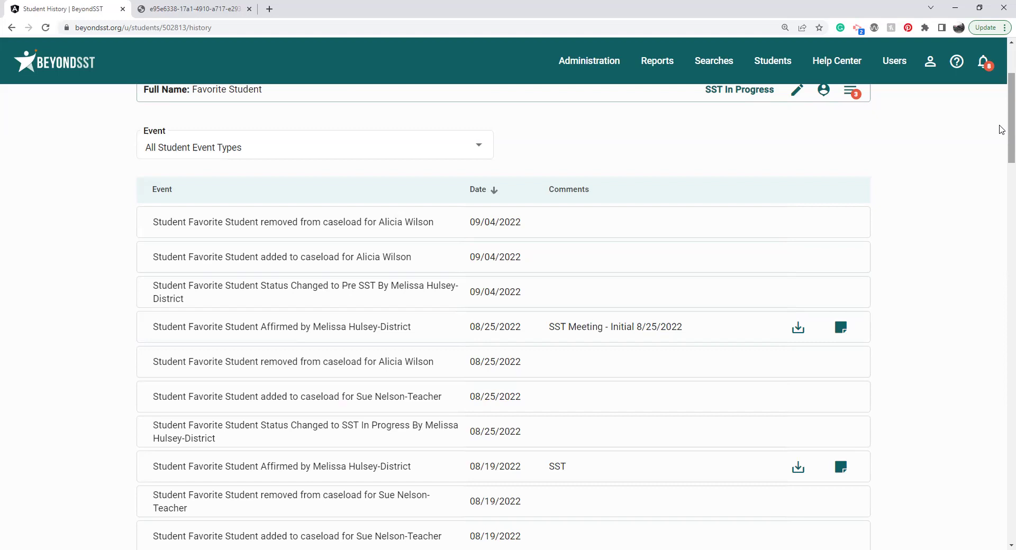
{"action": "left_click_drag", "start_coordinate": [1002, 129], "coordinate": [1002, 129]}
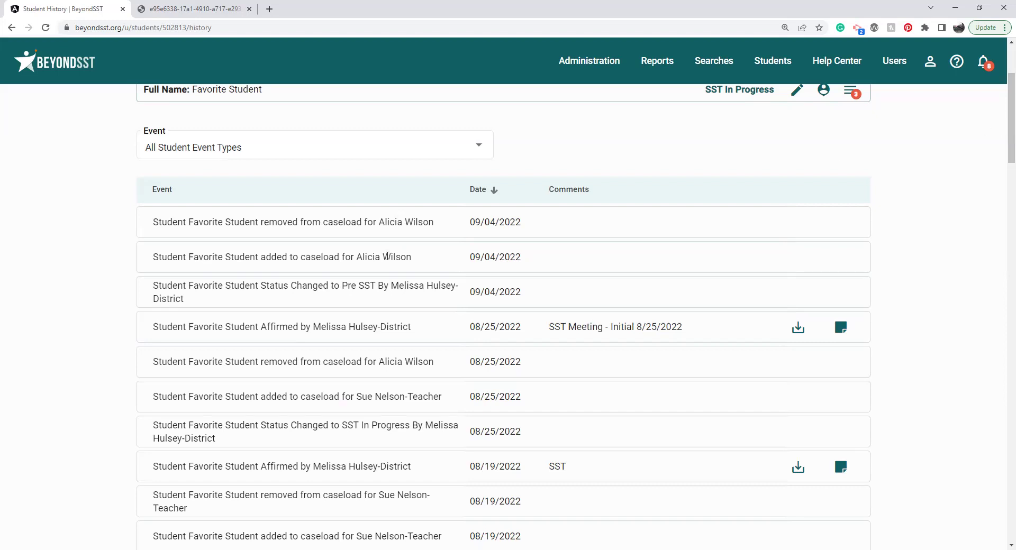
{"action": "double_click", "coordinate": [360, 289]}
{"action": "left_click", "coordinate": [365, 249]}
Step: Filter the history by event type, trying Exited before settling on Status Changed
{"action": "left_click", "coordinate": [422, 159]}
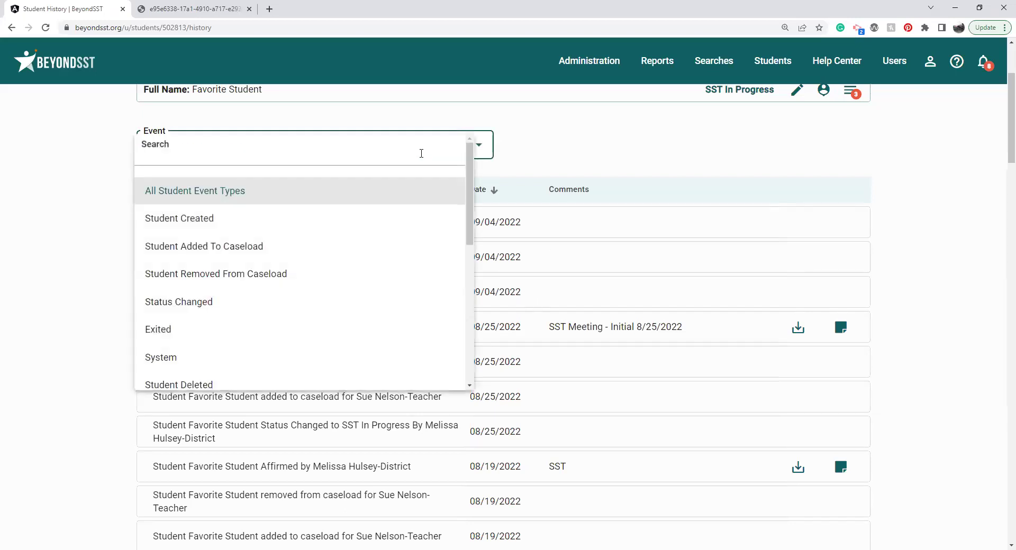
{"action": "left_click", "coordinate": [278, 330]}
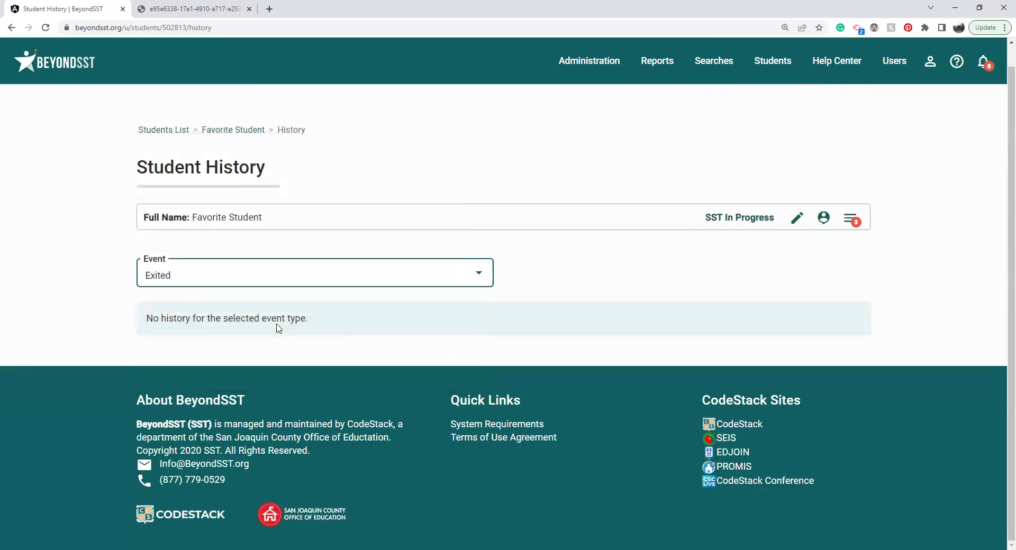
{"action": "left_click", "coordinate": [320, 282]}
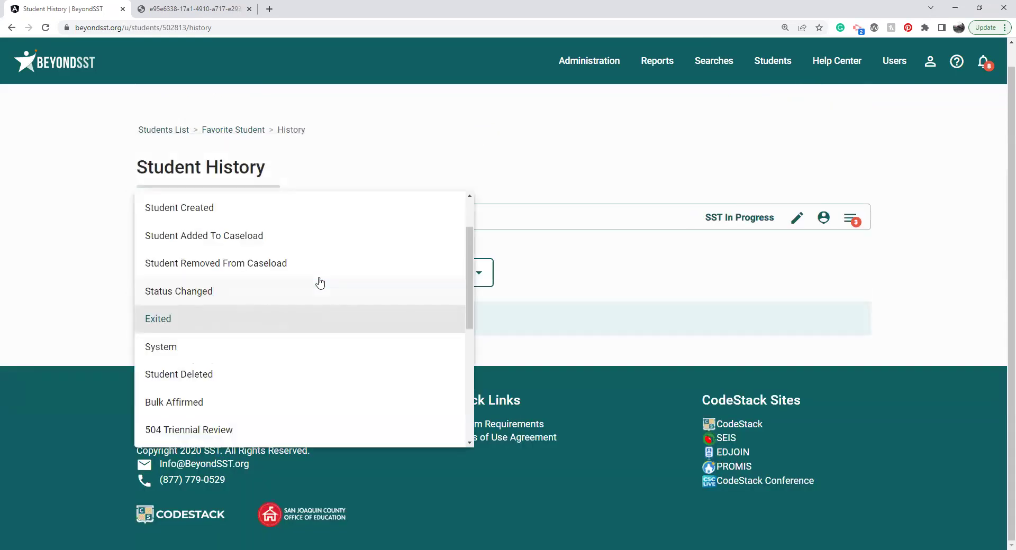
{"action": "left_click", "coordinate": [319, 292]}
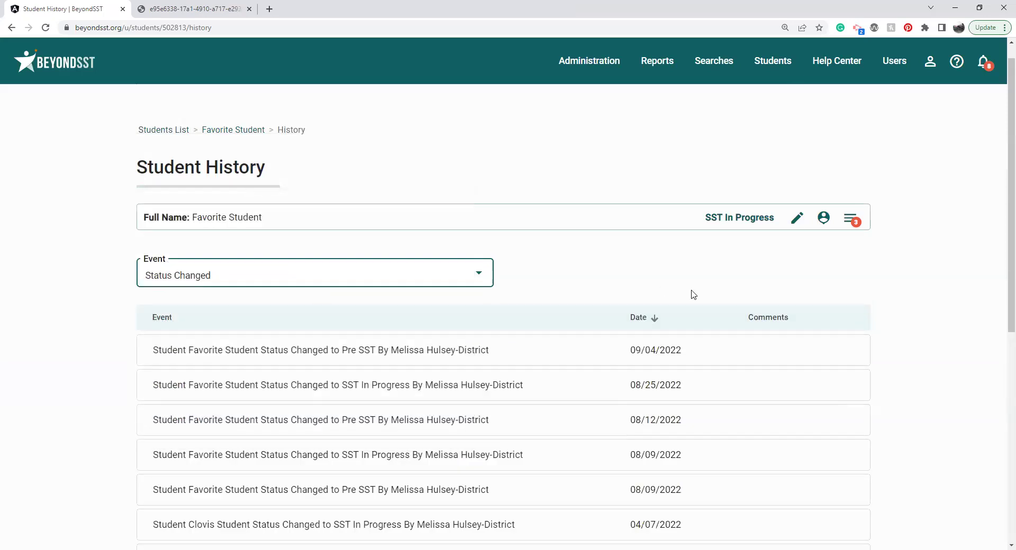
{"action": "scroll", "coordinate": [1001, 216], "scroll_direction": "down", "scroll_amount": 2}
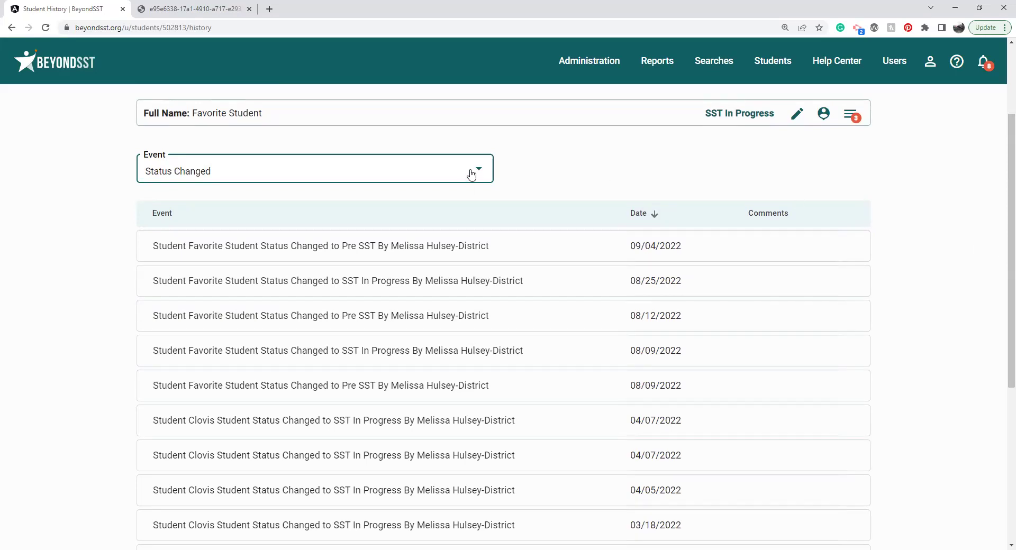
{"action": "left_click", "coordinate": [472, 174]}
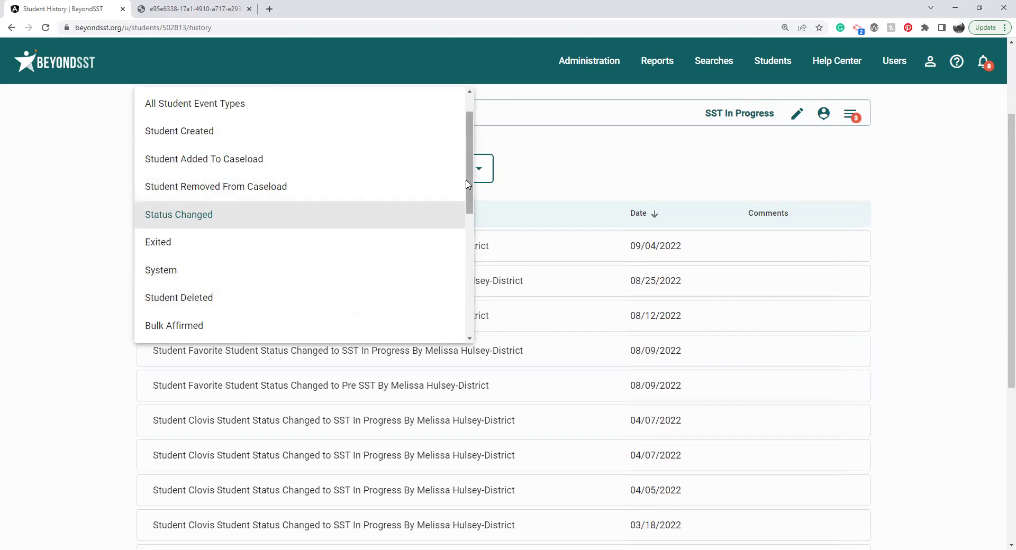
{"action": "scroll", "coordinate": [471, 196], "scroll_direction": "down", "scroll_amount": 1}
{"action": "scroll", "coordinate": [471, 196], "scroll_direction": "down", "scroll_amount": 4}
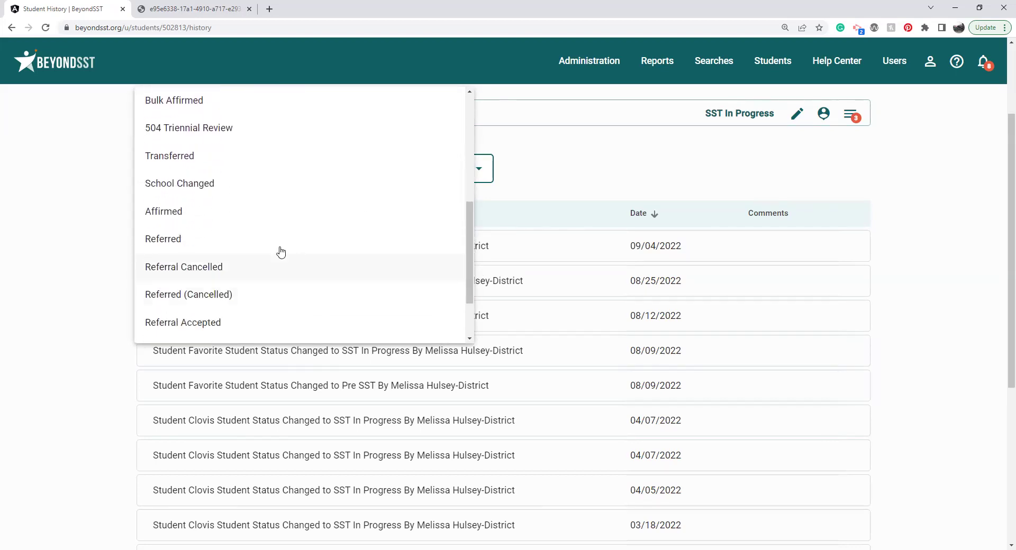
Step: Filter to Referred events and check the 03/17 (Special Education SEIS) and 03/18/2022 referral details
{"action": "left_click", "coordinate": [279, 244]}
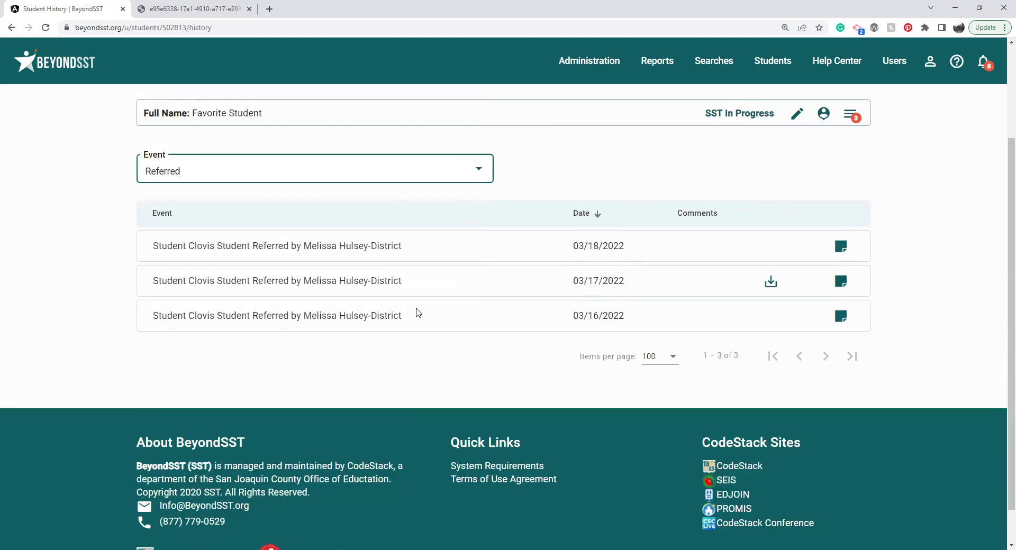
{"action": "left_click", "coordinate": [841, 282]}
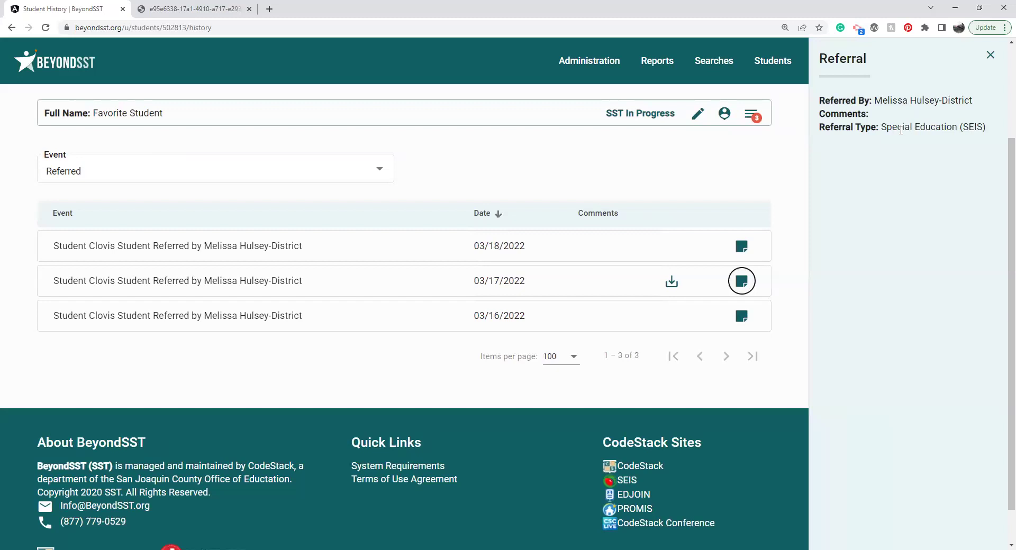
{"action": "triple_click", "coordinate": [901, 130]}
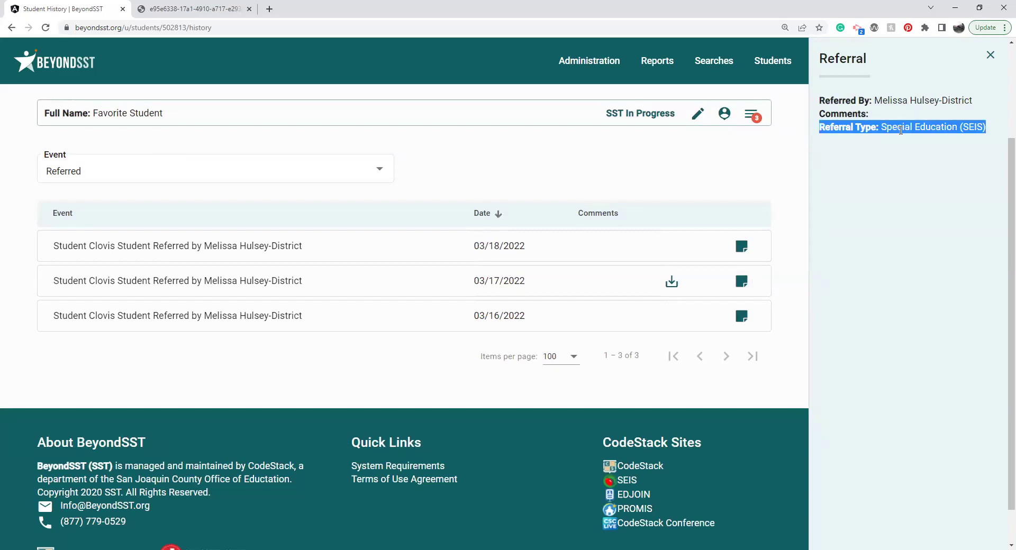
{"action": "left_click", "coordinate": [742, 247]}
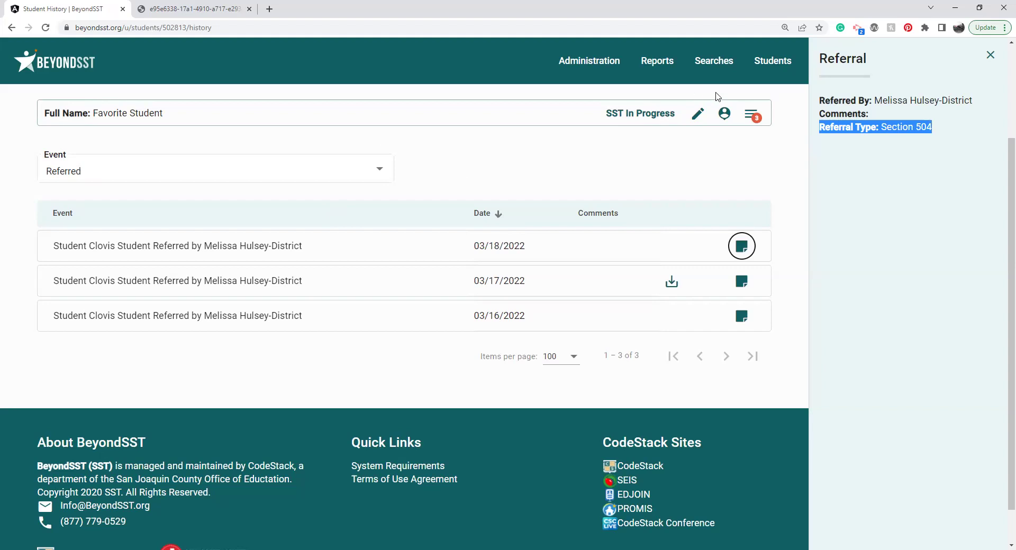
{"action": "left_click", "coordinate": [990, 54]}
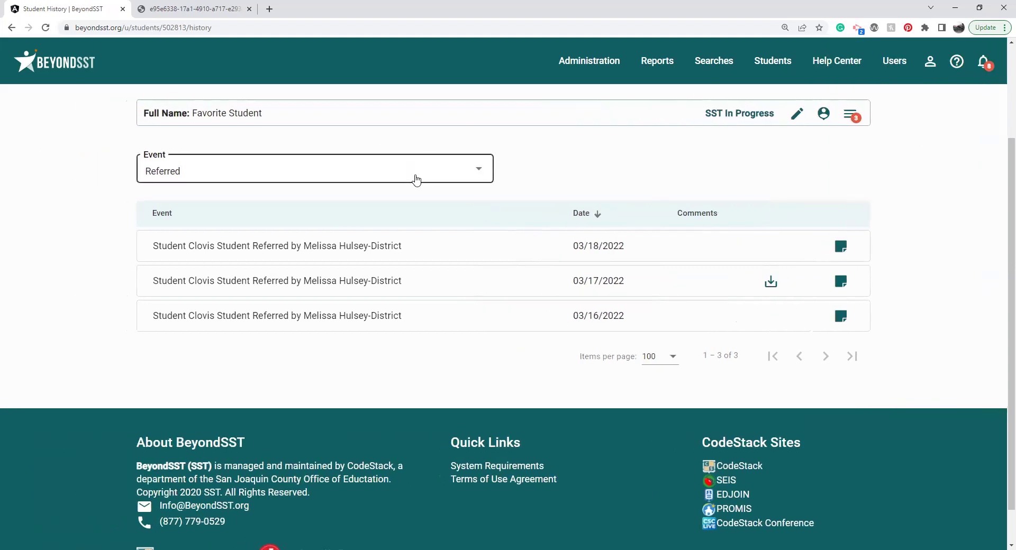
{"action": "left_click", "coordinate": [417, 179]}
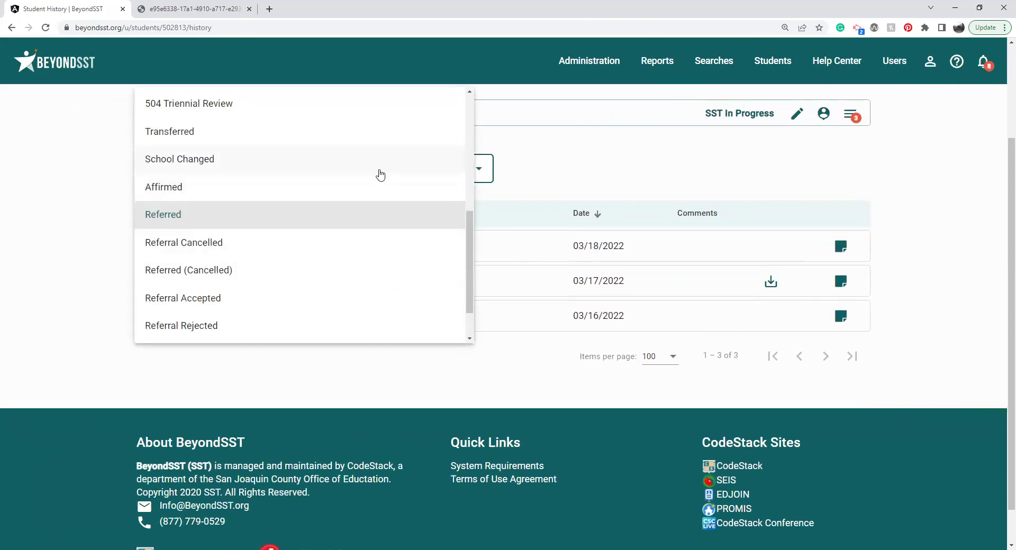
Step: Filter to Affirmed events, inspect the 08/25/2022 affirmation's comment, date and forms, and download its PDF
{"action": "left_click", "coordinate": [363, 195]}
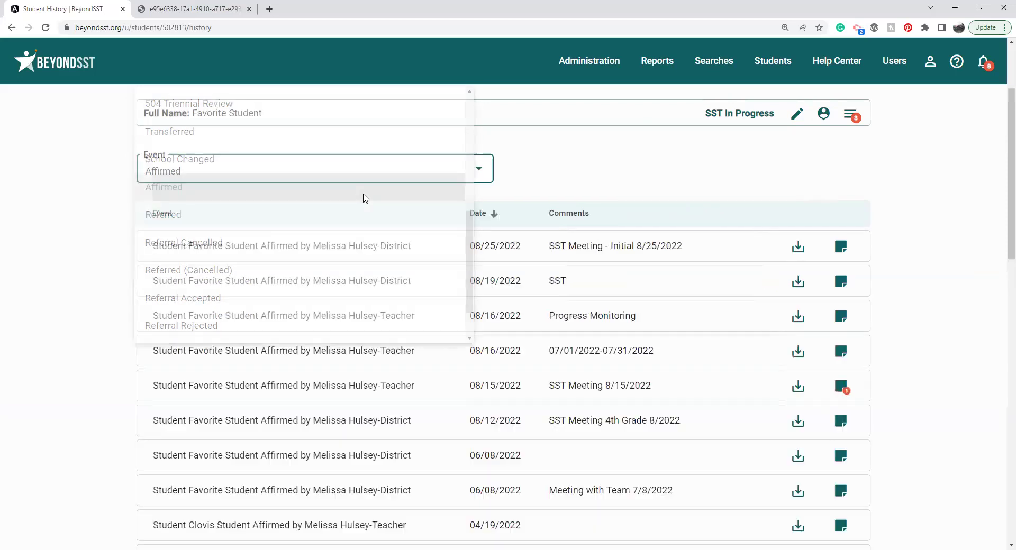
{"action": "scroll", "coordinate": [1002, 150], "scroll_direction": "down", "scroll_amount": 2}
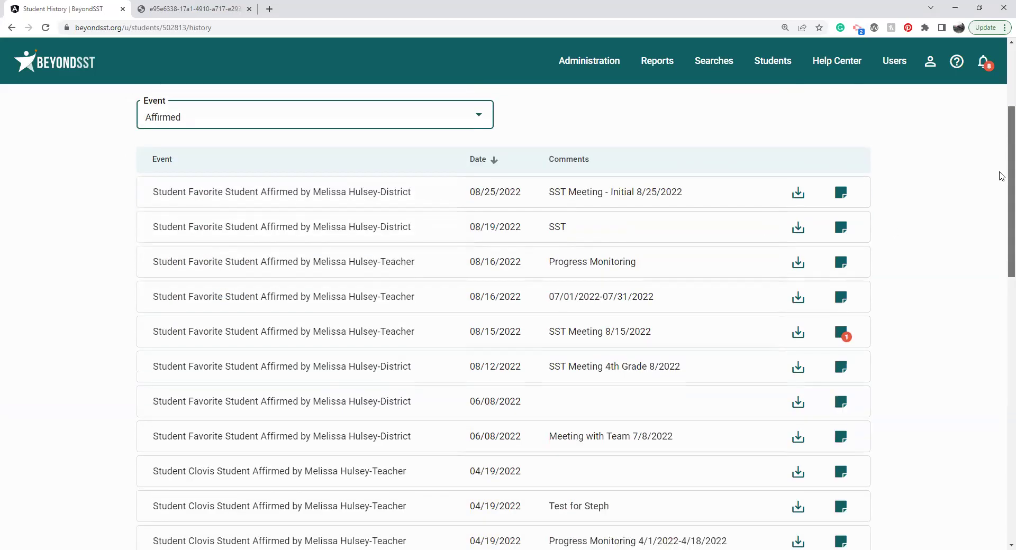
{"action": "left_click", "coordinate": [841, 156]}
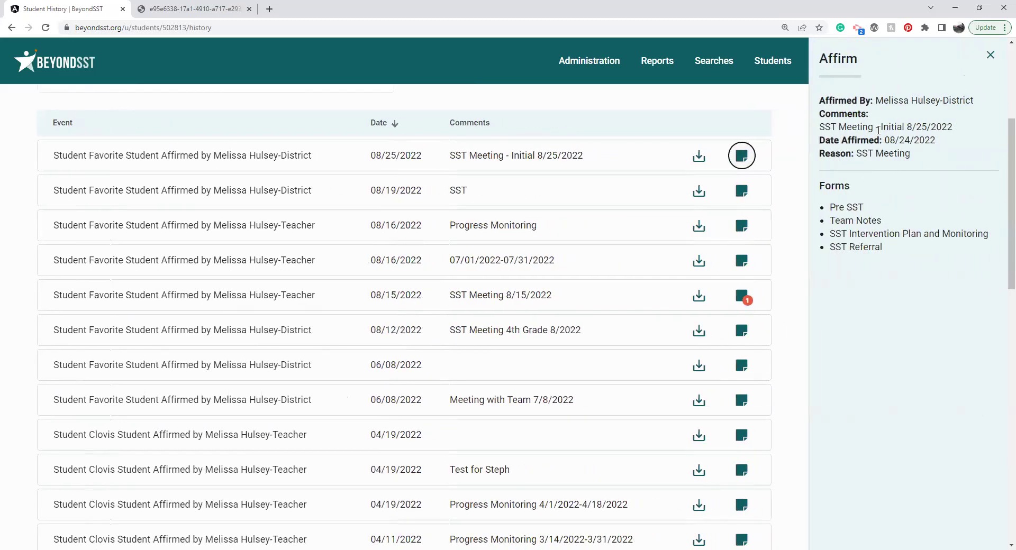
{"action": "triple_click", "coordinate": [878, 130]}
{"action": "triple_click", "coordinate": [891, 140]}
{"action": "left_click", "coordinate": [887, 153]}
{"action": "left_click_drag", "start_coordinate": [829, 206], "coordinate": [893, 256]}
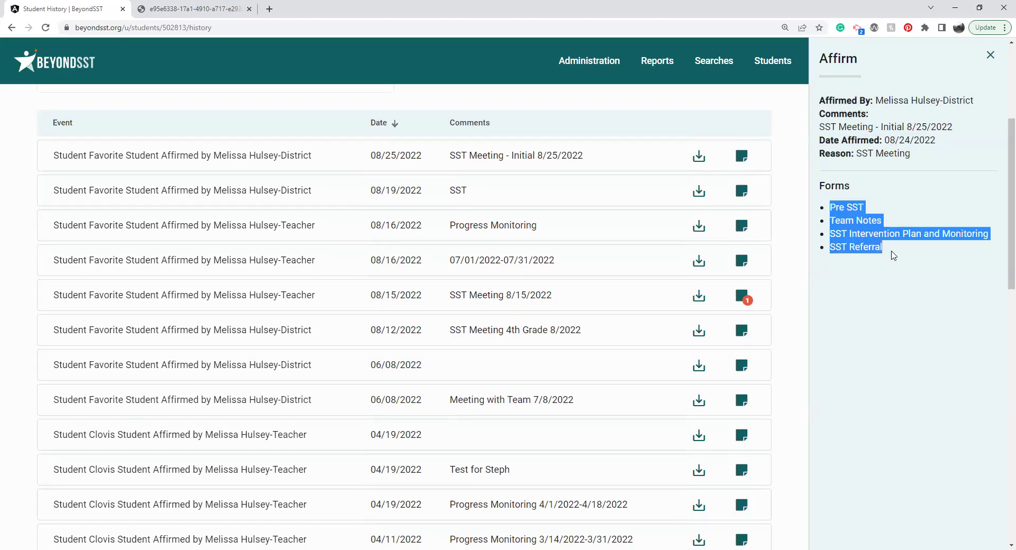
{"action": "left_click", "coordinate": [704, 161]}
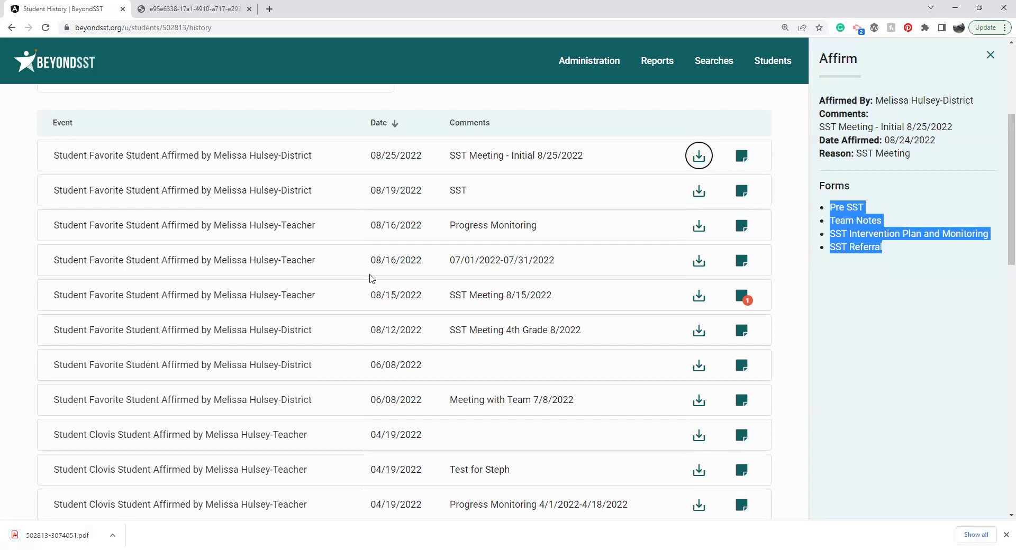
Step: View the 08/15/2022 affirmation's notes, then close the details panel
{"action": "left_click", "coordinate": [743, 298]}
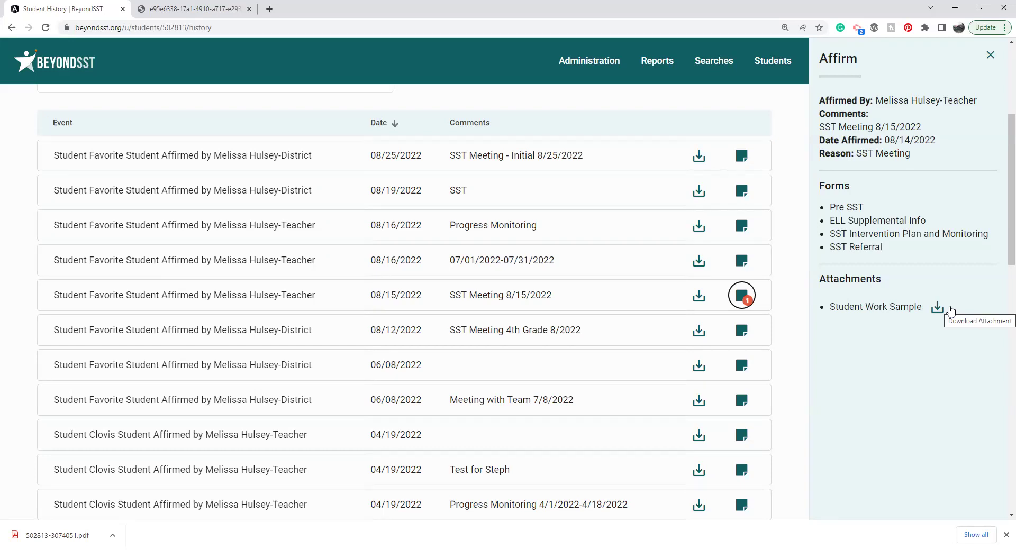
{"action": "left_click", "coordinate": [990, 56]}
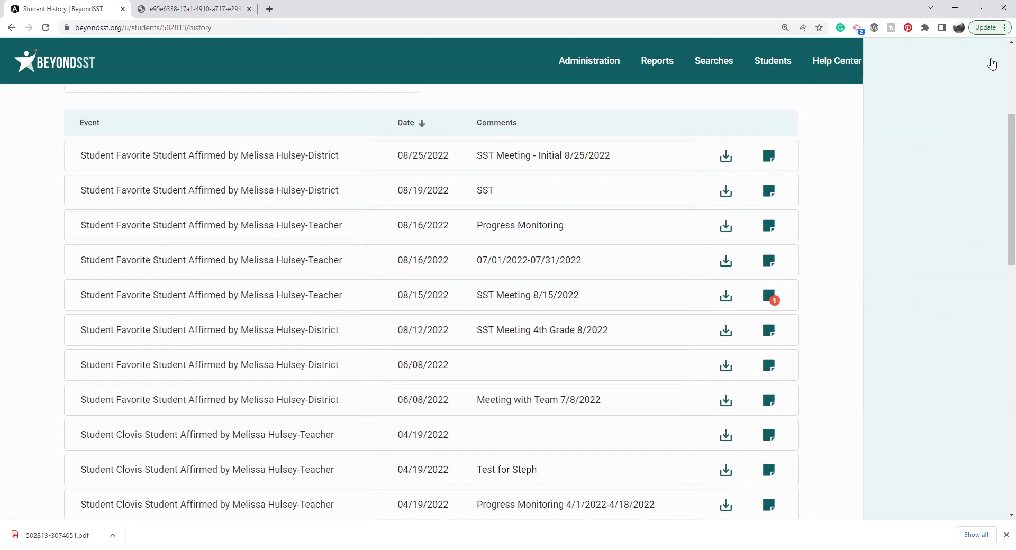
{"action": "scroll", "coordinate": [1002, 137], "scroll_direction": "up", "scroll_amount": 5}
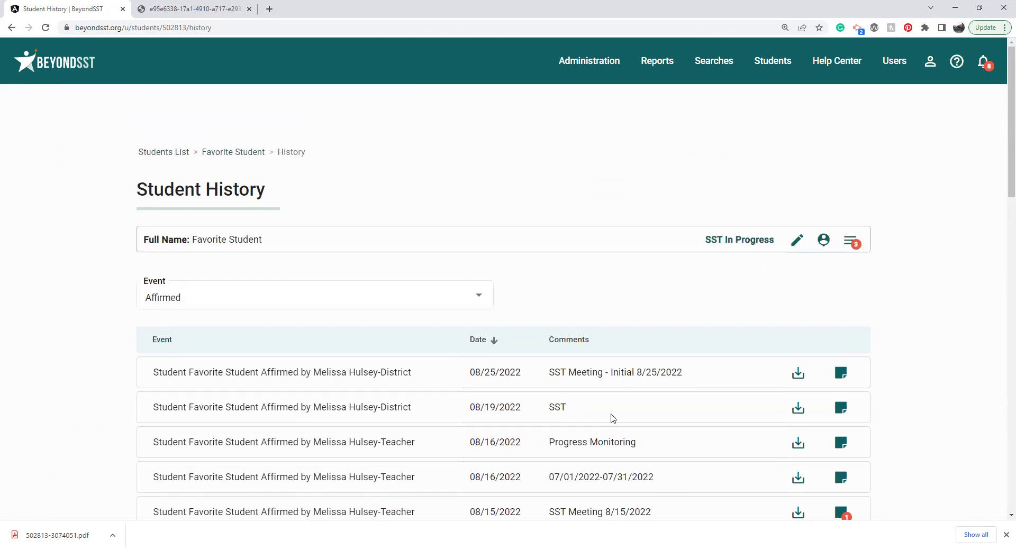
Step: Open the Pre-SST Interventions form from the student's Forms list
{"action": "left_click", "coordinate": [845, 246]}
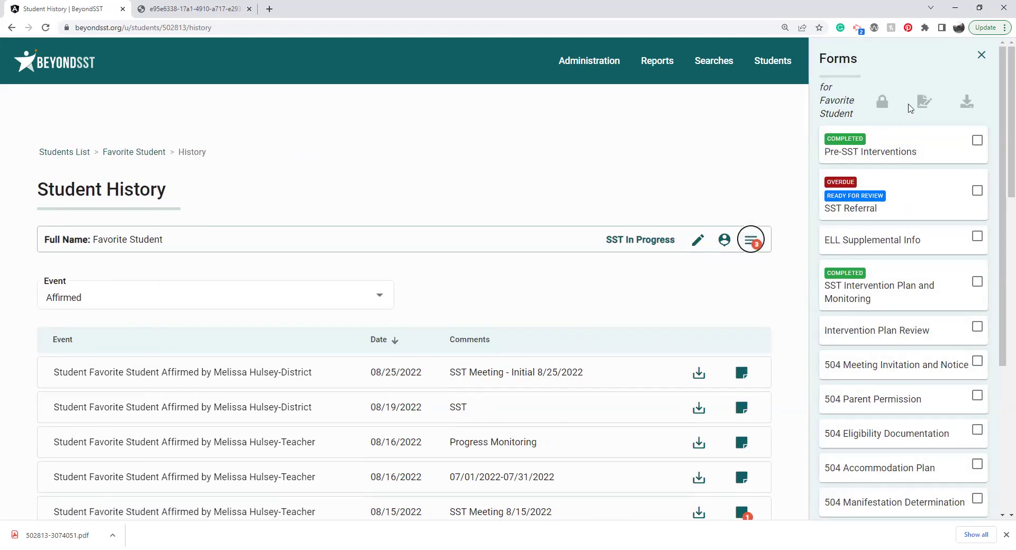
{"action": "left_click_drag", "start_coordinate": [1002, 193], "coordinate": [1002, 163]}
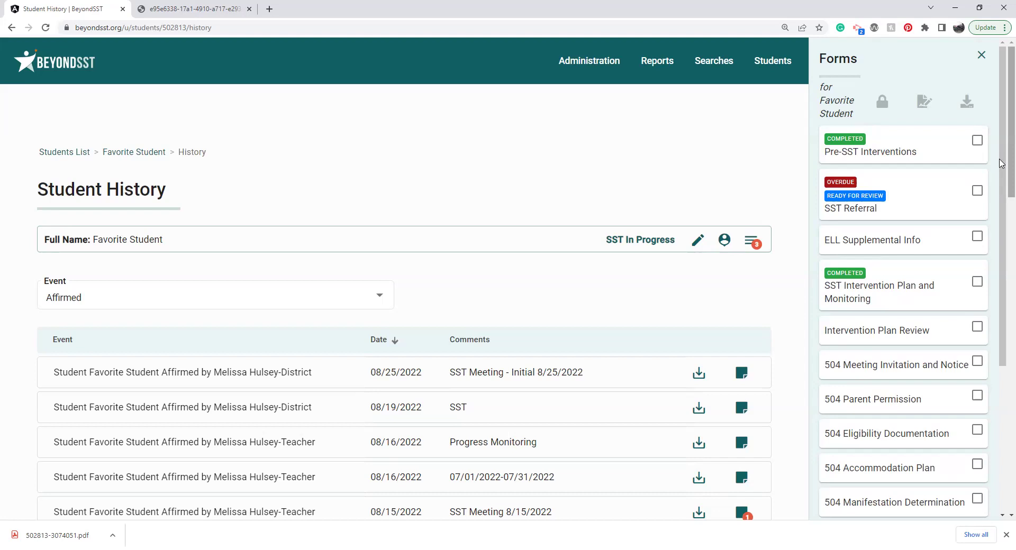
{"action": "left_click", "coordinate": [898, 152]}
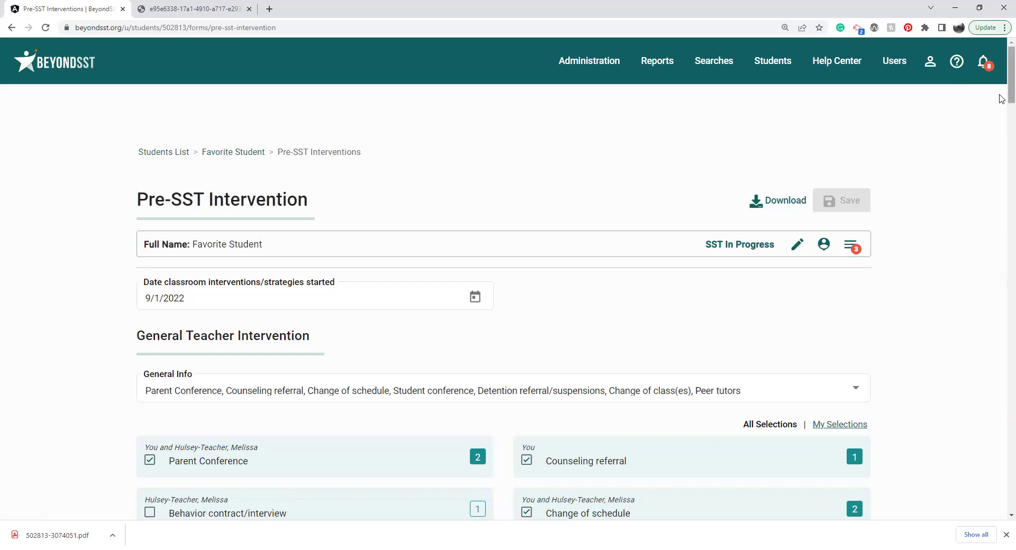
{"action": "scroll", "coordinate": [1001, 99], "scroll_direction": "down", "scroll_amount": 2}
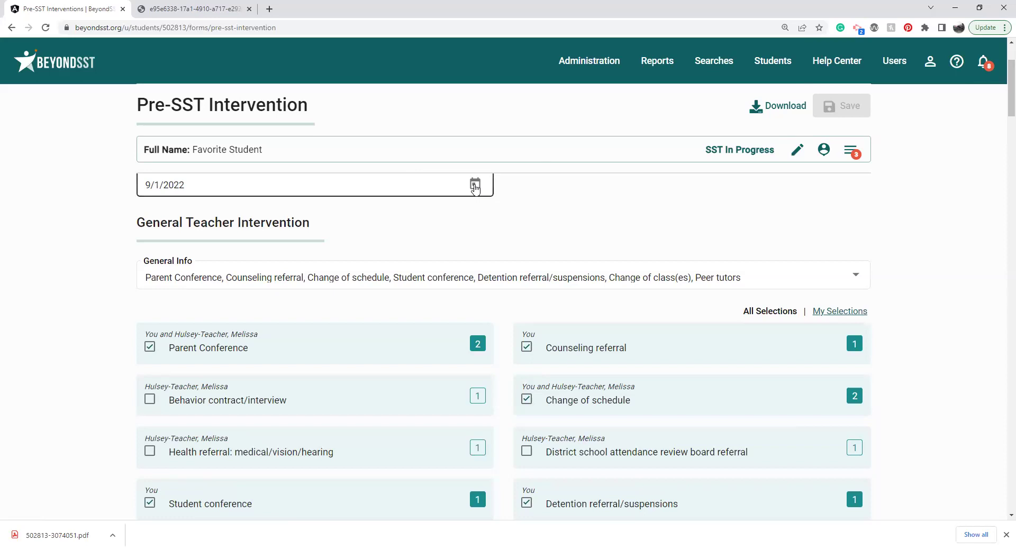
{"action": "left_click", "coordinate": [792, 275]}
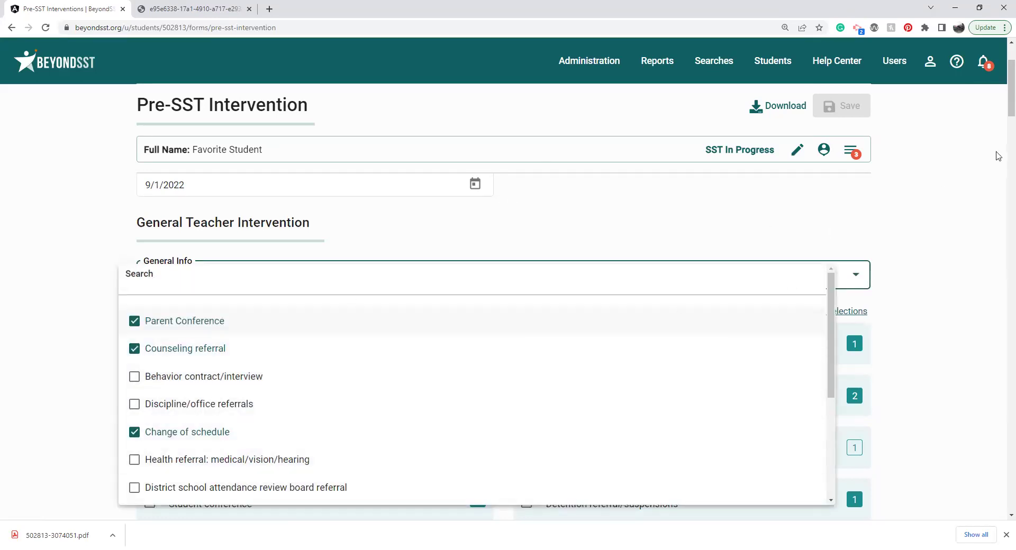
{"action": "left_click", "coordinate": [997, 156]}
{"action": "scroll", "coordinate": [1001, 106], "scroll_direction": "down", "scroll_amount": 2}
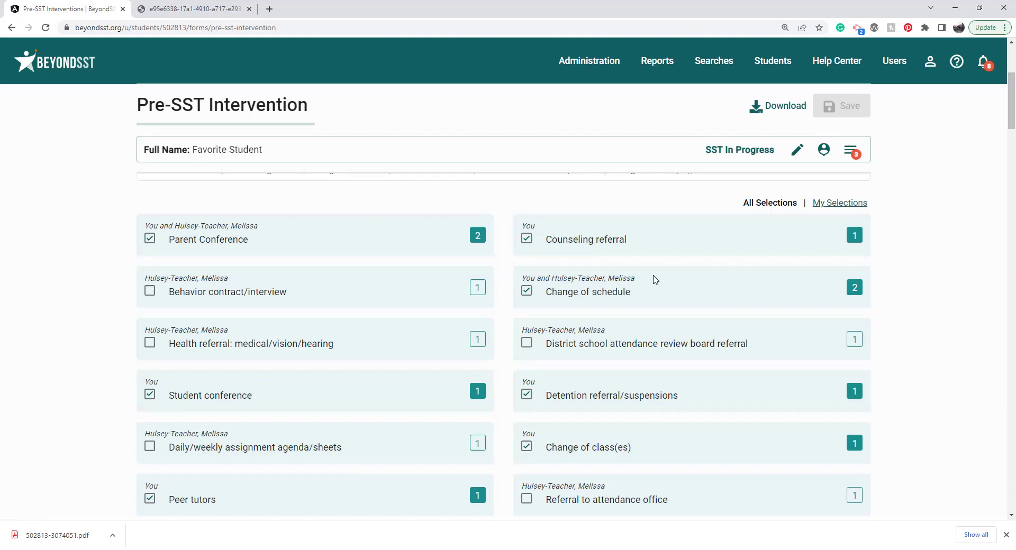
{"action": "double_click", "coordinate": [619, 278]}
{"action": "left_click_drag", "start_coordinate": [555, 279], "coordinate": [634, 281]}
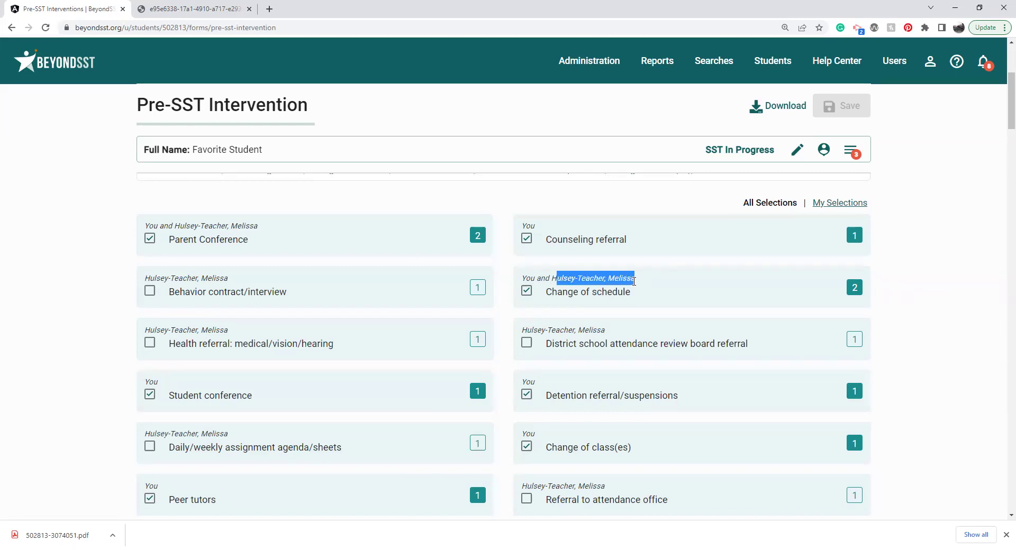
{"action": "double_click", "coordinate": [526, 278]}
{"action": "left_click", "coordinate": [854, 290]}
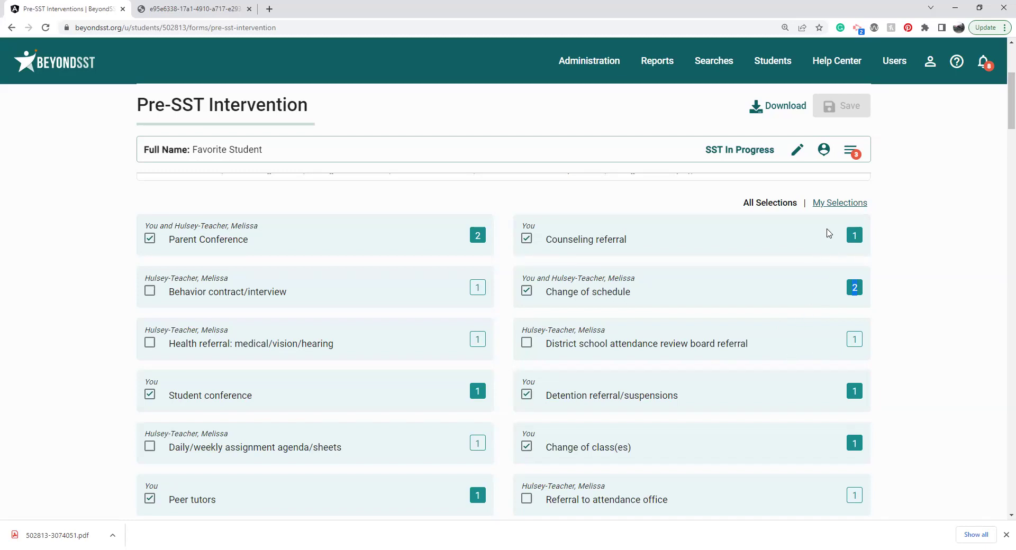
{"action": "left_click", "coordinate": [839, 204]}
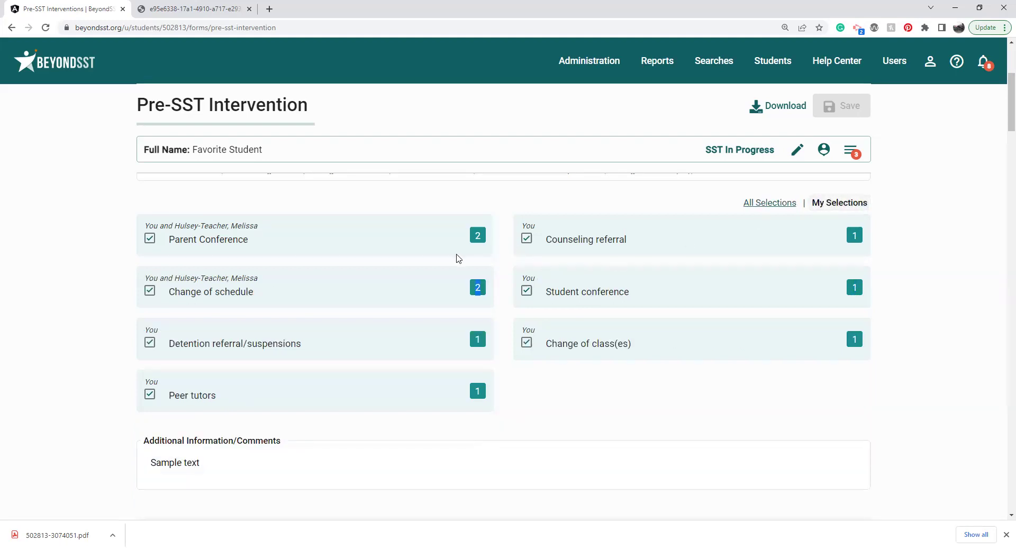
{"action": "left_click", "coordinate": [785, 204]}
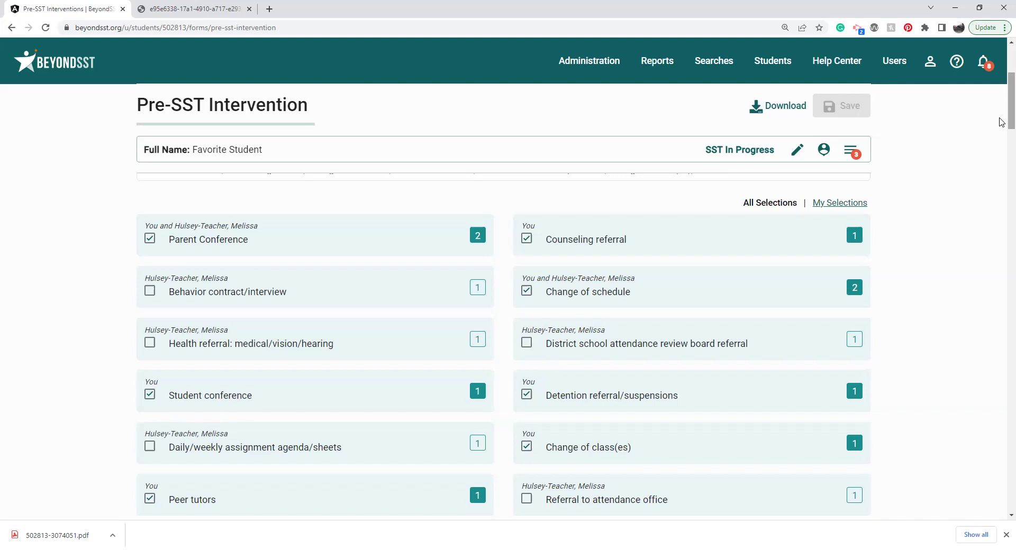
{"action": "left_click_drag", "start_coordinate": [1002, 117], "coordinate": [1002, 147]}
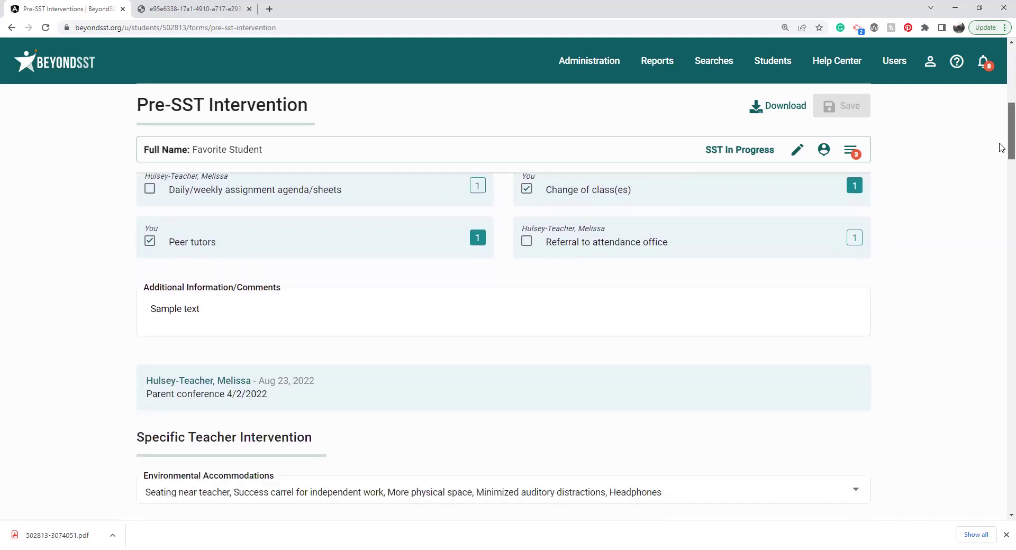
{"action": "left_click_drag", "start_coordinate": [1002, 147], "coordinate": [1002, 178]}
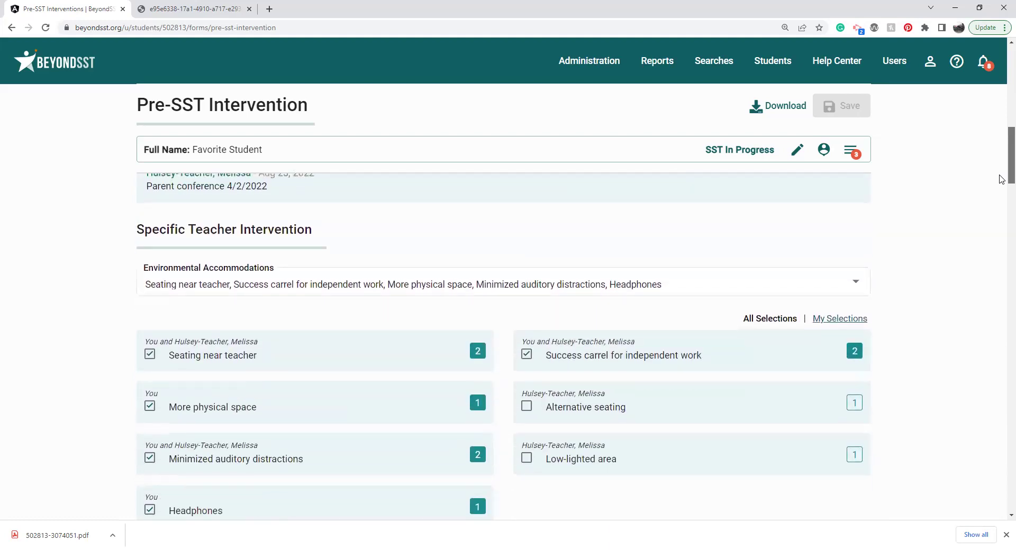
{"action": "scroll", "coordinate": [1002, 178], "scroll_direction": "down", "scroll_amount": 2}
{"action": "scroll", "coordinate": [1002, 179], "scroll_direction": "up", "scroll_amount": 1}
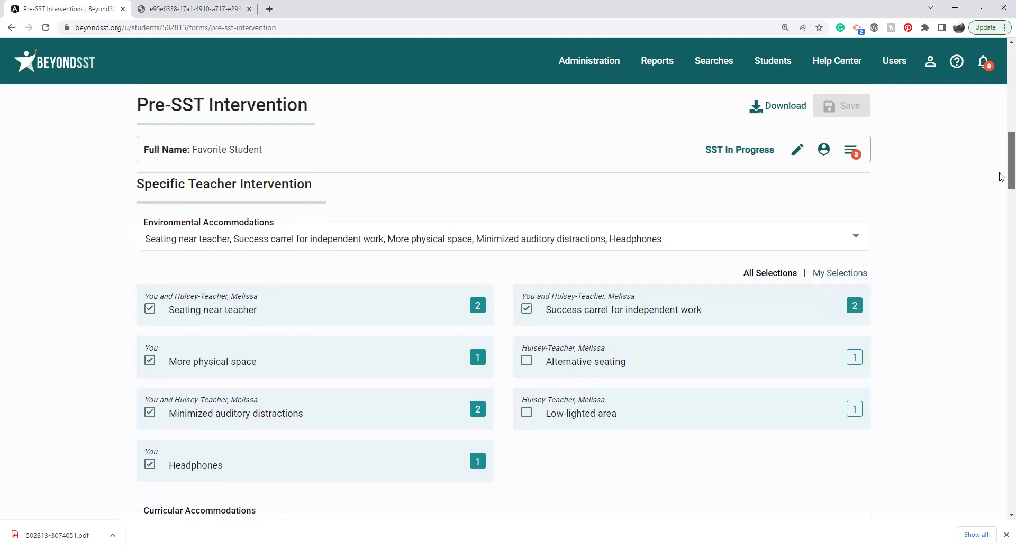
{"action": "scroll", "coordinate": [1002, 177], "scroll_direction": "down", "scroll_amount": 1}
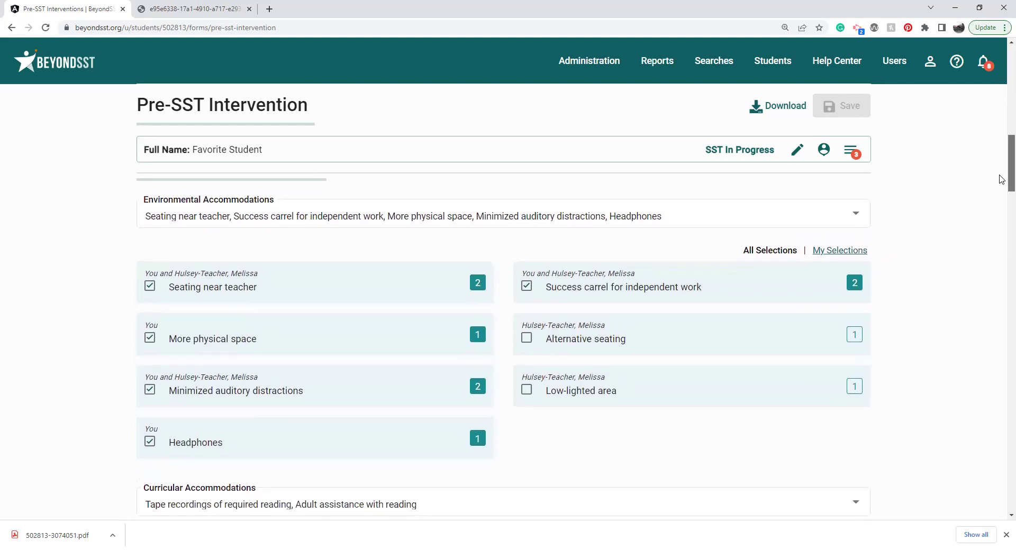
{"action": "scroll", "coordinate": [1002, 178], "scroll_direction": "down", "scroll_amount": 6}
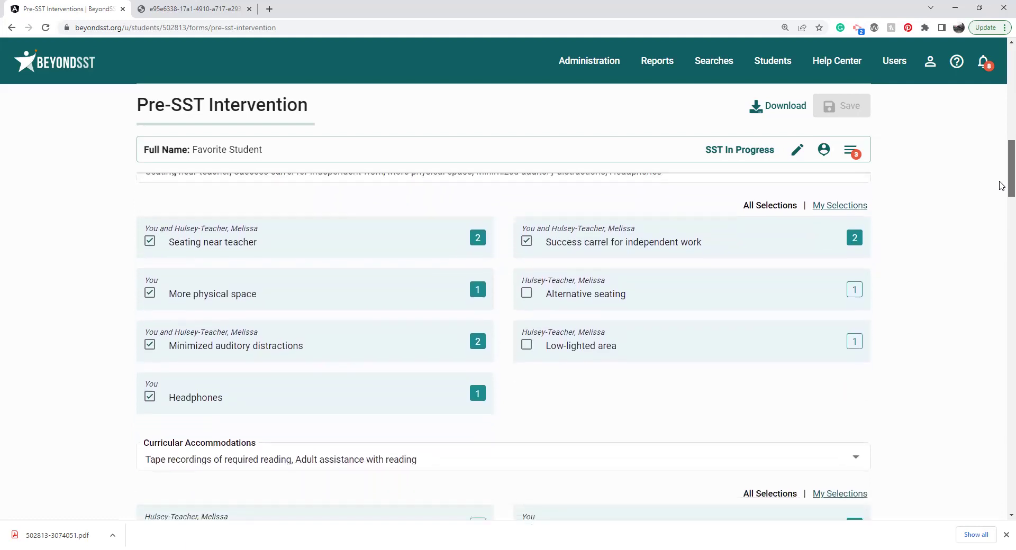
{"action": "scroll", "coordinate": [1002, 222], "scroll_direction": "down", "scroll_amount": 6}
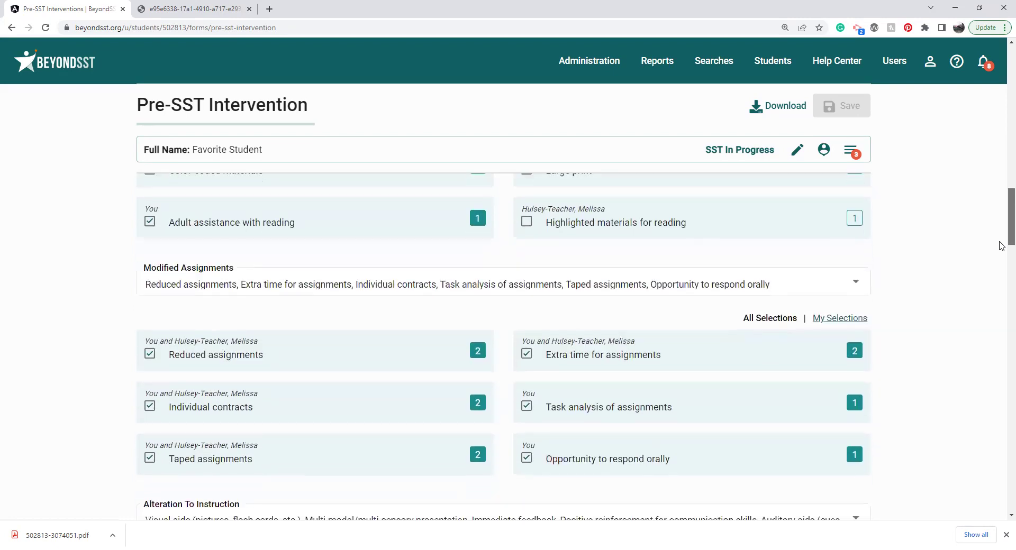
{"action": "scroll", "coordinate": [1002, 264], "scroll_direction": "down", "scroll_amount": 9}
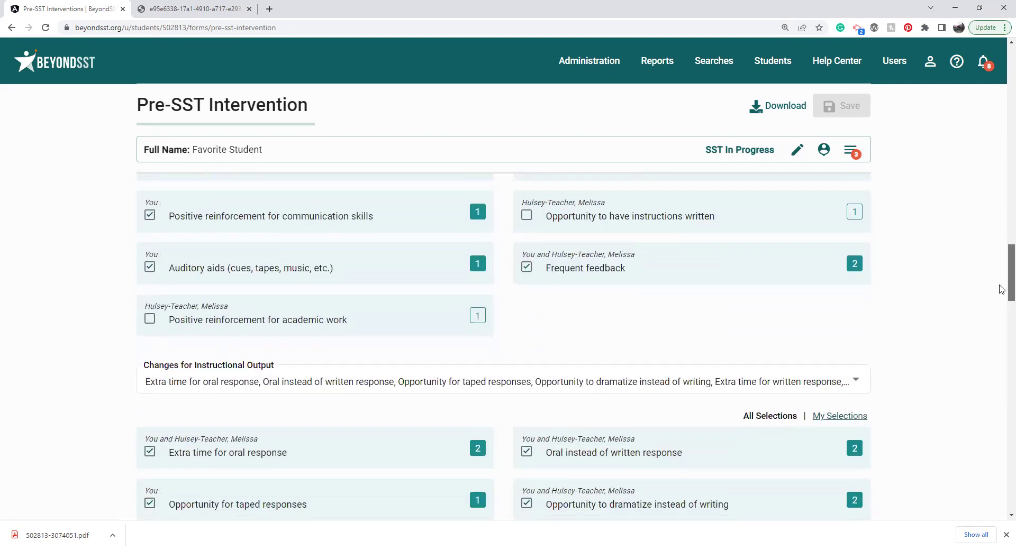
{"action": "scroll", "coordinate": [1002, 322], "scroll_direction": "down", "scroll_amount": 7}
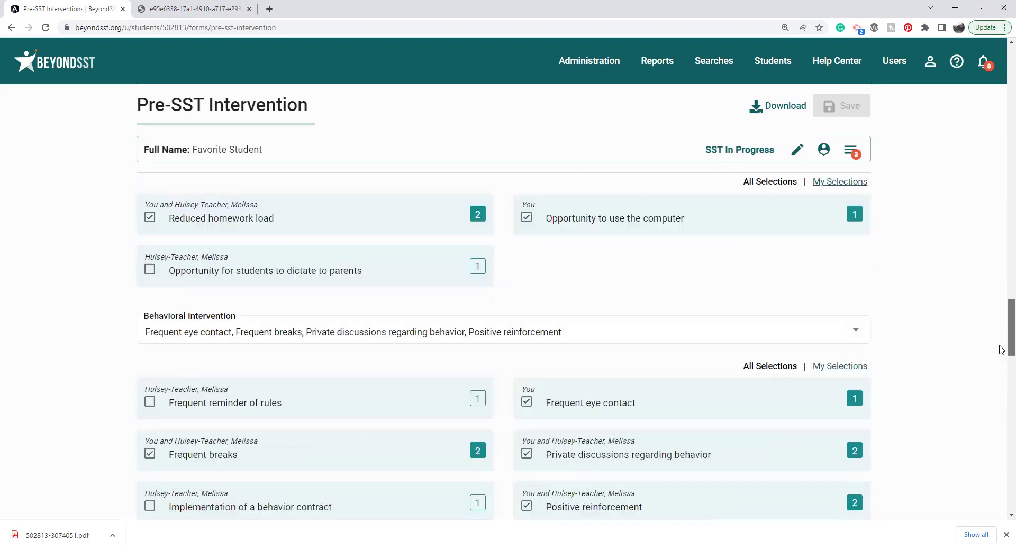
{"action": "scroll", "coordinate": [1002, 363], "scroll_direction": "down", "scroll_amount": 5}
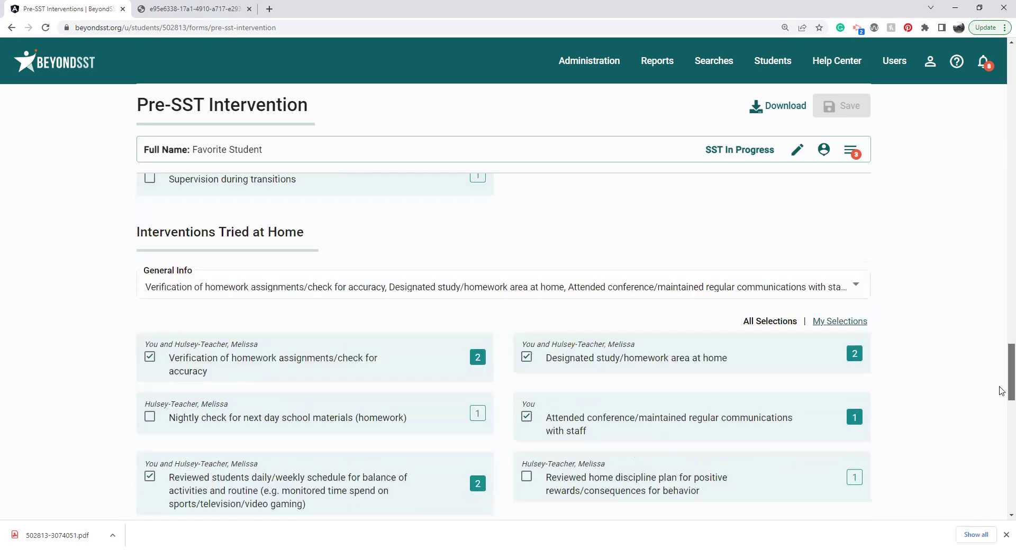
{"action": "scroll", "coordinate": [1002, 402], "scroll_direction": "down", "scroll_amount": 3}
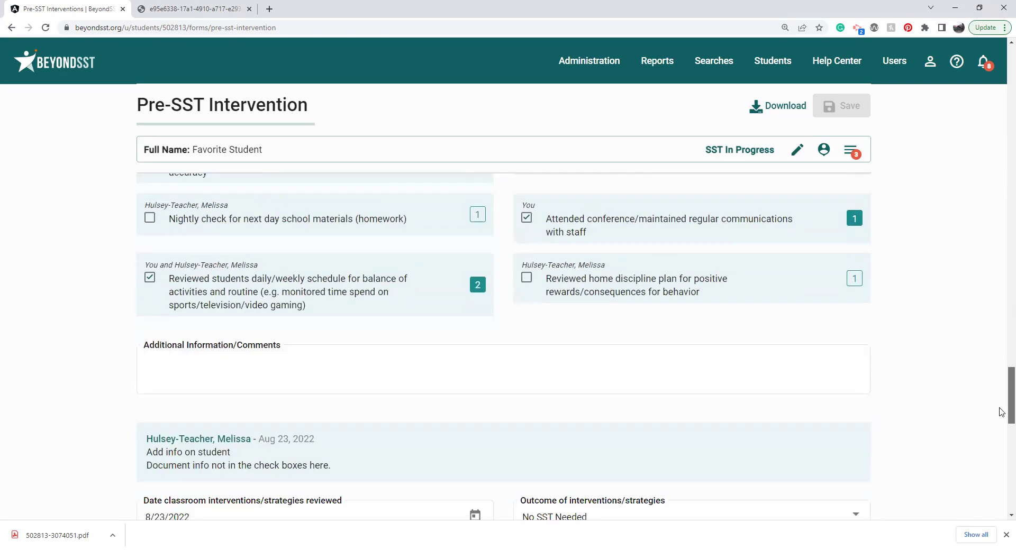
{"action": "scroll", "coordinate": [1002, 418], "scroll_direction": "down", "scroll_amount": 5}
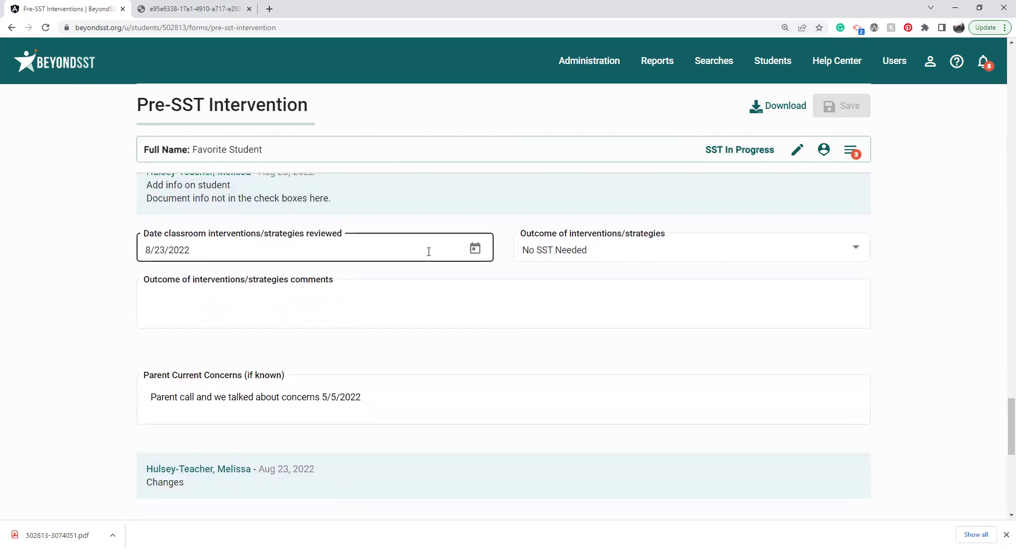
{"action": "left_click", "coordinate": [429, 256]}
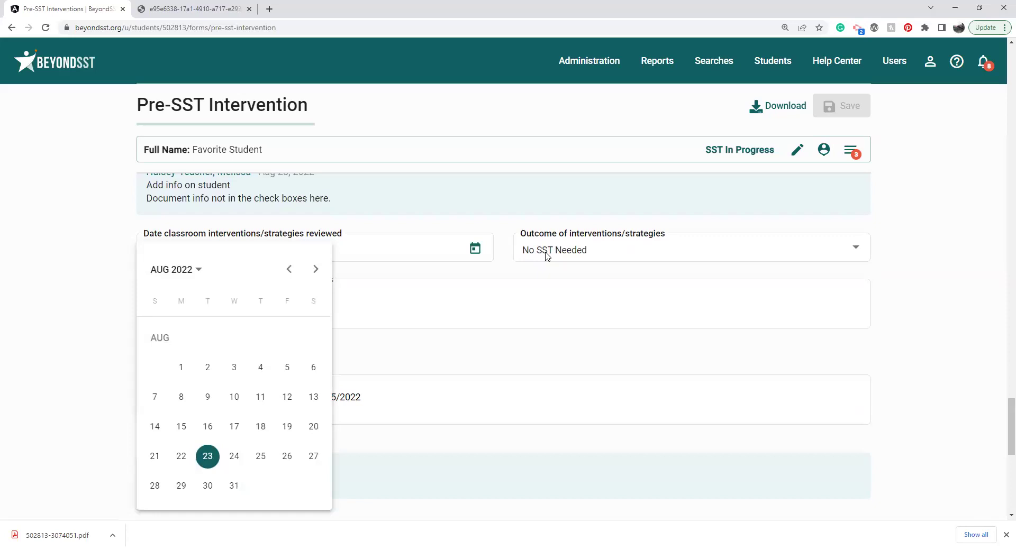
{"action": "left_click", "coordinate": [509, 252]}
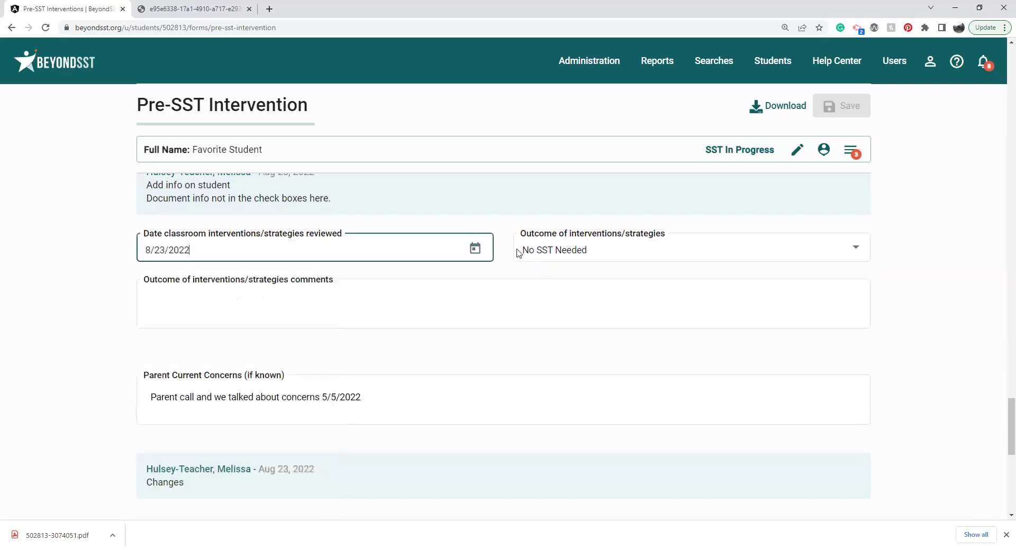
Step: Choose 'SST Needed (SST Referral Form to be Completed)' as the interventions outcome, after briefly trying No SST Needed
{"action": "left_click", "coordinate": [567, 252]}
{"action": "left_click", "coordinate": [565, 322]}
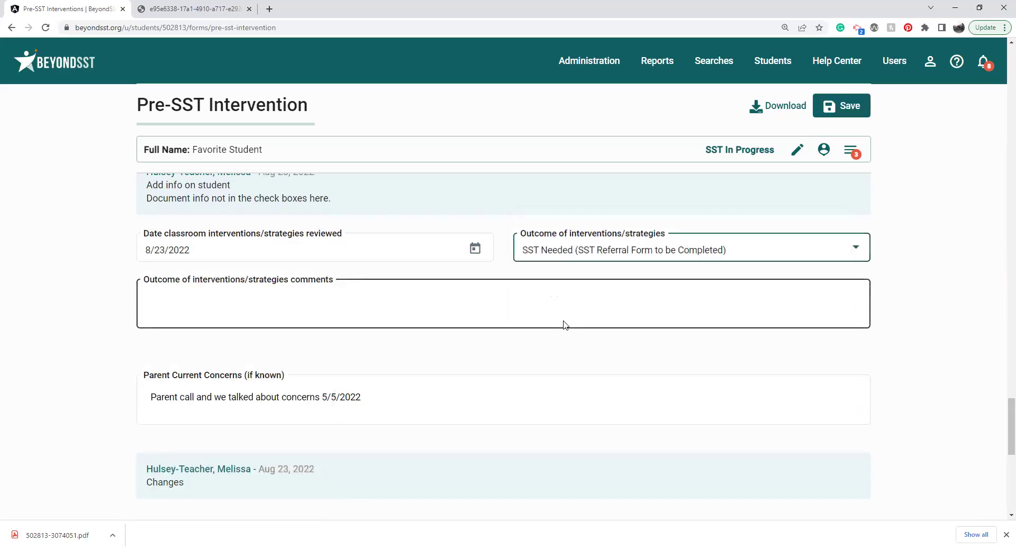
{"action": "left_click", "coordinate": [586, 258]}
{"action": "left_click", "coordinate": [586, 266]}
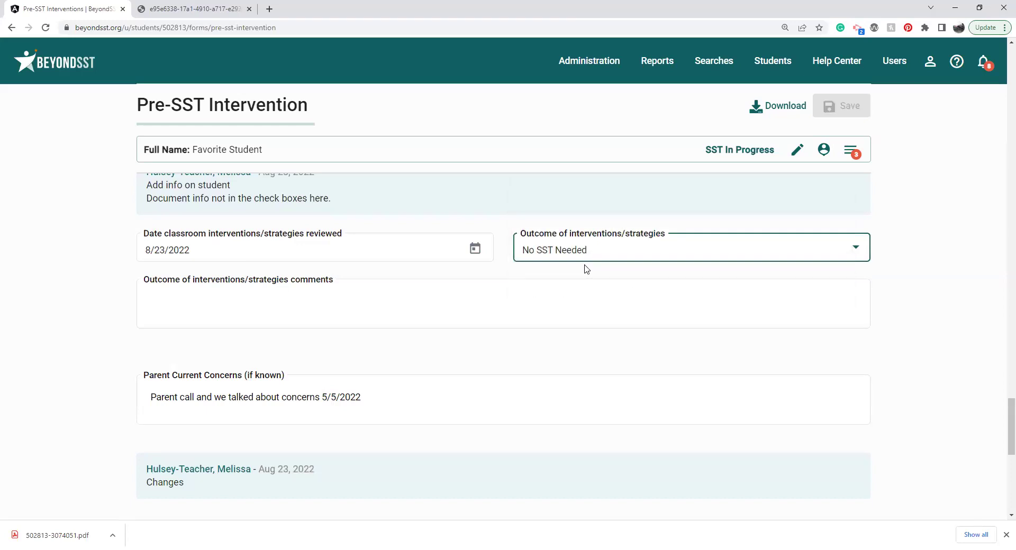
{"action": "left_click", "coordinate": [589, 259]}
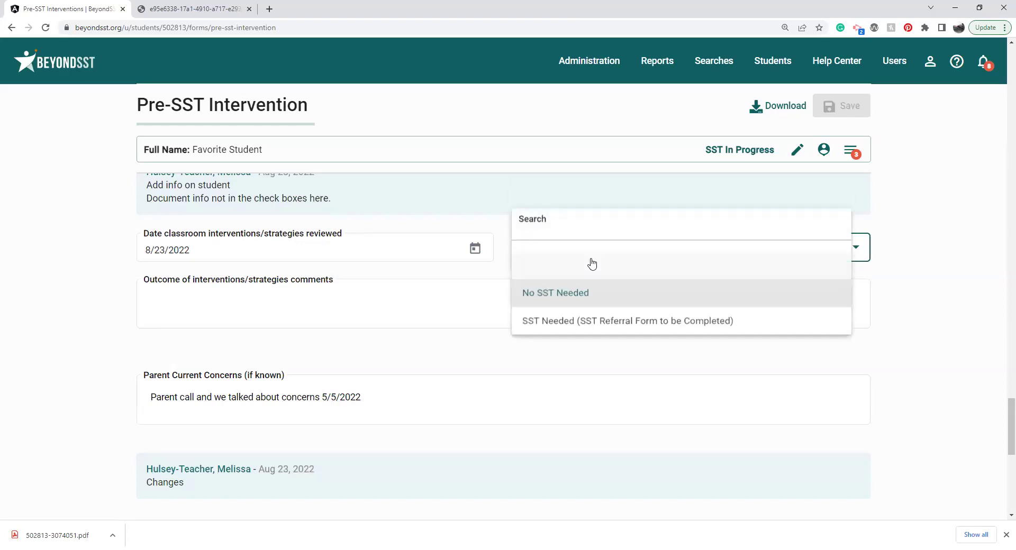
{"action": "left_click", "coordinate": [564, 319]}
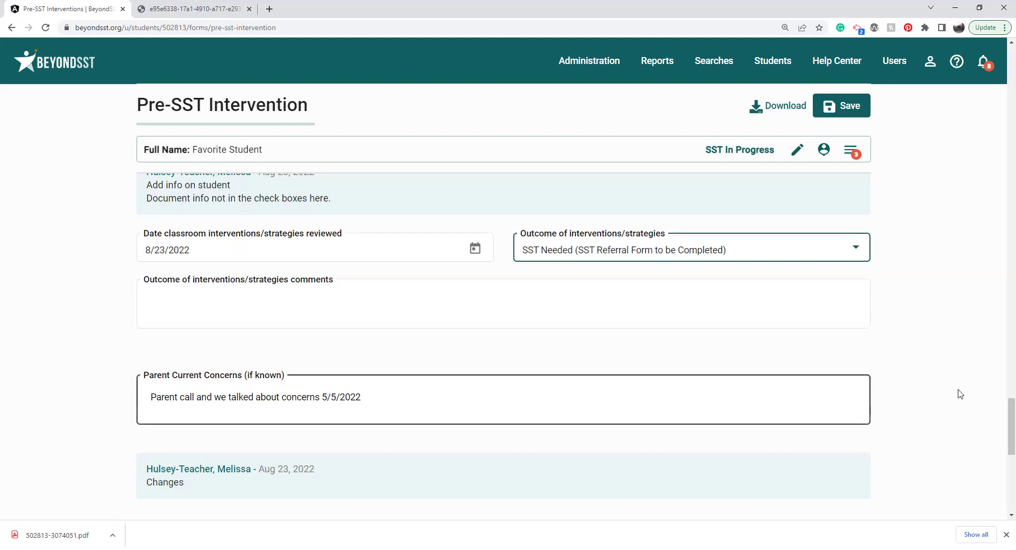
Step: Scroll to the bottom of the Pre-SST form and show its Form Status options
{"action": "scroll", "coordinate": [1001, 424], "scroll_direction": "down", "scroll_amount": 3}
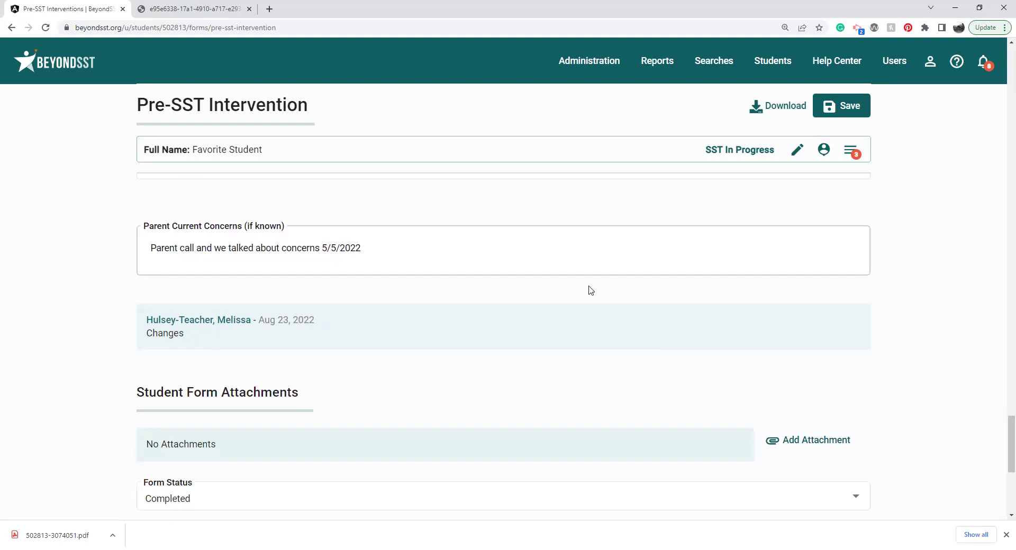
{"action": "scroll", "coordinate": [1003, 439], "scroll_direction": "down", "scroll_amount": 3}
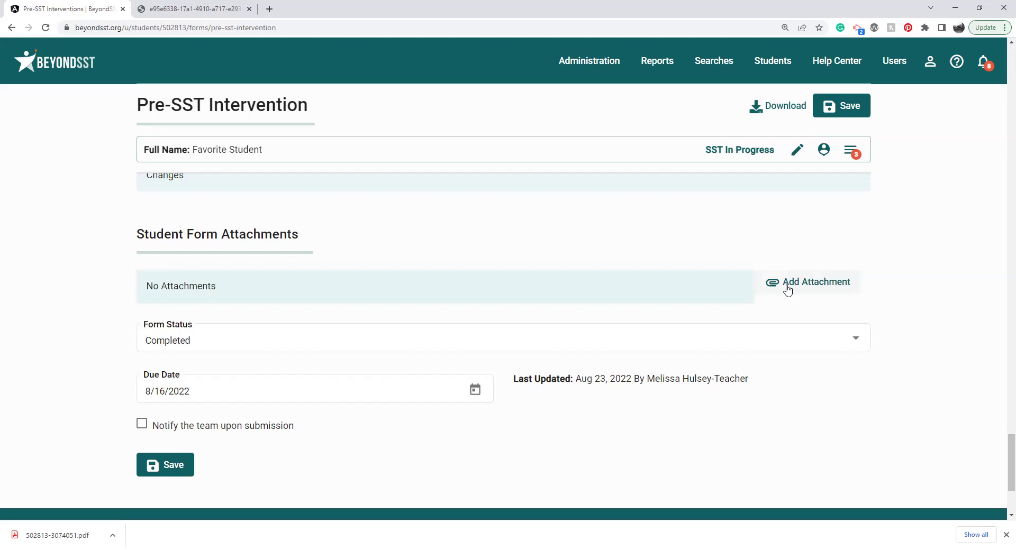
{"action": "left_click", "coordinate": [719, 342]}
Step: Change the Pre-SST Intervention form status from Completed to Draft, save it, and check the Forms list
{"action": "left_click", "coordinate": [853, 157]}
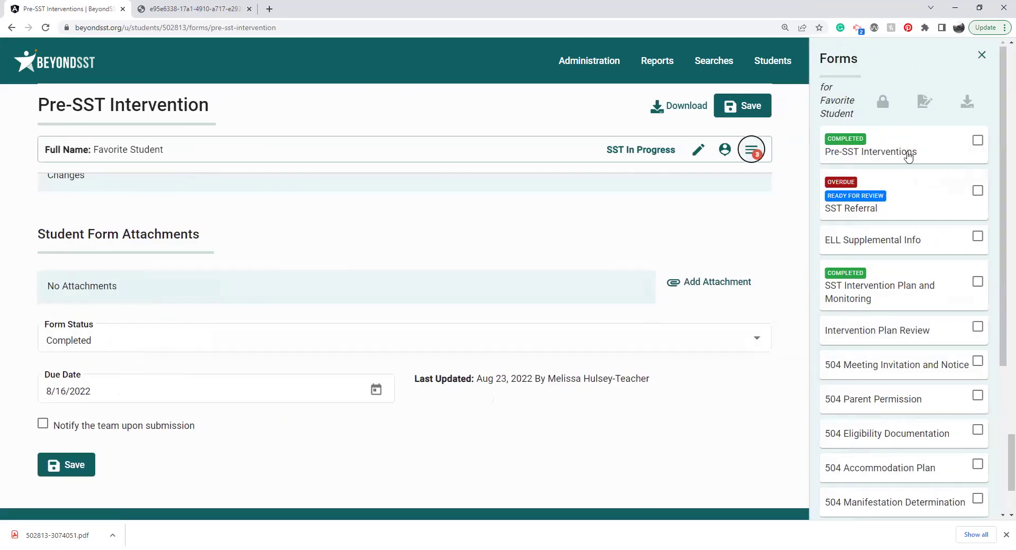
{"action": "left_click", "coordinate": [132, 347]}
{"action": "left_click", "coordinate": [132, 346]}
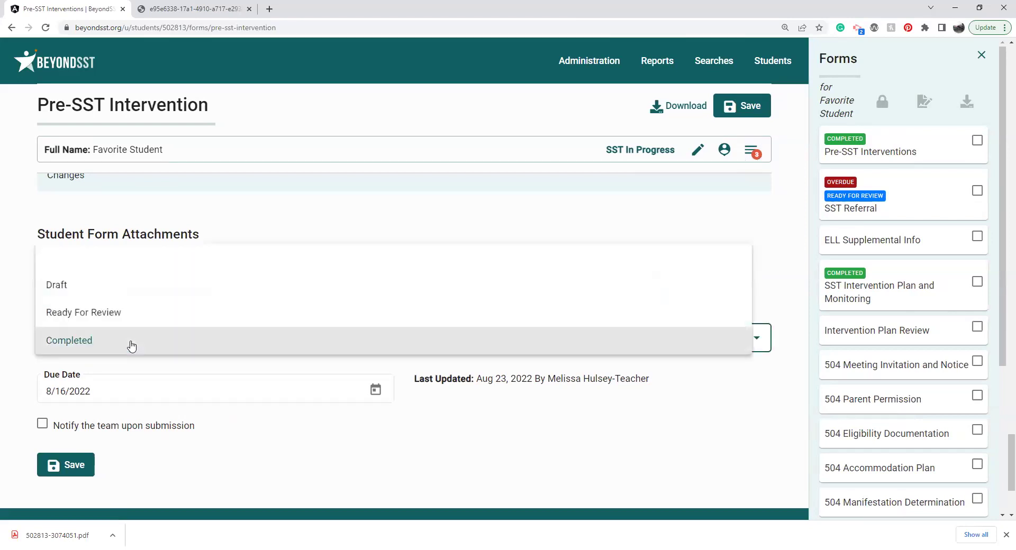
{"action": "left_click", "coordinate": [83, 261]}
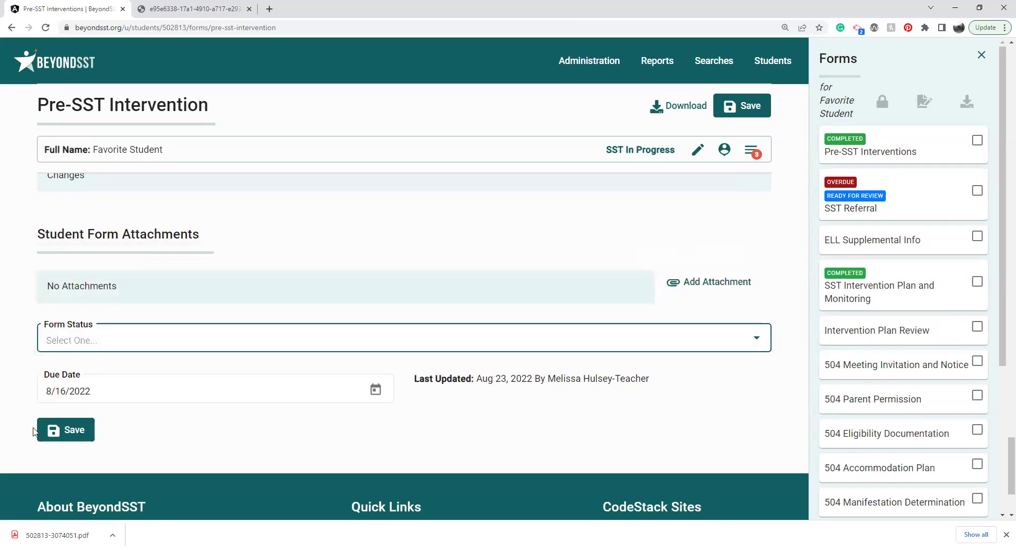
{"action": "left_click", "coordinate": [59, 432]}
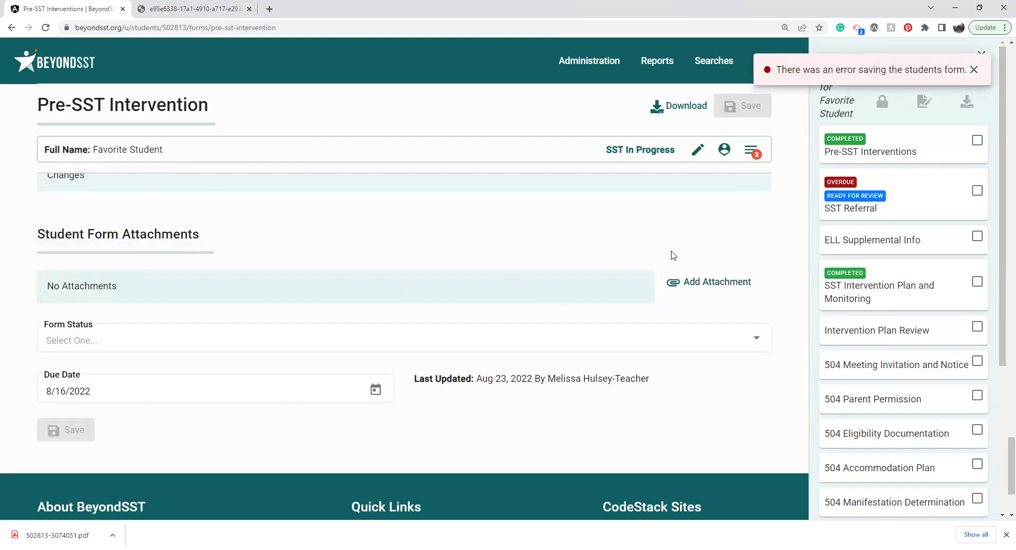
{"action": "left_click", "coordinate": [285, 351]}
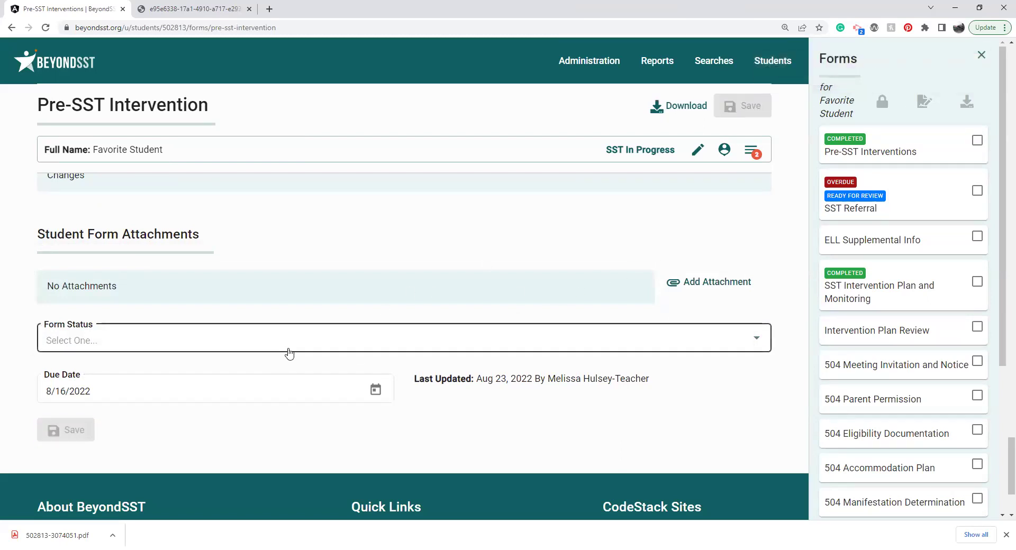
{"action": "left_click", "coordinate": [269, 375]}
{"action": "left_click", "coordinate": [55, 430]}
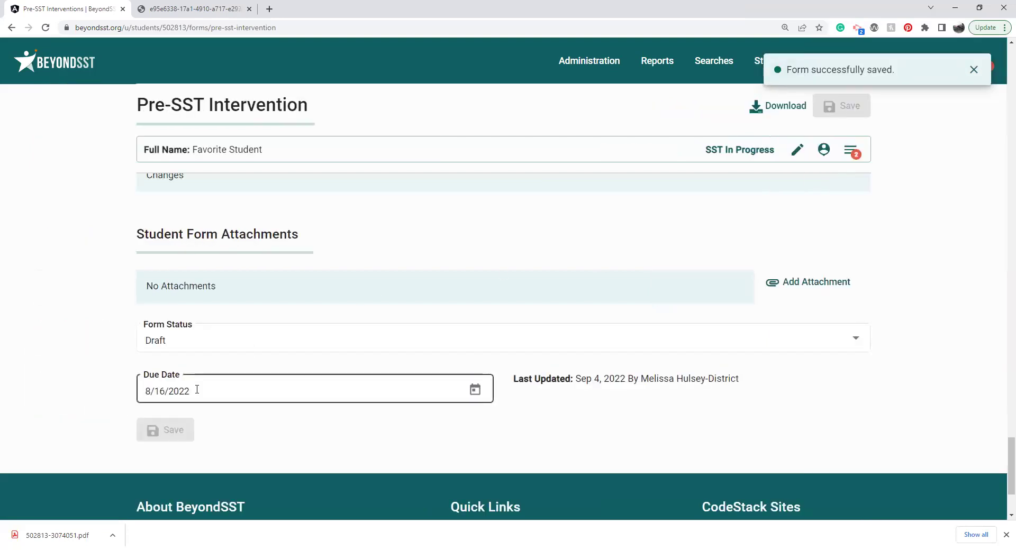
{"action": "left_click", "coordinate": [853, 153]}
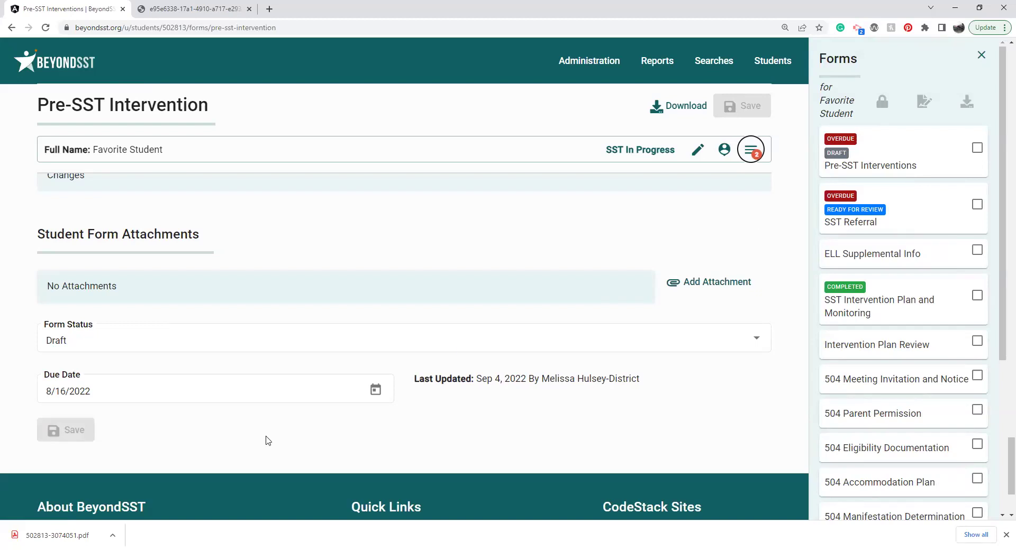
Step: Change the Pre-SST Intervention due date to September 15, 2022
{"action": "left_click", "coordinate": [375, 389]}
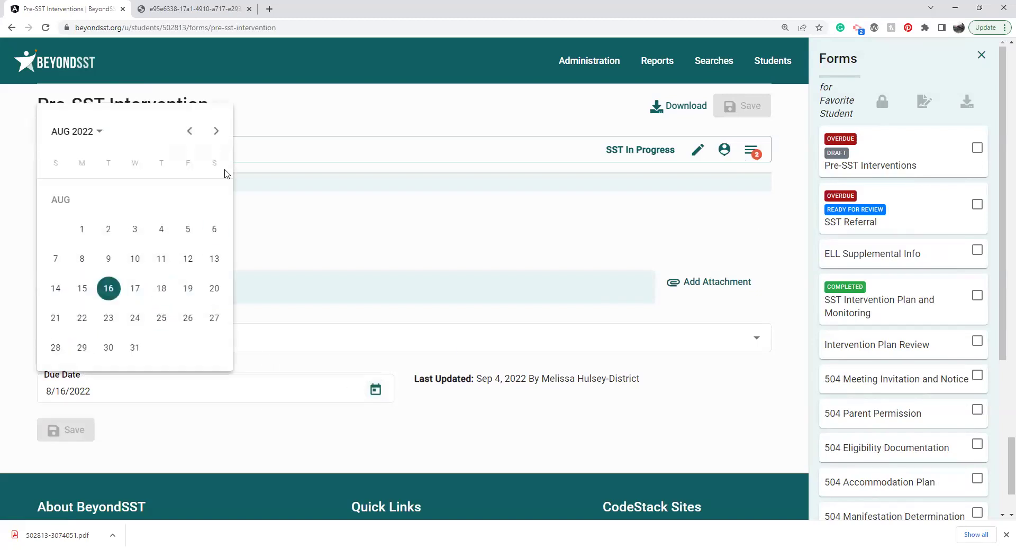
{"action": "left_click", "coordinate": [216, 132]}
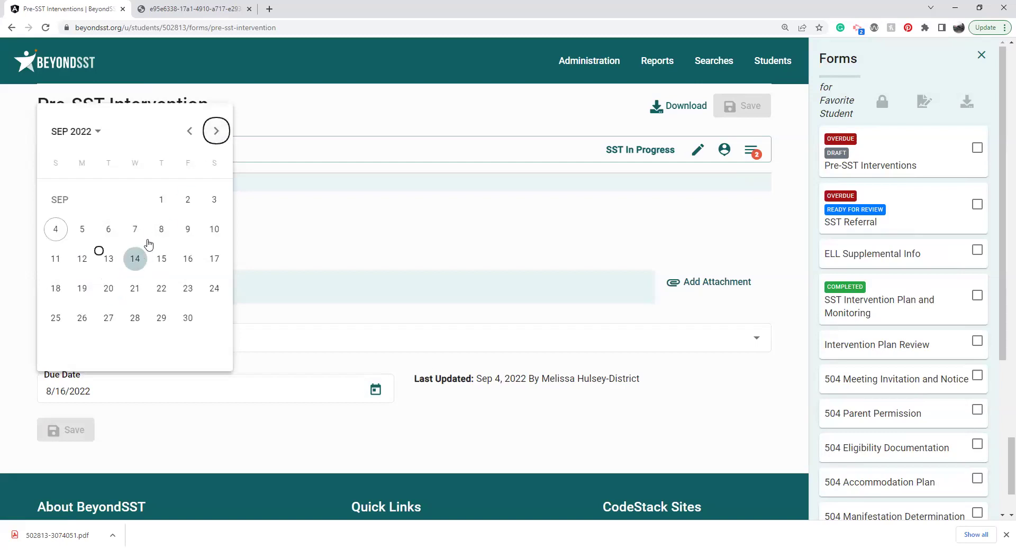
{"action": "left_click", "coordinate": [163, 260]}
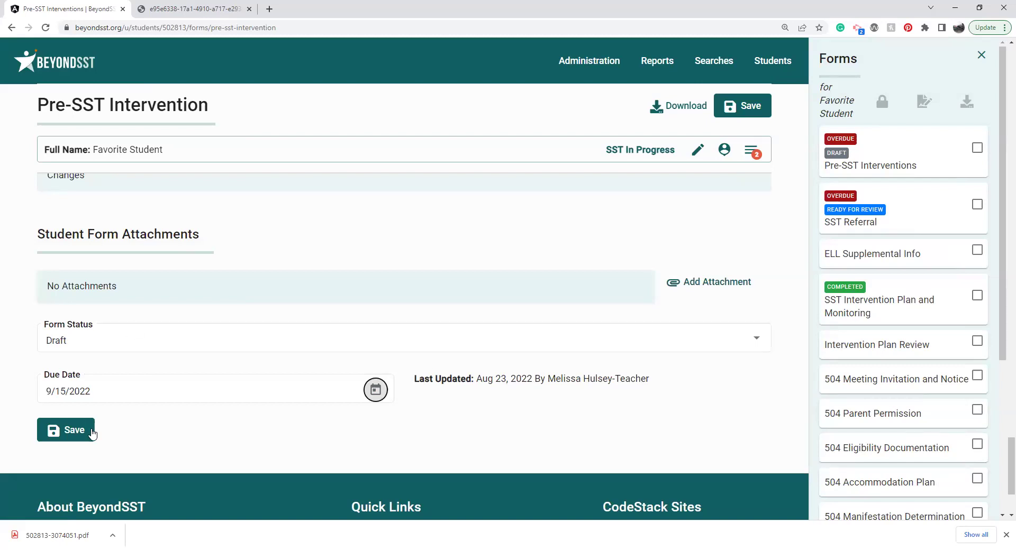
Step: Set Form Status to Ready For Review, save, and show the student's Forms list
{"action": "left_click", "coordinate": [111, 337]}
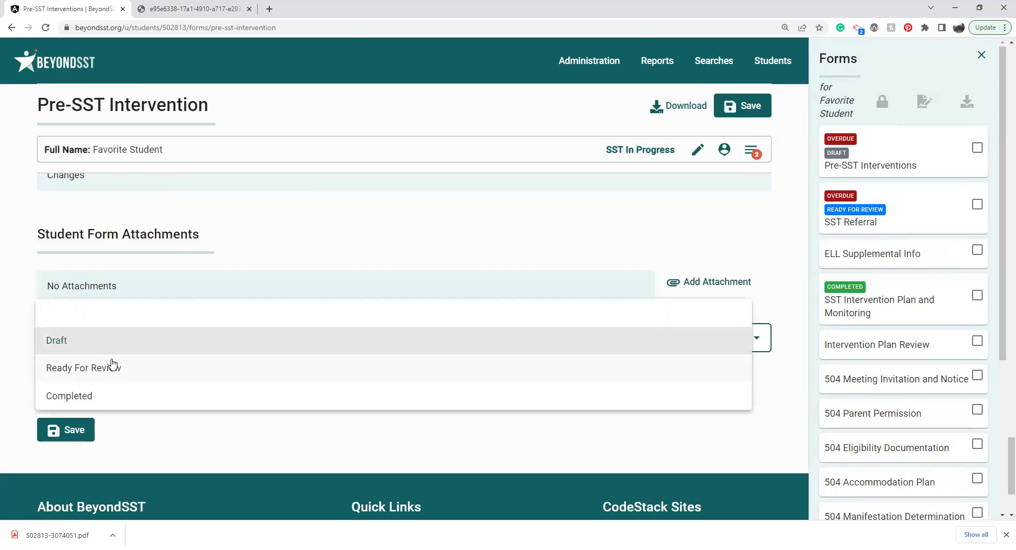
{"action": "left_click", "coordinate": [115, 369]}
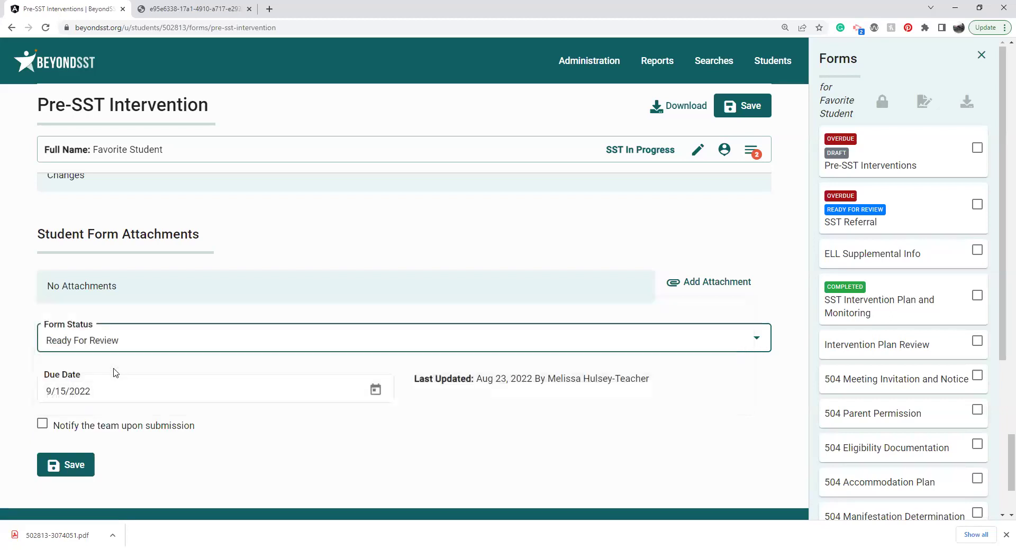
{"action": "left_click", "coordinate": [51, 466]}
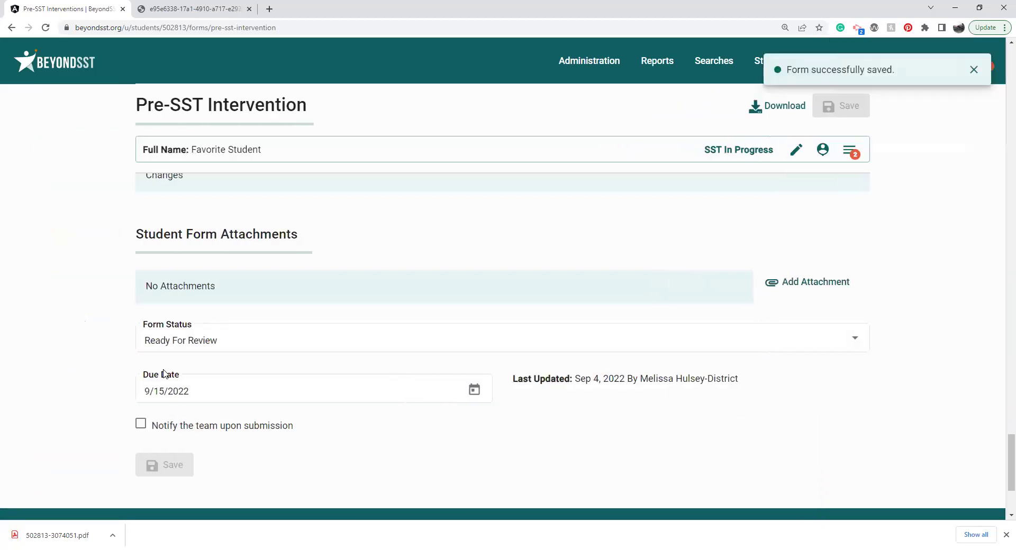
{"action": "left_click", "coordinate": [851, 151]}
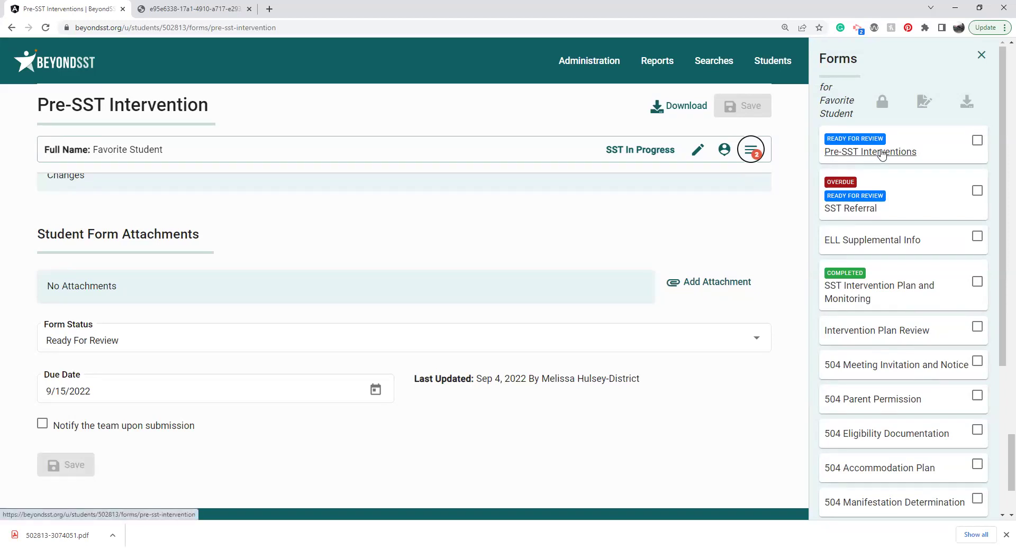
Step: Open the student's SST Referral form and skim its contents
{"action": "left_click", "coordinate": [847, 211]}
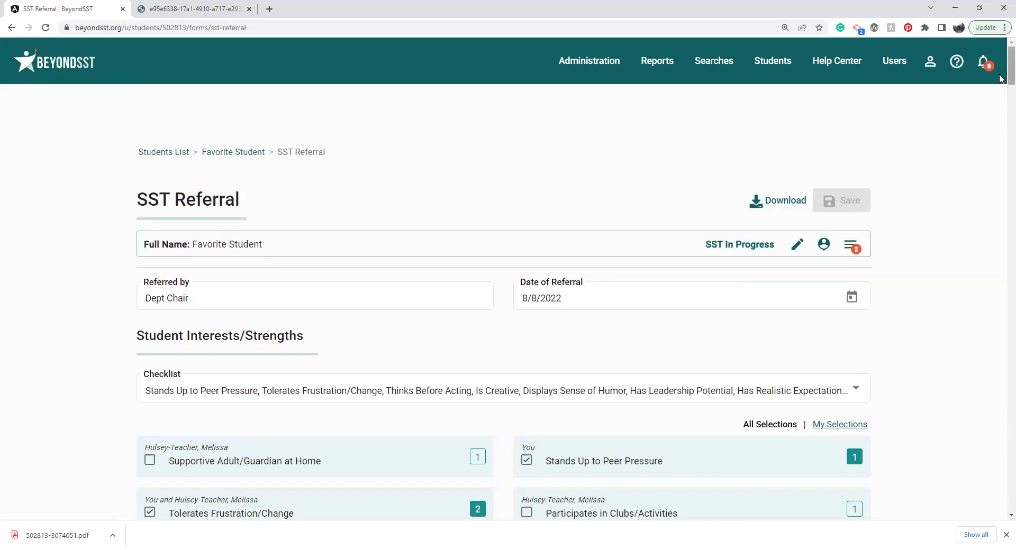
{"action": "scroll", "coordinate": [1001, 78], "scroll_direction": "down", "scroll_amount": 4}
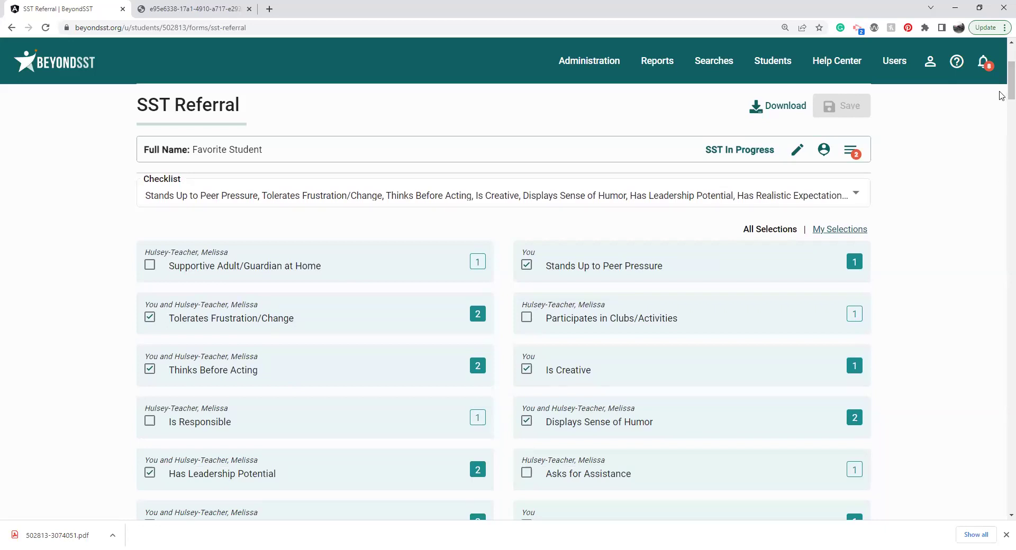
{"action": "scroll", "coordinate": [1002, 89], "scroll_direction": "up", "scroll_amount": 1}
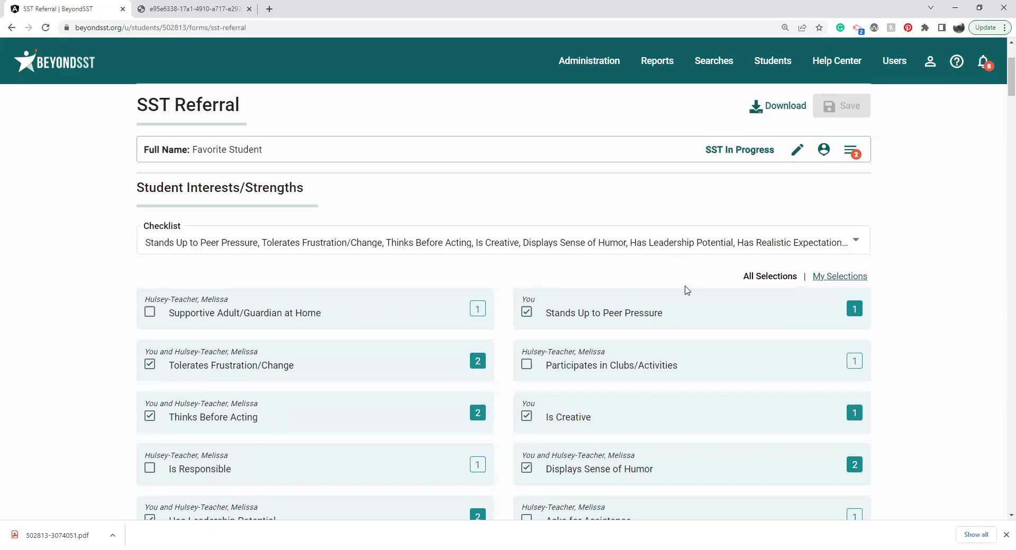
Step: Review every option in the Student Interests/Strengths checklist, then close it
{"action": "left_click", "coordinate": [710, 240]}
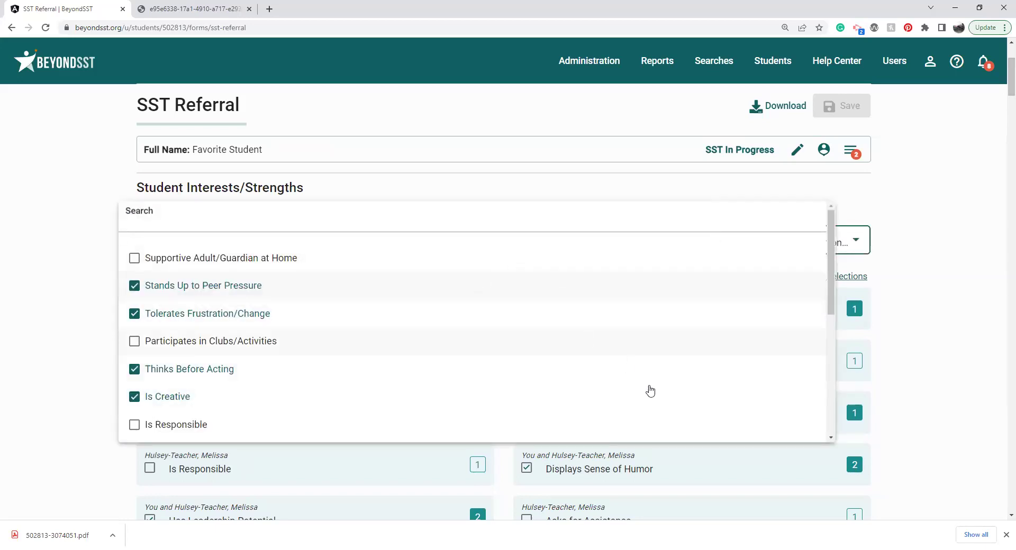
{"action": "left_click_drag", "start_coordinate": [833, 287], "coordinate": [837, 381]}
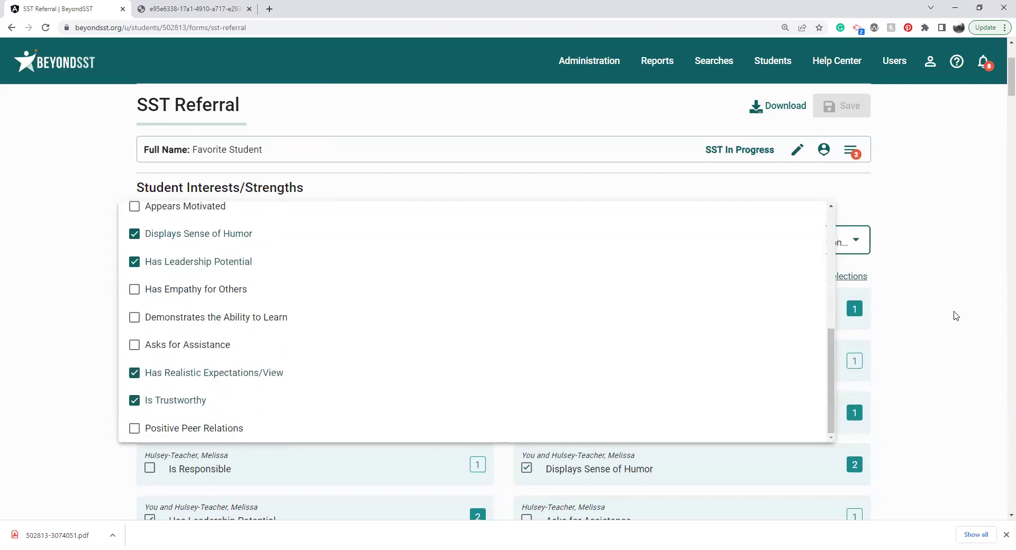
{"action": "left_click", "coordinate": [956, 317]}
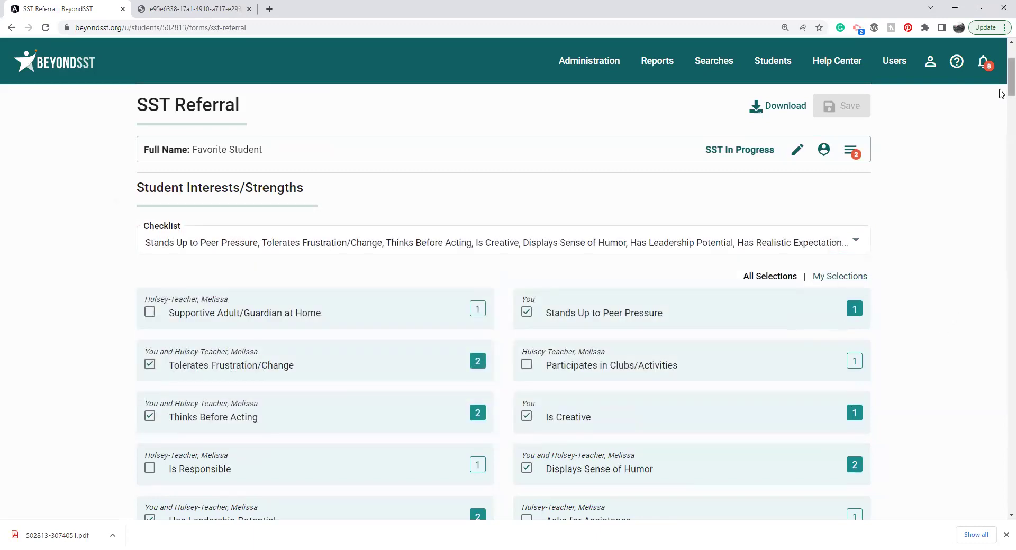
{"action": "scroll", "coordinate": [1001, 94], "scroll_direction": "down", "scroll_amount": 6}
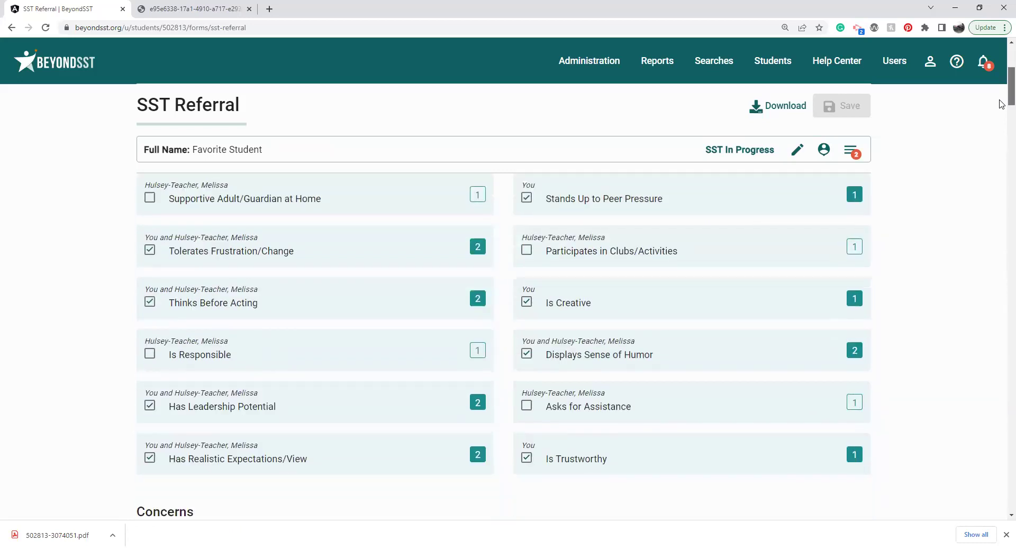
{"action": "scroll", "coordinate": [1002, 122], "scroll_direction": "down", "scroll_amount": 1}
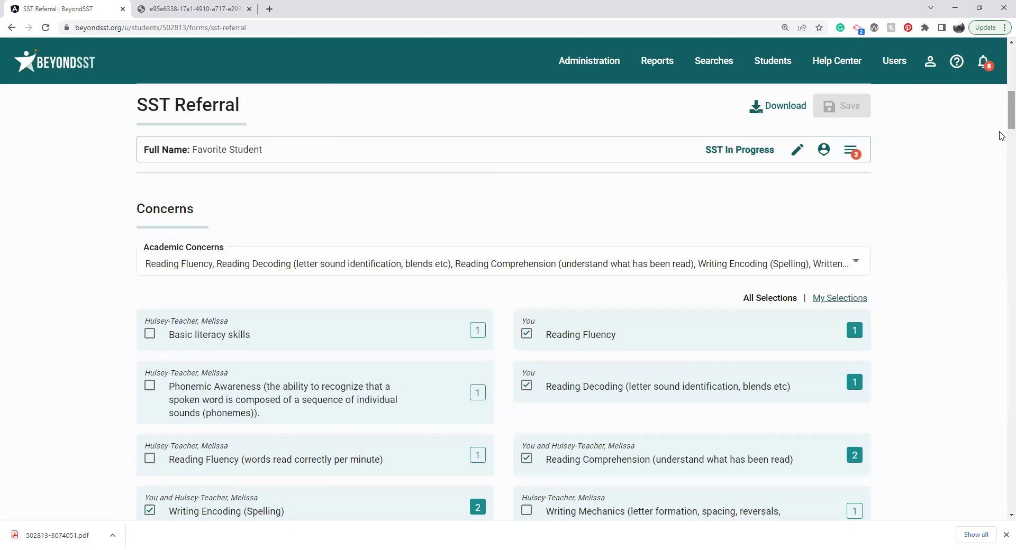
{"action": "scroll", "coordinate": [1002, 143], "scroll_direction": "down", "scroll_amount": 5}
{"action": "scroll", "coordinate": [1002, 148], "scroll_direction": "down", "scroll_amount": 6}
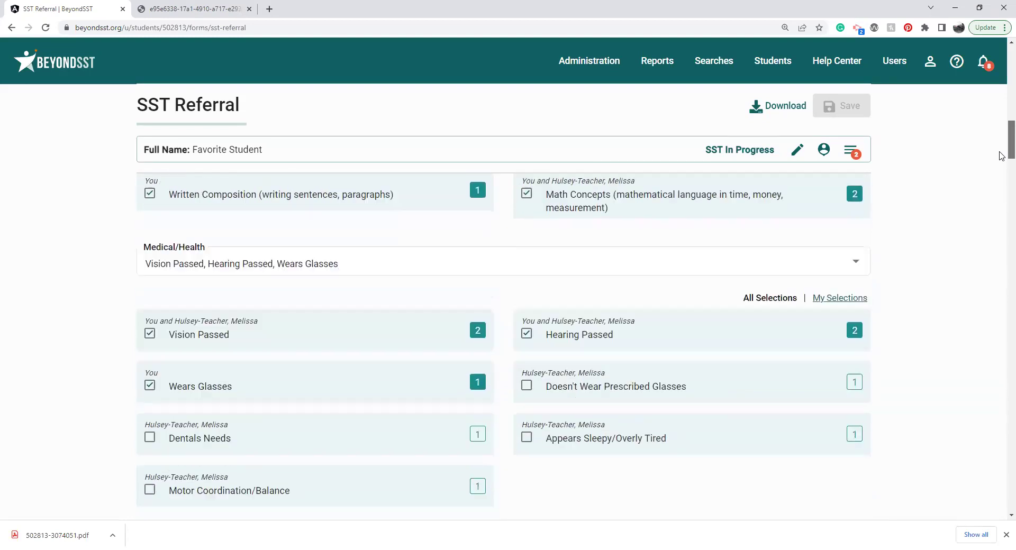
{"action": "scroll", "coordinate": [1002, 173], "scroll_direction": "down", "scroll_amount": 5}
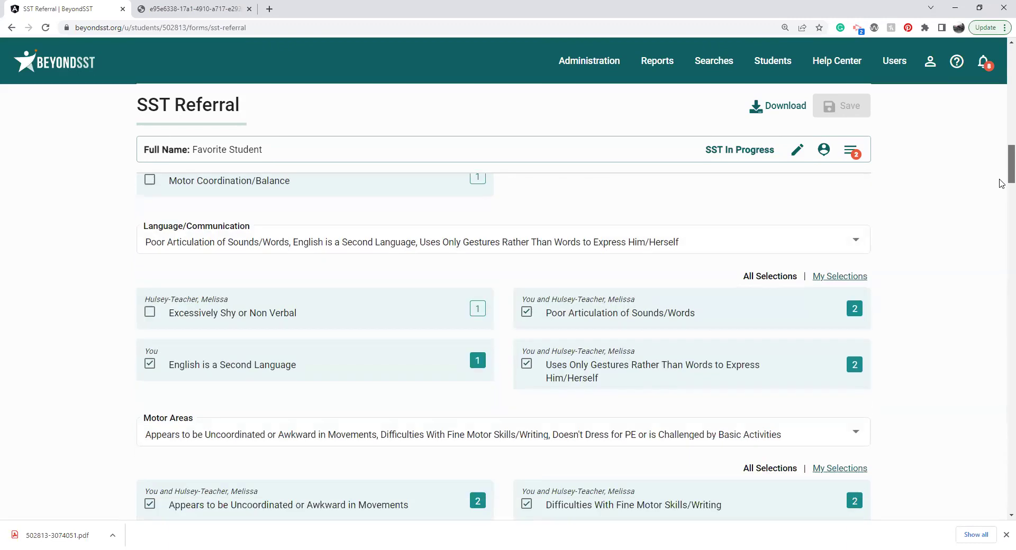
{"action": "scroll", "coordinate": [1002, 201], "scroll_direction": "down", "scroll_amount": 5}
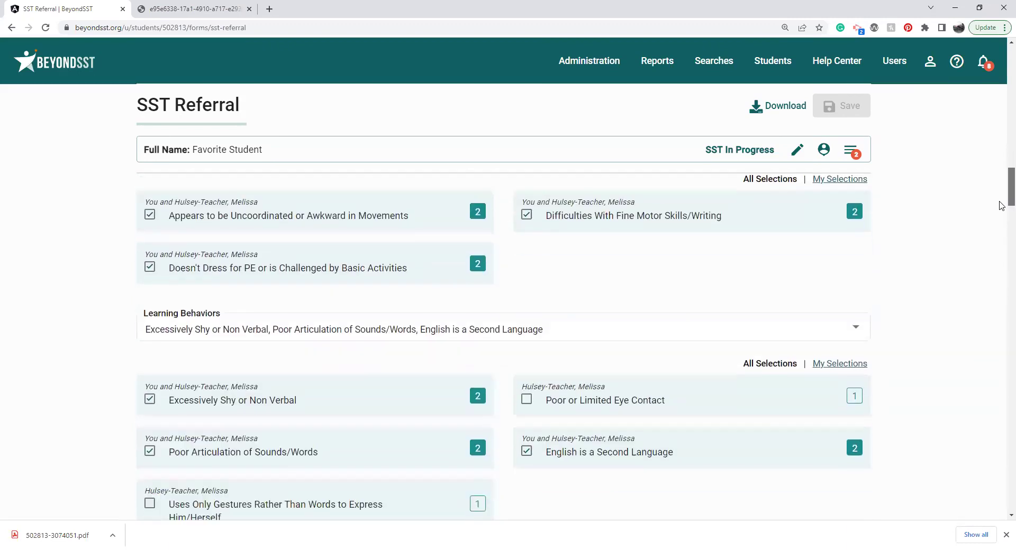
{"action": "scroll", "coordinate": [1002, 219], "scroll_direction": "down", "scroll_amount": 9}
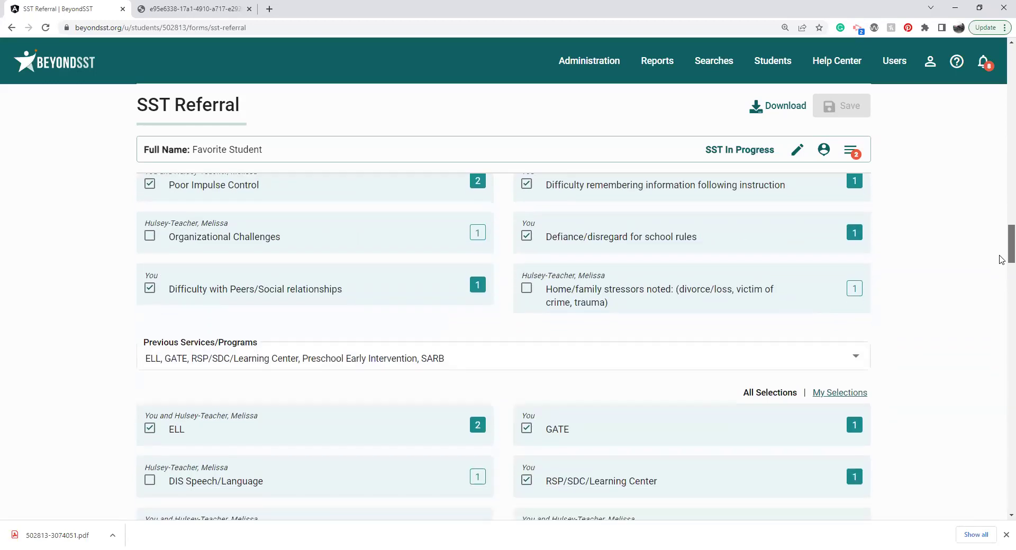
{"action": "left_click", "coordinate": [665, 360]}
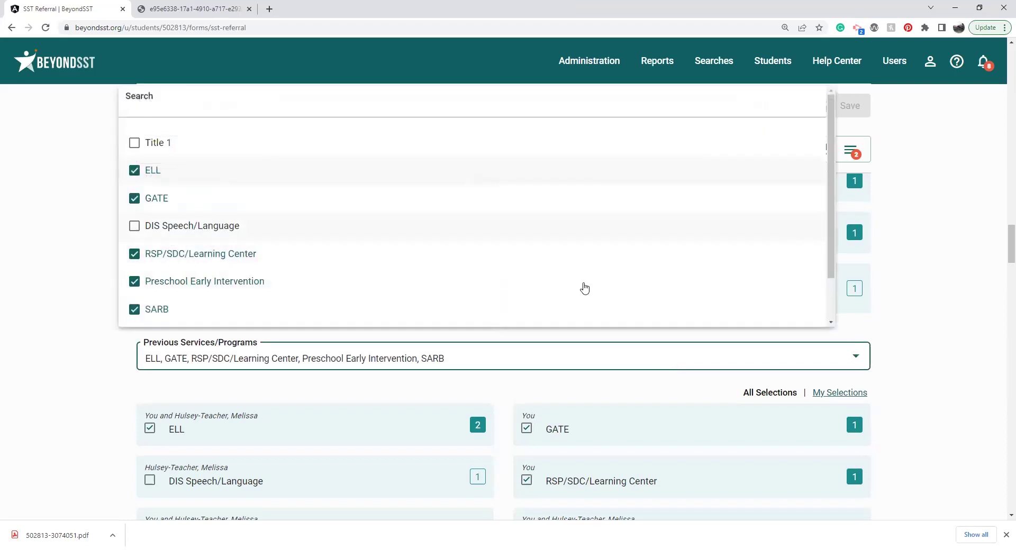
{"action": "left_click", "coordinate": [950, 341]}
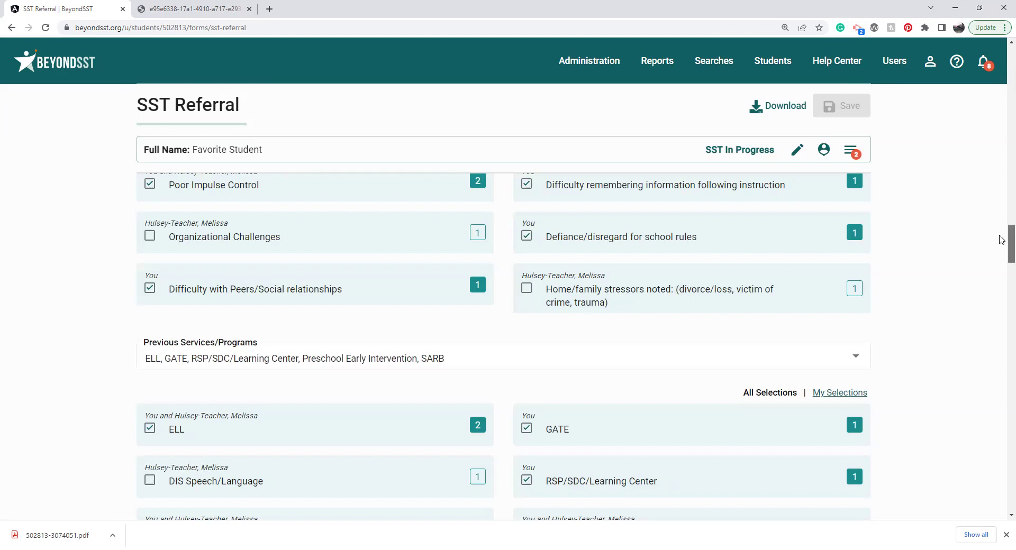
{"action": "left_click_drag", "start_coordinate": [1000, 236], "coordinate": [1003, 274]}
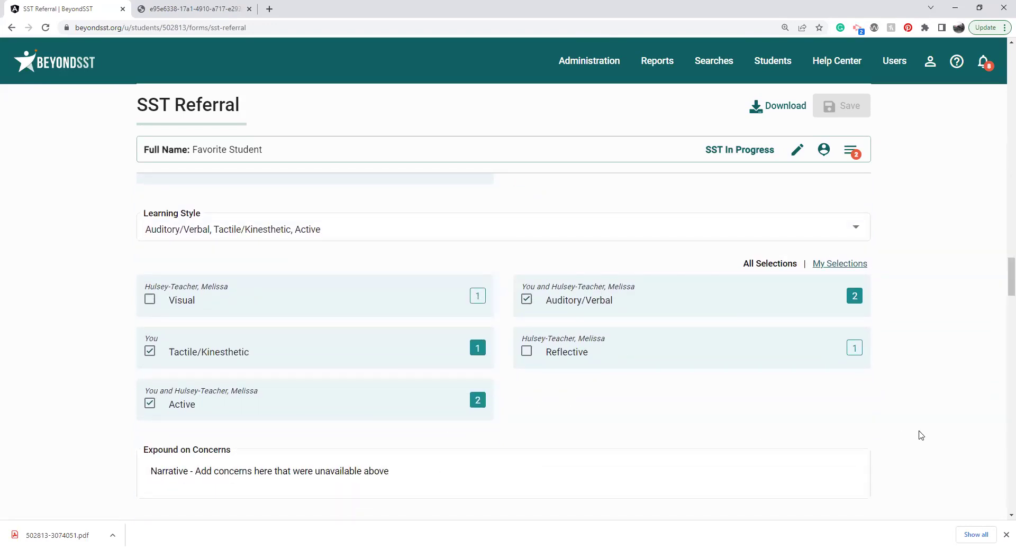
{"action": "left_click_drag", "start_coordinate": [1002, 292], "coordinate": [1002, 320]}
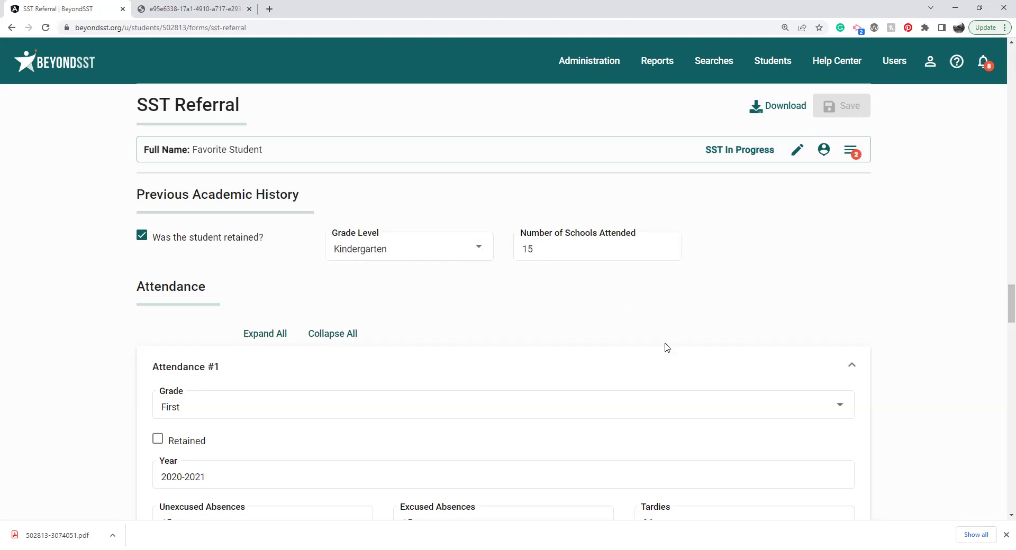
Step: Expand the Attendance #2 record, then scroll through Discipline History to the assessments
{"action": "left_click_drag", "start_coordinate": [1002, 311], "coordinate": [1002, 325]}
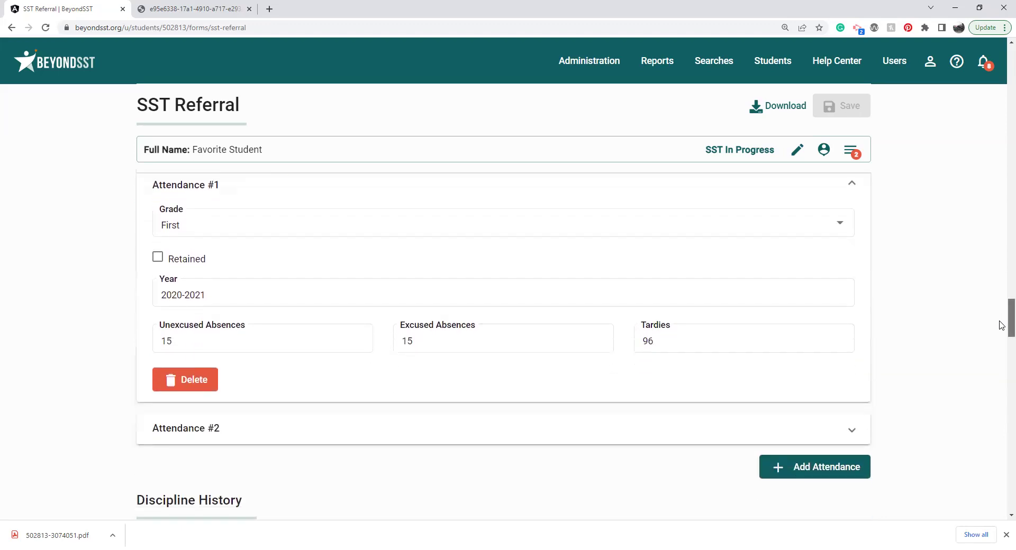
{"action": "left_click", "coordinate": [760, 444]}
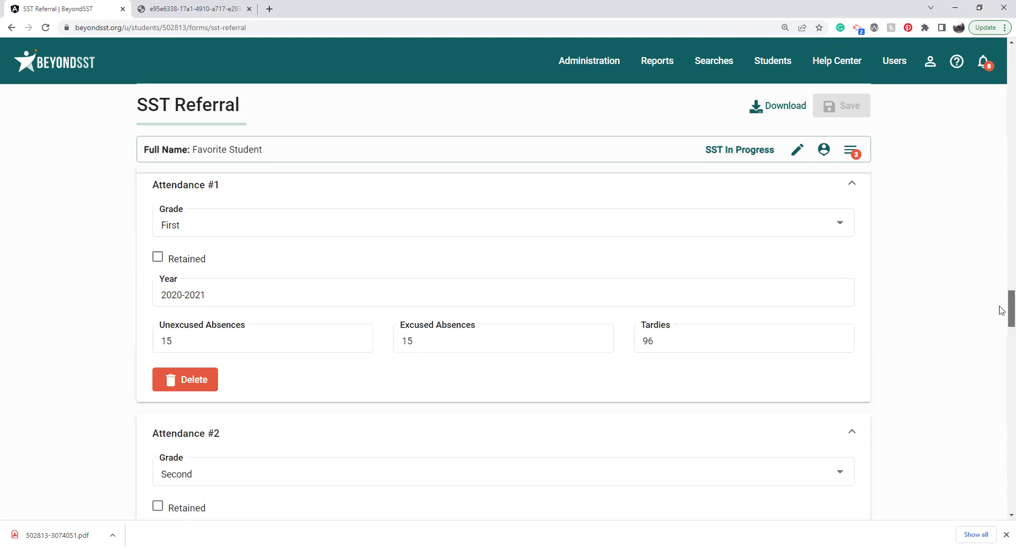
{"action": "scroll", "coordinate": [1003, 318], "scroll_direction": "down", "scroll_amount": 4}
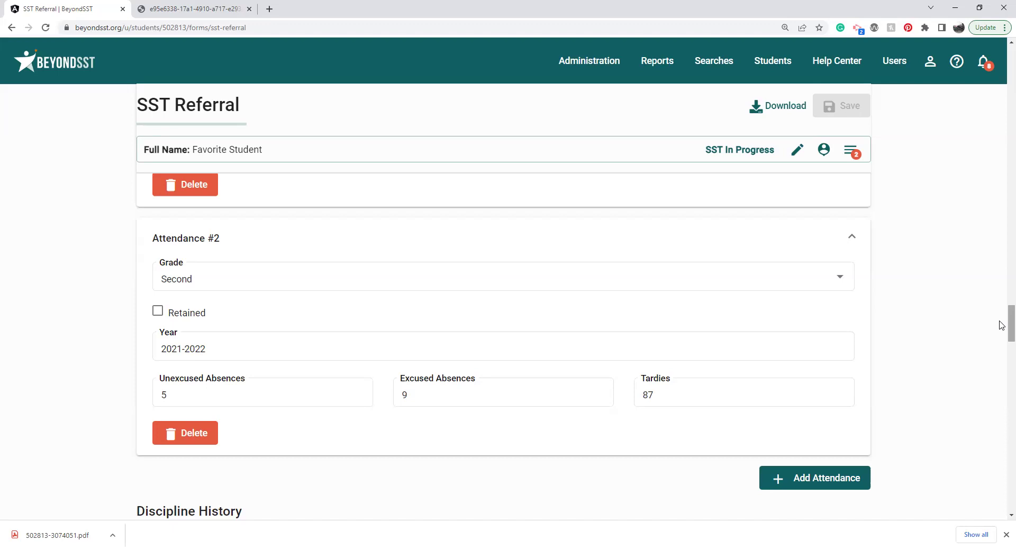
{"action": "left_click_drag", "start_coordinate": [1002, 325], "coordinate": [1002, 350]}
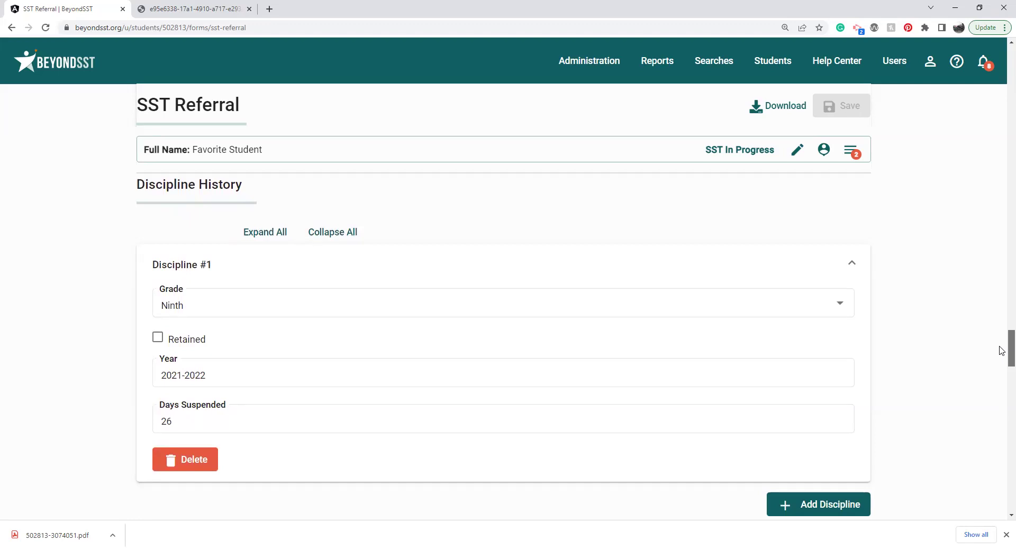
{"action": "left_click_drag", "start_coordinate": [1002, 351], "coordinate": [1002, 432]}
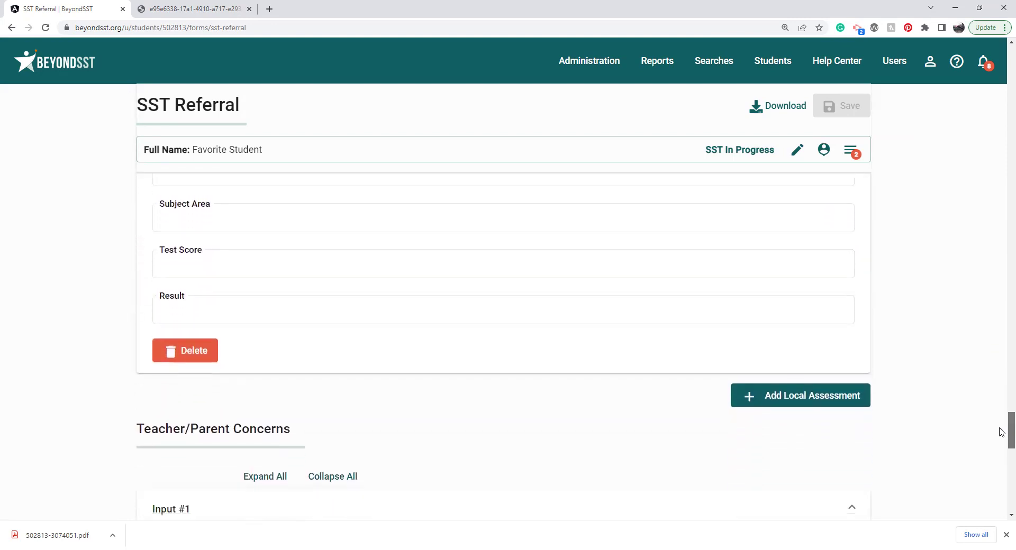
{"action": "left_click", "coordinate": [781, 398]}
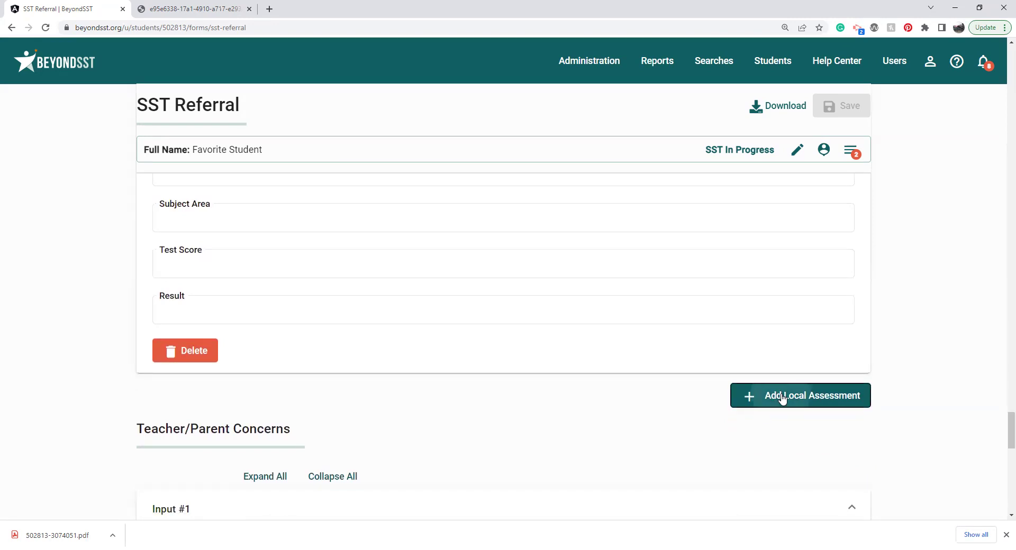
{"action": "left_click", "coordinate": [850, 403]}
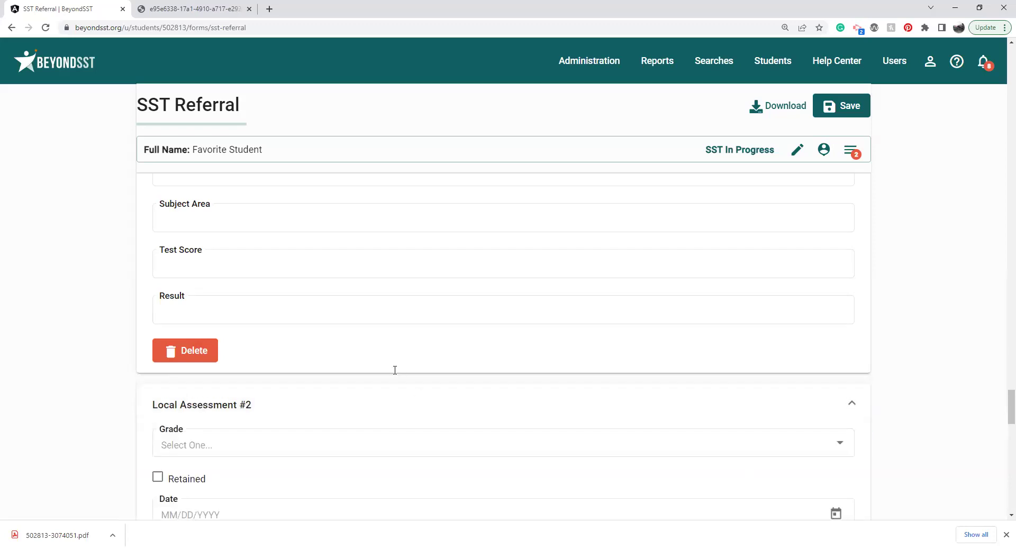
{"action": "left_click", "coordinate": [178, 352]}
{"action": "left_click", "coordinate": [574, 305]}
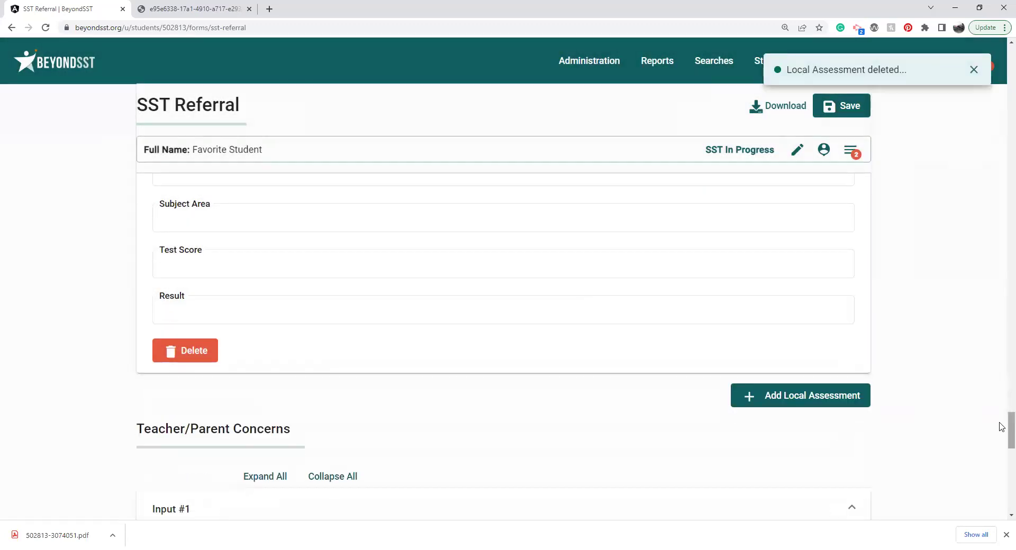
{"action": "left_click_drag", "start_coordinate": [1005, 427], "coordinate": [1002, 454]}
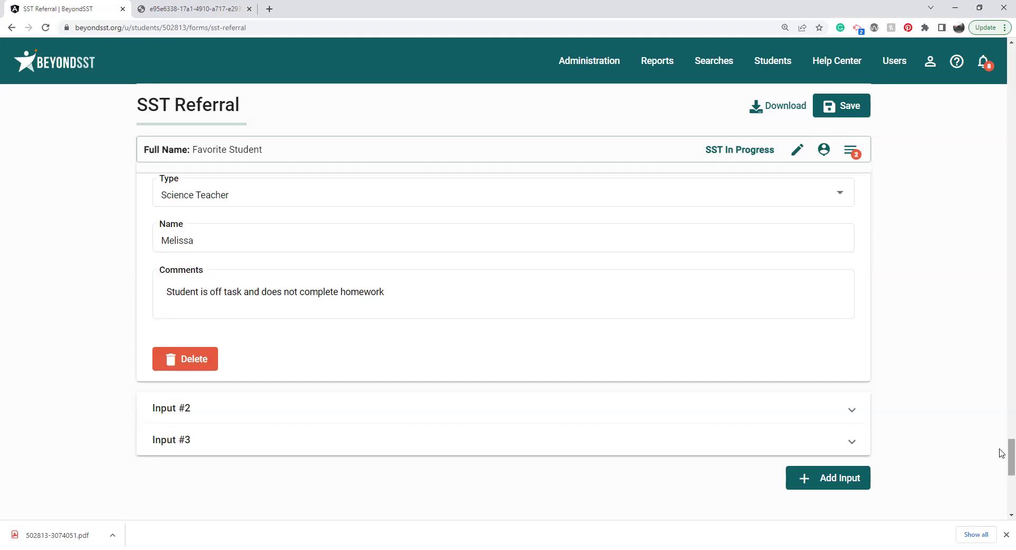
{"action": "left_click_drag", "start_coordinate": [1002, 454], "coordinate": [1002, 473]}
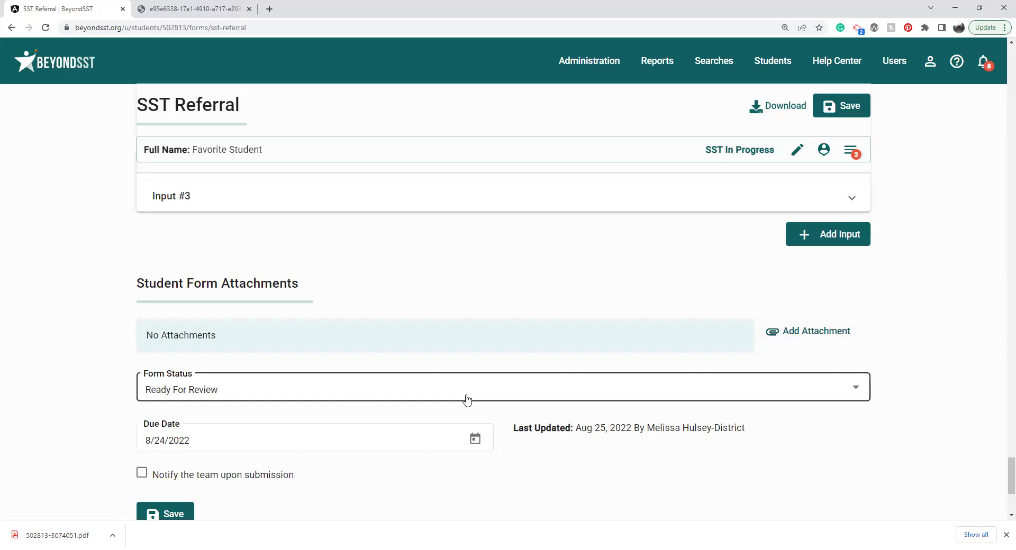
Step: Set the SST Referral's Form Status to Completed, save, and open ELL Supplemental Info
{"action": "left_click", "coordinate": [847, 151]}
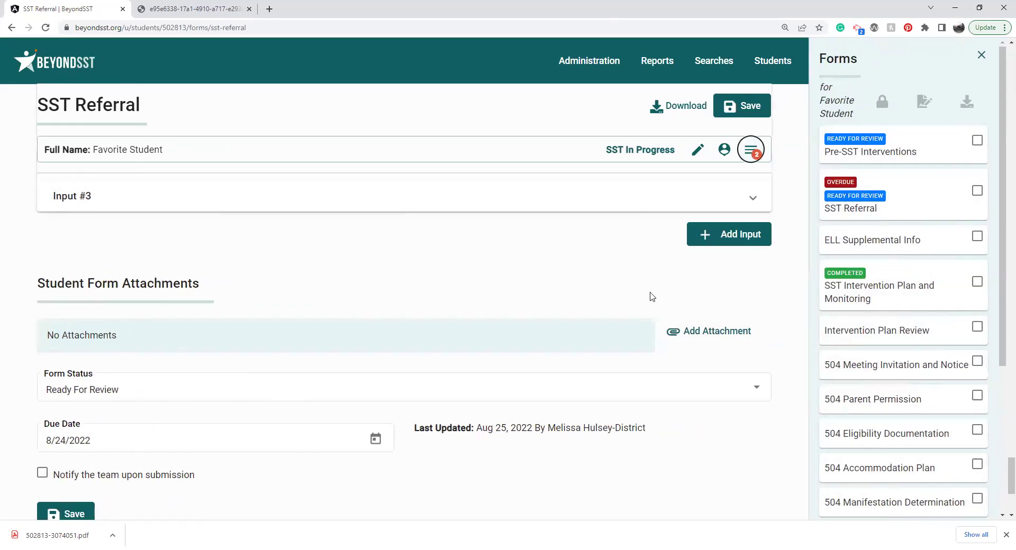
{"action": "left_click", "coordinate": [236, 395]}
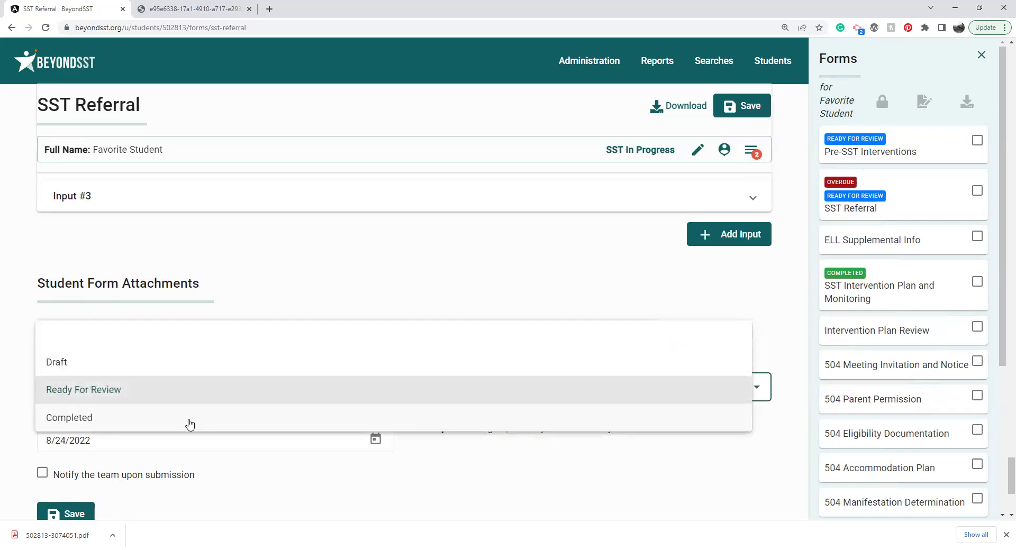
{"action": "left_click", "coordinate": [190, 418]}
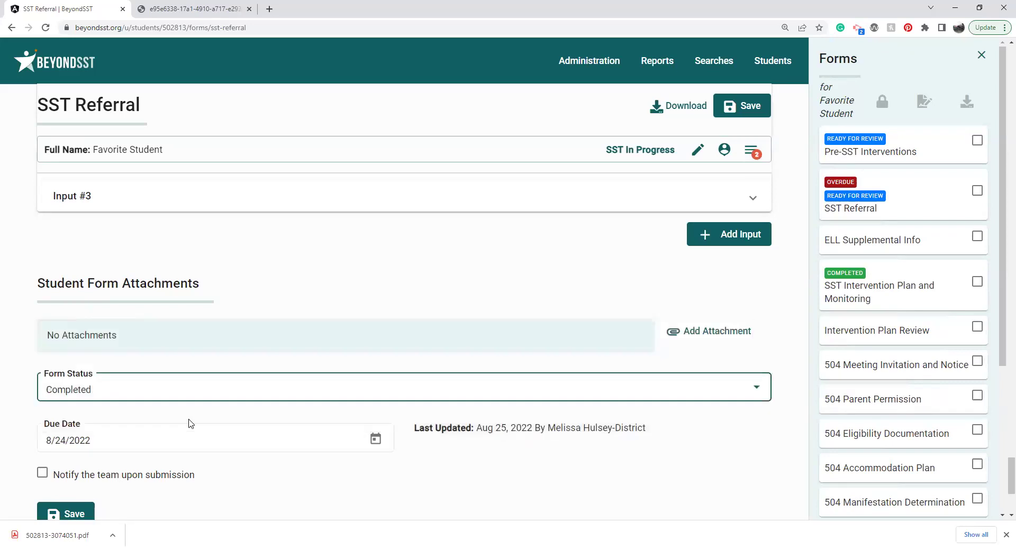
{"action": "left_click", "coordinate": [67, 514]}
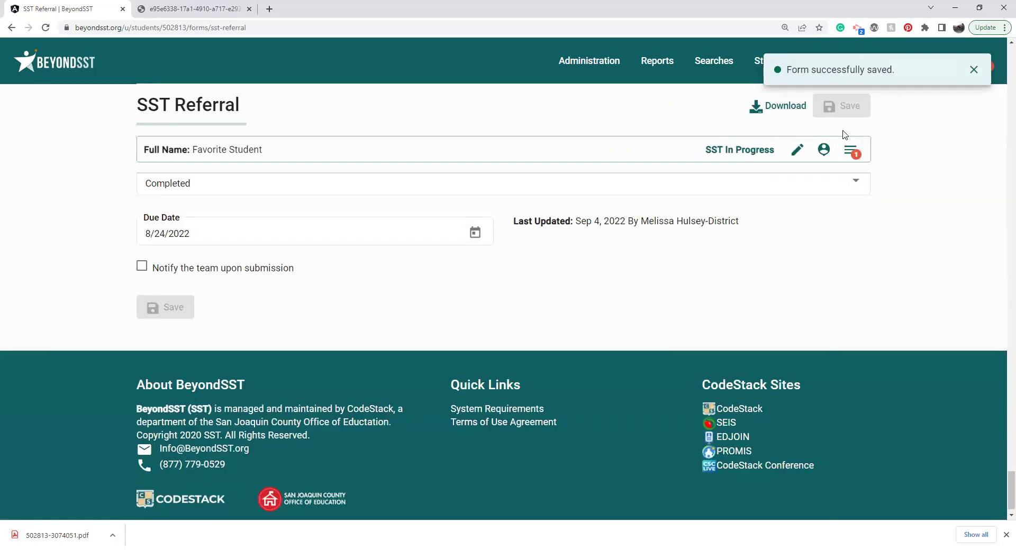
{"action": "left_click", "coordinate": [858, 149]}
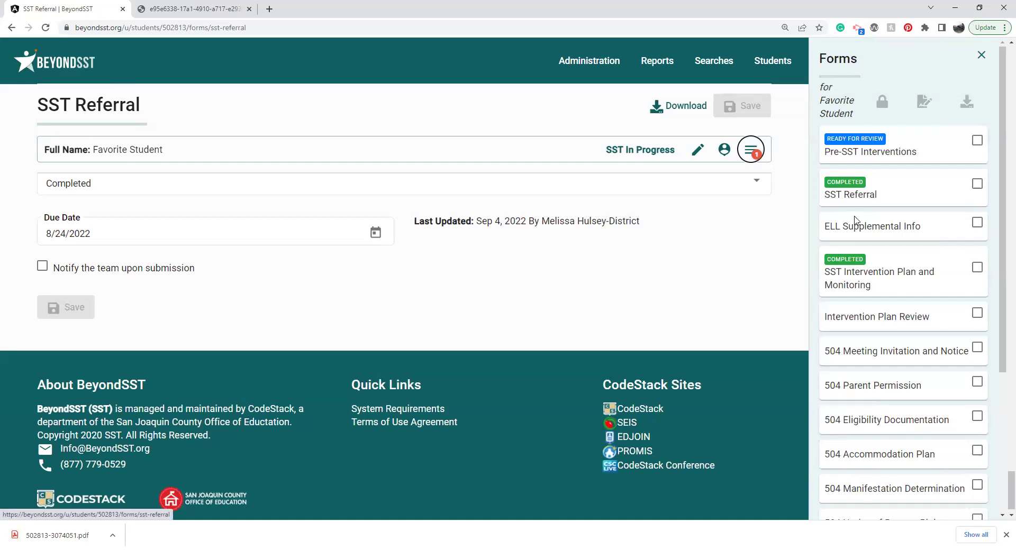
{"action": "left_click", "coordinate": [858, 231]}
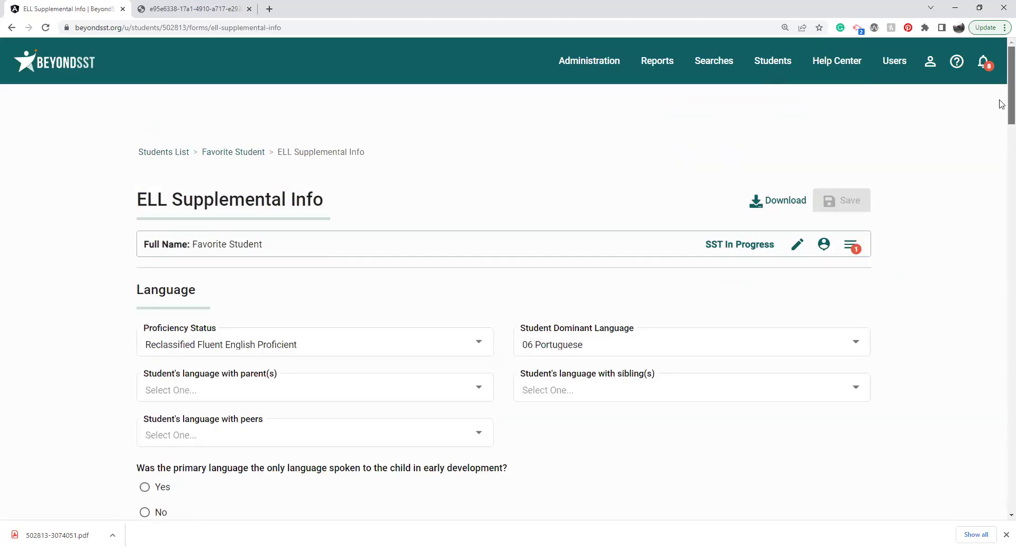
Step: Download the ELL Supplemental Info form as a Spanish PDF, then reopen the student's forms list
{"action": "scroll", "coordinate": [1002, 153], "scroll_direction": "down", "scroll_amount": 5}
{"action": "scroll", "coordinate": [1002, 153], "scroll_direction": "down", "scroll_amount": 10}
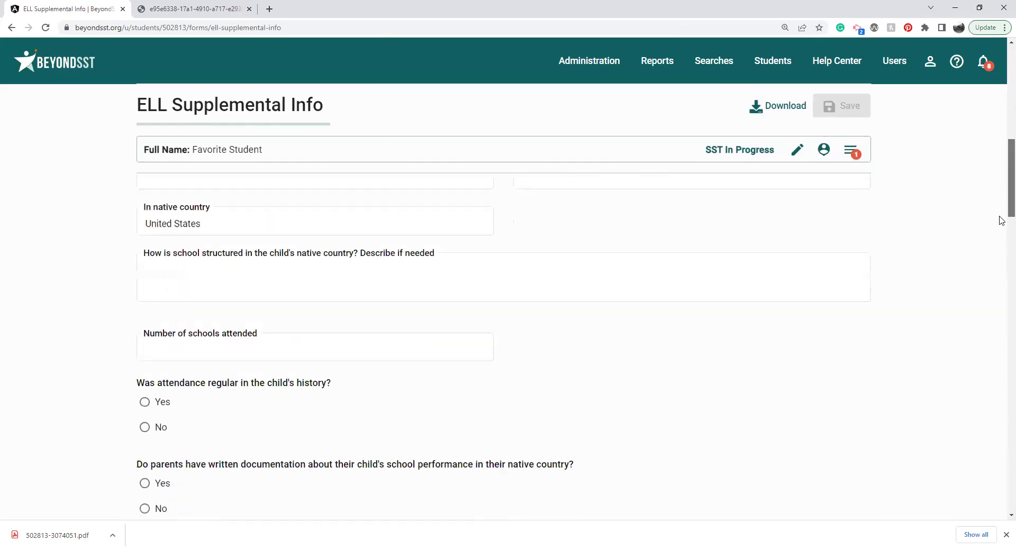
{"action": "scroll", "coordinate": [1001, 238], "scroll_direction": "down", "scroll_amount": 8}
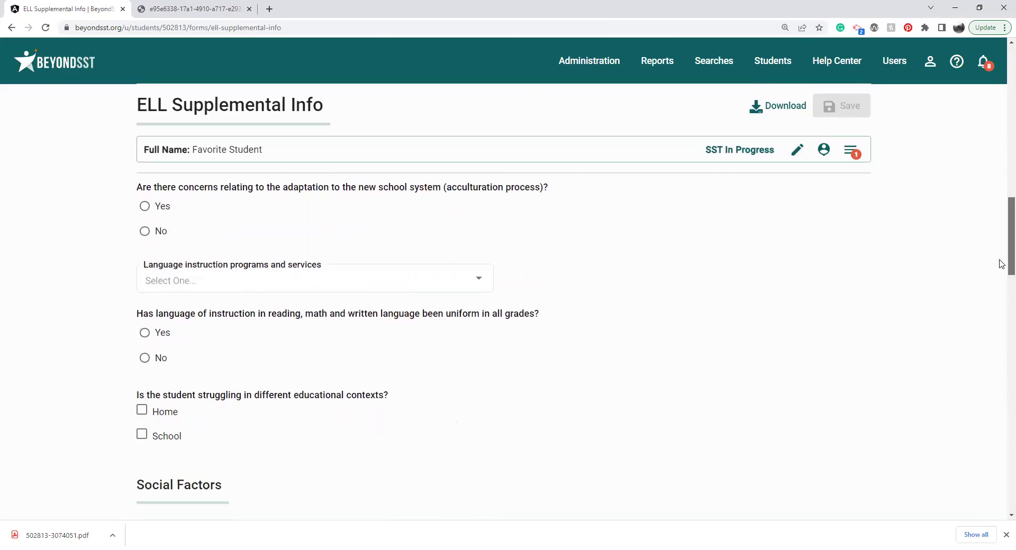
{"action": "left_click", "coordinate": [769, 109]}
{"action": "left_click", "coordinate": [762, 172]}
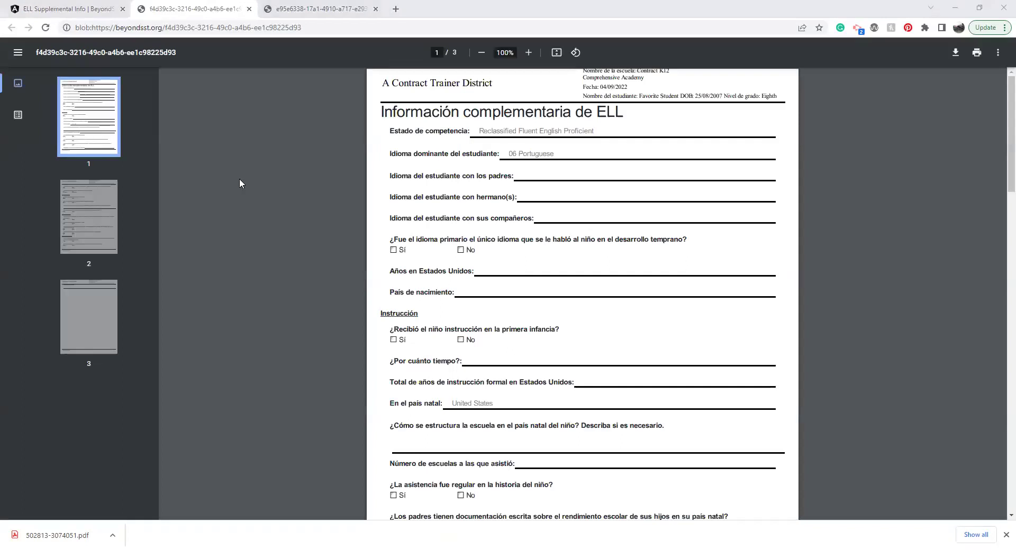
{"action": "left_click", "coordinate": [83, 8]}
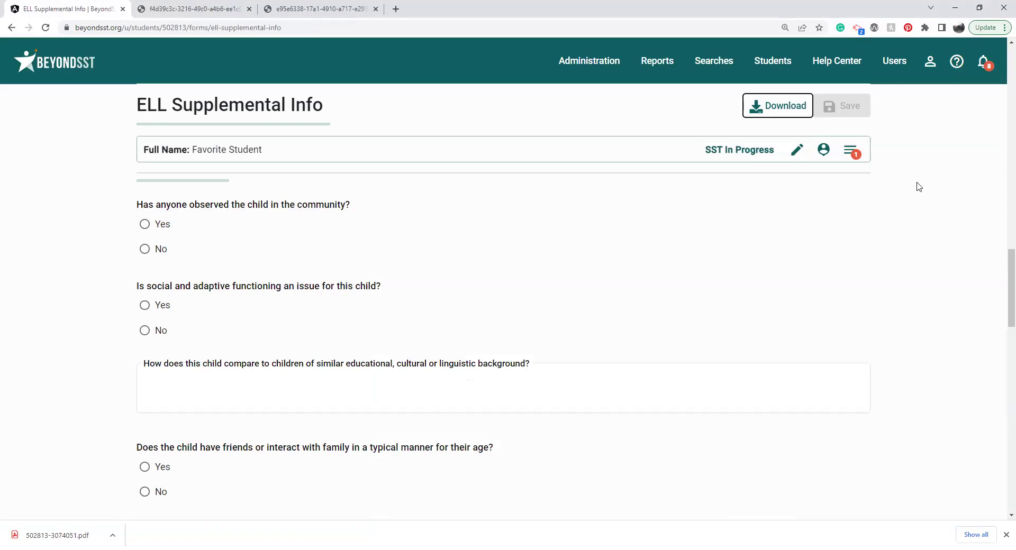
{"action": "left_click", "coordinate": [850, 158]}
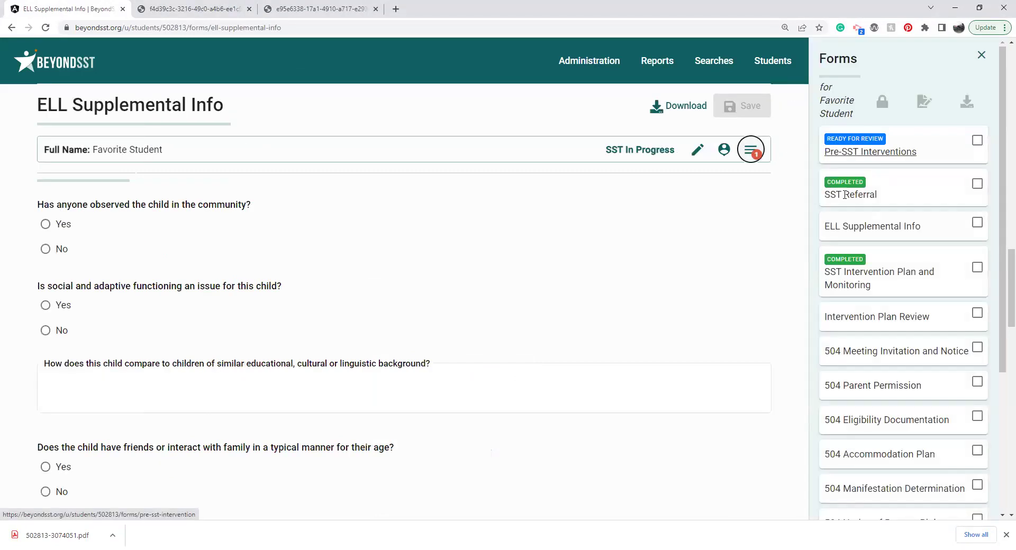
Step: Open SST Intervention Plan and Monitoring and review its date, strategies and Intervention Checklist
{"action": "left_click", "coordinate": [856, 274]}
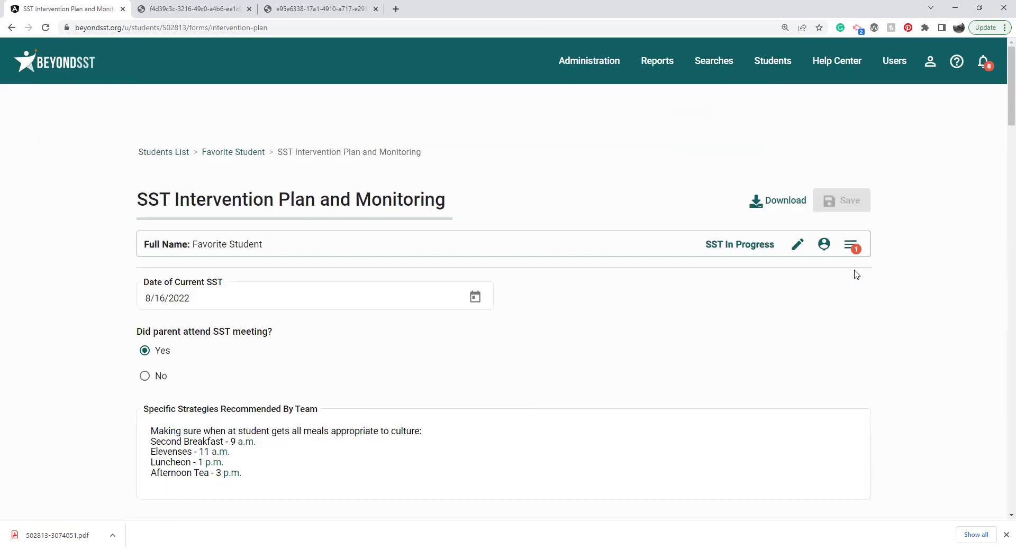
{"action": "left_click", "coordinate": [419, 295]}
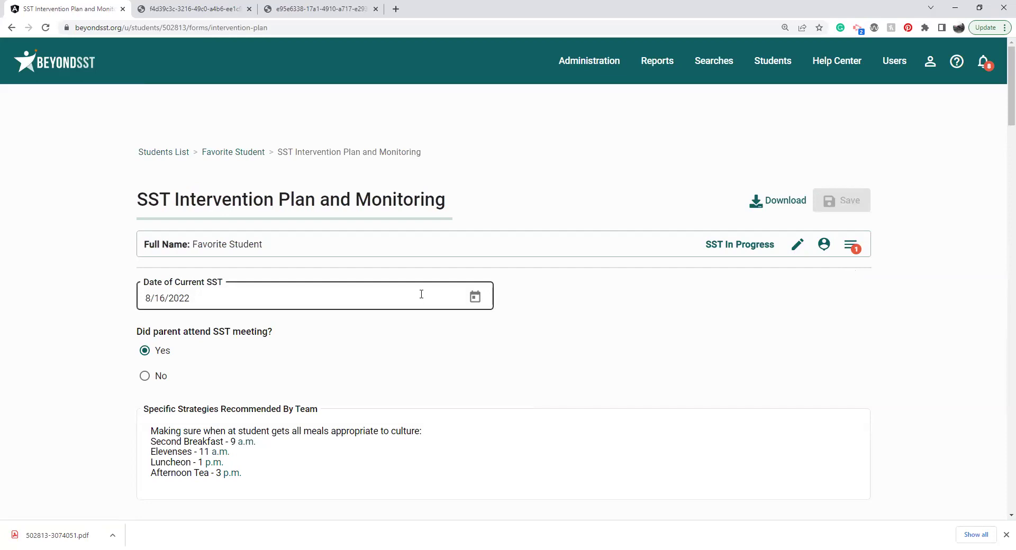
{"action": "left_click", "coordinate": [179, 341]}
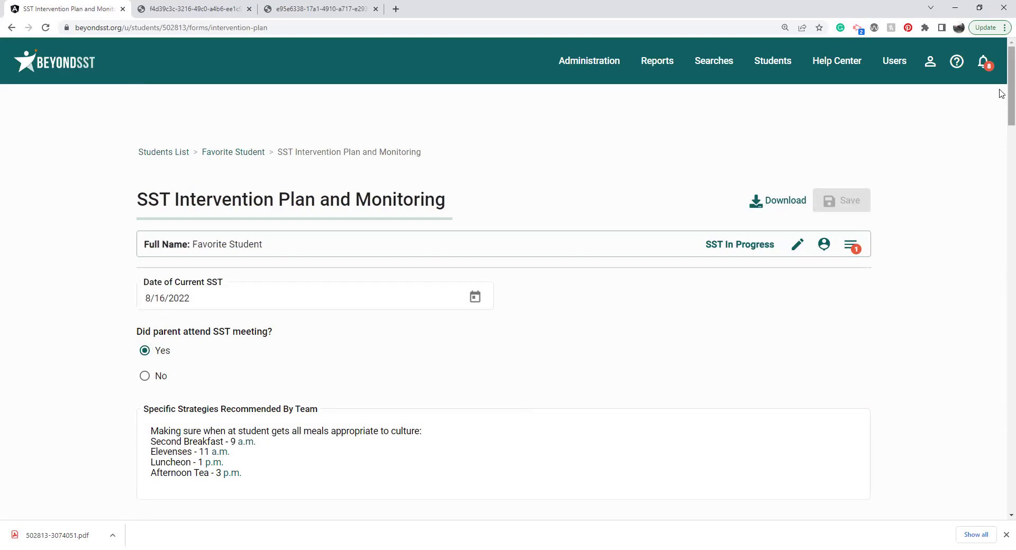
{"action": "scroll", "coordinate": [388, 249], "scroll_direction": "down", "scroll_amount": 2}
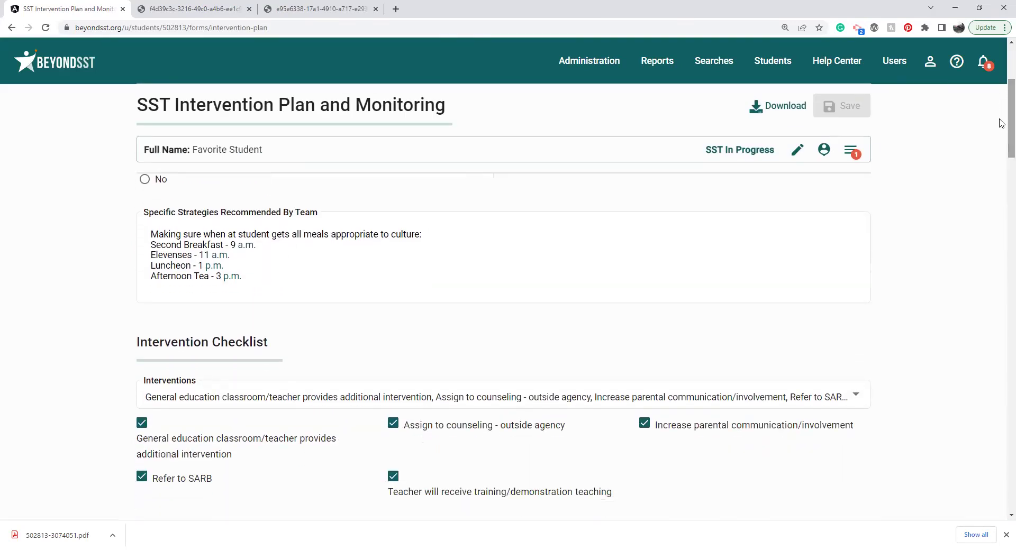
{"action": "left_click", "coordinate": [353, 272]}
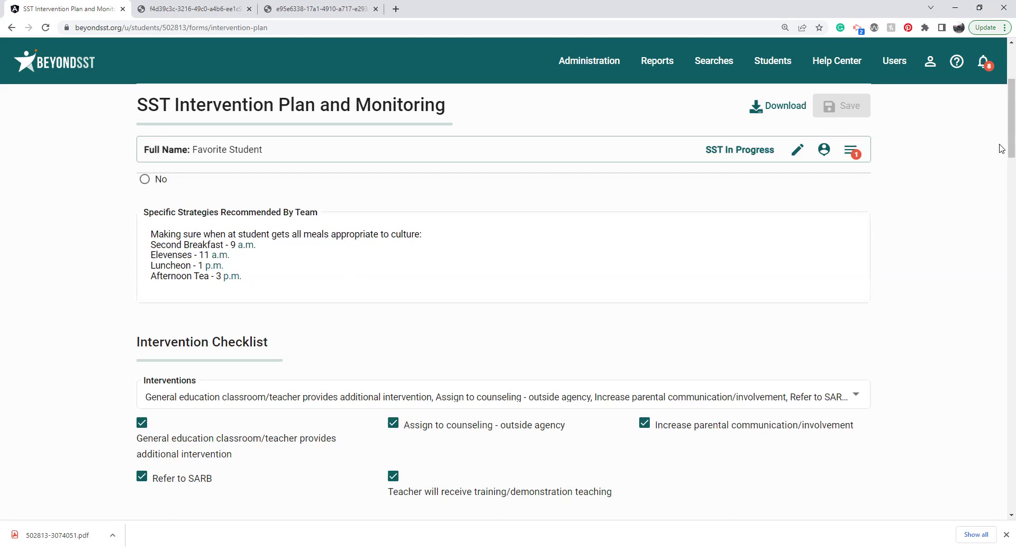
{"action": "scroll", "coordinate": [1001, 149], "scroll_direction": "down", "scroll_amount": 2}
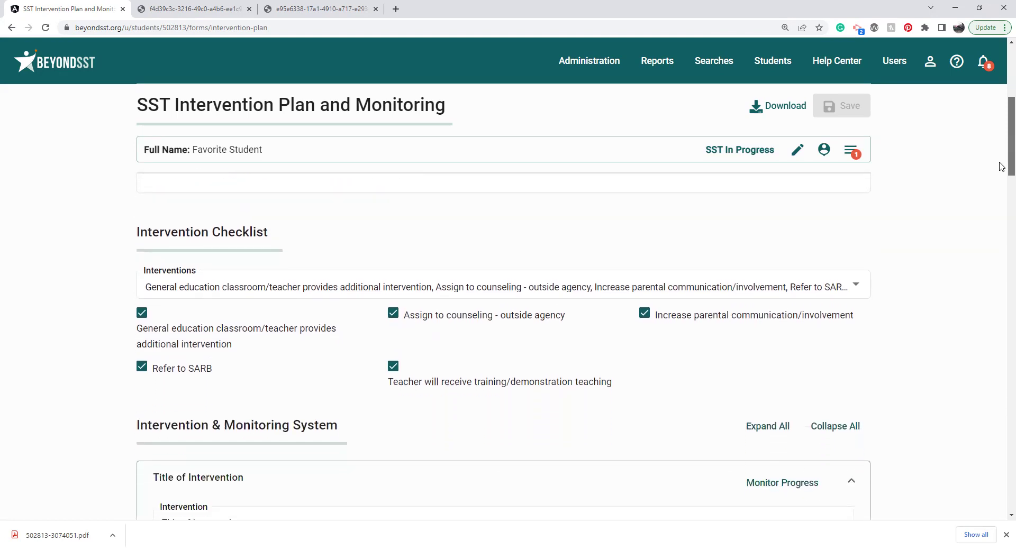
Step: Add 'Assign to counseling - at school' to the selected interventions
{"action": "left_click", "coordinate": [810, 287]}
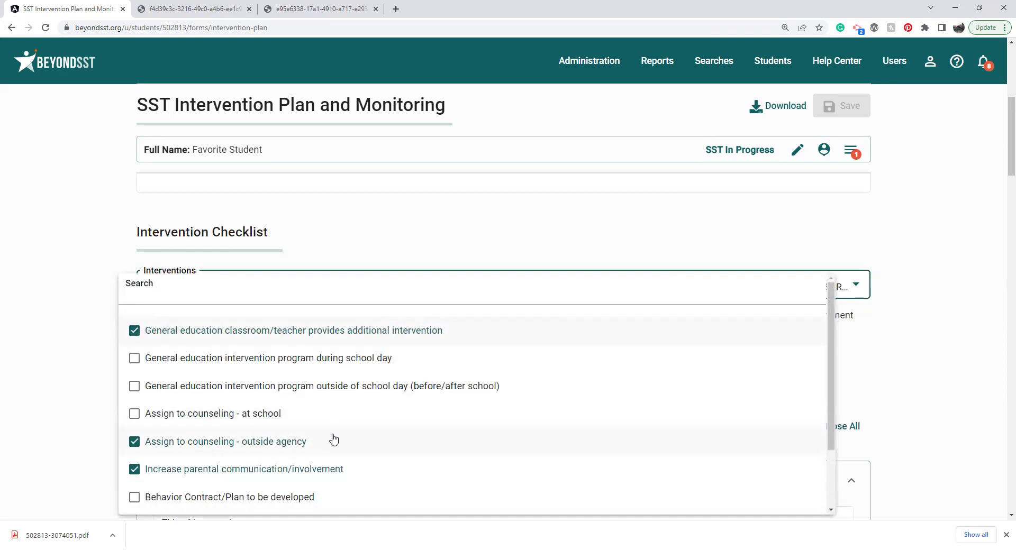
{"action": "left_click", "coordinate": [215, 418]}
{"action": "left_click", "coordinate": [69, 444]}
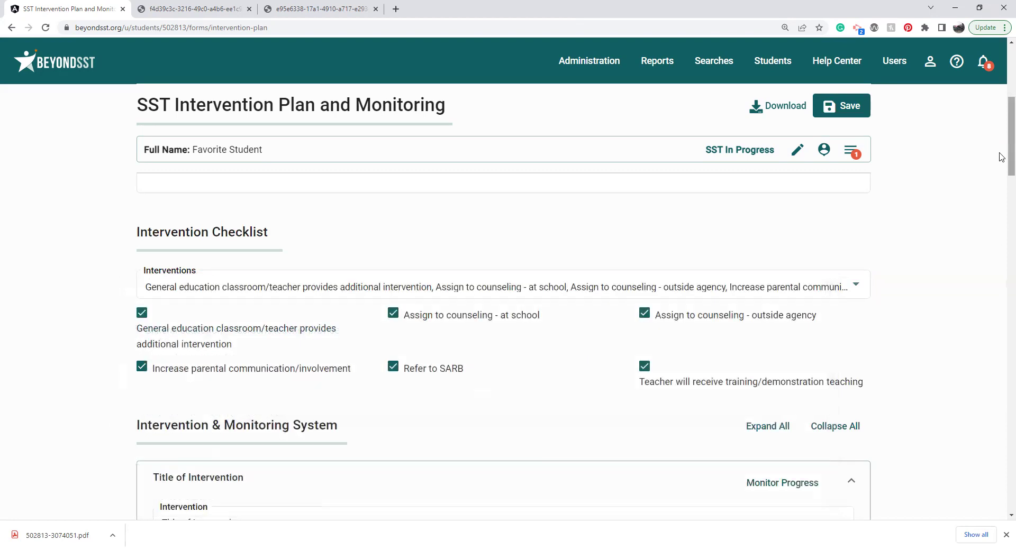
Step: Collapse all Intervention & Monitoring System panels and scroll to the intervention list
{"action": "scroll", "coordinate": [1002, 159], "scroll_direction": "down", "scroll_amount": 1}
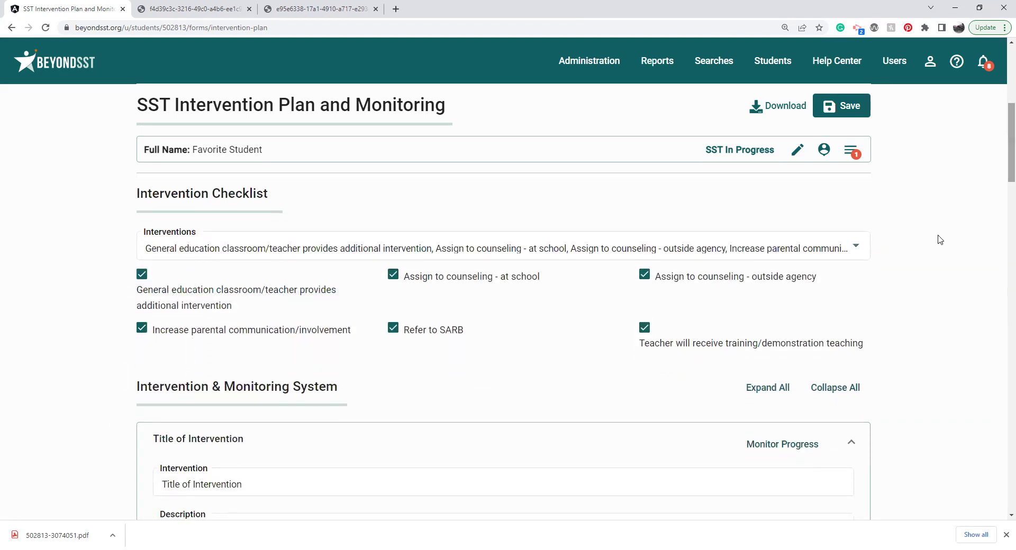
{"action": "left_click", "coordinate": [835, 388]}
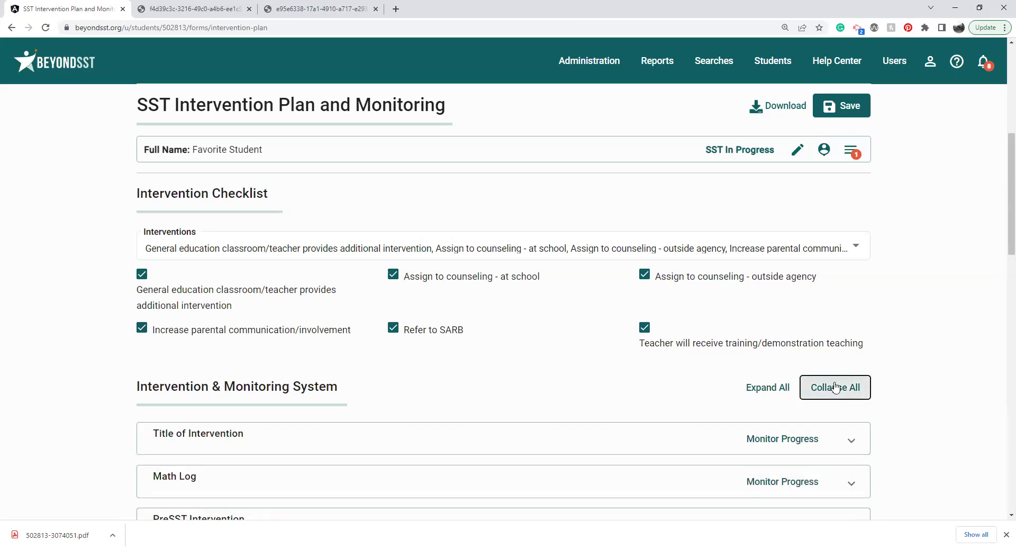
{"action": "scroll", "coordinate": [1002, 198], "scroll_direction": "down", "scroll_amount": 2}
{"action": "scroll", "coordinate": [1002, 198], "scroll_direction": "down", "scroll_amount": 2}
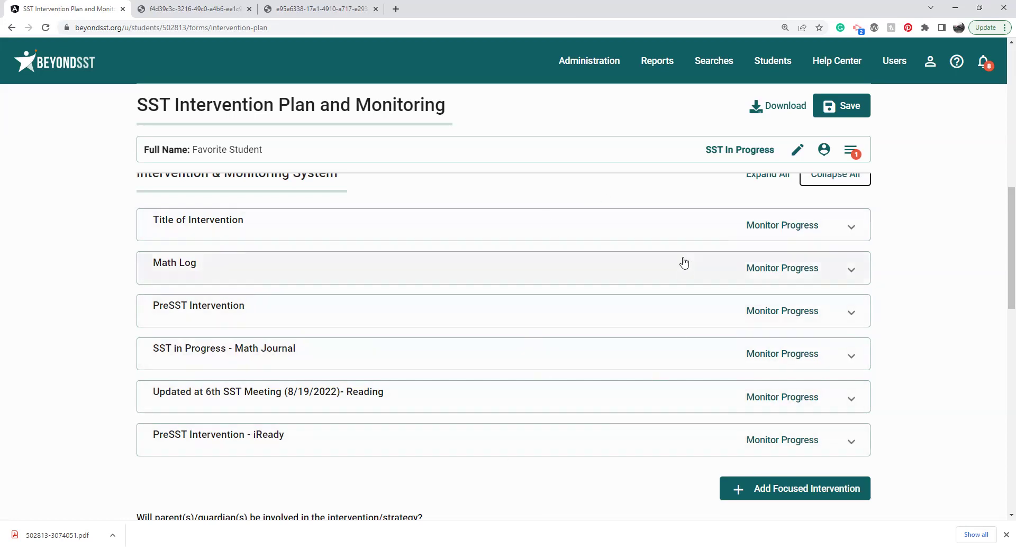
Step: Add Focused Intervention #7 and name it 'Intervention Title'
{"action": "left_click", "coordinate": [770, 490]}
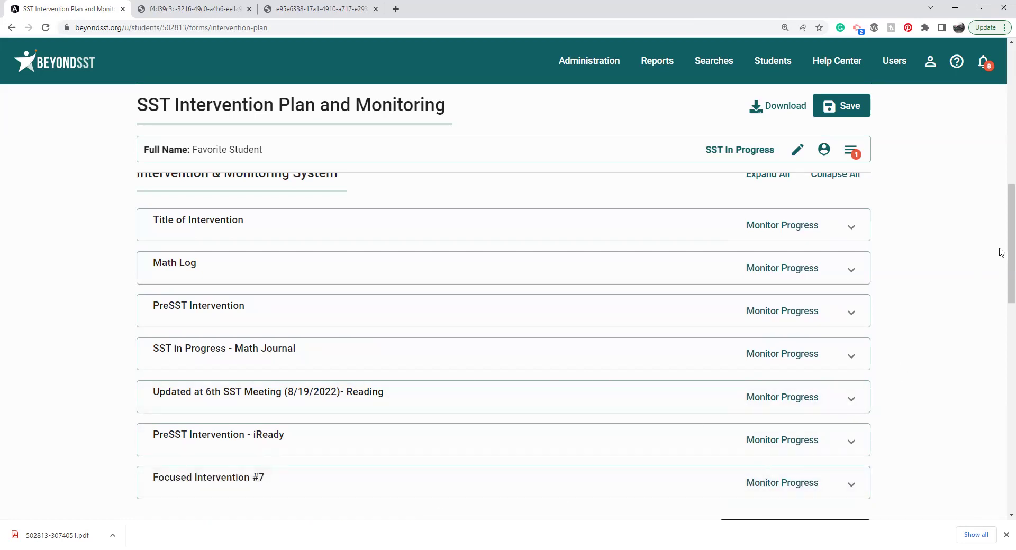
{"action": "left_click_drag", "start_coordinate": [1002, 253], "coordinate": [1002, 297]}
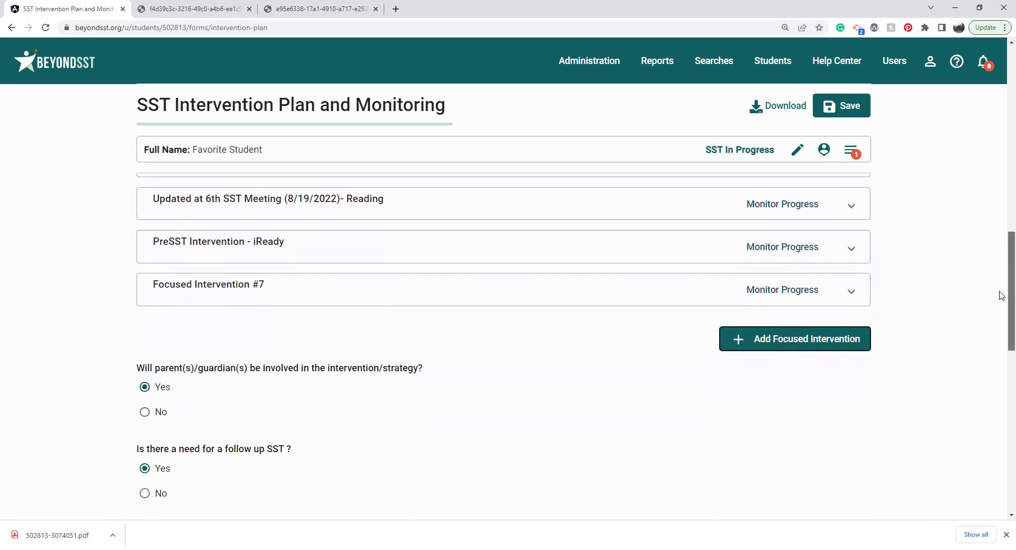
{"action": "left_click", "coordinate": [859, 273]}
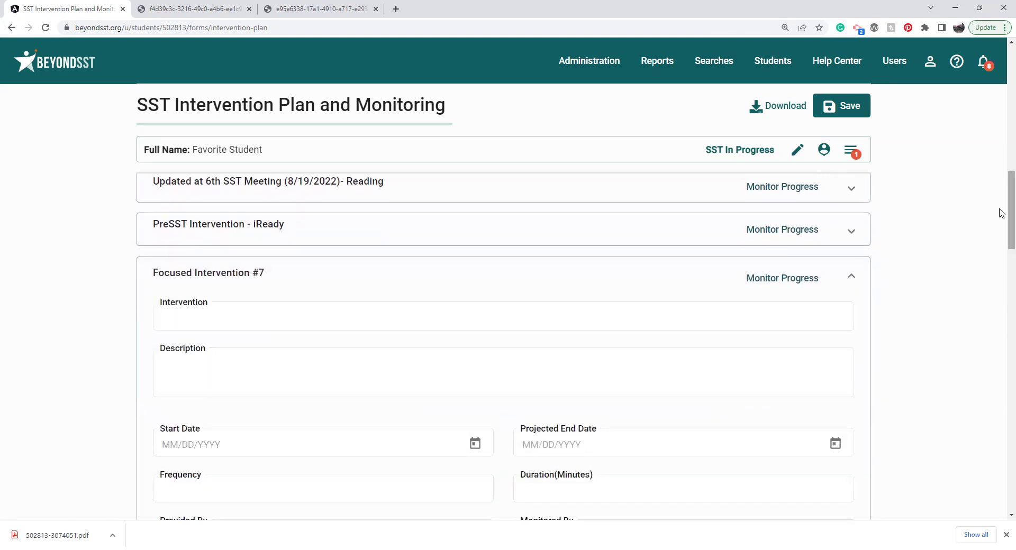
{"action": "scroll", "coordinate": [831, 245], "scroll_direction": "down", "scroll_amount": 1}
{"action": "left_click", "coordinate": [542, 277]}
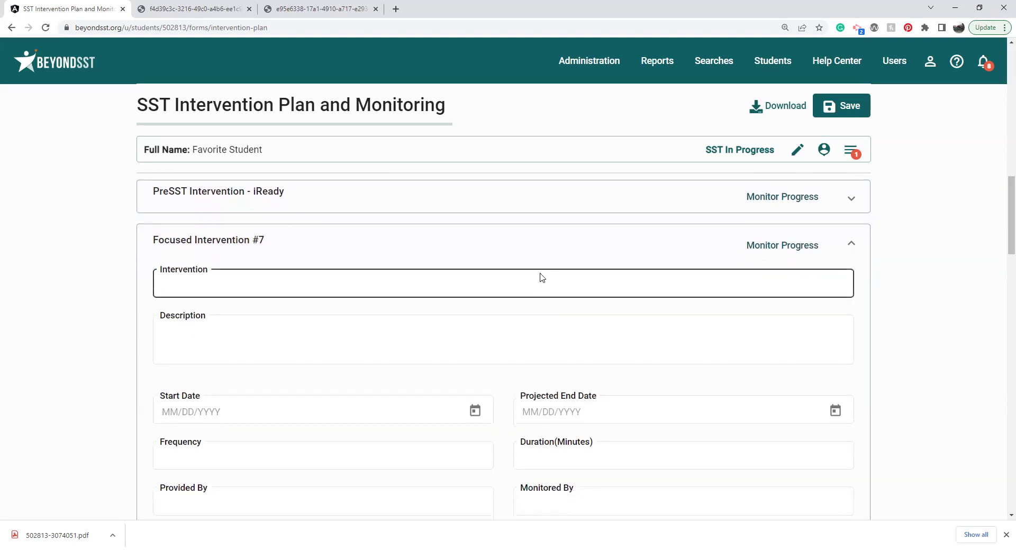
{"action": "left_click", "coordinate": [542, 277]}
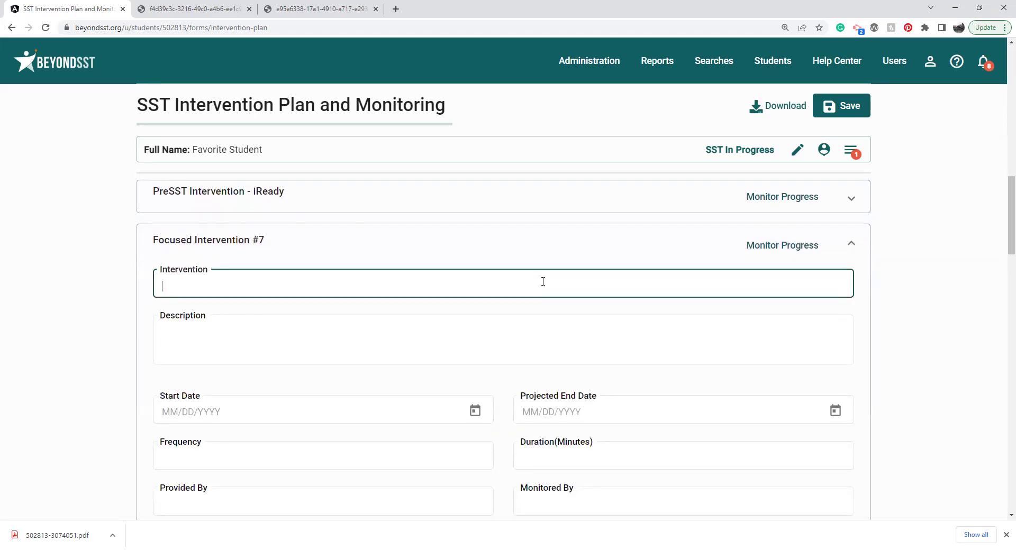
{"action": "type", "text": "Interve"}
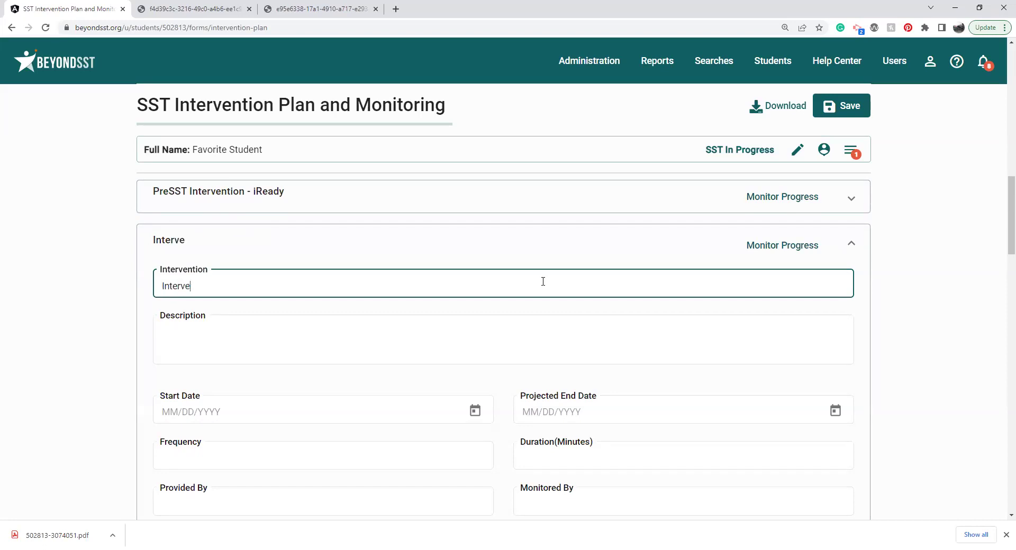
{"action": "type", "text": "ntion Title"}
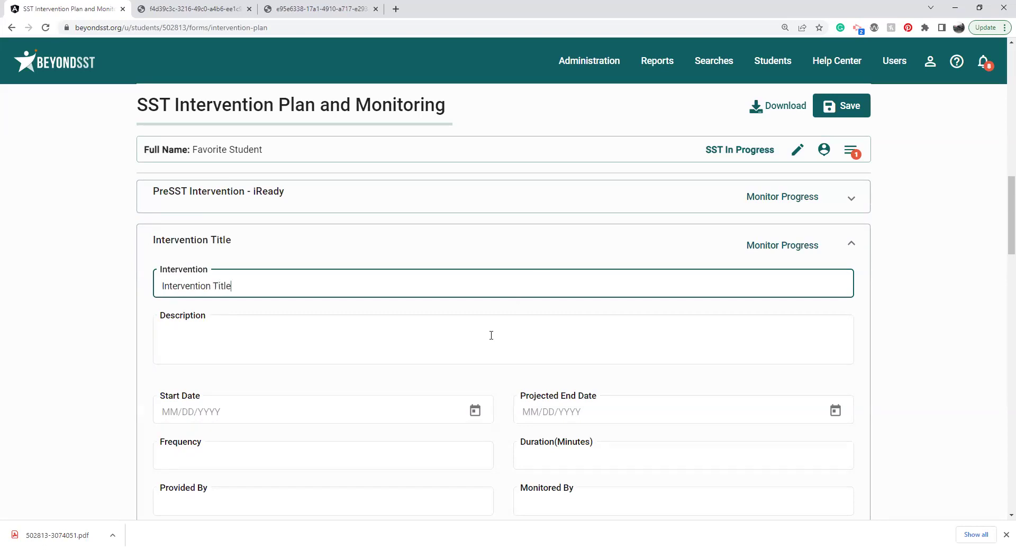
{"action": "left_click", "coordinate": [488, 340]}
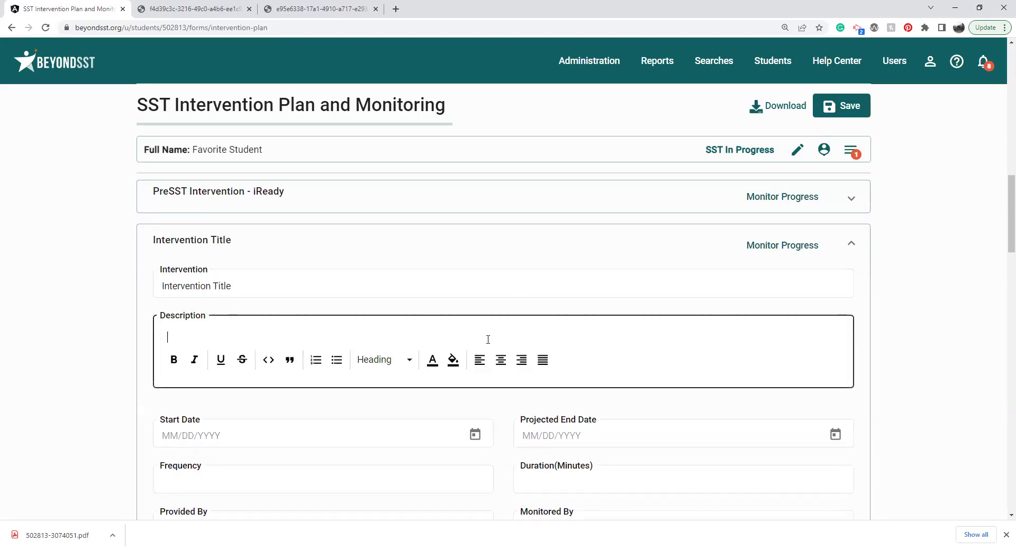
Step: Set the start date to 9/5/2022 and the projected end date to 11/30/2022
{"action": "left_click", "coordinate": [474, 433]}
{"action": "left_click", "coordinate": [476, 411]}
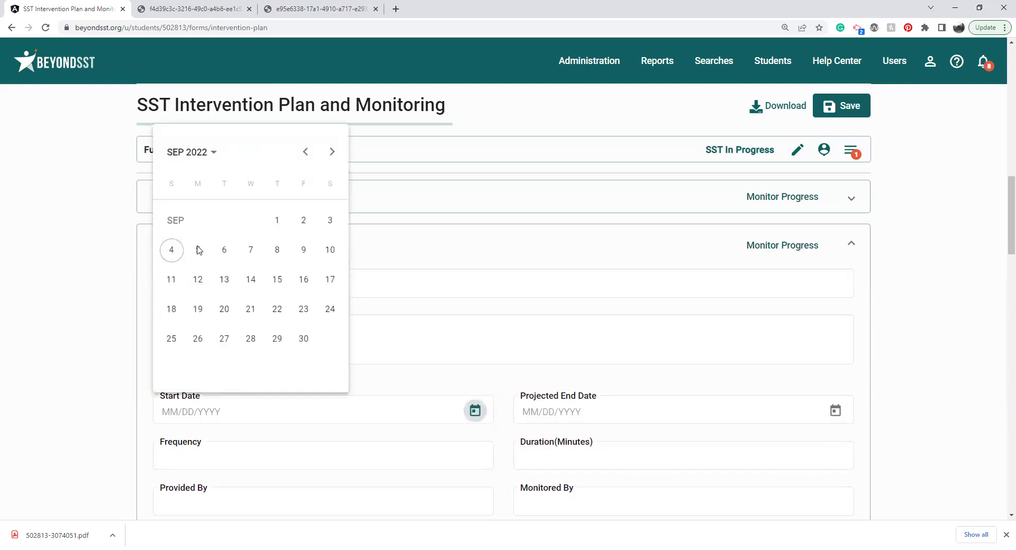
{"action": "left_click", "coordinate": [197, 249]}
{"action": "left_click", "coordinate": [835, 412]}
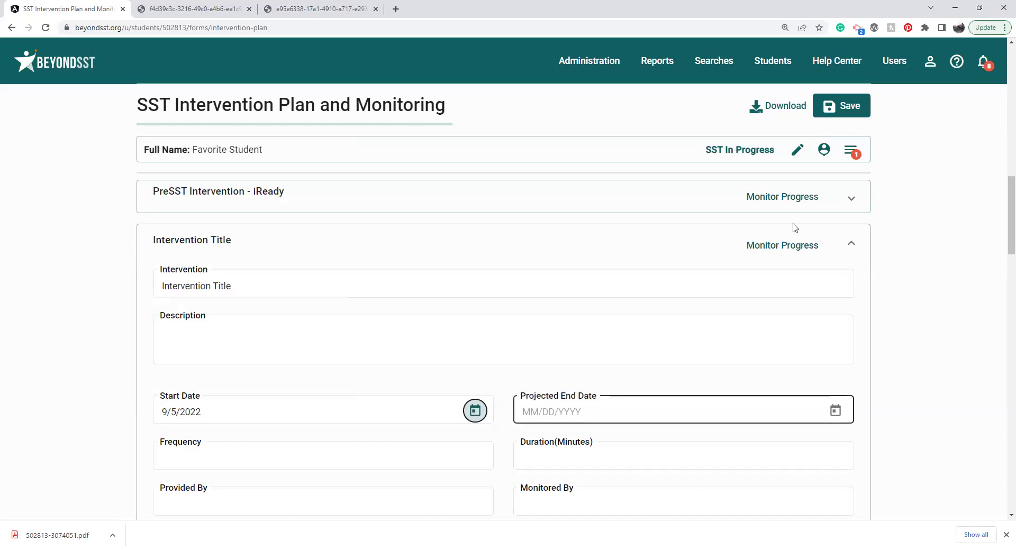
{"action": "left_click", "coordinate": [693, 153]}
{"action": "left_click", "coordinate": [693, 153]}
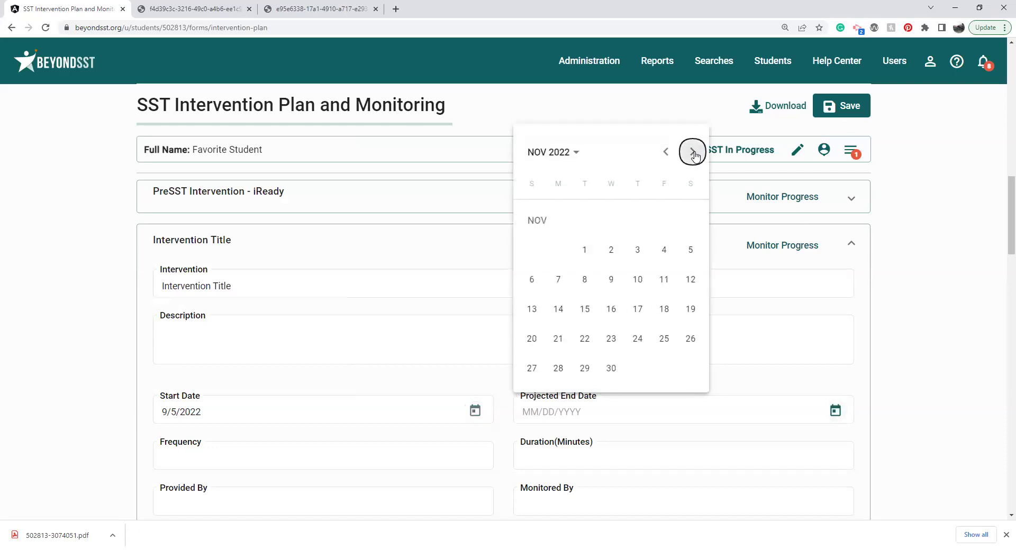
{"action": "left_click", "coordinate": [611, 369]}
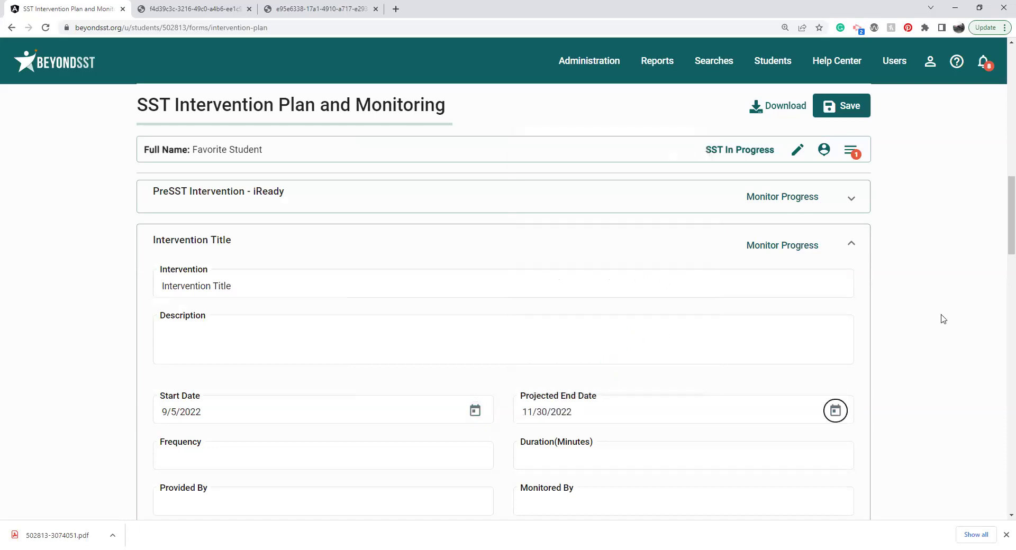
{"action": "scroll", "coordinate": [1002, 228], "scroll_direction": "down", "scroll_amount": 1}
{"action": "scroll", "coordinate": [1002, 228], "scroll_direction": "down", "scroll_amount": 1}
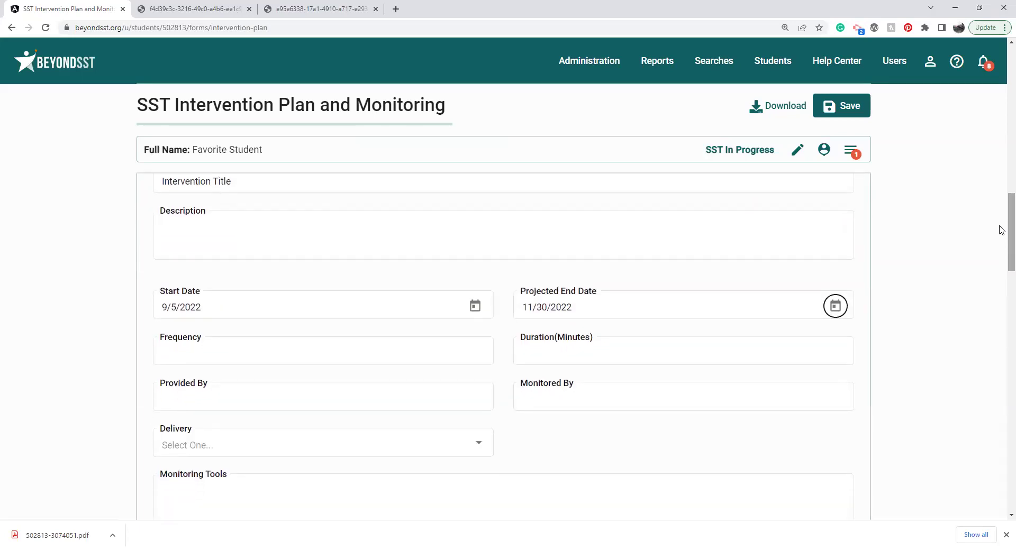
Step: Enter Frequency 'Daily' and Duration of 20 minutes
{"action": "left_click", "coordinate": [457, 352]}
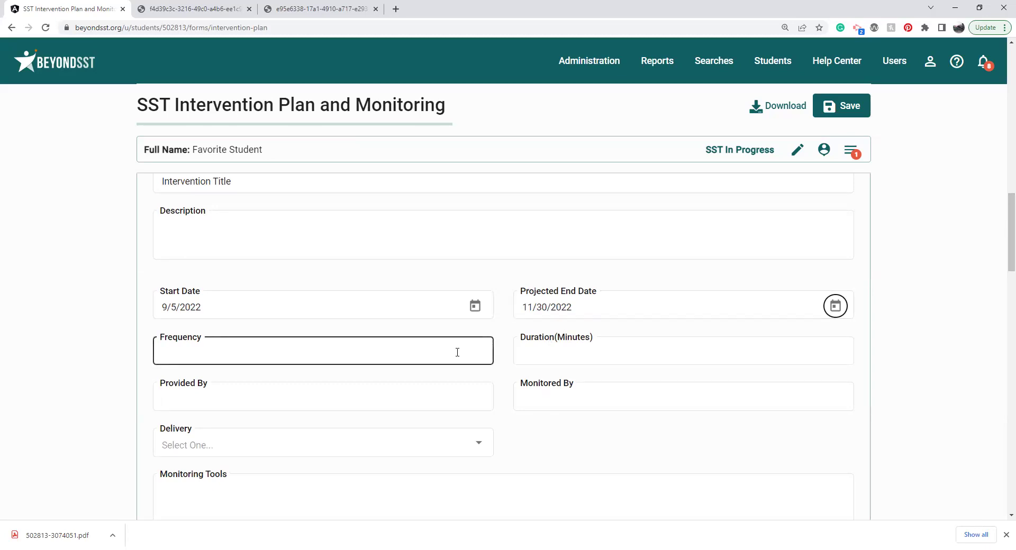
{"action": "left_click", "coordinate": [567, 354]}
{"action": "left_click", "coordinate": [363, 351]}
{"action": "type", "text": "Dailey"}
{"action": "key", "text": "Tab"}
{"action": "type", "text": "20"}
{"action": "left_click", "coordinate": [204, 353]}
{"action": "key", "text": "BackSpace"}
{"action": "key", "text": "BackSpace"}
{"action": "type", "text": "y"}
Step: Set Provided By to 'Classroom Teacher' and Monitored By to 'Teacher'
{"action": "left_click", "coordinate": [203, 404]}
{"action": "type", "text": "Classo"}
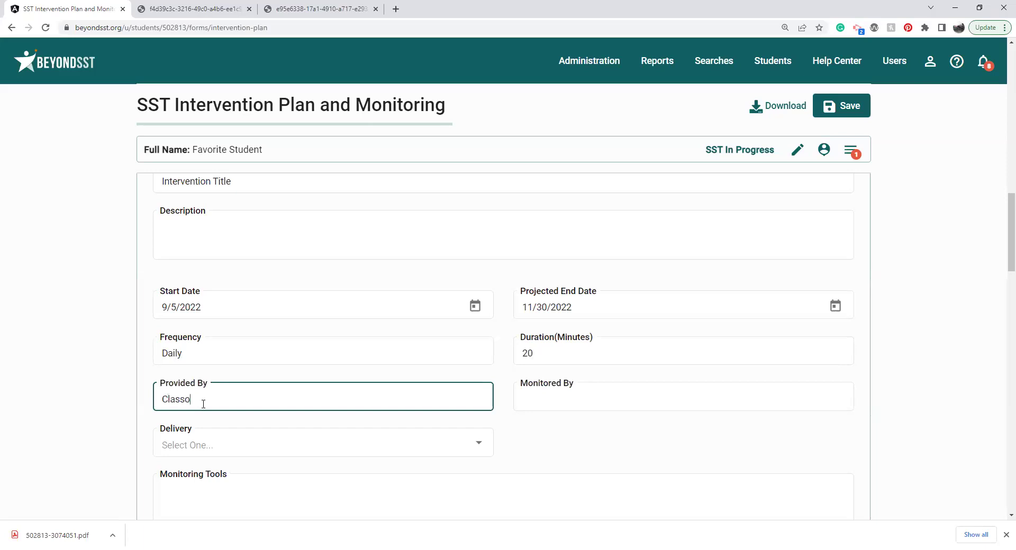
{"action": "key", "text": "BackSpace"}
{"action": "type", "text": "room Teacher"}
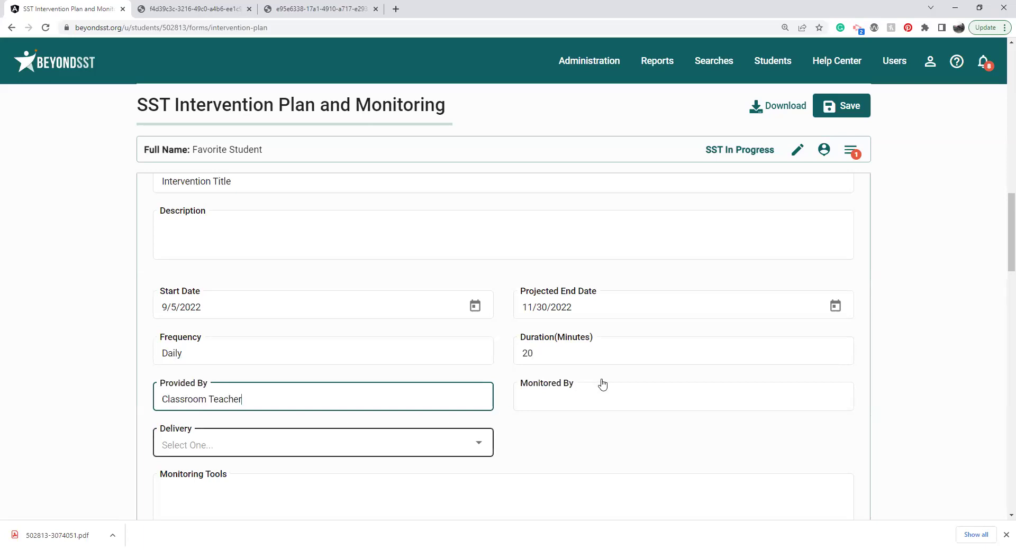
{"action": "left_click", "coordinate": [604, 400]}
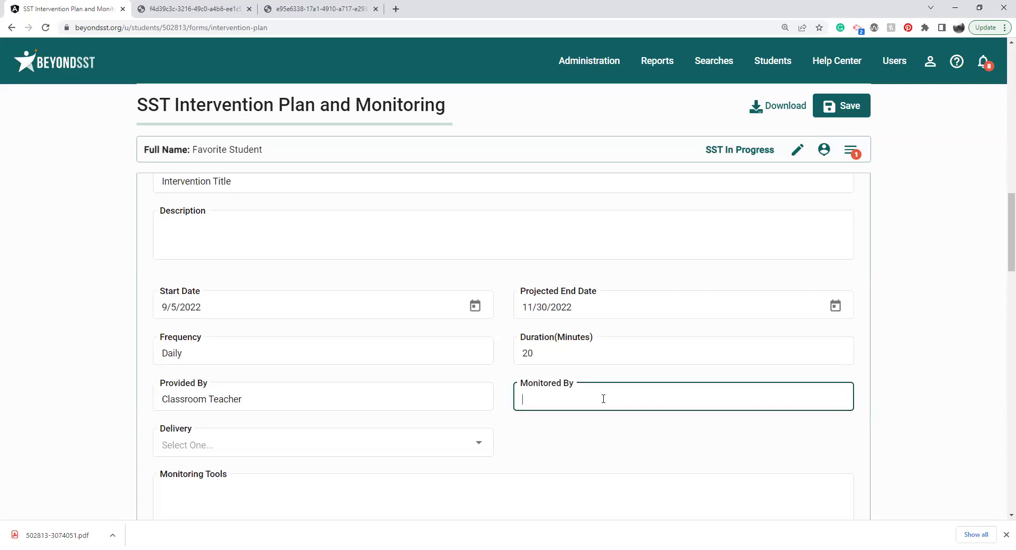
{"action": "type", "text": "Teacher"}
{"action": "left_click", "coordinate": [570, 438]}
Step: Choose Individual as the delivery method and scroll through the remaining intervention fields
{"action": "scroll", "coordinate": [570, 438], "scroll_direction": "down", "scroll_amount": 2}
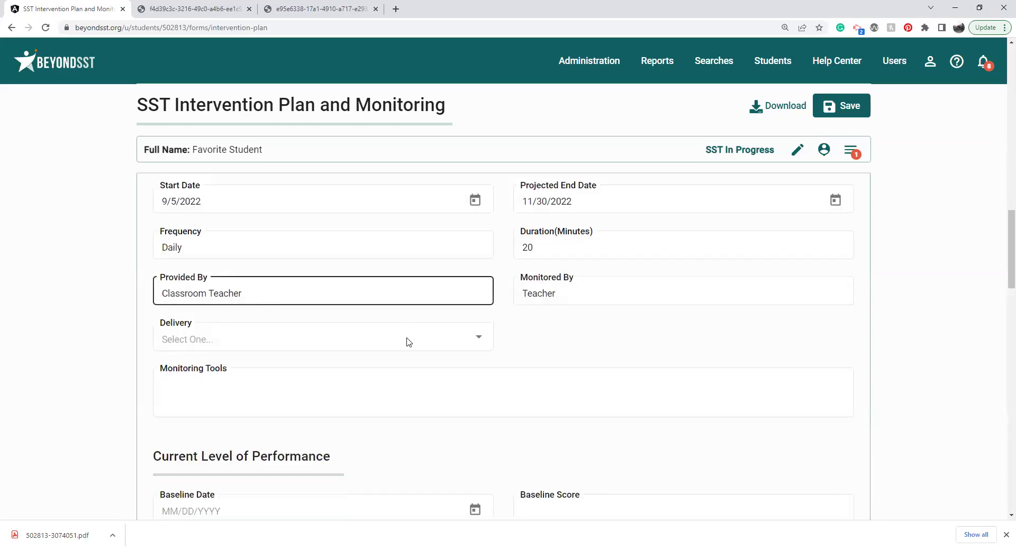
{"action": "left_click", "coordinate": [475, 338]}
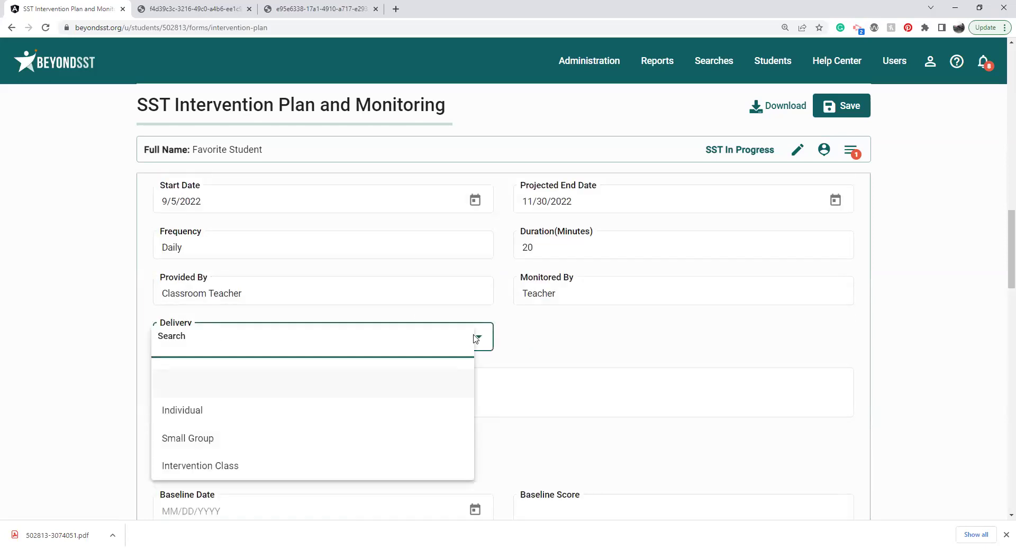
{"action": "left_click", "coordinate": [338, 412]}
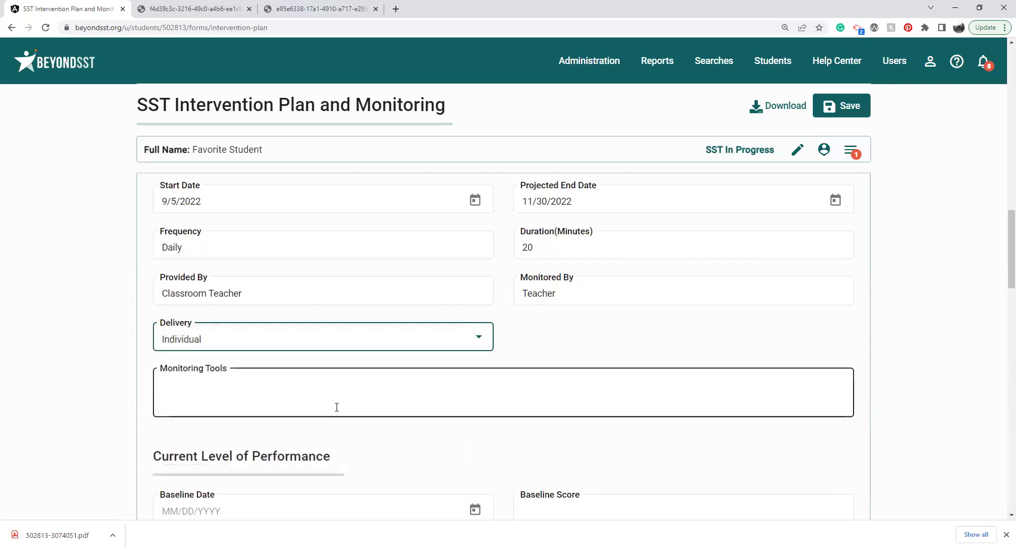
{"action": "left_click", "coordinate": [401, 394]}
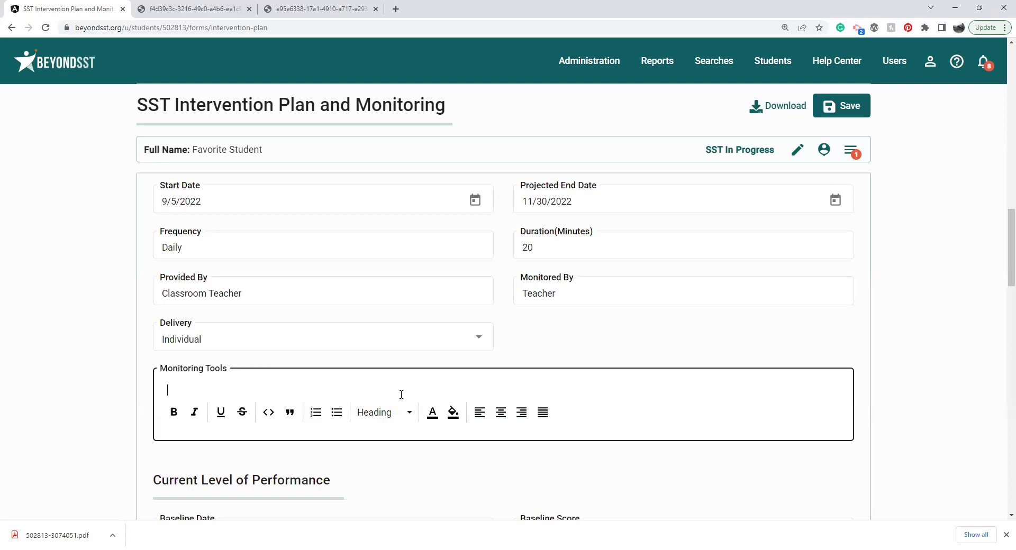
{"action": "left_click_drag", "start_coordinate": [1003, 227], "coordinate": [1002, 284]}
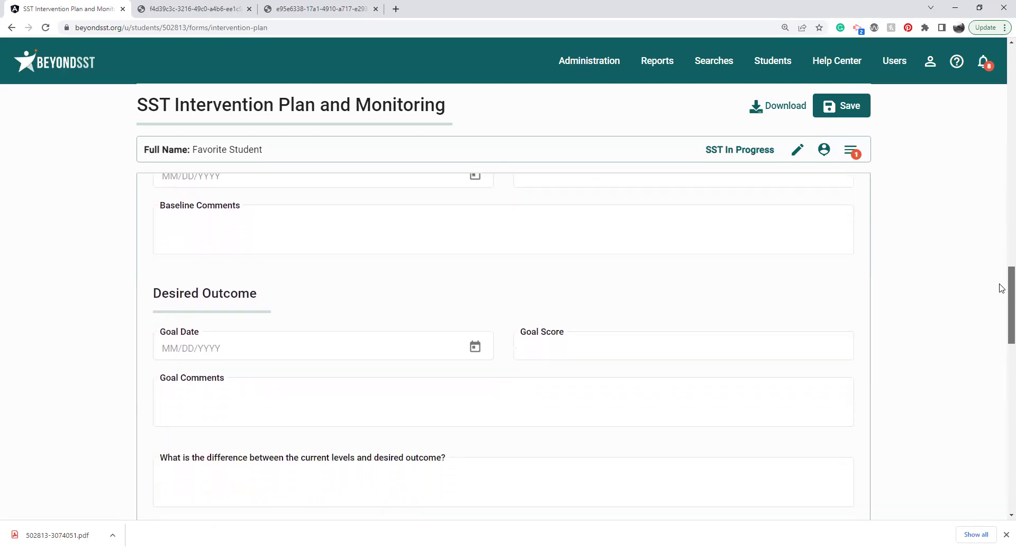
{"action": "left_click_drag", "start_coordinate": [1002, 280], "coordinate": [1002, 293]}
{"action": "scroll", "coordinate": [1002, 293], "scroll_direction": "down", "scroll_amount": 1}
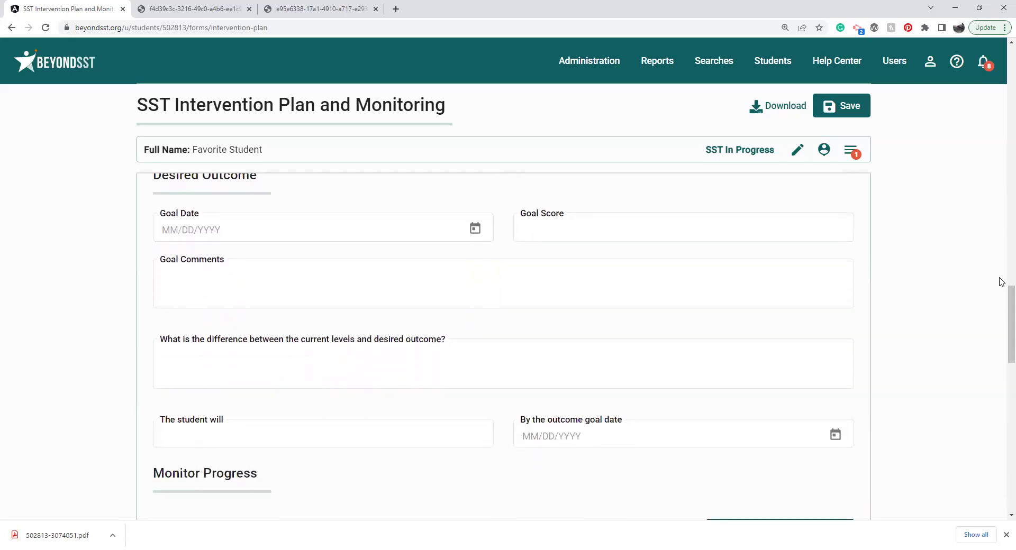
{"action": "scroll", "coordinate": [1002, 297], "scroll_direction": "down", "scroll_amount": 2}
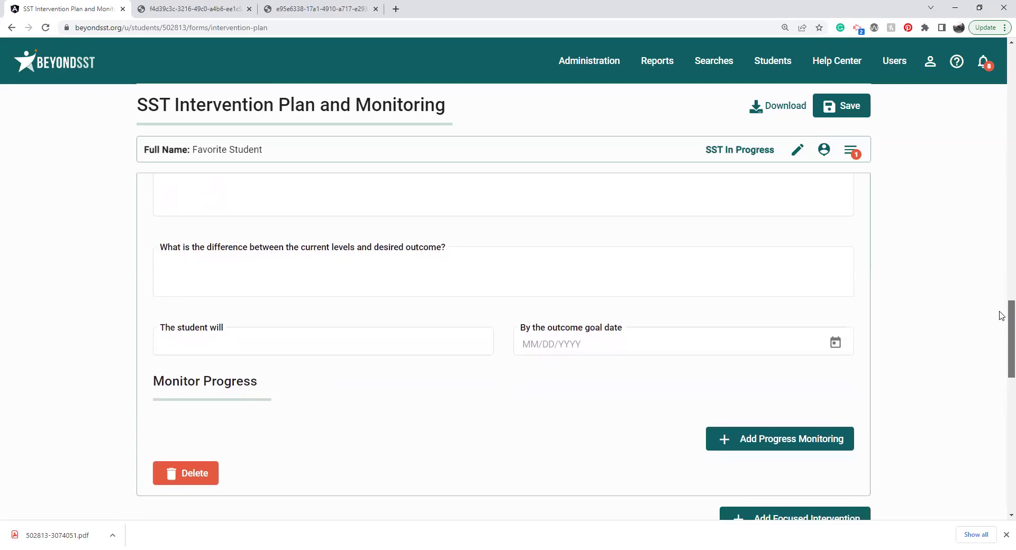
{"action": "left_click_drag", "start_coordinate": [1002, 316], "coordinate": [1002, 132]}
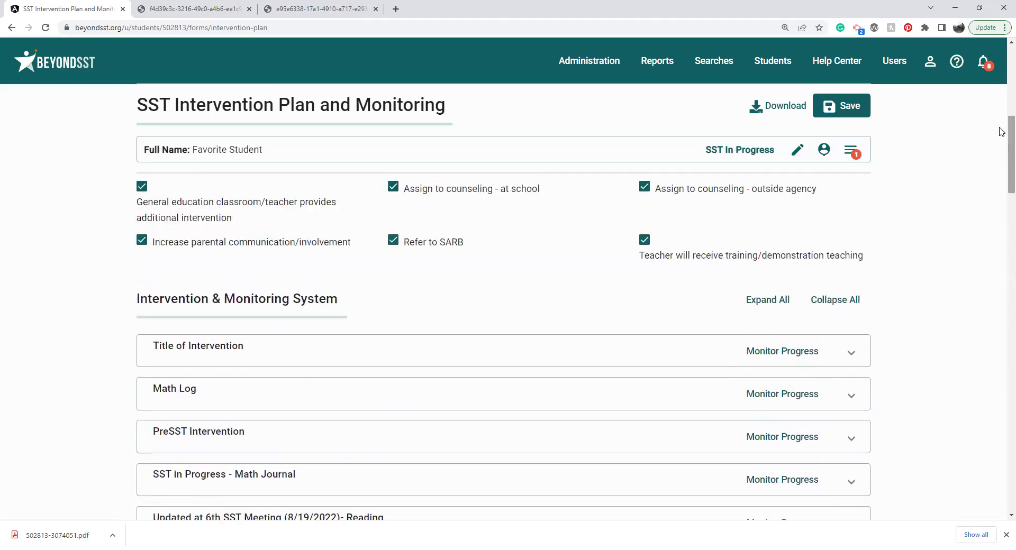
{"action": "left_click", "coordinate": [833, 301]}
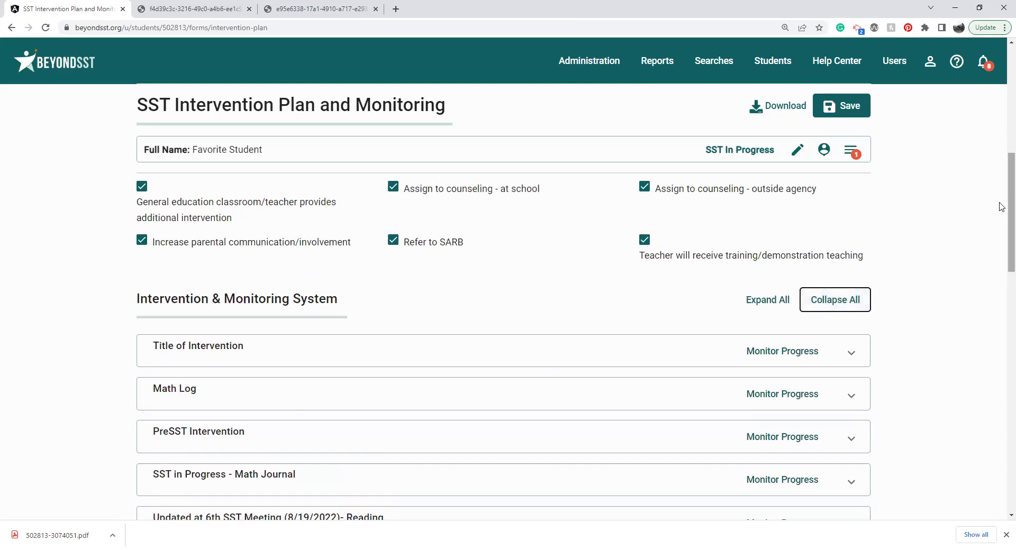
{"action": "scroll", "coordinate": [1002, 238], "scroll_direction": "down", "scroll_amount": 2}
{"action": "scroll", "coordinate": [1002, 237], "scroll_direction": "down", "scroll_amount": 1}
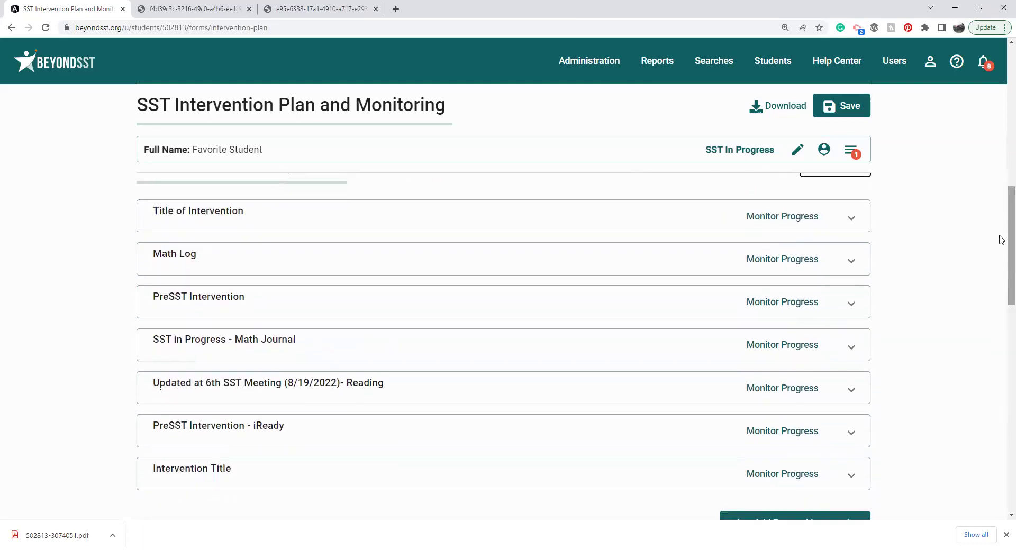
{"action": "scroll", "coordinate": [1002, 239], "scroll_direction": "down", "scroll_amount": 5}
{"action": "scroll", "coordinate": [1002, 310], "scroll_direction": "down", "scroll_amount": 1}
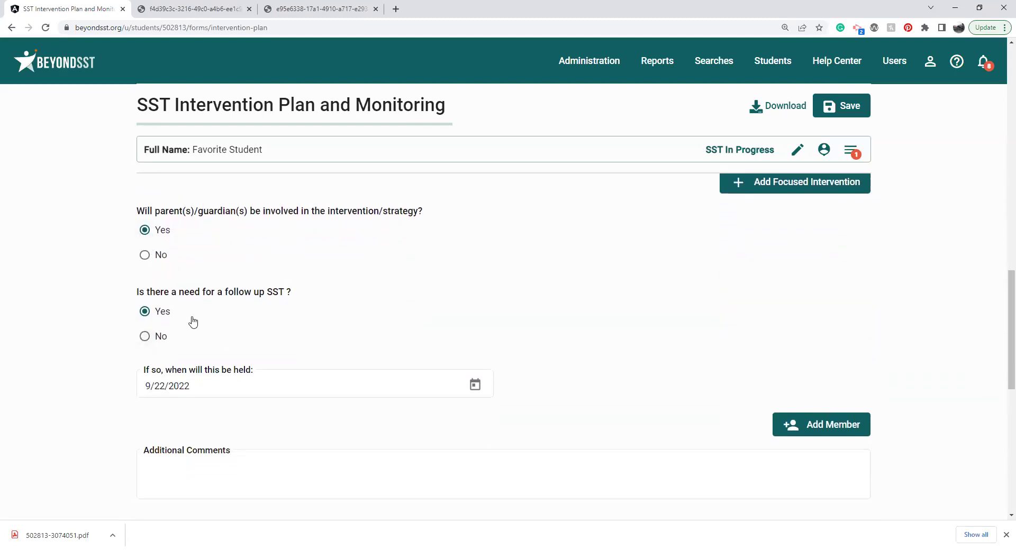
{"action": "left_click", "coordinate": [227, 392]}
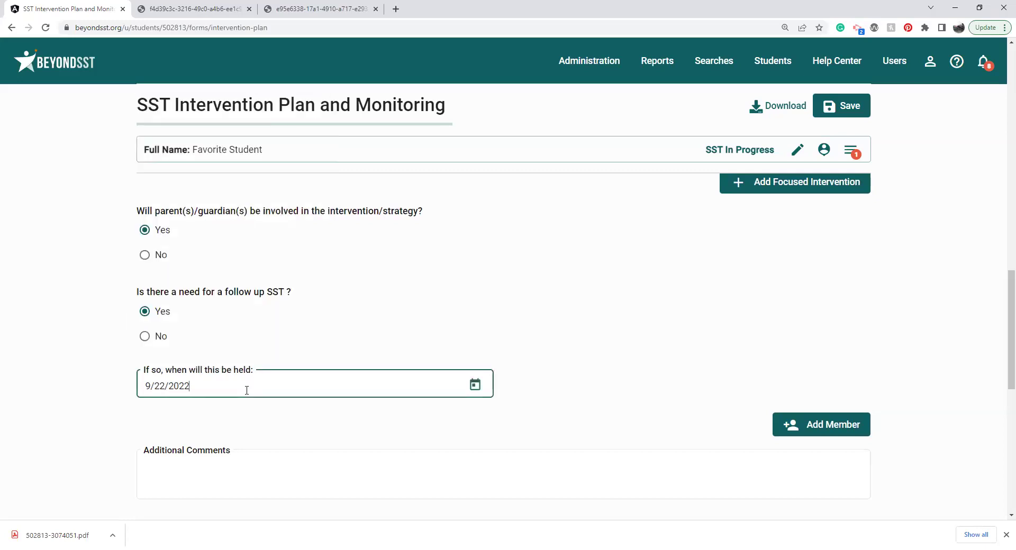
{"action": "triple_click", "coordinate": [247, 390]}
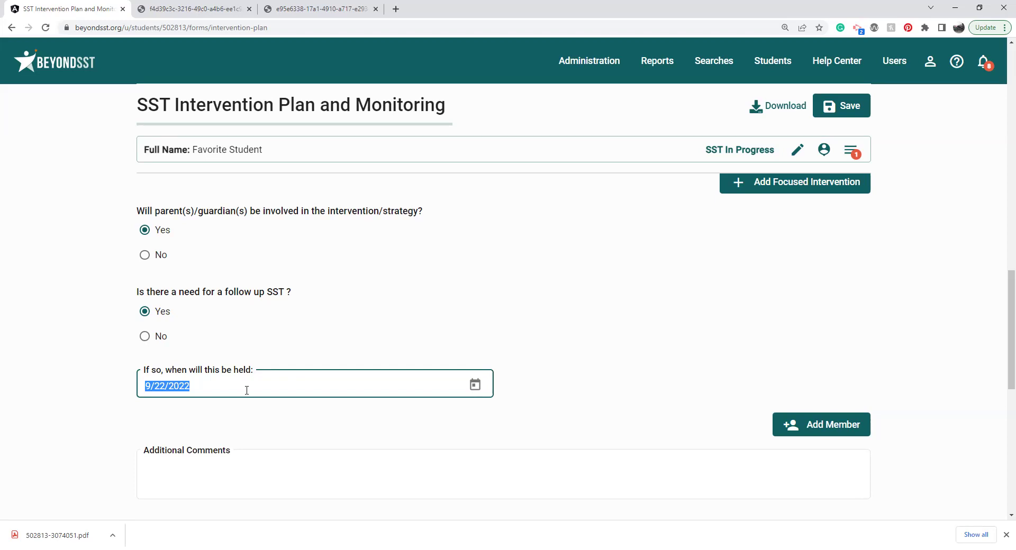
{"action": "left_click_drag", "start_coordinate": [1001, 324], "coordinate": [1002, 389]}
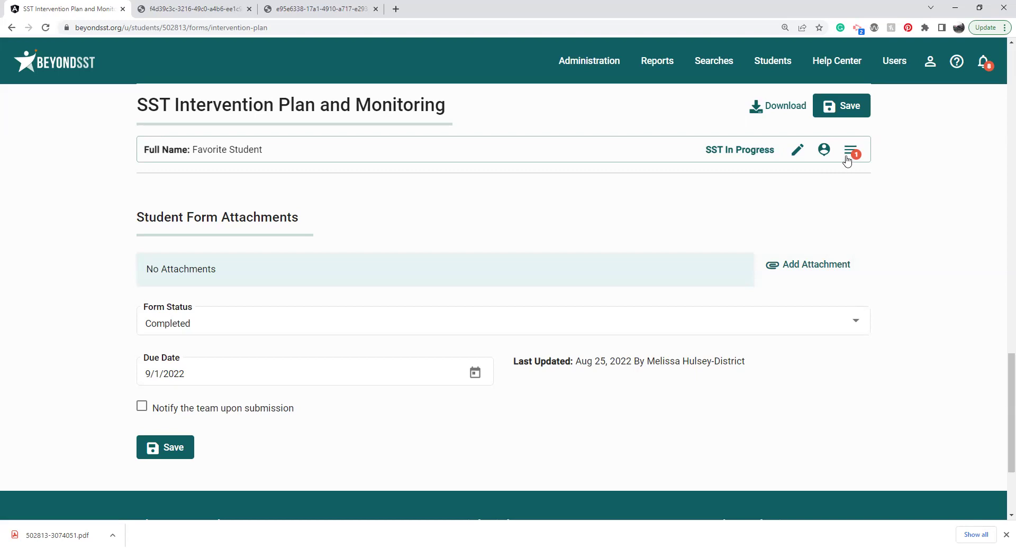
Step: Leave the form without saving and submit the student's status as SST In Progress
{"action": "left_click", "coordinate": [798, 151]}
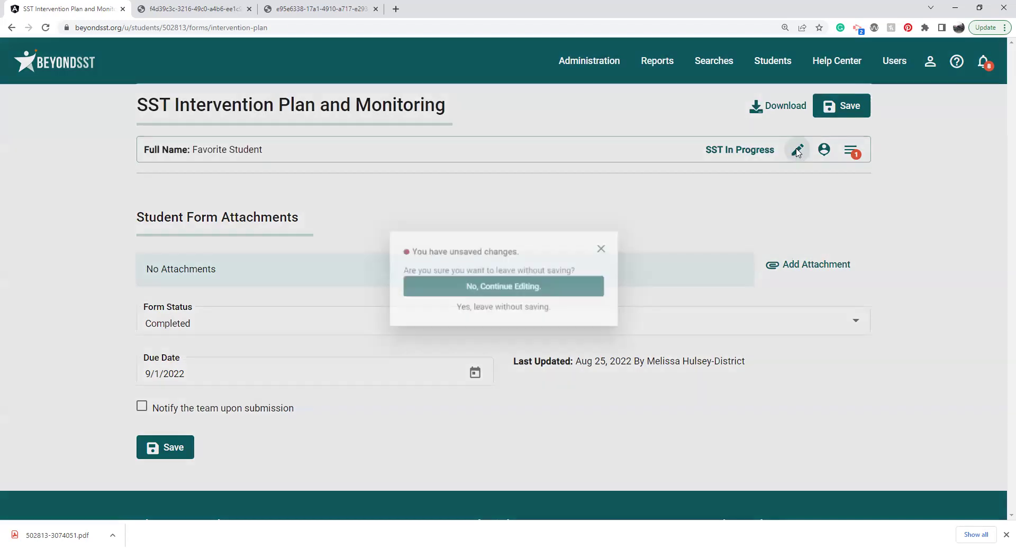
{"action": "left_click", "coordinate": [503, 312]}
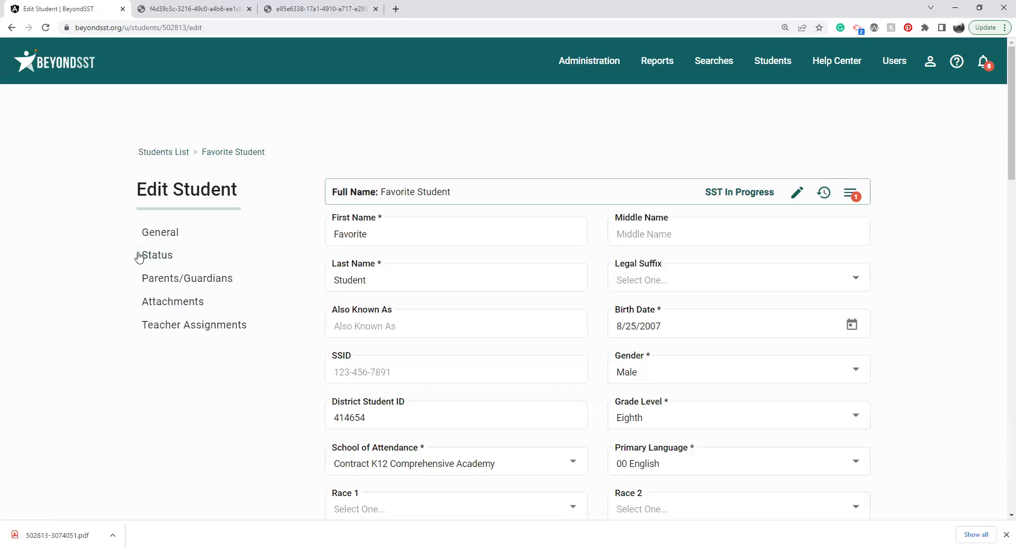
{"action": "left_click", "coordinate": [147, 256]}
{"action": "left_click", "coordinate": [438, 121]}
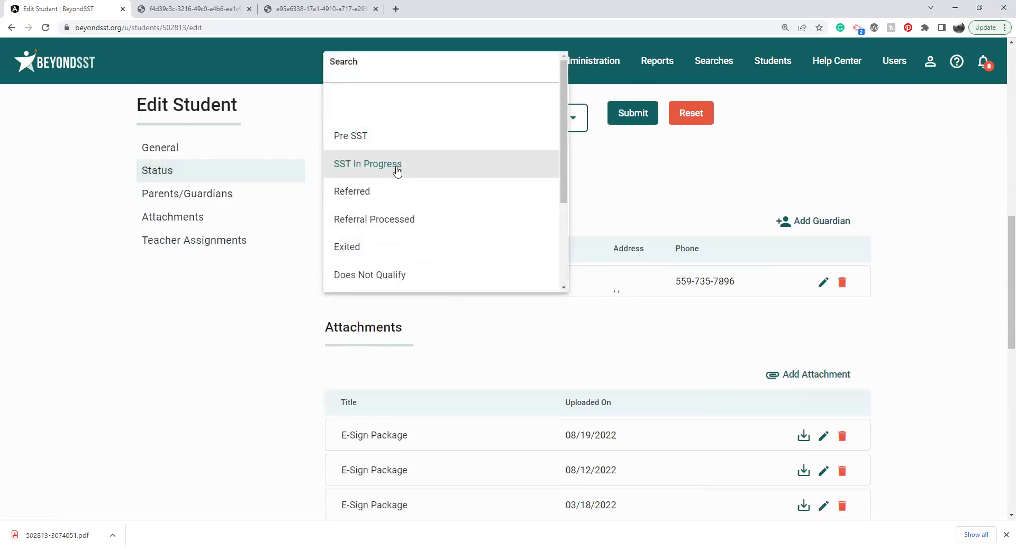
{"action": "left_click", "coordinate": [397, 169]}
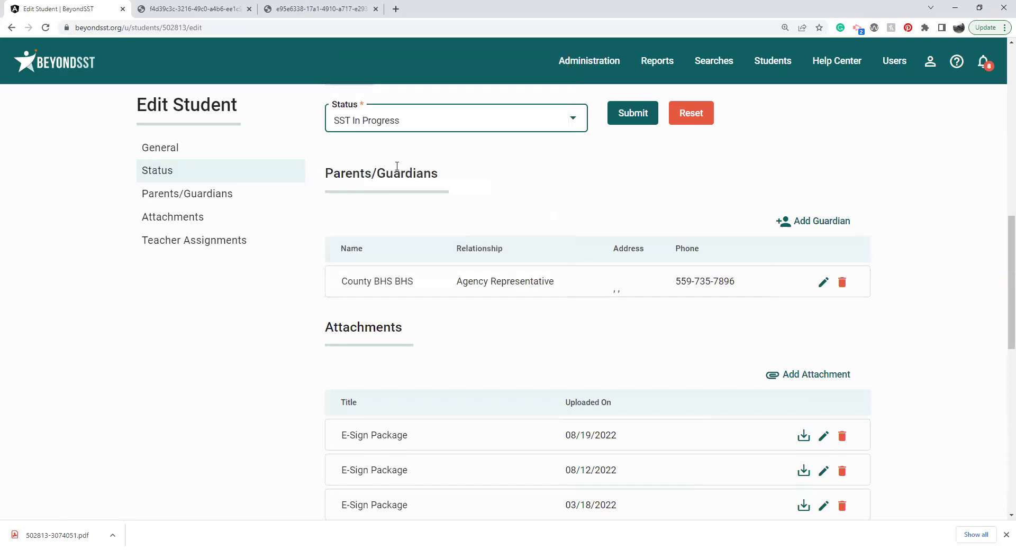
{"action": "left_click", "coordinate": [624, 124]}
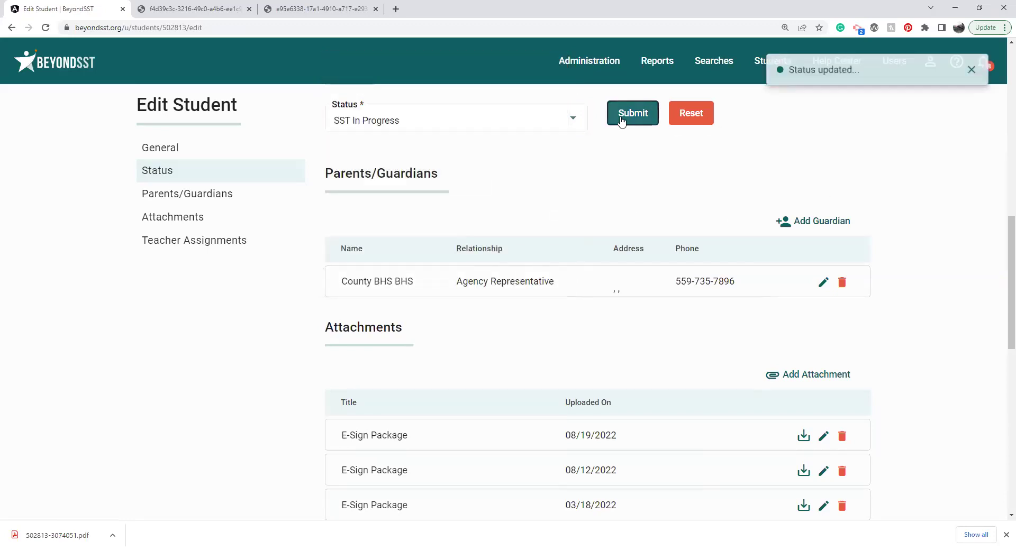
Step: Open and close the student navigation options, then scroll back up the Edit Student page
{"action": "left_click_drag", "start_coordinate": [1010, 238], "coordinate": [1006, 95]}
{"action": "left_click", "coordinate": [765, 61]}
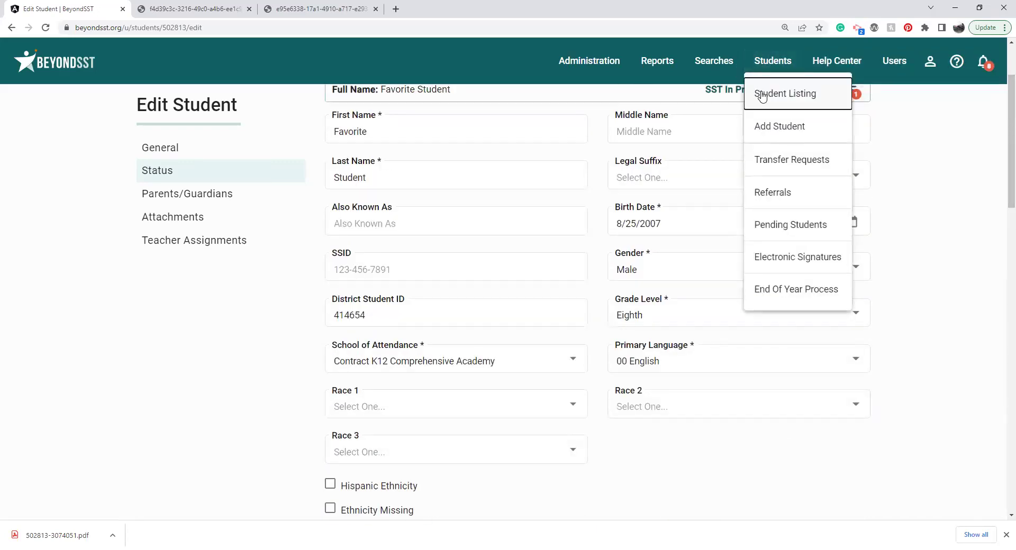
{"action": "left_click", "coordinate": [1000, 138]}
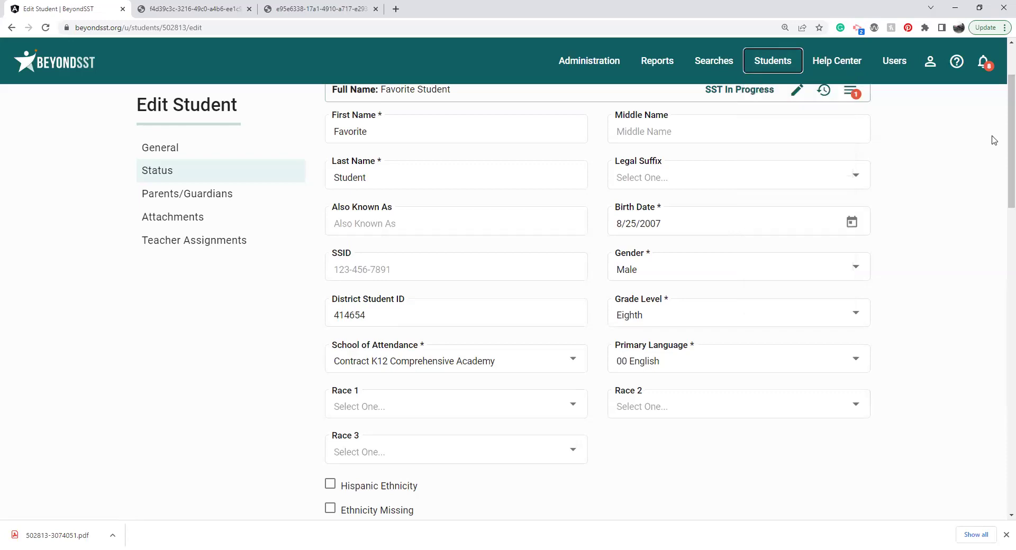
{"action": "scroll", "coordinate": [1000, 79], "scroll_direction": "up", "scroll_amount": 1}
{"action": "scroll", "coordinate": [996, 79], "scroll_direction": "up", "scroll_amount": 2}
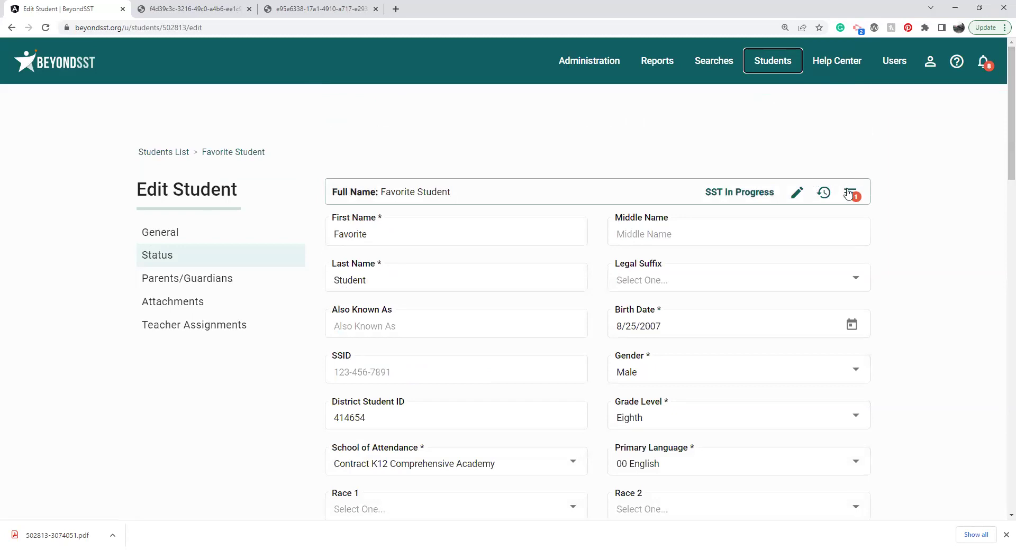
Step: Mark Pre-SST Interventions, SST Referral, SST Intervention Plan and Monitoring, Signatures and Team Notes
{"action": "left_click", "coordinate": [848, 194]}
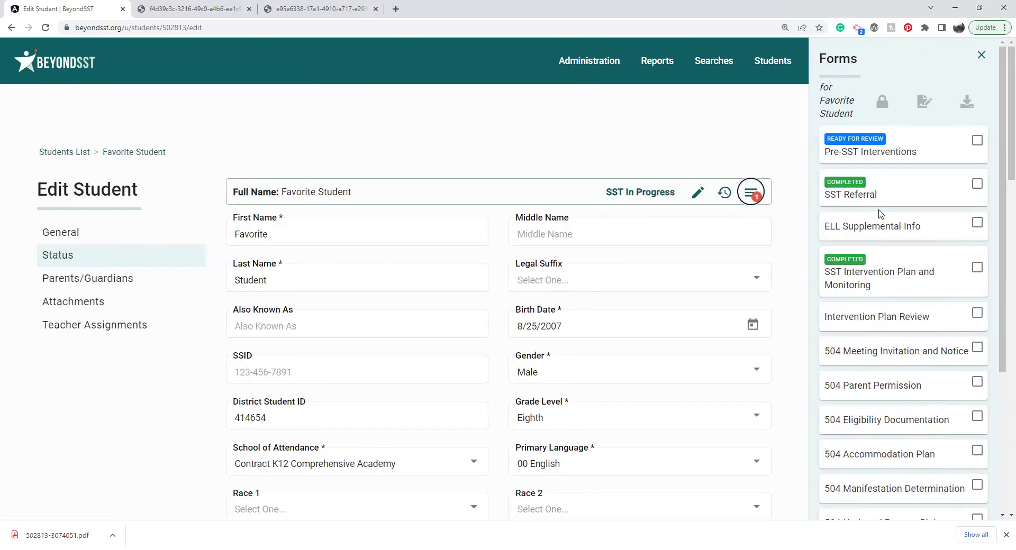
{"action": "left_click", "coordinate": [977, 141]}
{"action": "left_click", "coordinate": [978, 184]}
{"action": "left_click", "coordinate": [977, 267]}
{"action": "left_click_drag", "start_coordinate": [1001, 177], "coordinate": [999, 303]}
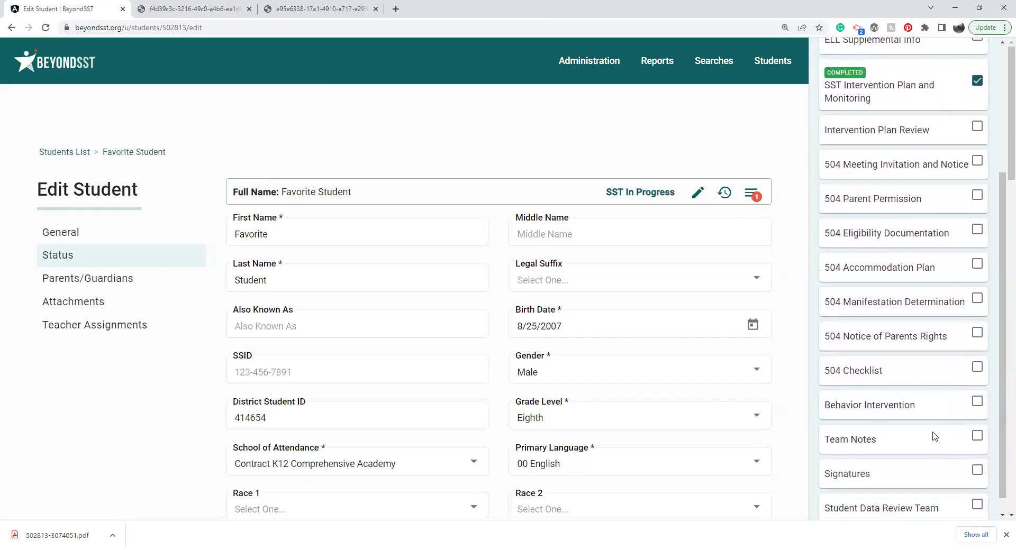
{"action": "left_click", "coordinate": [980, 472]}
{"action": "left_click", "coordinate": [978, 438]}
{"action": "left_click_drag", "start_coordinate": [1002, 417], "coordinate": [985, 227]}
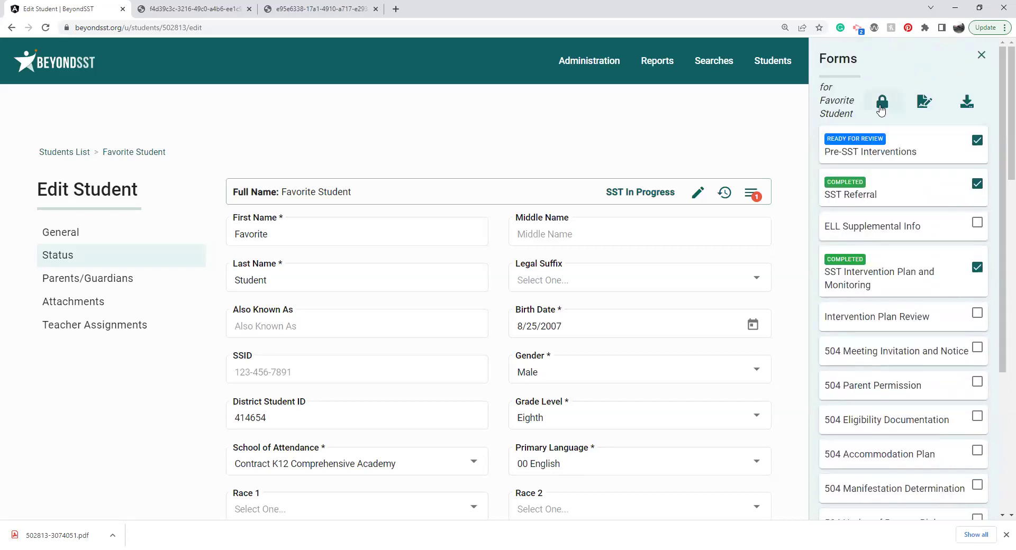
Step: Affirm the marked forms with SST Meeting as the affirm reason
{"action": "left_click", "coordinate": [881, 106]}
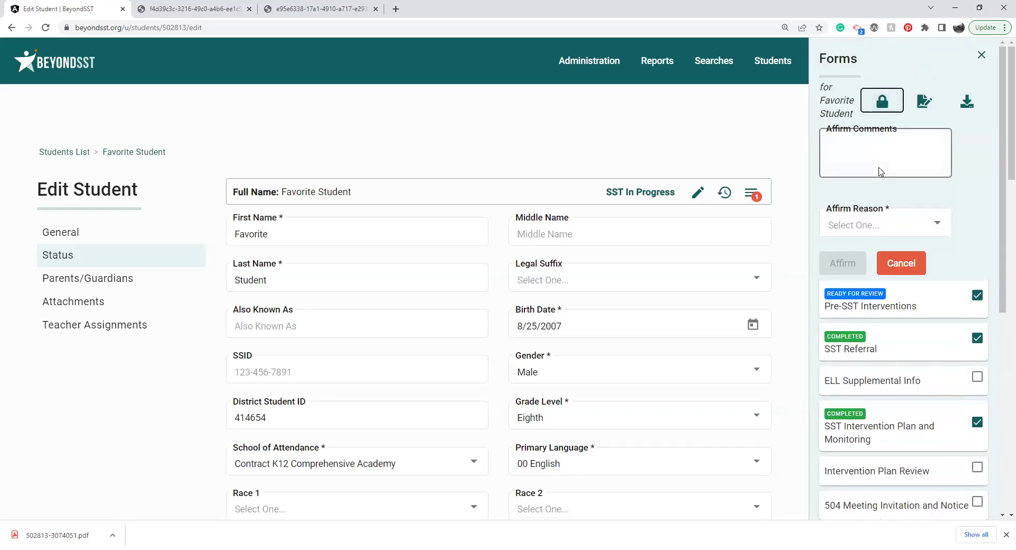
{"action": "left_click", "coordinate": [882, 227]}
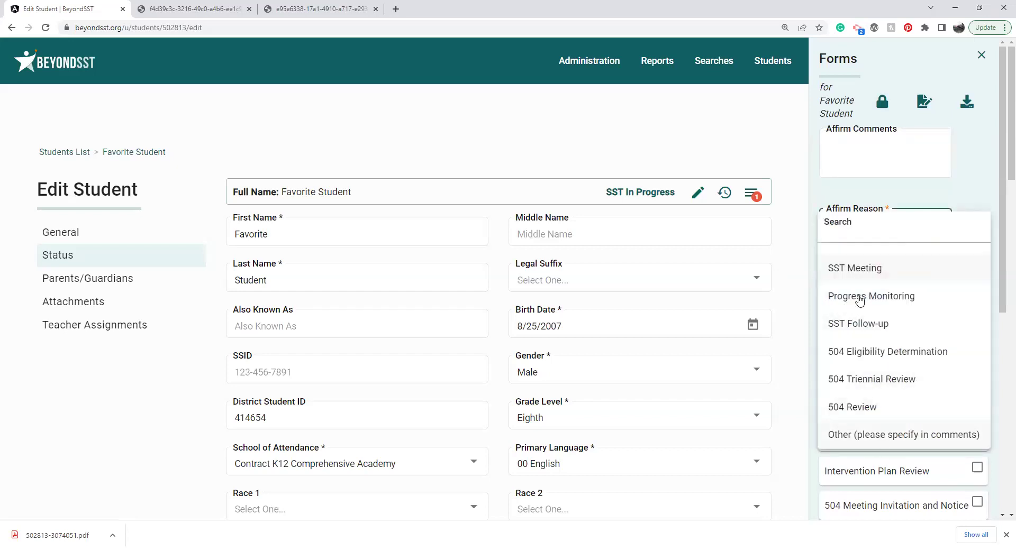
{"action": "left_click", "coordinate": [868, 281]}
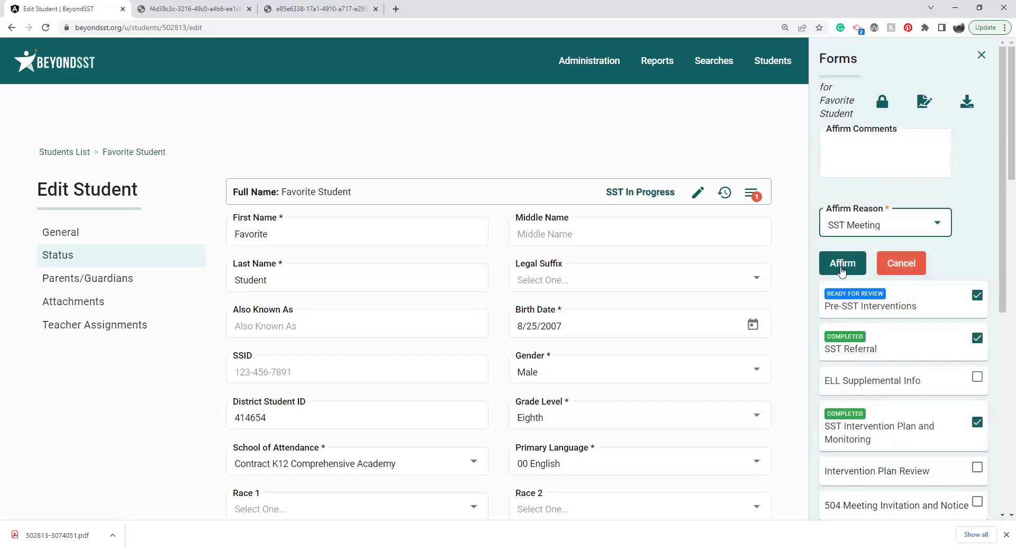
{"action": "left_click", "coordinate": [841, 265]}
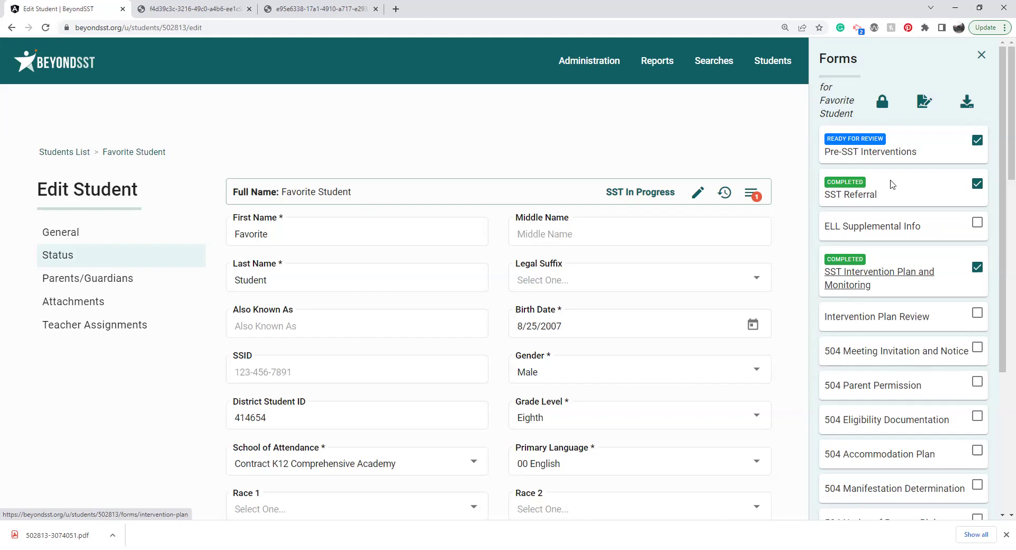
Step: Open SST Intervention Plan and Monitoring and expand the Math Log intervention
{"action": "left_click", "coordinate": [857, 287]}
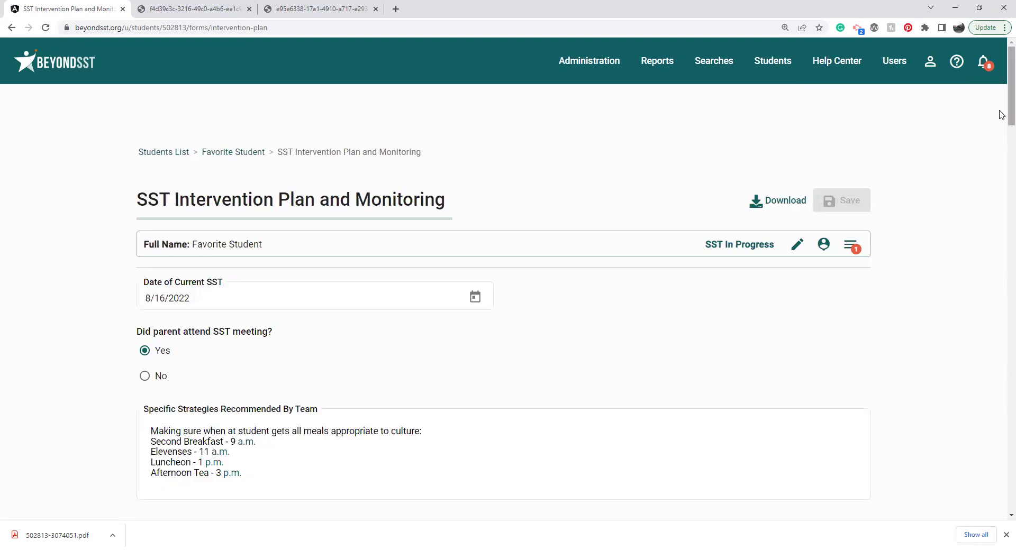
{"action": "left_click_drag", "start_coordinate": [1002, 115], "coordinate": [1001, 345]}
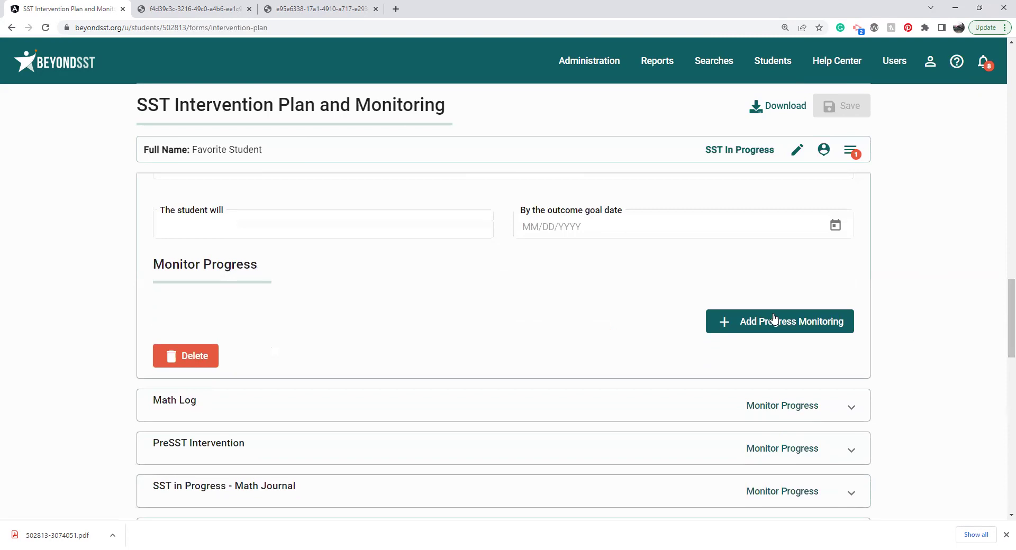
{"action": "left_click", "coordinate": [852, 408]}
{"action": "left_click_drag", "start_coordinate": [1009, 225], "coordinate": [1002, 393]}
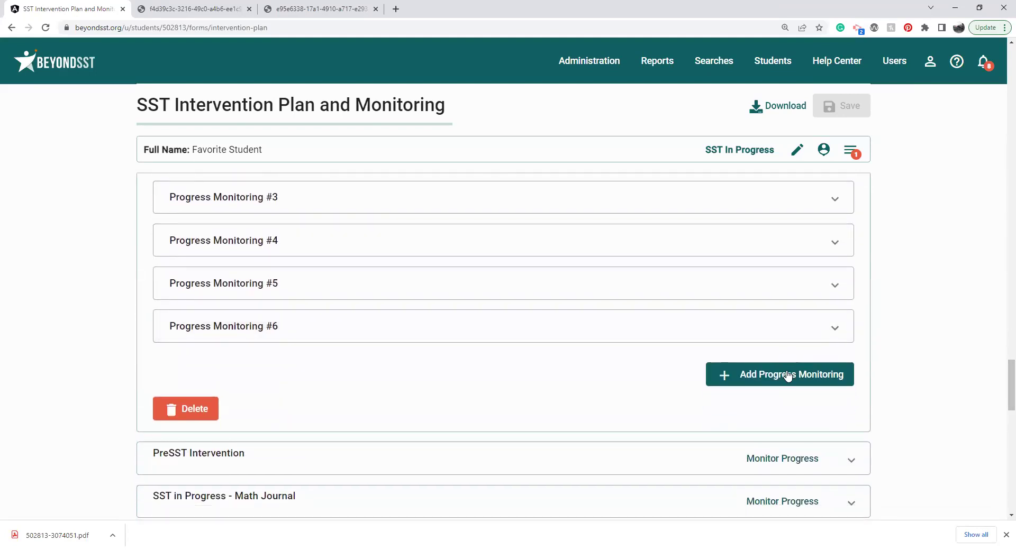
Step: Add Progress Monitoring #7 dated 9/4/2022 with Weekly frequency
{"action": "left_click", "coordinate": [789, 376]}
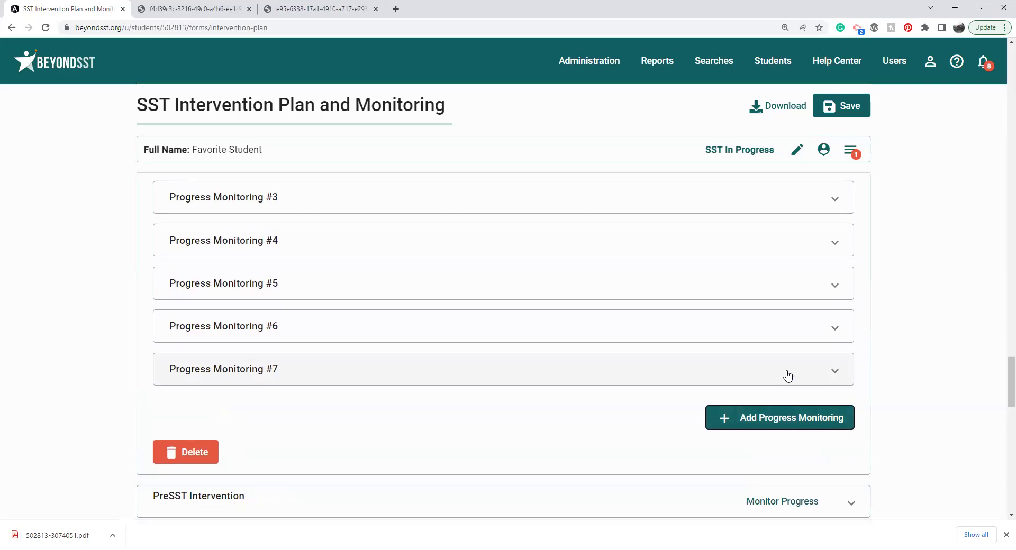
{"action": "left_click", "coordinate": [788, 376]}
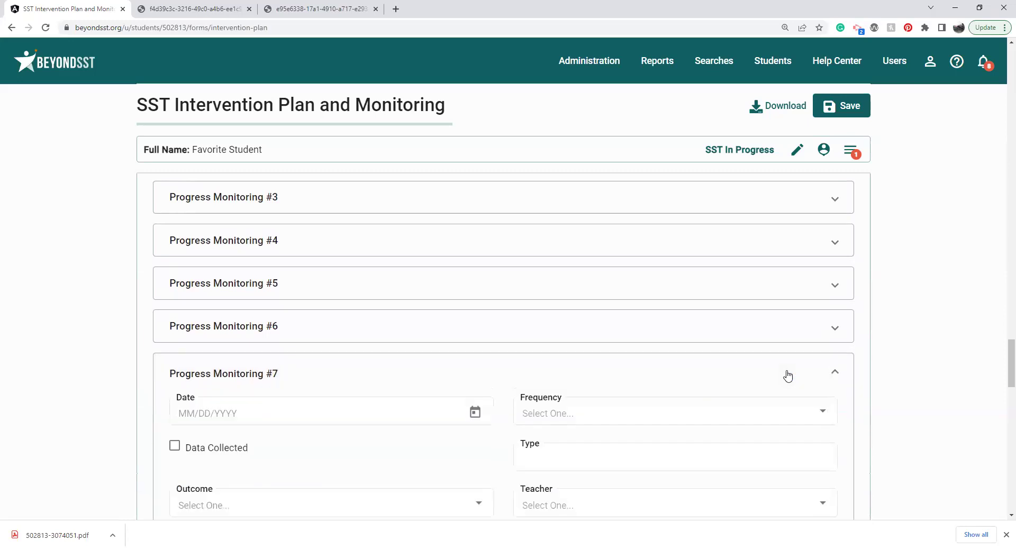
{"action": "left_click", "coordinate": [475, 415]}
{"action": "left_click", "coordinate": [189, 255]}
{"action": "left_click", "coordinate": [590, 416]}
{"action": "left_click", "coordinate": [592, 418]}
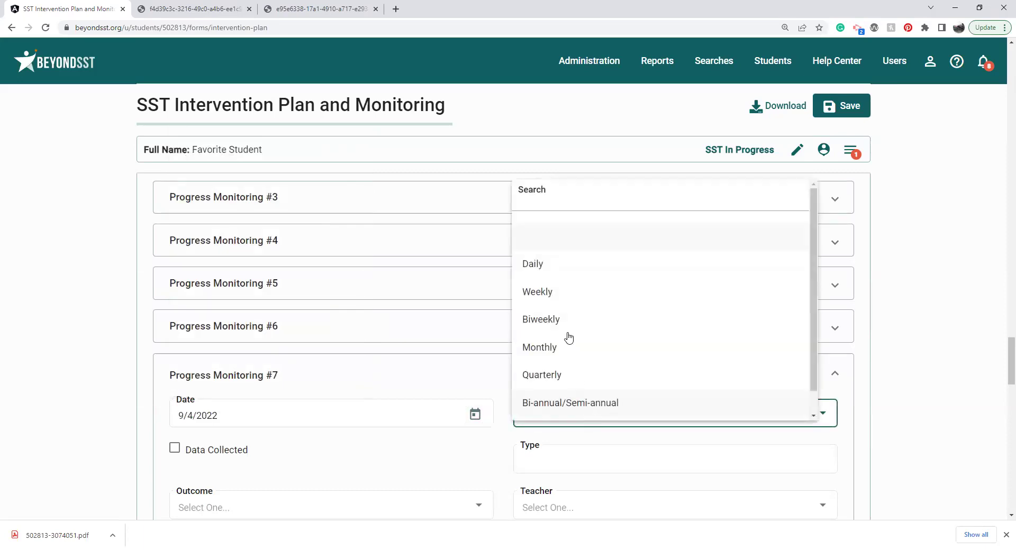
{"action": "left_click", "coordinate": [563, 294]}
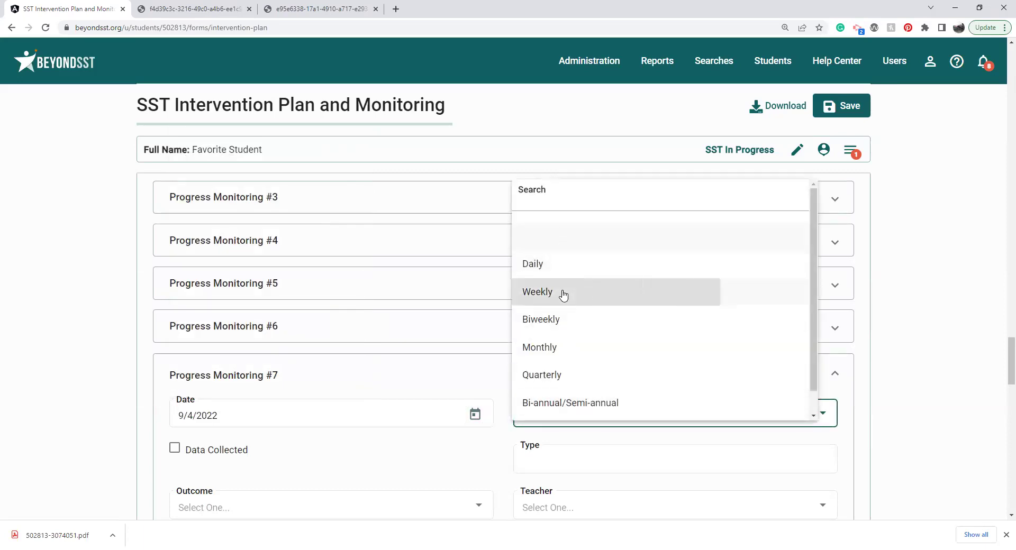
{"action": "left_click", "coordinate": [460, 469]}
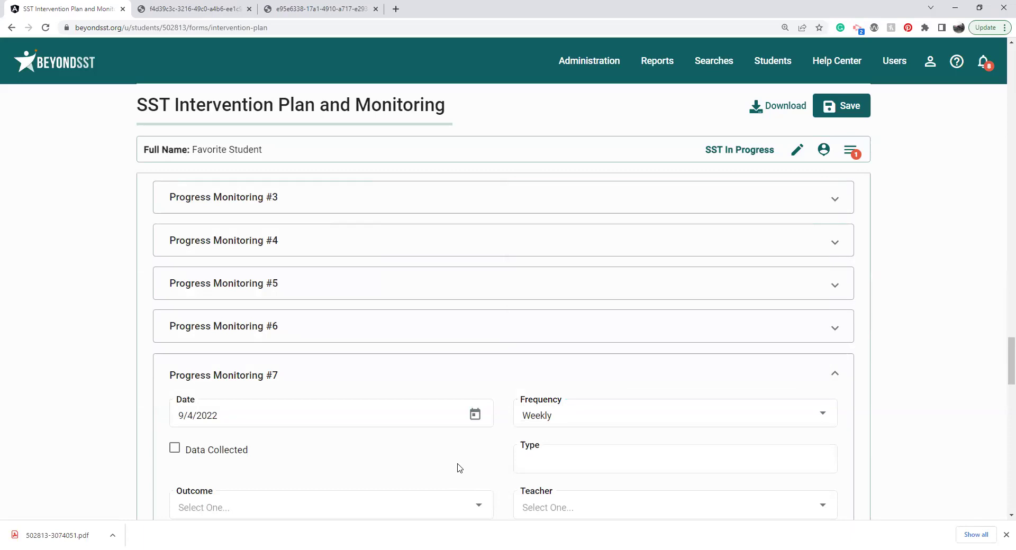
{"action": "scroll", "coordinate": [458, 466], "scroll_direction": "down", "scroll_amount": 2}
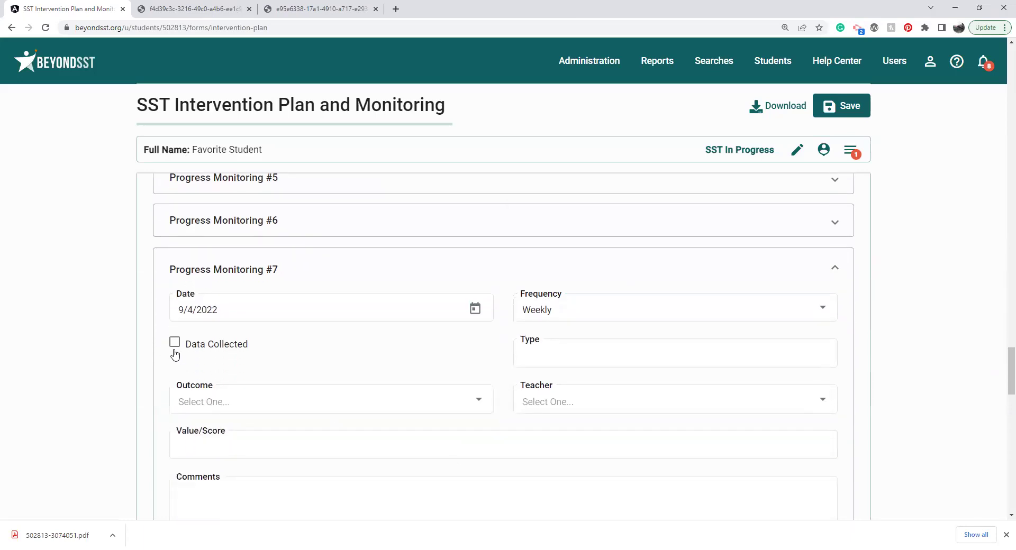
Step: Assign a teacher to Progress Monitoring #7, then request the Intervention Plan Review form
{"action": "left_click", "coordinate": [663, 349]}
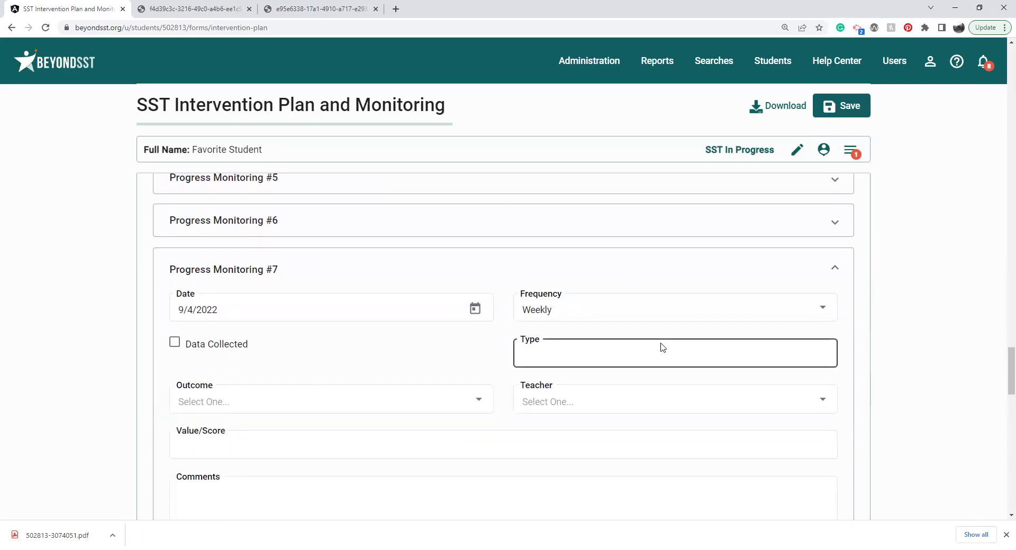
{"action": "left_click", "coordinate": [464, 399]}
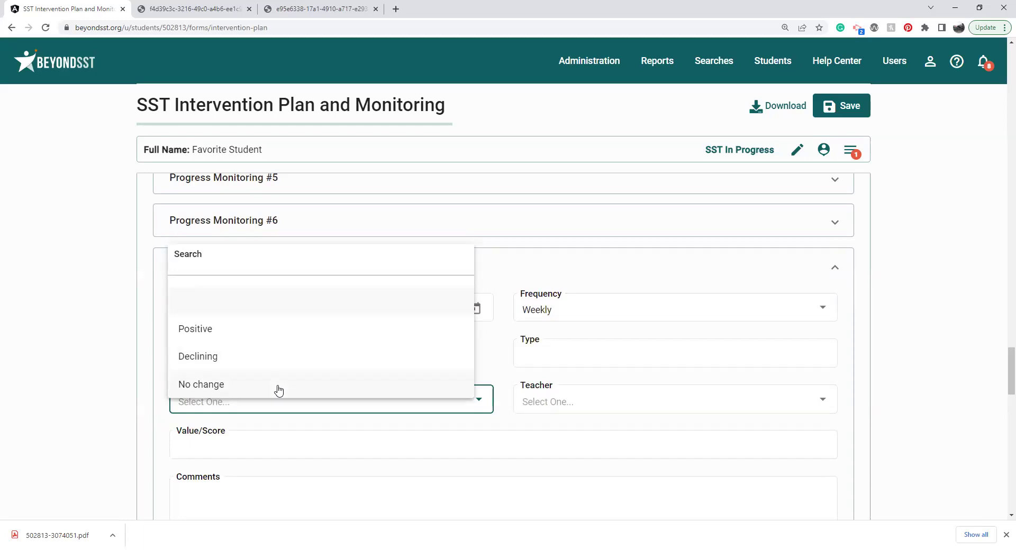
{"action": "left_click", "coordinate": [556, 404]}
{"action": "left_click", "coordinate": [556, 403]}
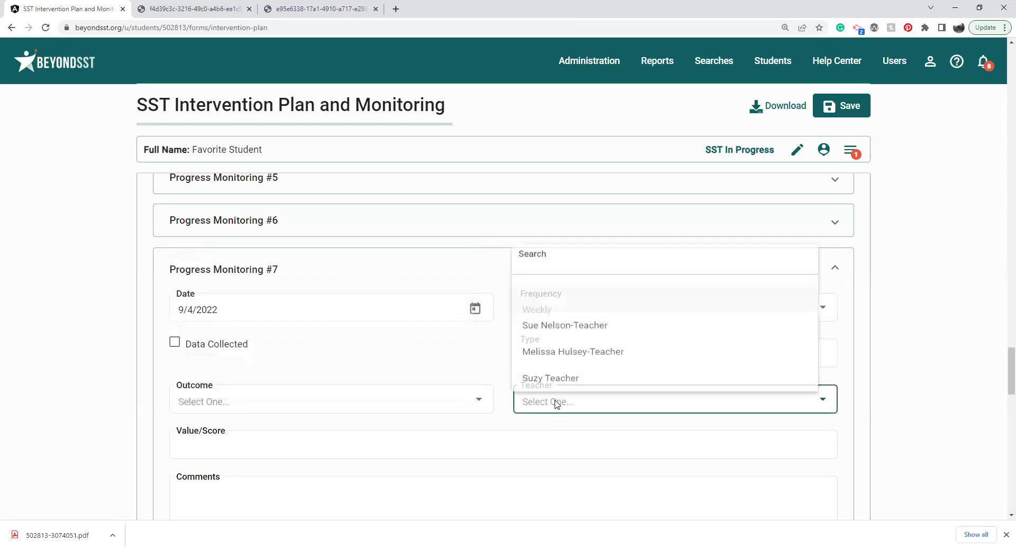
{"action": "left_click", "coordinate": [556, 411]}
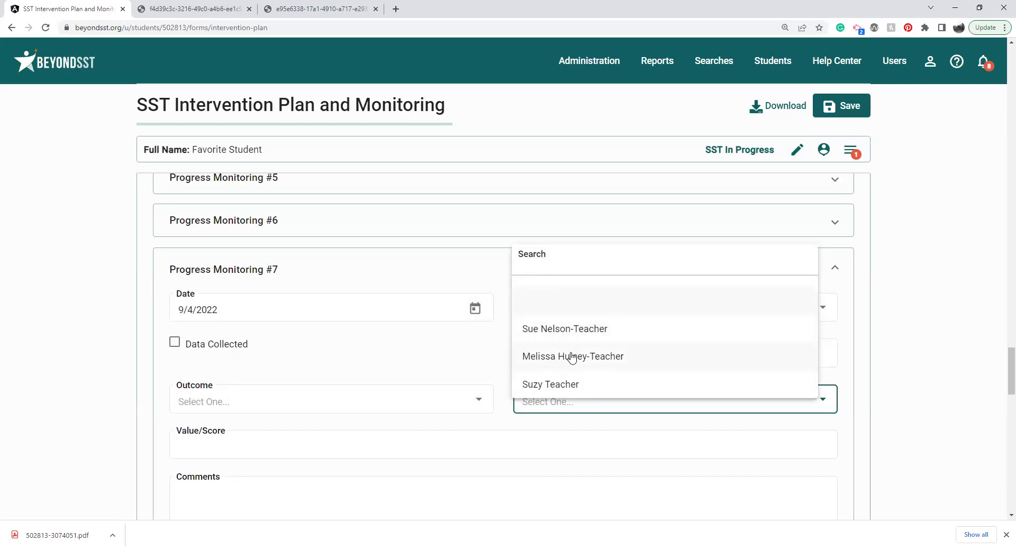
{"action": "left_click", "coordinate": [572, 357]}
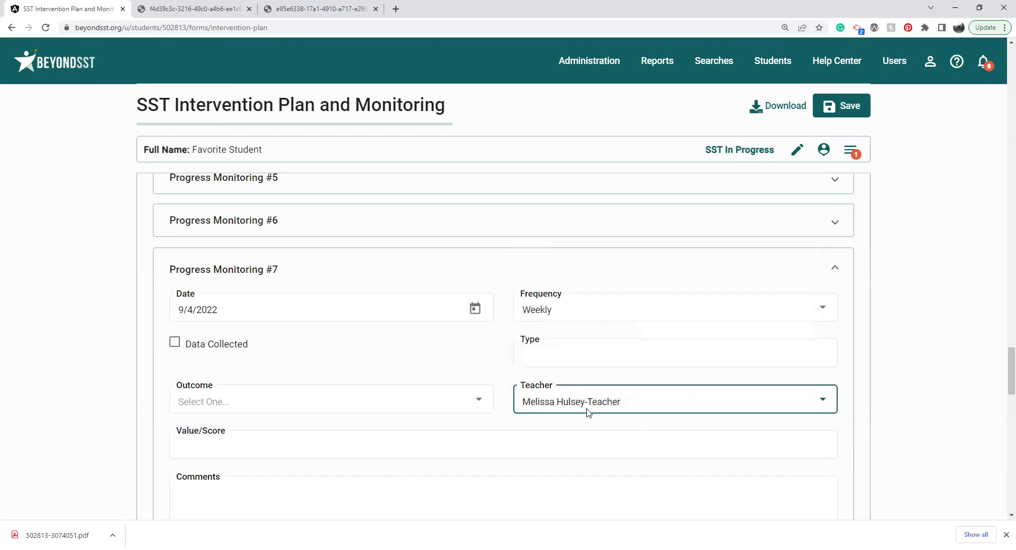
{"action": "left_click", "coordinate": [585, 443]}
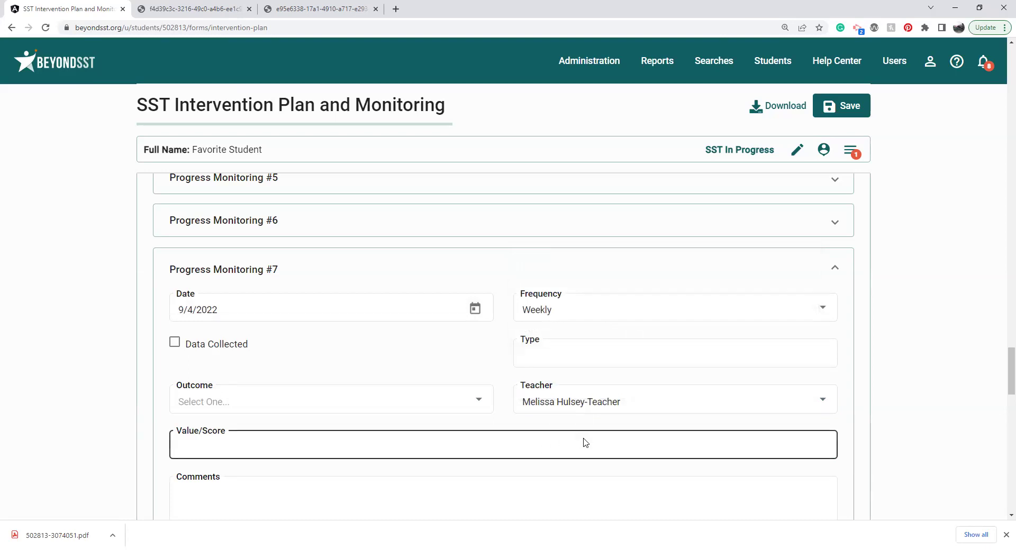
{"action": "scroll", "coordinate": [1002, 379], "scroll_direction": "down", "scroll_amount": 4}
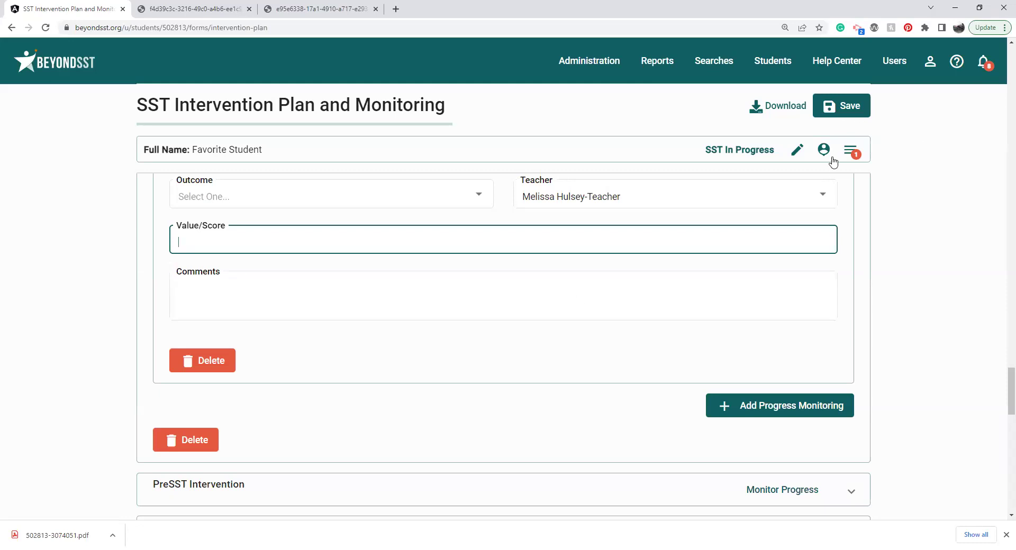
{"action": "left_click", "coordinate": [858, 150]}
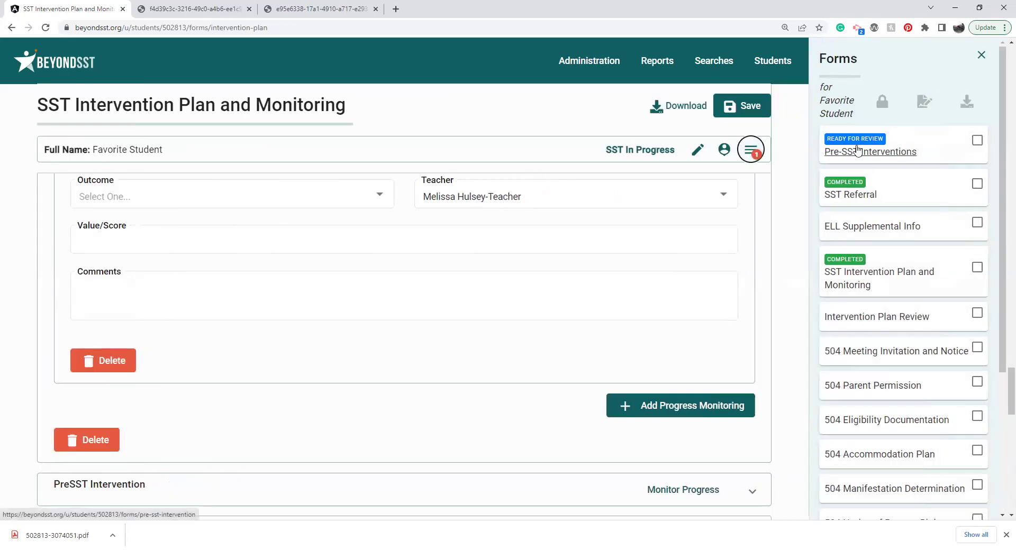
{"action": "left_click", "coordinate": [860, 318]}
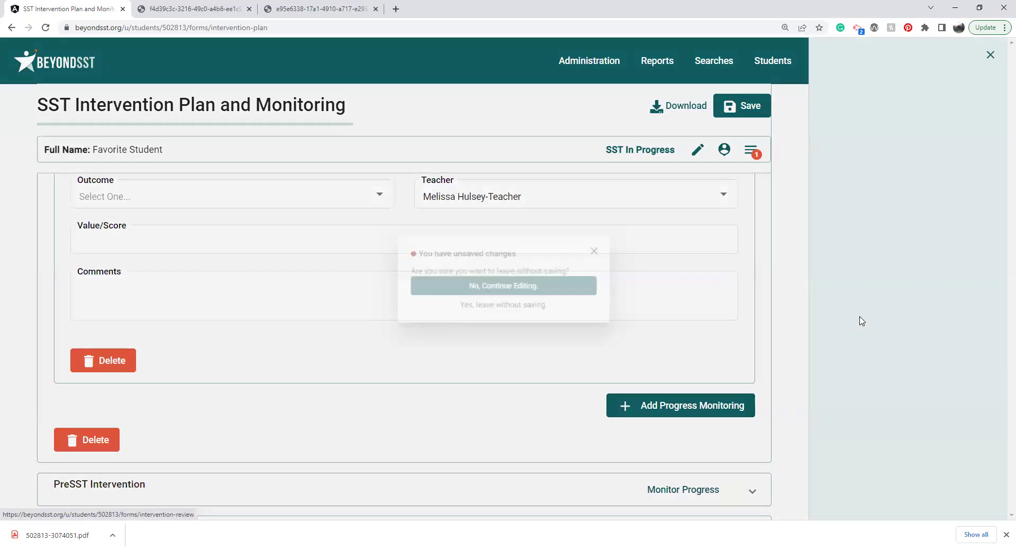
Step: Leave without saving and scroll through Intervention Plan Review #3, dated 8/15/2022
{"action": "left_click", "coordinate": [556, 312]}
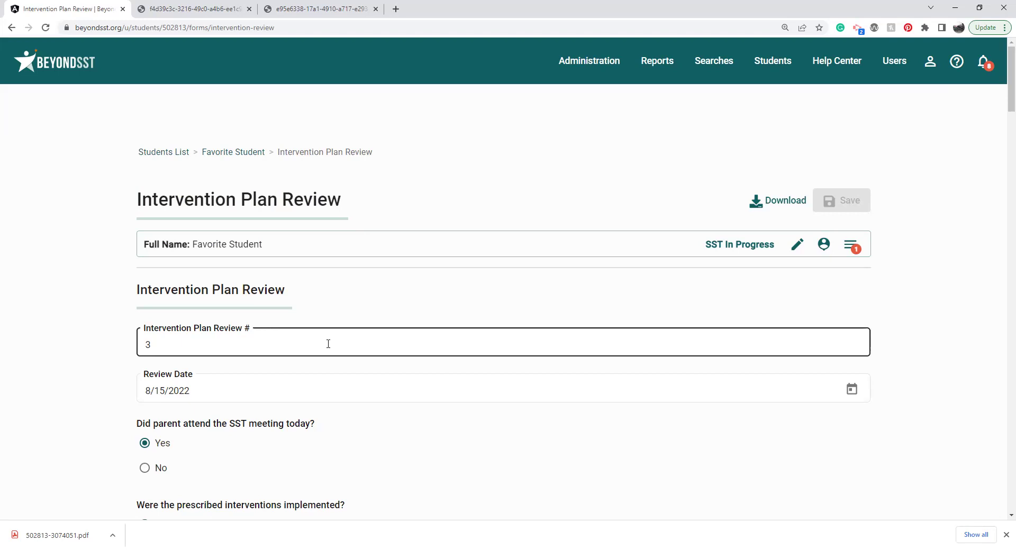
{"action": "scroll", "coordinate": [373, 300], "scroll_direction": "down", "scroll_amount": 2}
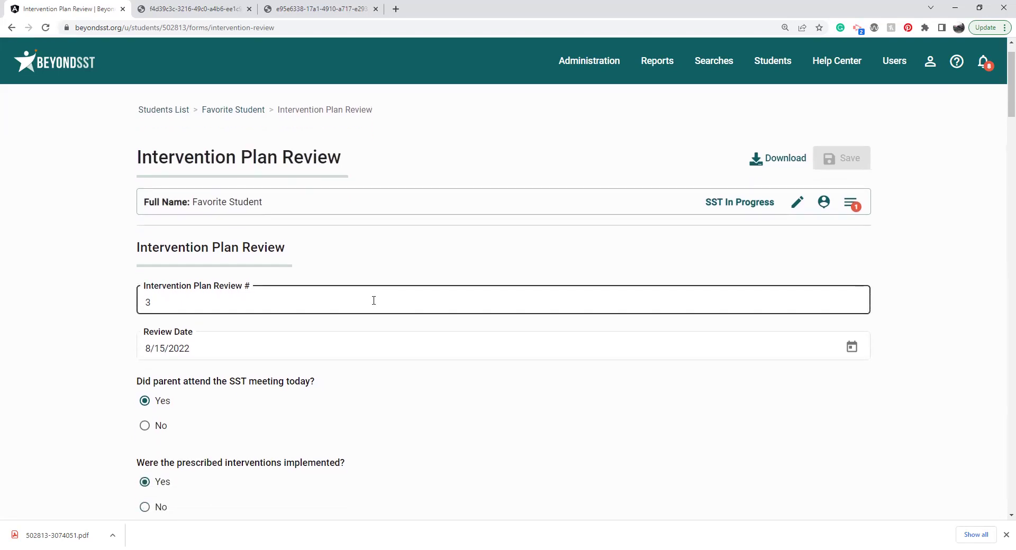
{"action": "scroll", "coordinate": [374, 301], "scroll_direction": "down", "scroll_amount": 2}
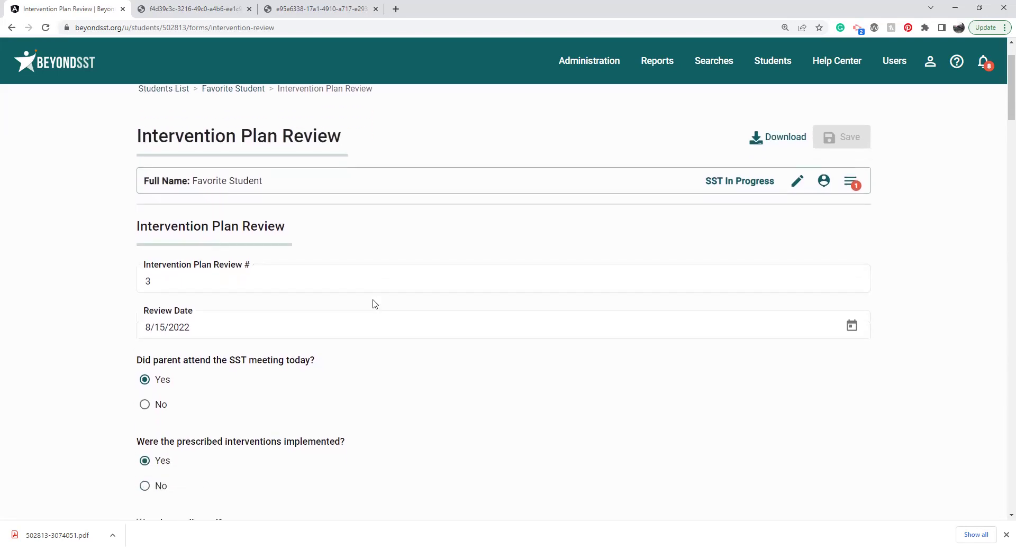
{"action": "scroll", "coordinate": [374, 304], "scroll_direction": "down", "scroll_amount": 1}
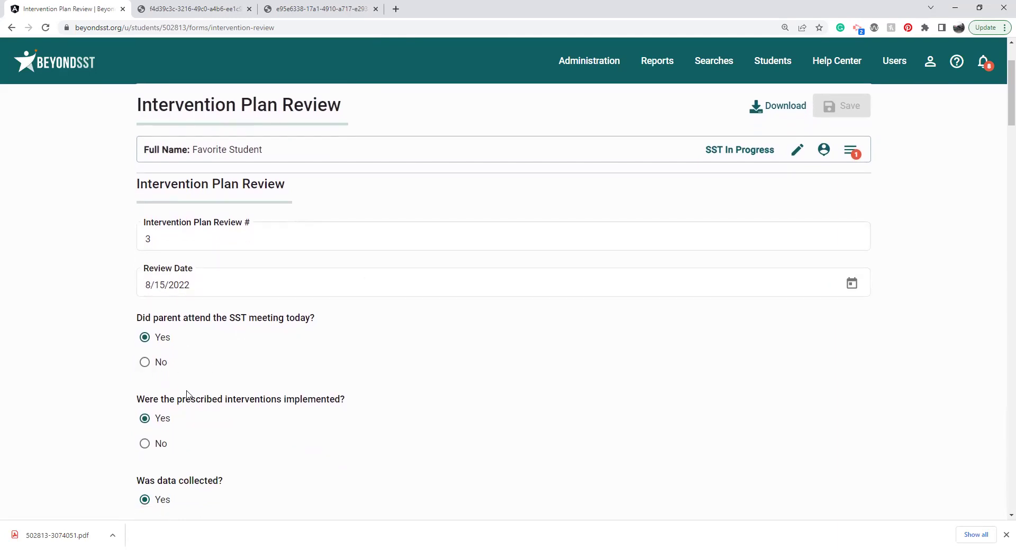
{"action": "scroll", "coordinate": [102, 430], "scroll_direction": "down", "scroll_amount": 2}
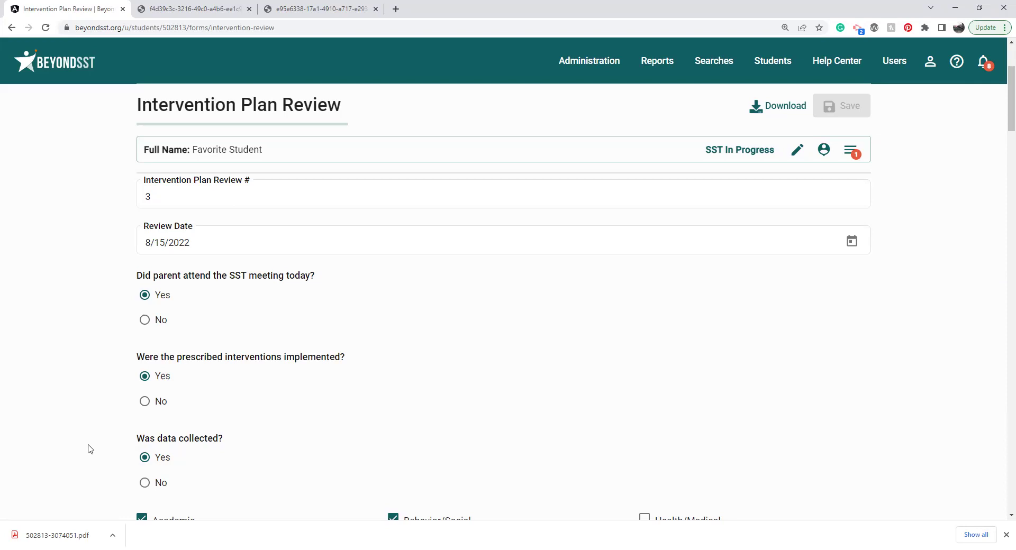
{"action": "scroll", "coordinate": [90, 449], "scroll_direction": "down", "scroll_amount": 3}
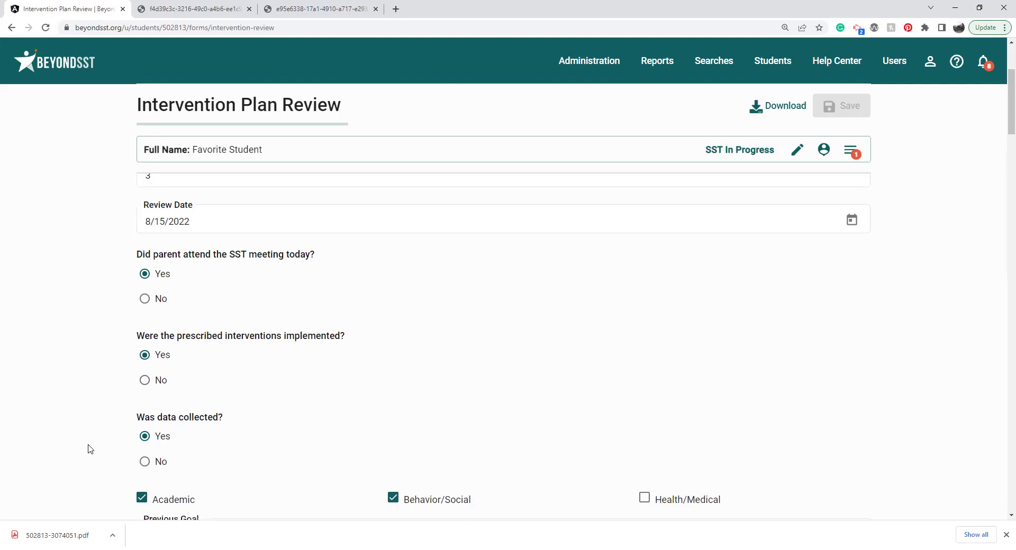
{"action": "scroll", "coordinate": [90, 449], "scroll_direction": "down", "scroll_amount": 3}
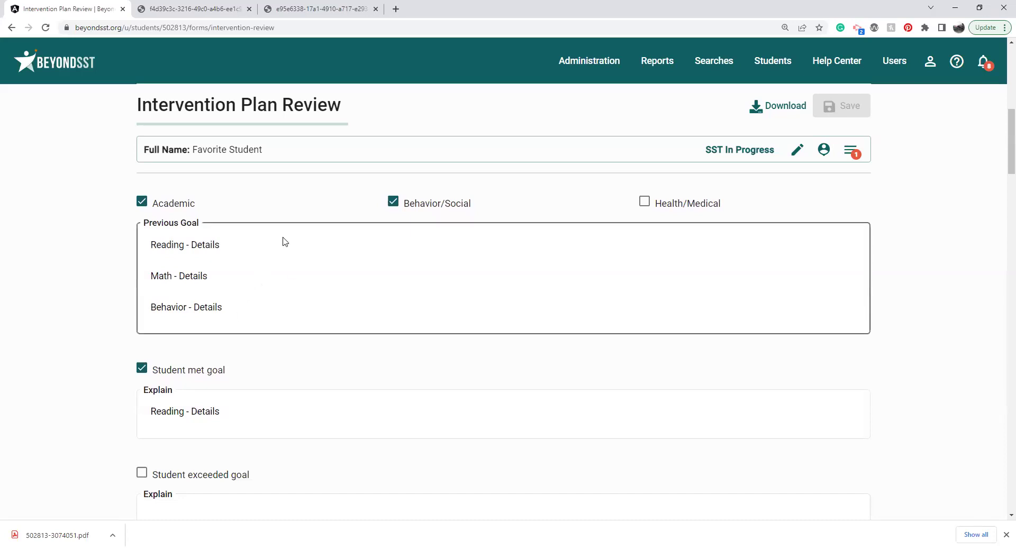
{"action": "scroll", "coordinate": [288, 378], "scroll_direction": "down", "scroll_amount": 2}
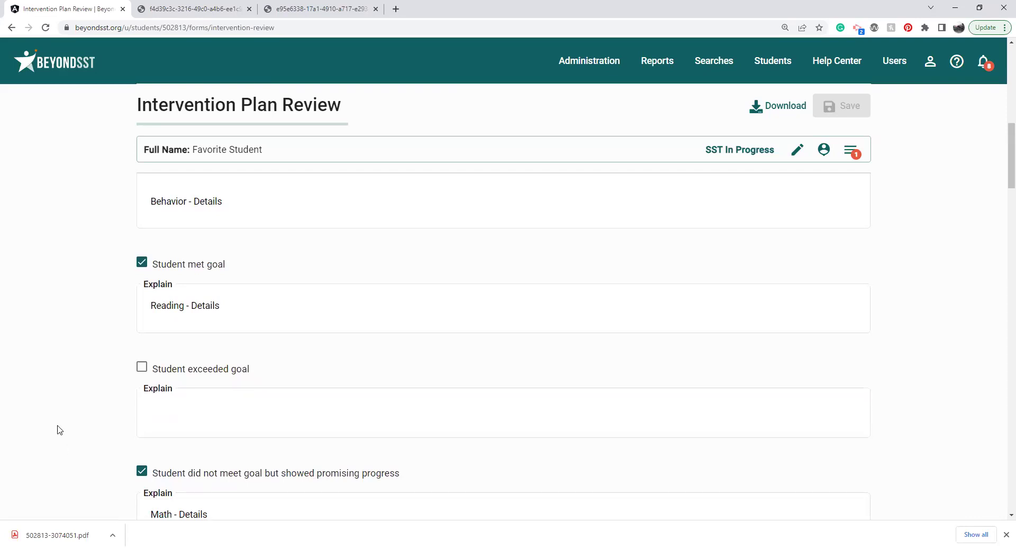
{"action": "scroll", "coordinate": [60, 429], "scroll_direction": "down", "scroll_amount": 2}
{"action": "scroll", "coordinate": [59, 430], "scroll_direction": "down", "scroll_amount": 1}
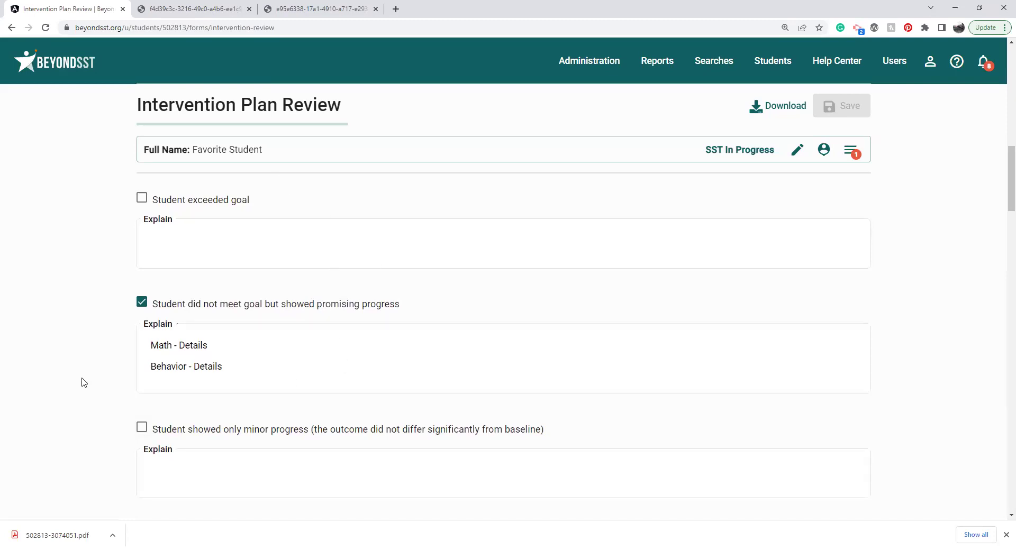
{"action": "scroll", "coordinate": [82, 382], "scroll_direction": "down", "scroll_amount": 3}
{"action": "scroll", "coordinate": [84, 381], "scroll_direction": "down", "scroll_amount": 3}
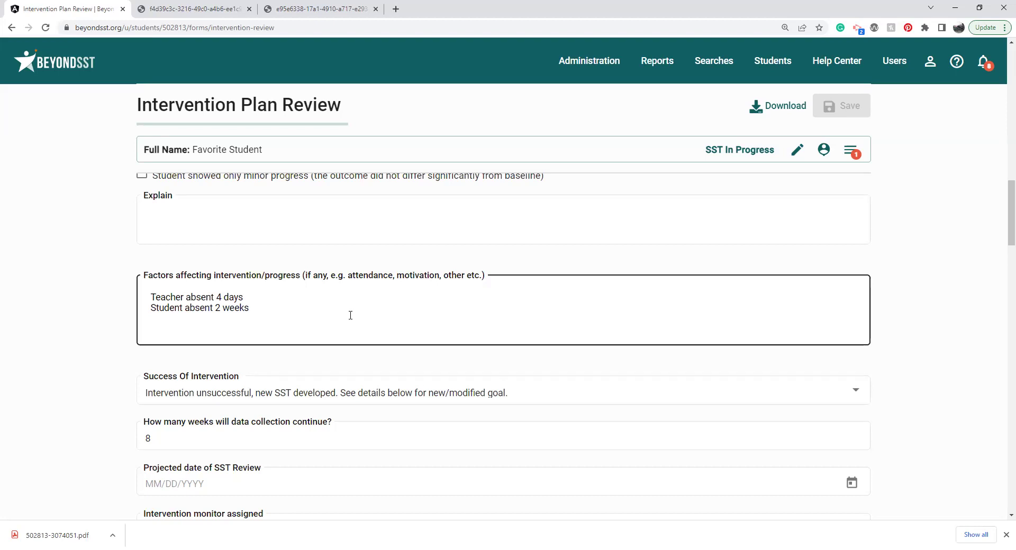
Step: Review the Success Of Intervention choices, keeping the current outcome unchanged
{"action": "left_click", "coordinate": [330, 356]}
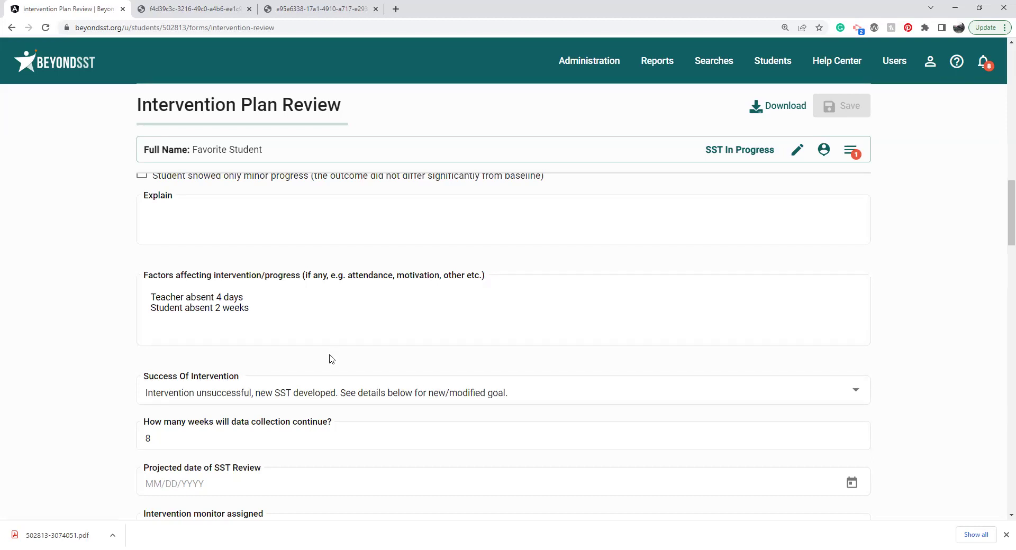
{"action": "scroll", "coordinate": [331, 360], "scroll_direction": "down", "scroll_amount": 1}
{"action": "left_click", "coordinate": [339, 328]}
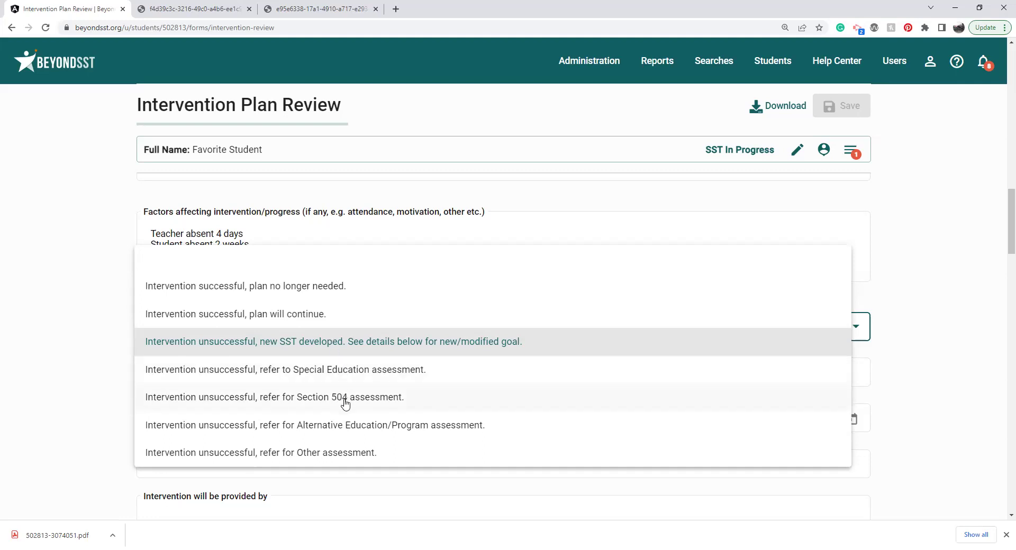
{"action": "left_click", "coordinate": [102, 407]}
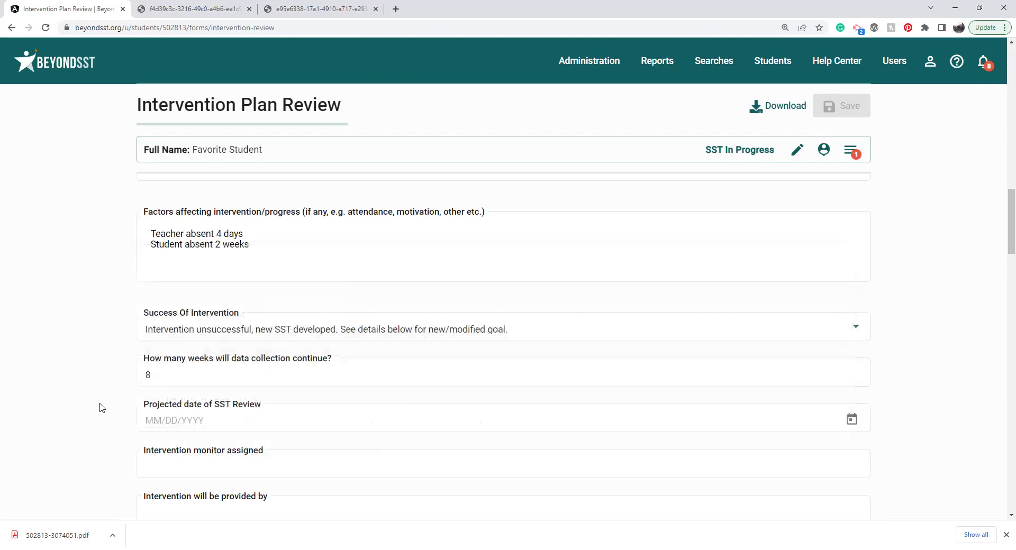
{"action": "scroll", "coordinate": [103, 407], "scroll_direction": "down", "scroll_amount": 2}
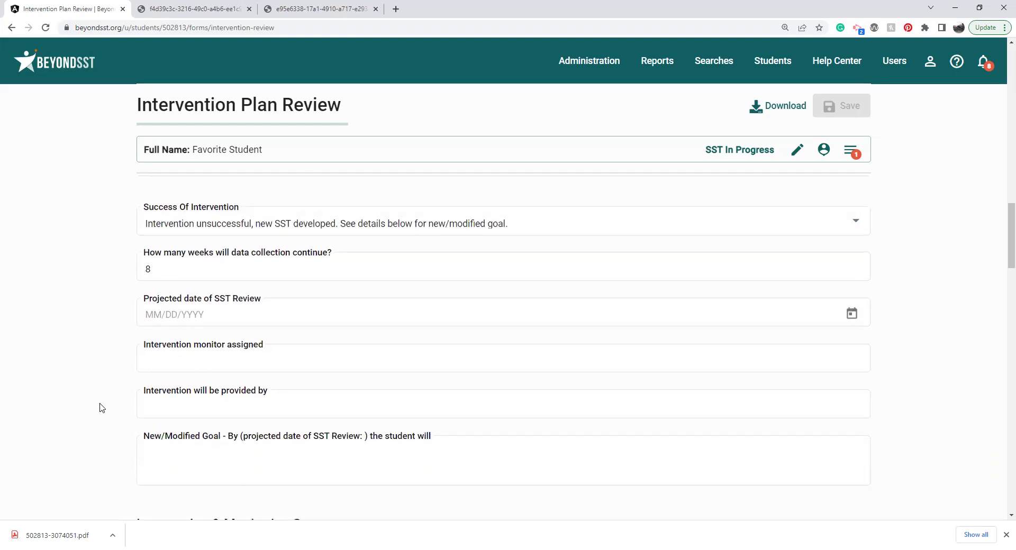
Step: Pick 9/29/2022 in the Projected date of SST Review calendar
{"action": "left_click", "coordinate": [244, 271]}
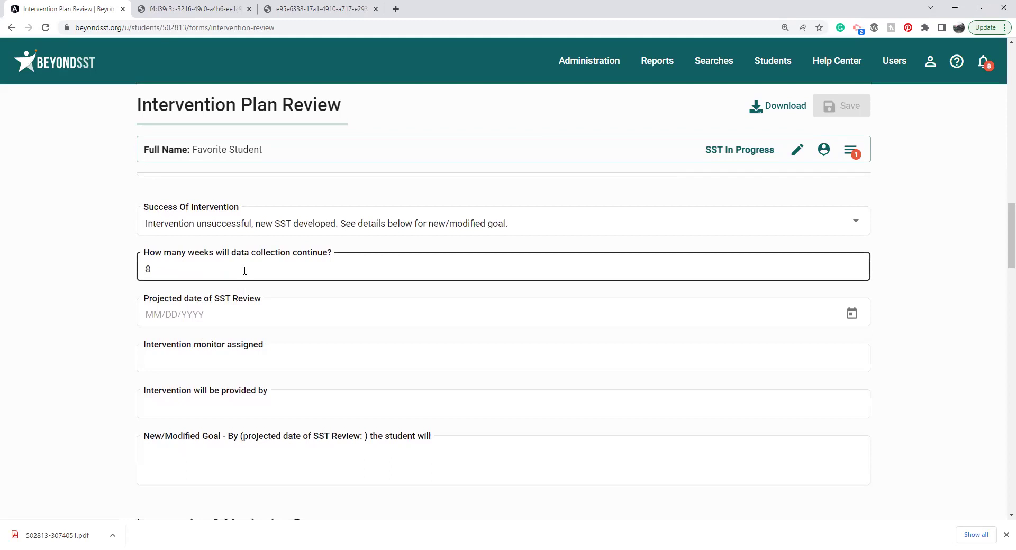
{"action": "left_click", "coordinate": [247, 309]}
{"action": "left_click", "coordinate": [250, 311]}
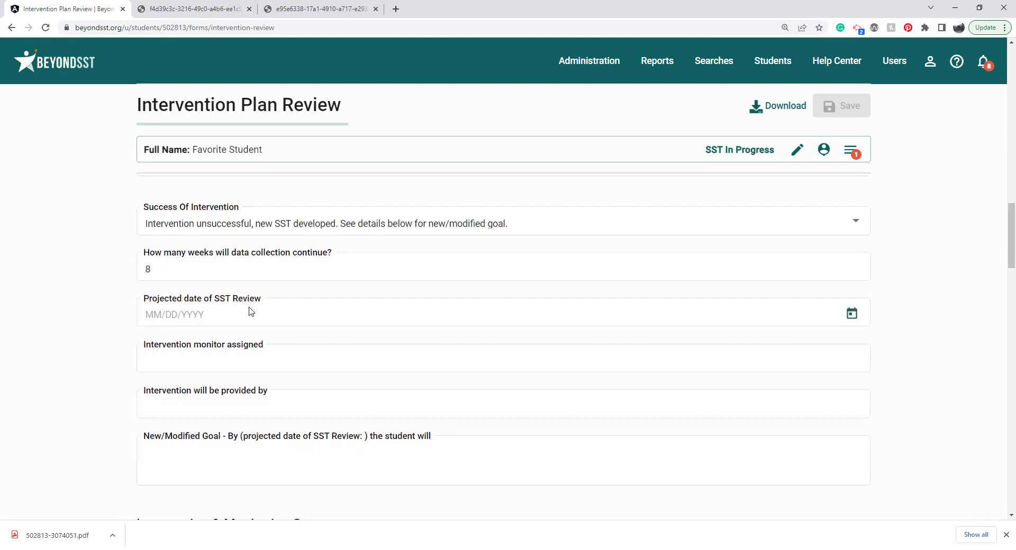
{"action": "left_click", "coordinate": [260, 258]}
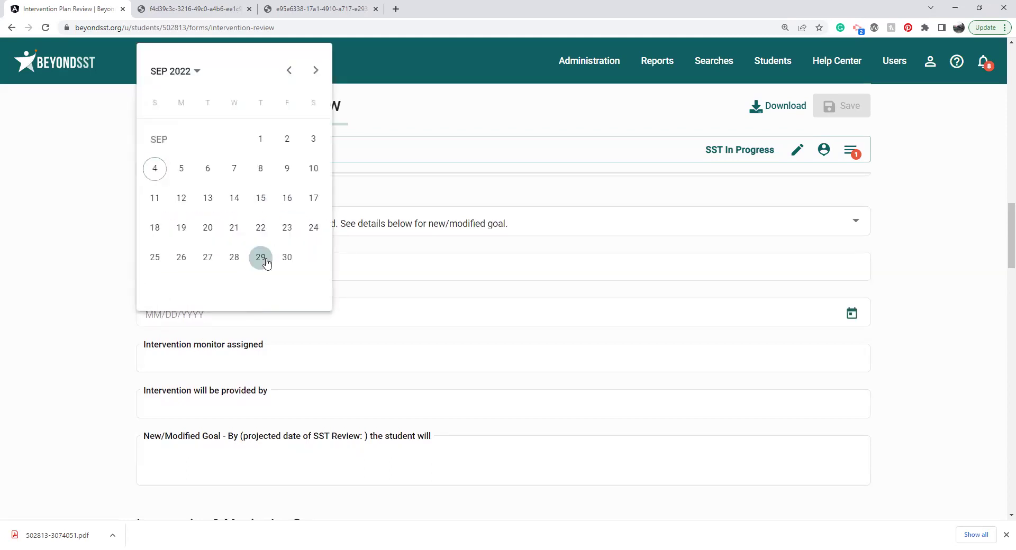
{"action": "left_click", "coordinate": [84, 383]}
{"action": "scroll", "coordinate": [84, 384], "scroll_direction": "down", "scroll_amount": 2}
{"action": "left_click", "coordinate": [251, 378]}
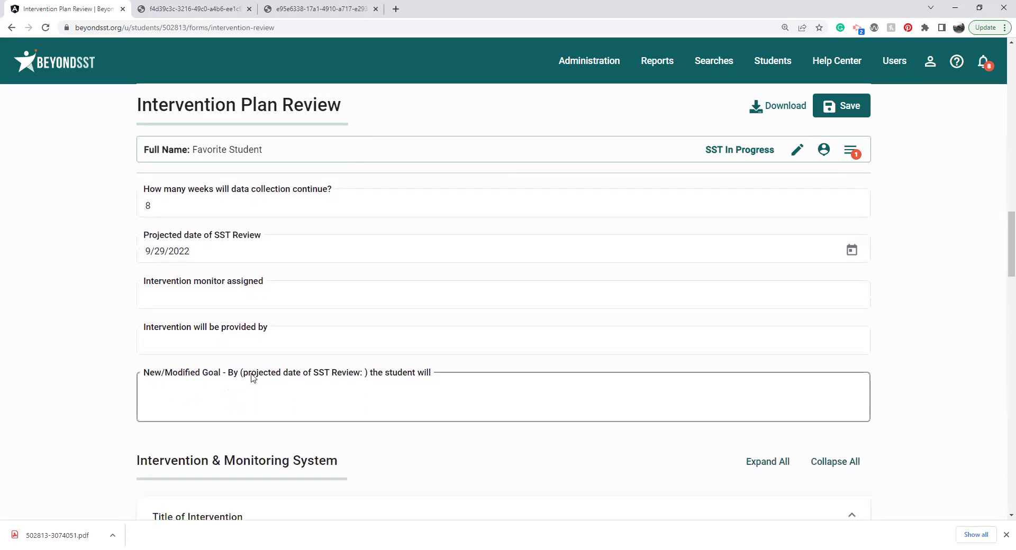
{"action": "scroll", "coordinate": [253, 378], "scroll_direction": "down", "scroll_amount": 5}
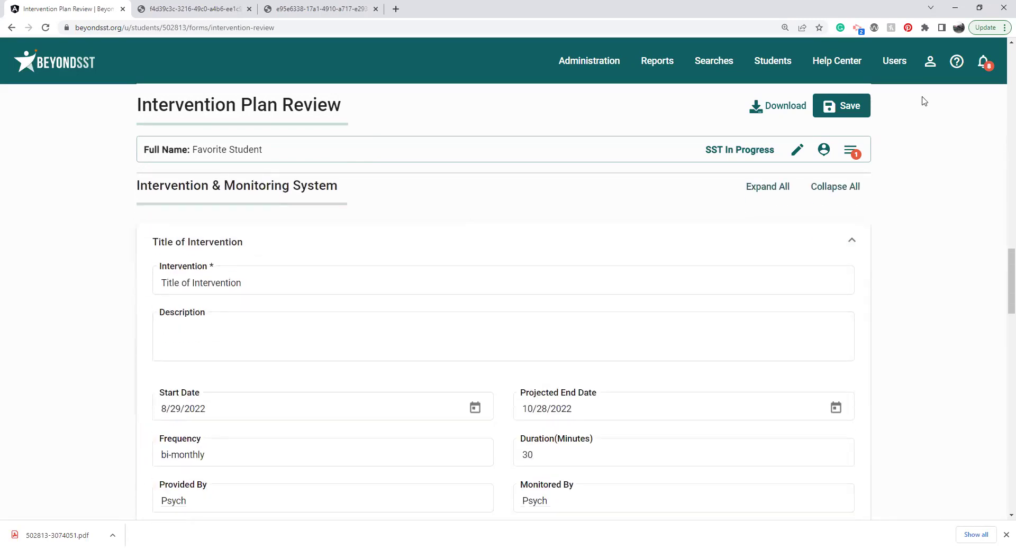
Step: Retitle the Math Log intervention to 'Math Log - Updated at 2nd meeting'
{"action": "left_click", "coordinate": [836, 187]}
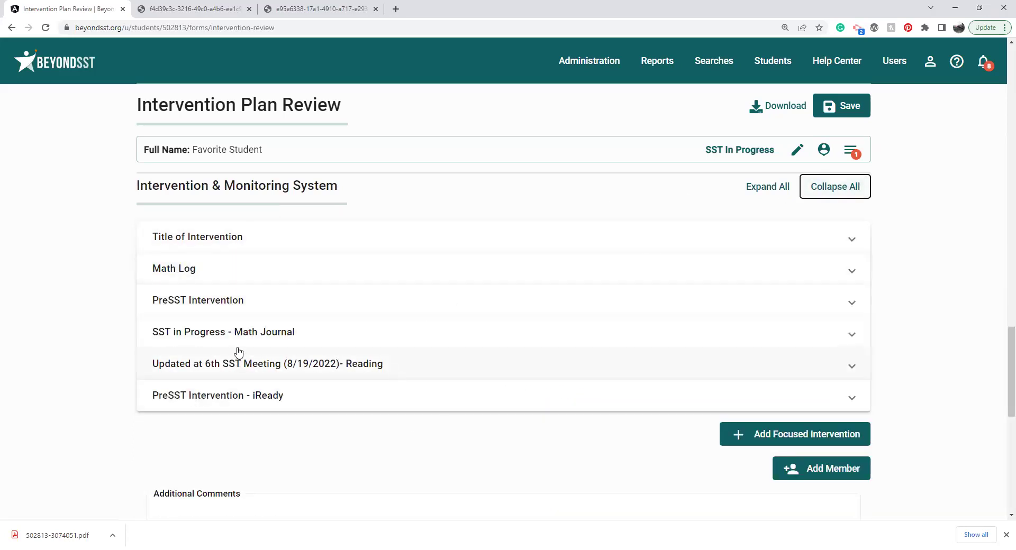
{"action": "left_click", "coordinate": [233, 305]}
{"action": "left_click", "coordinate": [161, 362]}
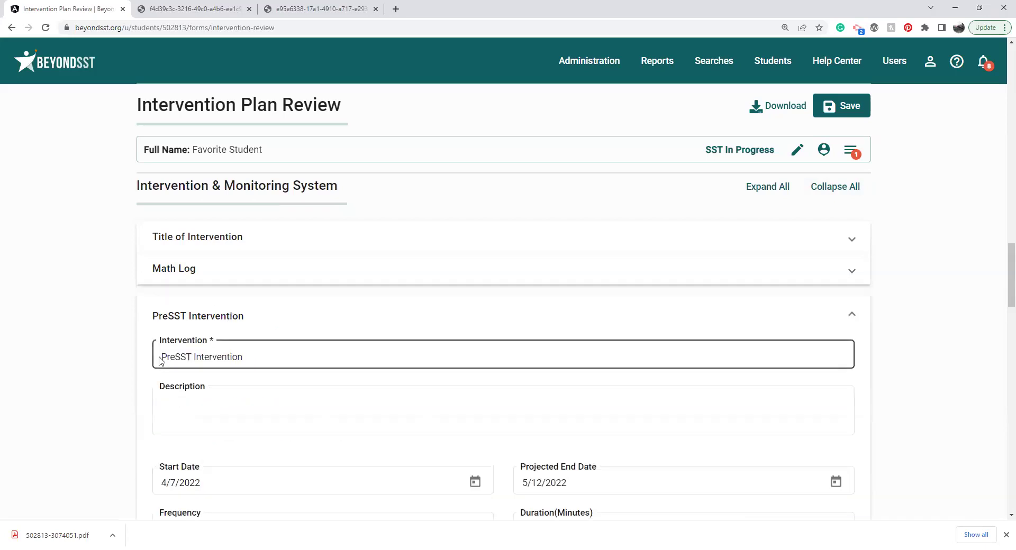
{"action": "left_click", "coordinate": [204, 280]}
{"action": "left_click", "coordinate": [221, 322]}
{"action": "type", "text": "- Updated a"}
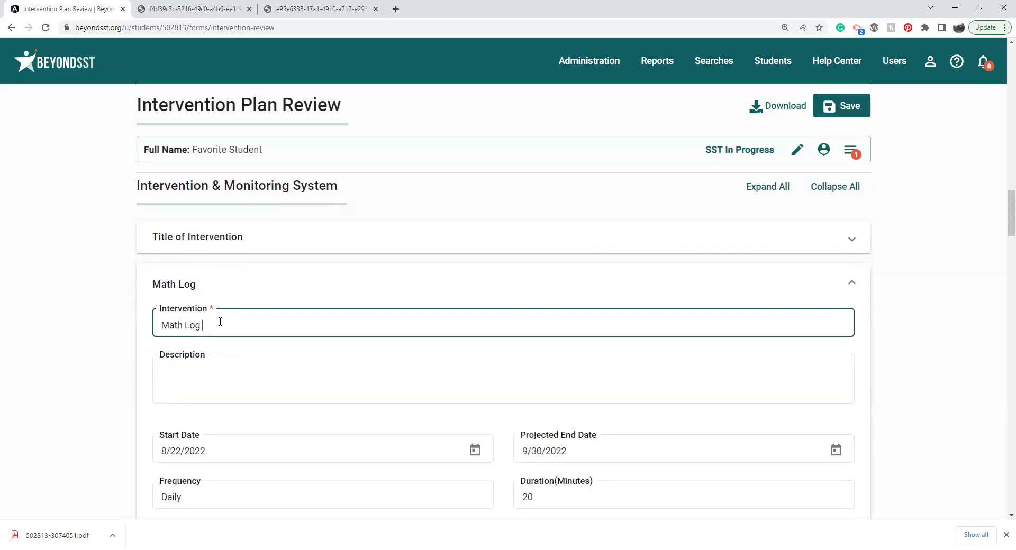
{"action": "type", "text": "t 2nd meeting"}
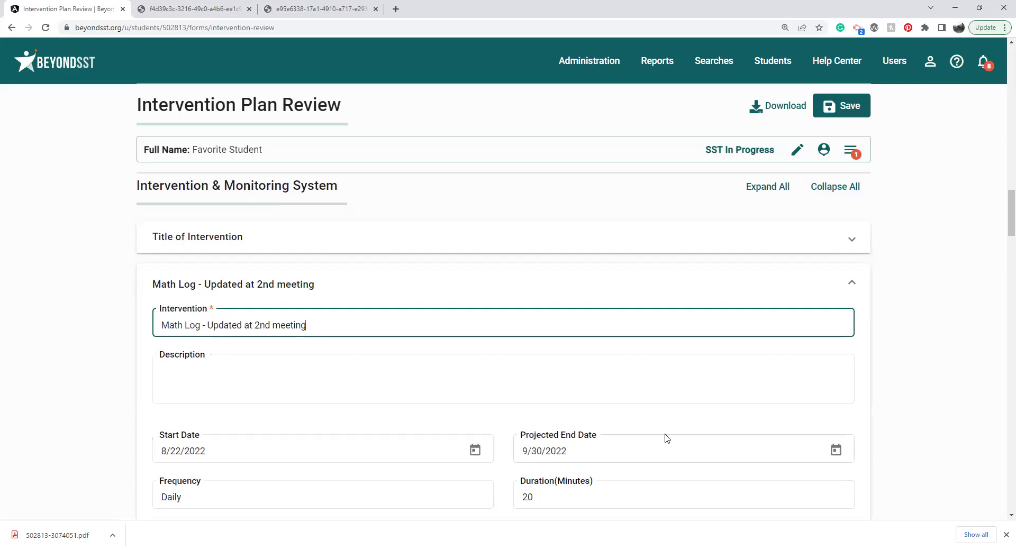
Step: Set the Math Log start date to 9/4/2022 and projected end date to 11/17/2022
{"action": "left_click", "coordinate": [477, 452]}
{"action": "left_click", "coordinate": [197, 378]}
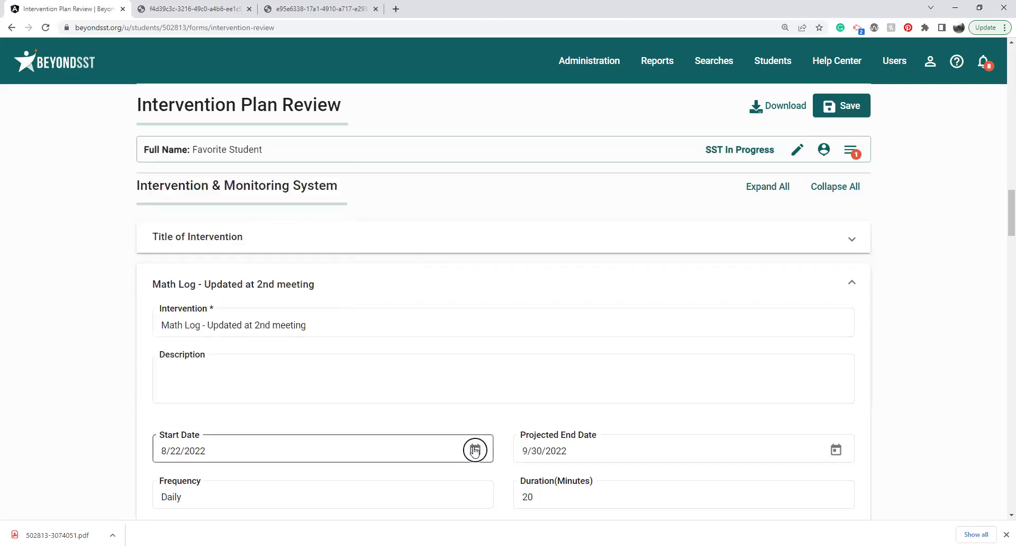
{"action": "left_click", "coordinate": [402, 451]}
{"action": "left_click", "coordinate": [332, 191]}
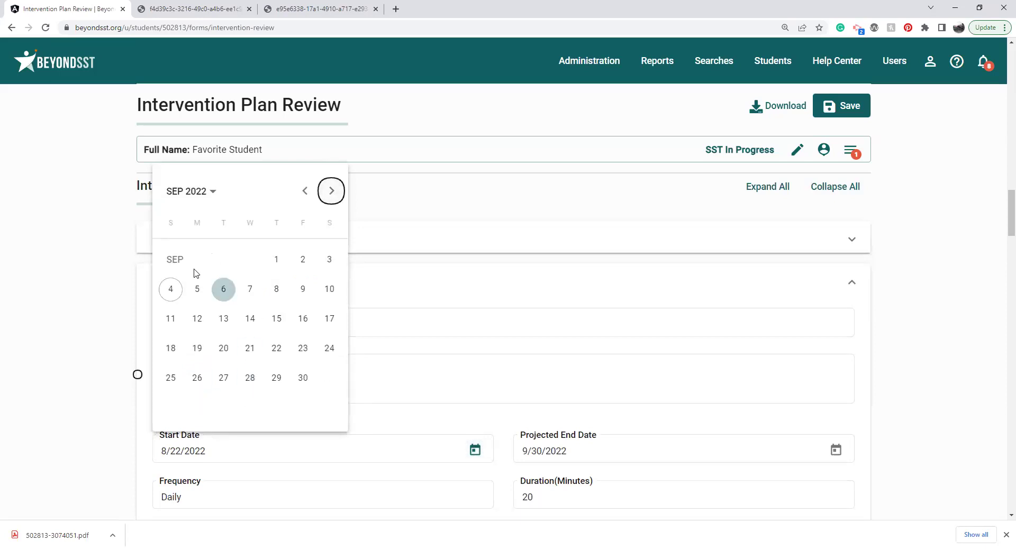
{"action": "left_click", "coordinate": [169, 290]}
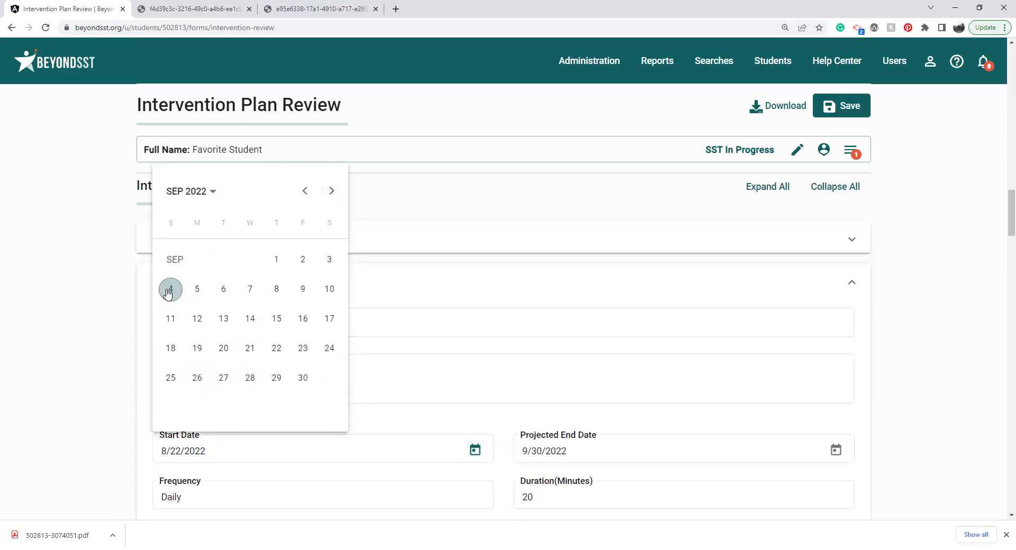
{"action": "left_click", "coordinate": [836, 450]}
{"action": "left_click", "coordinate": [692, 191]}
{"action": "left_click", "coordinate": [693, 192]}
{"action": "left_click", "coordinate": [638, 350]}
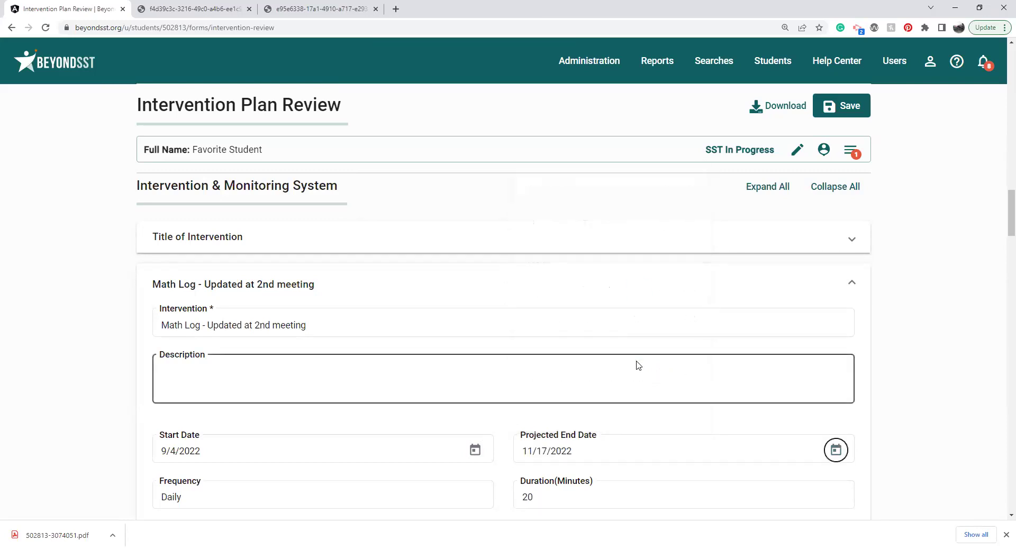
Step: Change the Math Log duration from 20 to 30 minutes
{"action": "scroll", "coordinate": [638, 420], "scroll_direction": "down", "scroll_amount": 2}
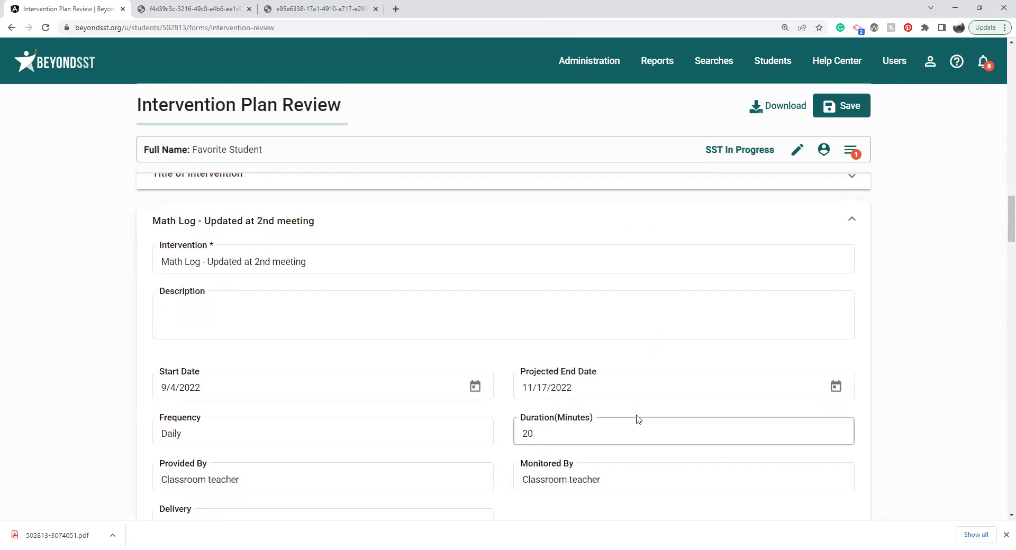
{"action": "left_click", "coordinate": [530, 372]}
{"action": "double_click", "coordinate": [531, 373]}
{"action": "type", "text": "30"}
{"action": "left_click", "coordinate": [543, 457]}
{"action": "left_click_drag", "start_coordinate": [1002, 222], "coordinate": [1002, 312]}
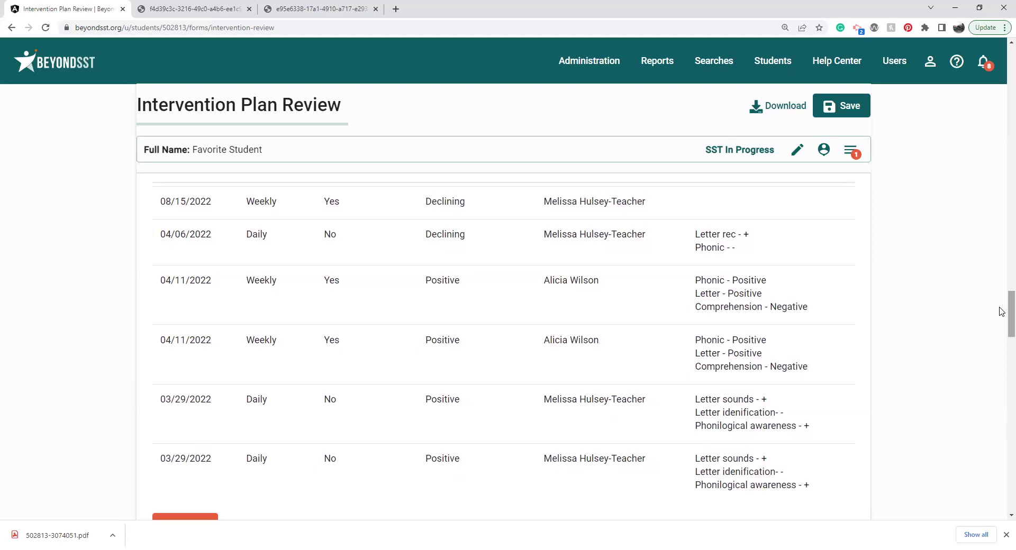
{"action": "left_click_drag", "start_coordinate": [1002, 312], "coordinate": [1002, 312]}
{"action": "left_click_drag", "start_coordinate": [1002, 322], "coordinate": [1002, 488]}
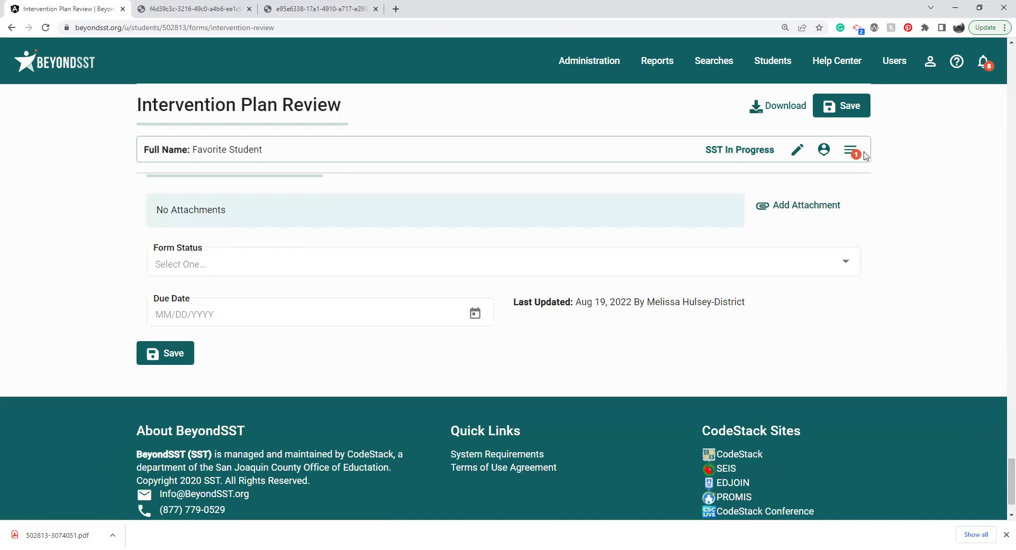
Step: Mark Intervention Plan Review and SST Intervention Plan and Monitoring, choosing to keep editing at the Team Notes prompt
{"action": "left_click", "coordinate": [848, 159]}
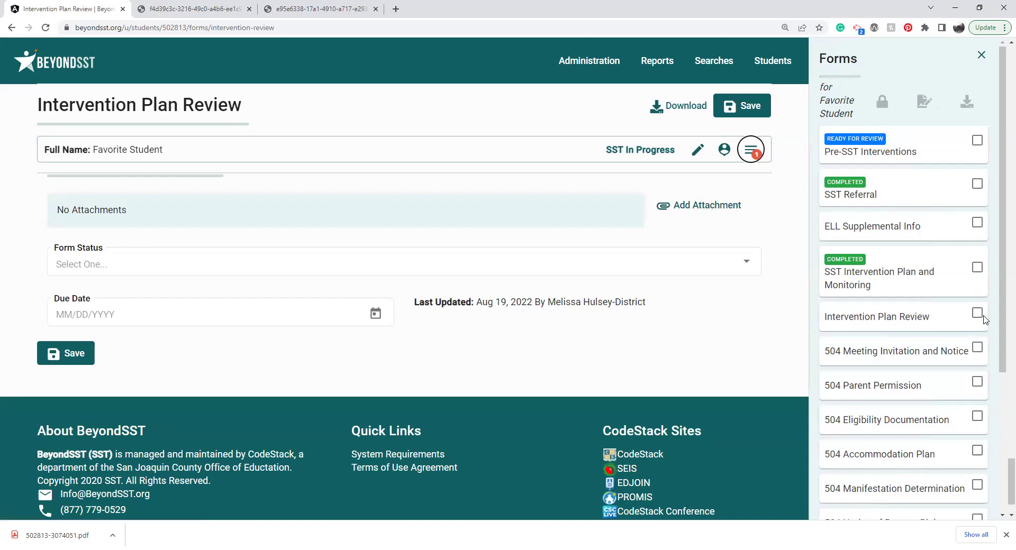
{"action": "left_click", "coordinate": [978, 315]}
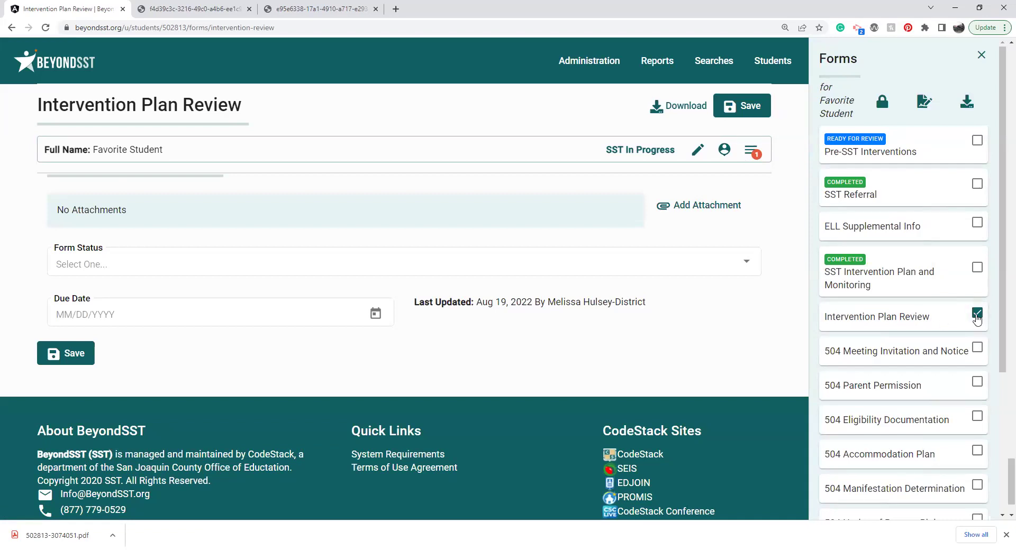
{"action": "left_click", "coordinate": [979, 269]}
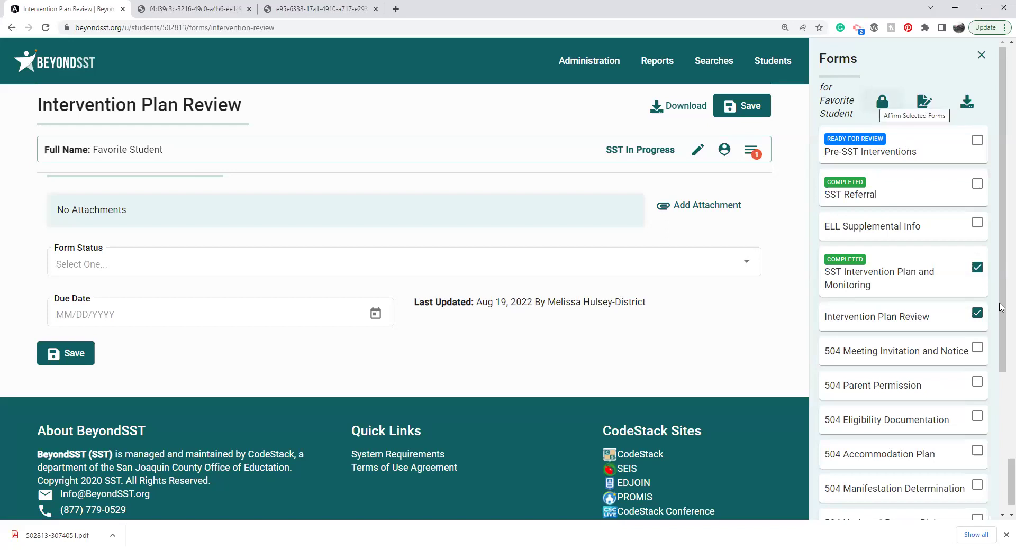
{"action": "scroll", "coordinate": [1001, 321], "scroll_direction": "down", "scroll_amount": 4}
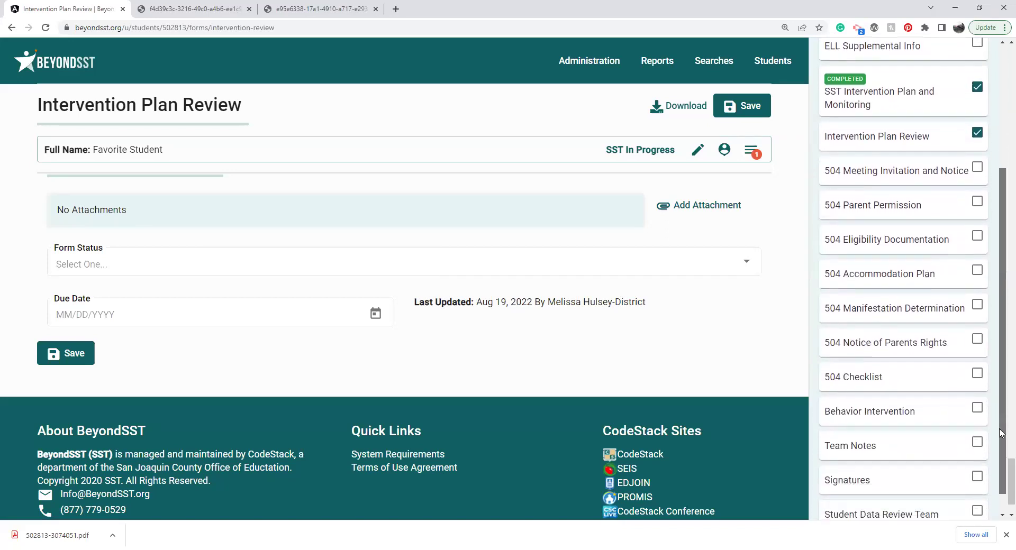
{"action": "left_click", "coordinate": [849, 435]}
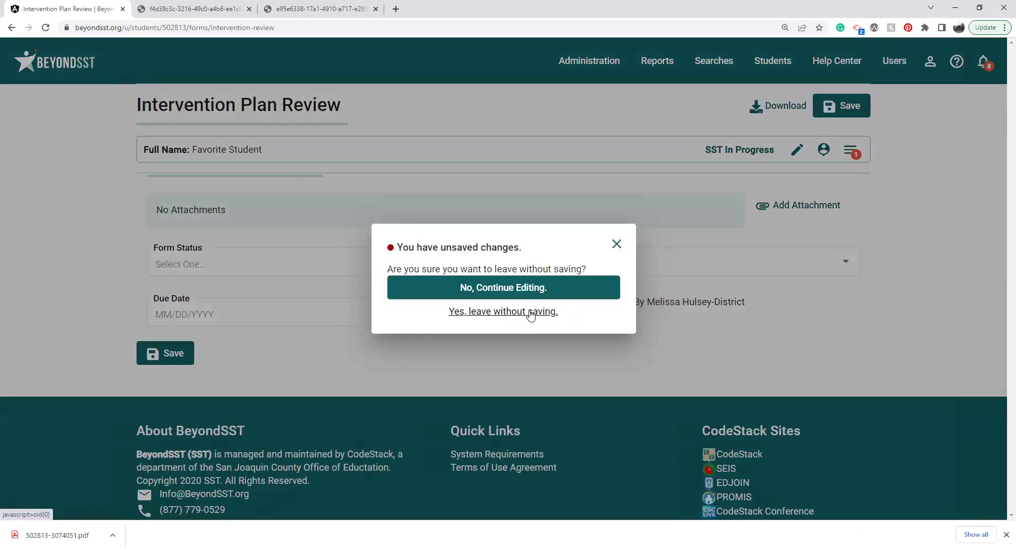
{"action": "left_click", "coordinate": [526, 288]}
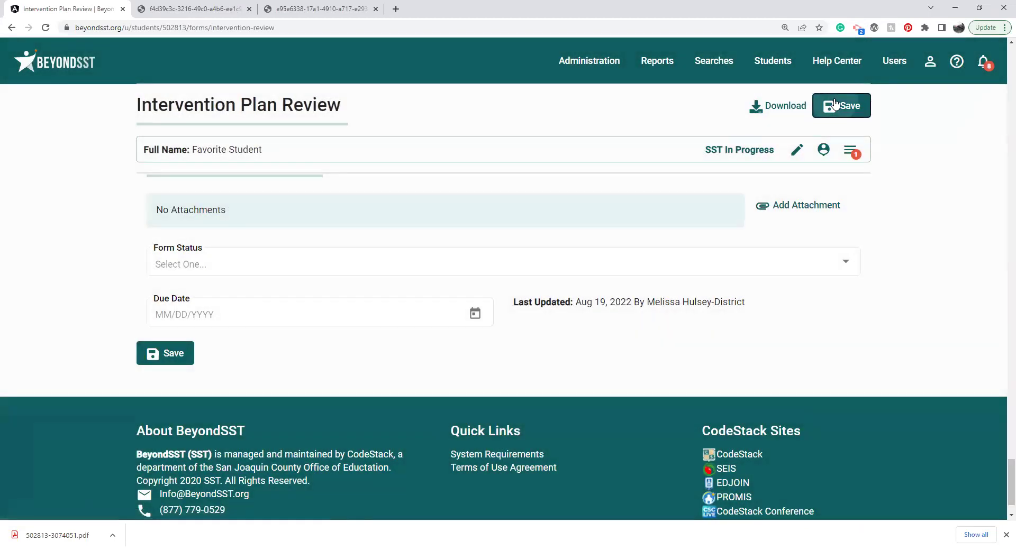
Step: Save the Intervention Plan Review form and reopen the student's forms list
{"action": "left_click", "coordinate": [834, 104]}
{"action": "left_click", "coordinate": [851, 152]}
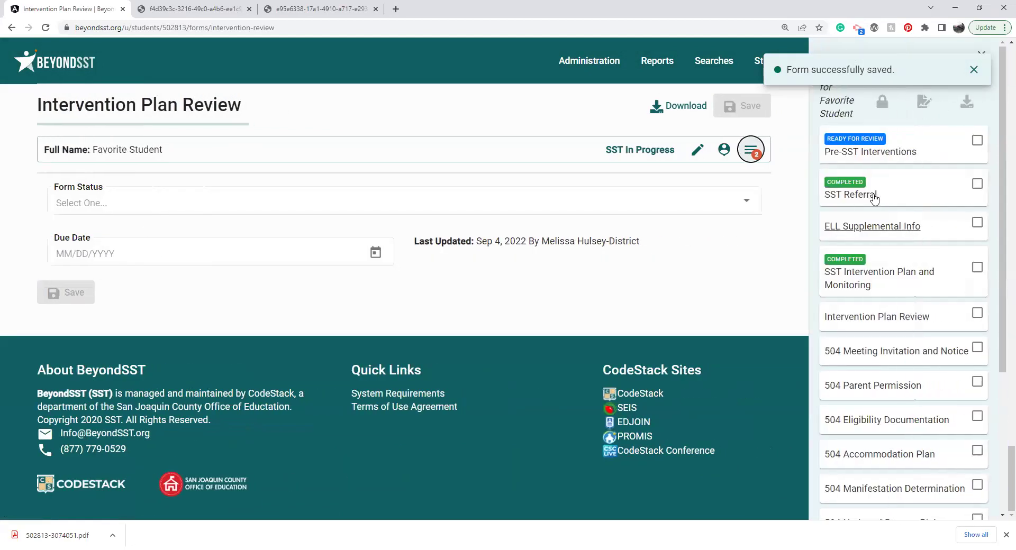
{"action": "left_click_drag", "start_coordinate": [1002, 333], "coordinate": [1002, 417]}
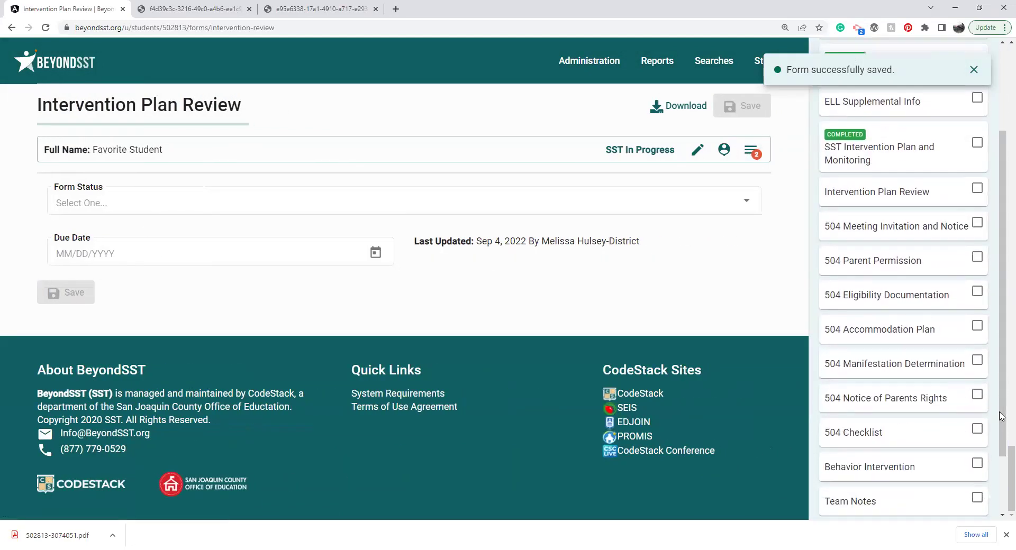
Step: Look over the Team Notes form's Title, Summary and Action Taken fields
{"action": "left_click", "coordinate": [858, 503]}
{"action": "left_click_drag", "start_coordinate": [1001, 154], "coordinate": [980, 148]}
{"action": "left_click", "coordinate": [565, 338]}
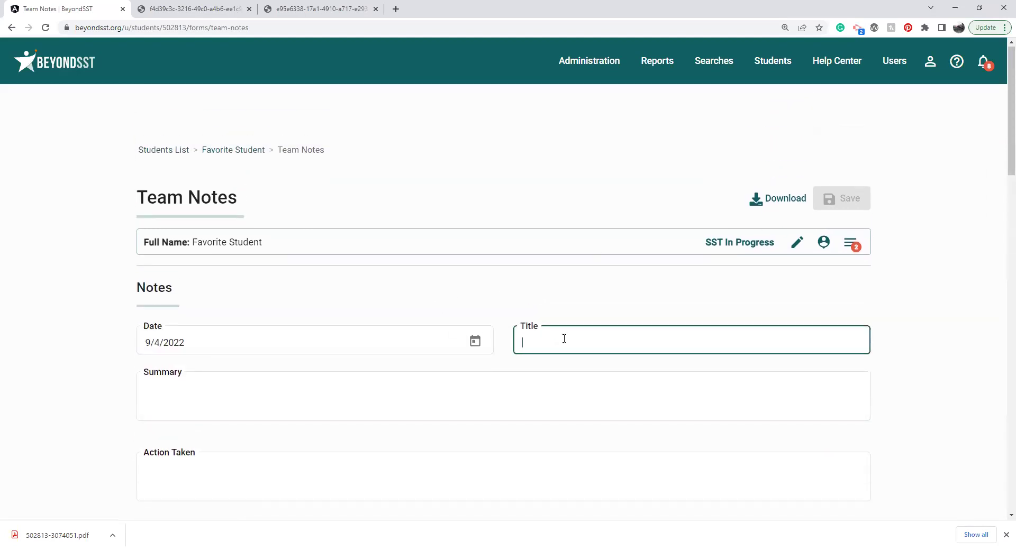
{"action": "left_click", "coordinate": [316, 397]}
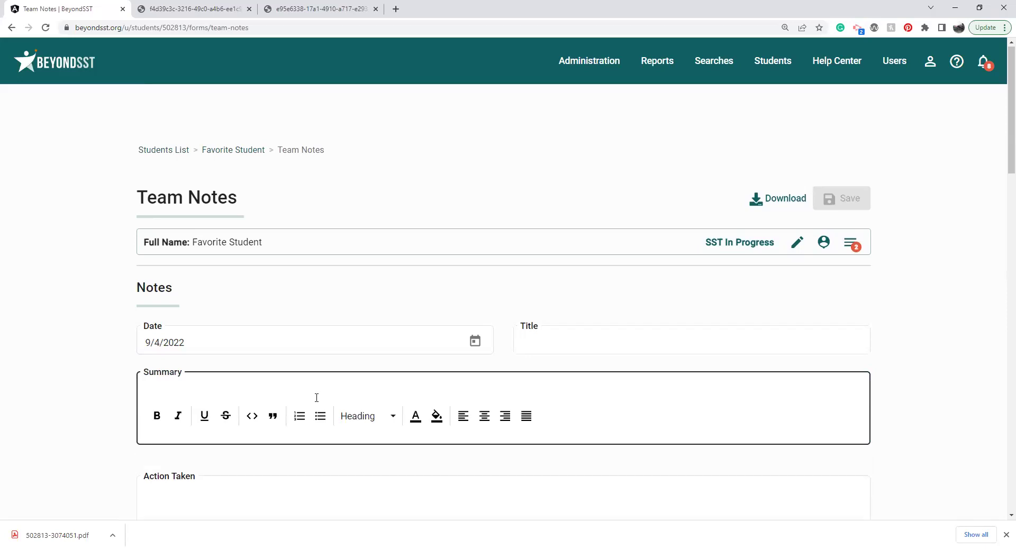
{"action": "left_click", "coordinate": [279, 487]}
{"action": "left_click", "coordinate": [303, 397]}
{"action": "left_click", "coordinate": [277, 491]}
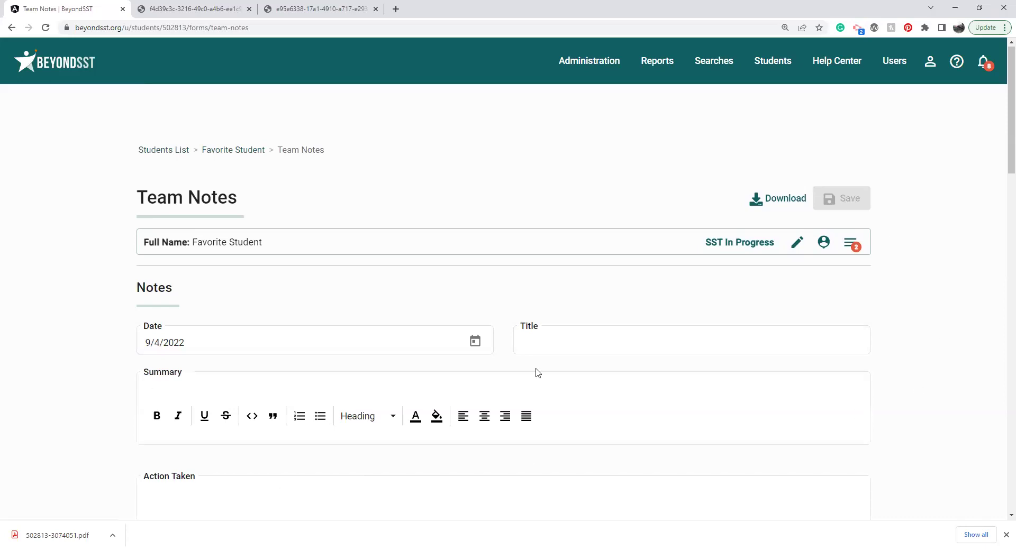
Step: Download the Signatures form as an English PDF and return to the form
{"action": "left_click", "coordinate": [853, 246]}
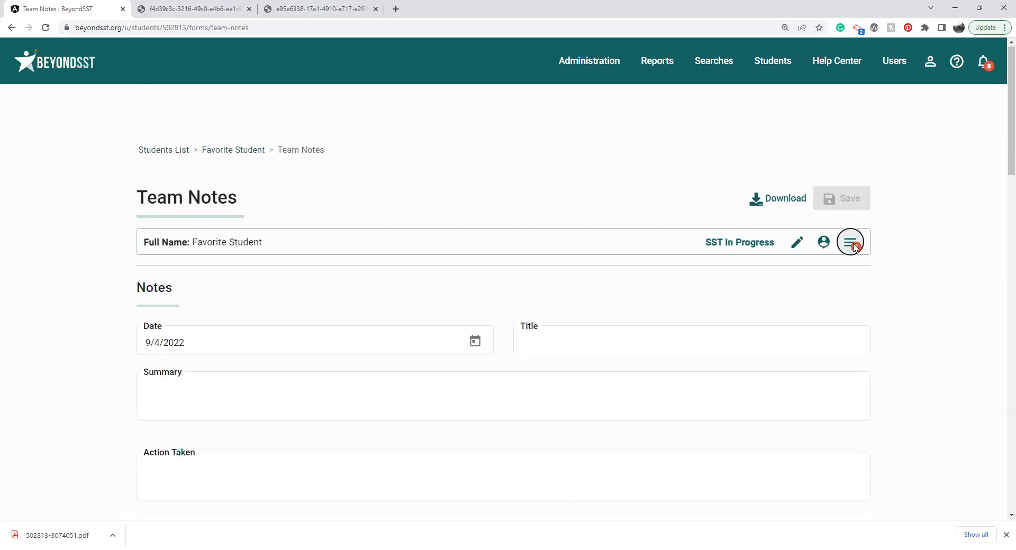
{"action": "left_click_drag", "start_coordinate": [999, 175], "coordinate": [1000, 312]}
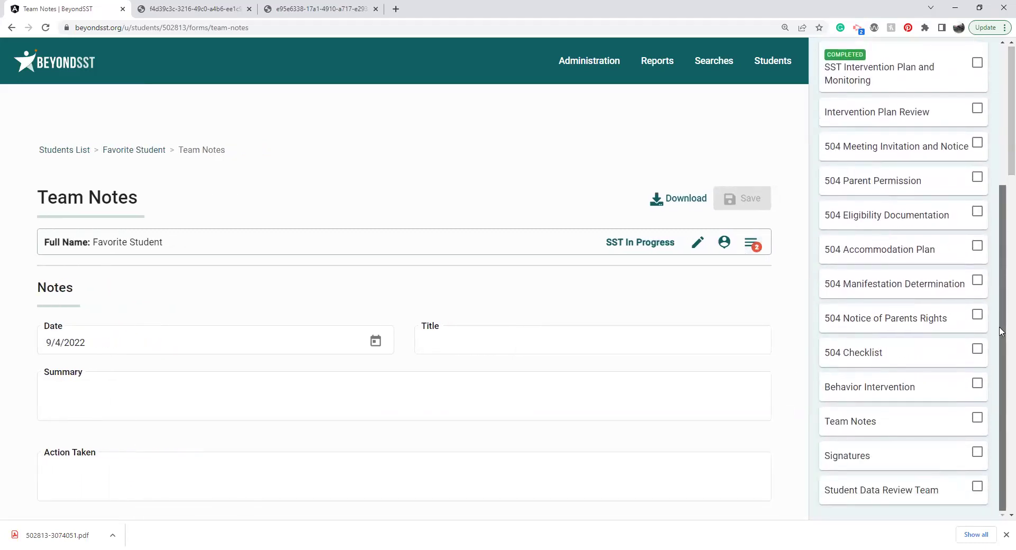
{"action": "left_click", "coordinate": [847, 456]}
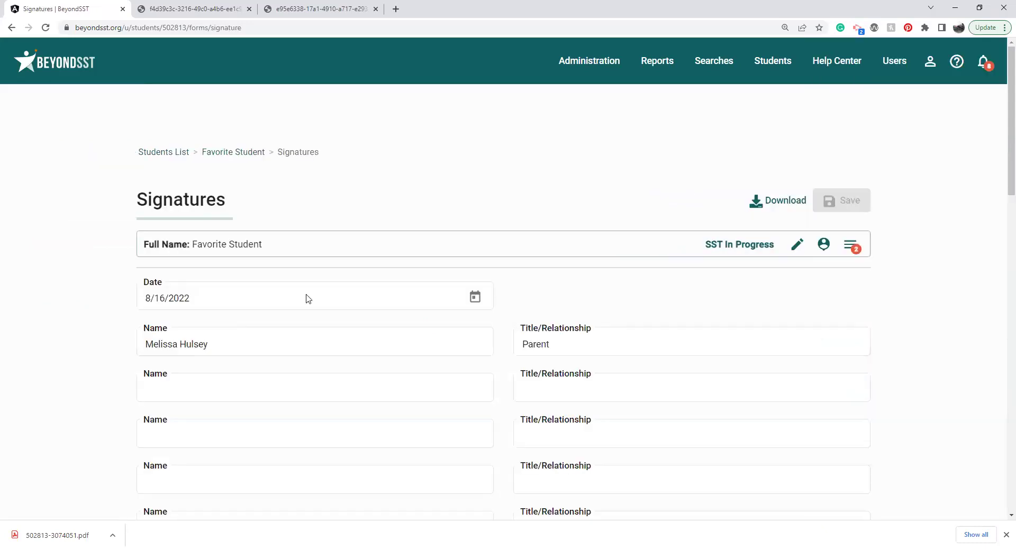
{"action": "left_click", "coordinate": [769, 200]}
{"action": "left_click", "coordinate": [778, 237]}
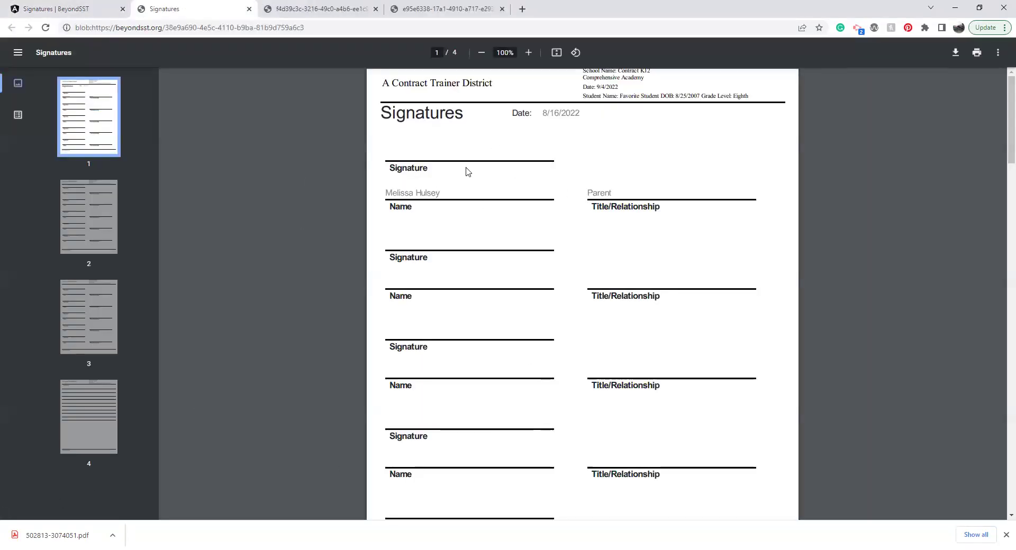
{"action": "left_click", "coordinate": [42, 7]}
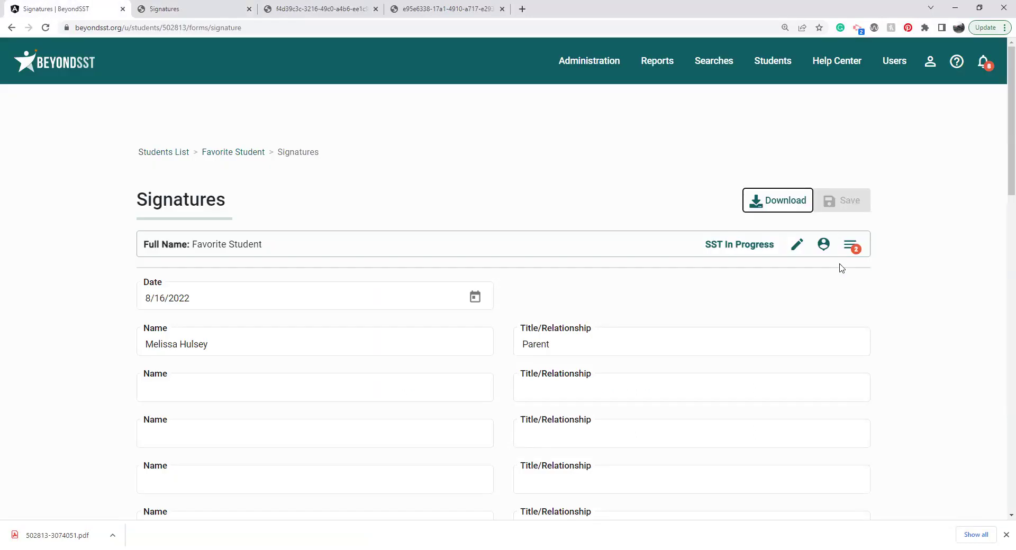
Step: Open the student's Edit Student page from the Signatures form
{"action": "left_click", "coordinate": [850, 245]}
{"action": "left_click_drag", "start_coordinate": [1002, 335], "coordinate": [1002, 453]}
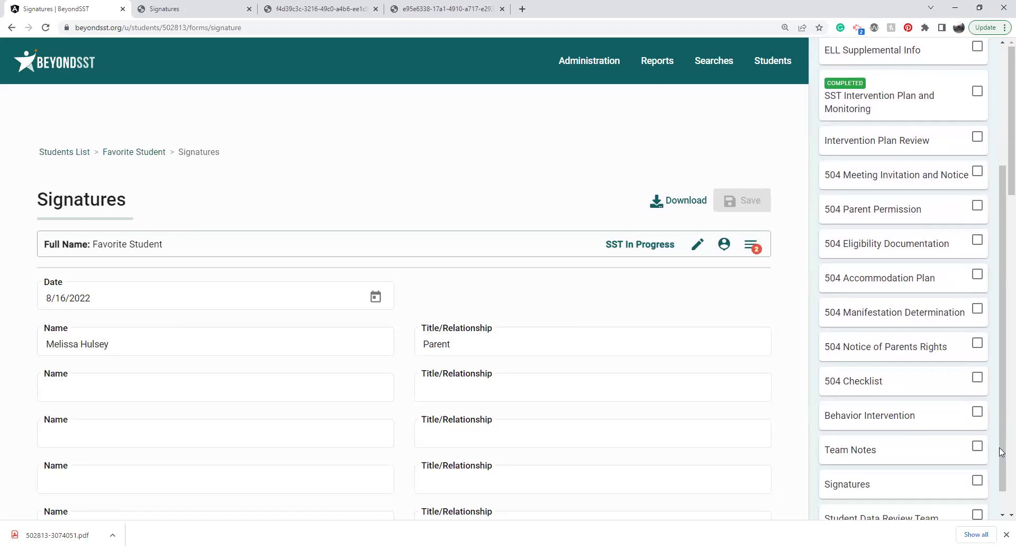
{"action": "left_click", "coordinate": [698, 244]}
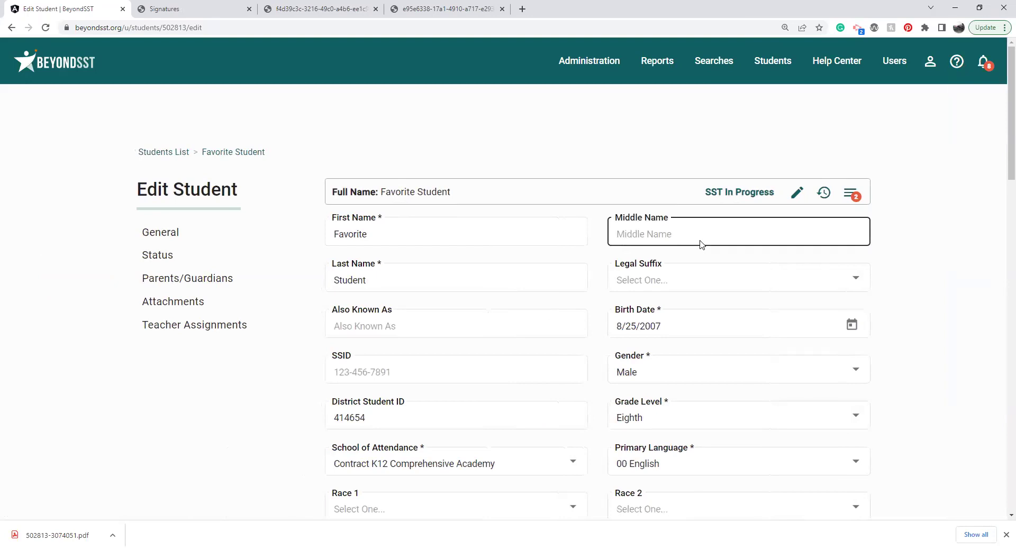
Step: In the Status section, choose status Referred and assessment type Section 504, then submit via Refer Student
{"action": "left_click", "coordinate": [144, 255]}
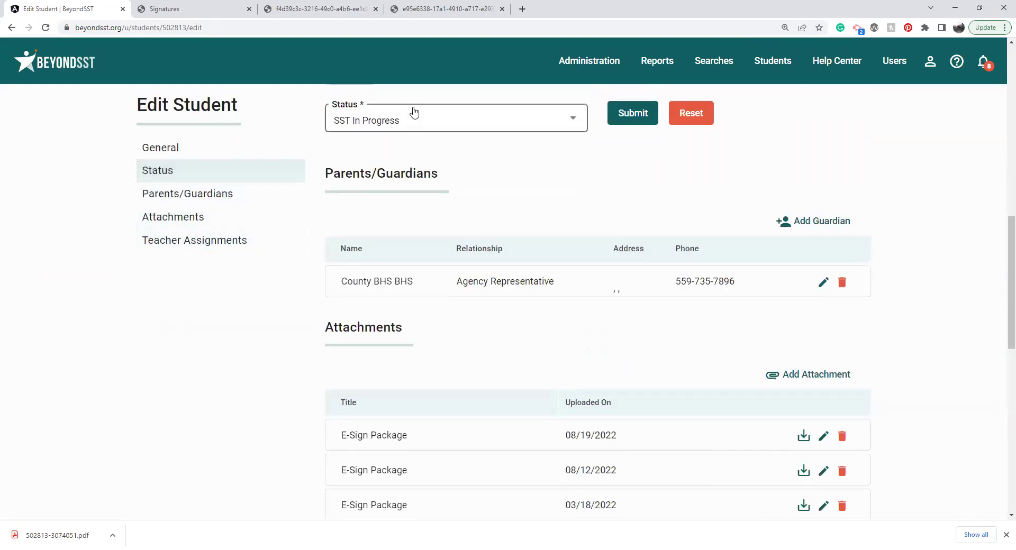
{"action": "left_click", "coordinate": [415, 113]}
{"action": "left_click", "coordinate": [373, 192]}
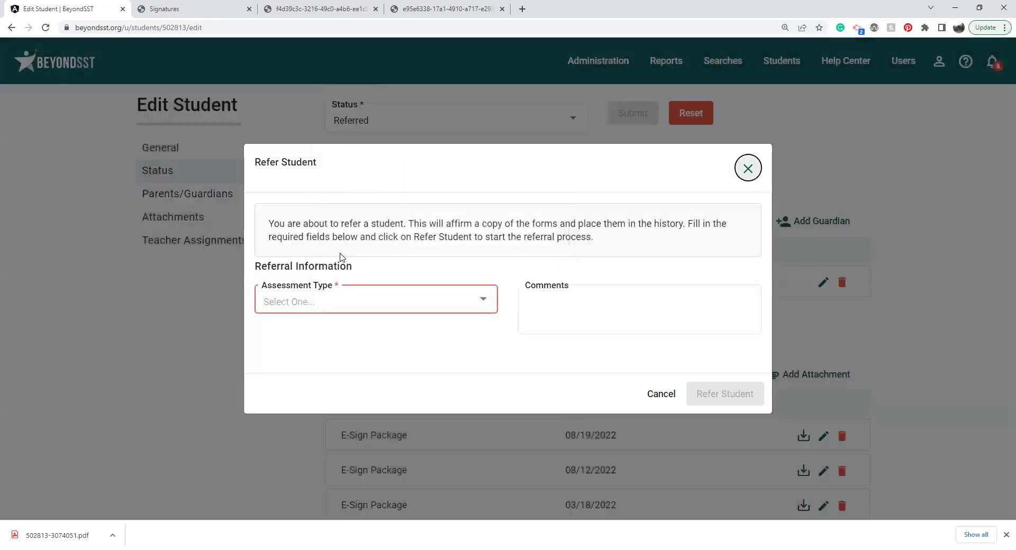
{"action": "left_click", "coordinate": [328, 306]}
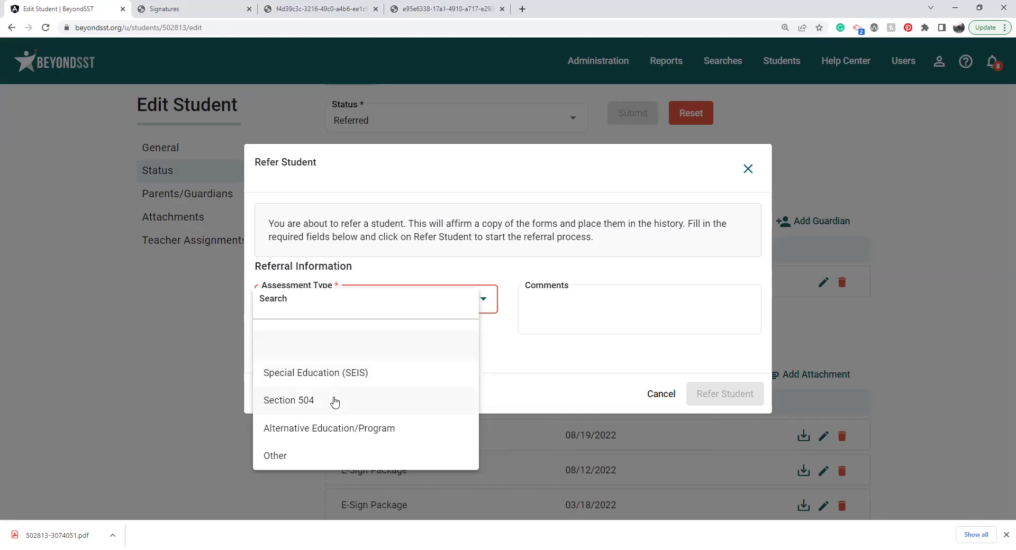
{"action": "left_click", "coordinate": [334, 401]}
{"action": "left_click", "coordinate": [702, 395]}
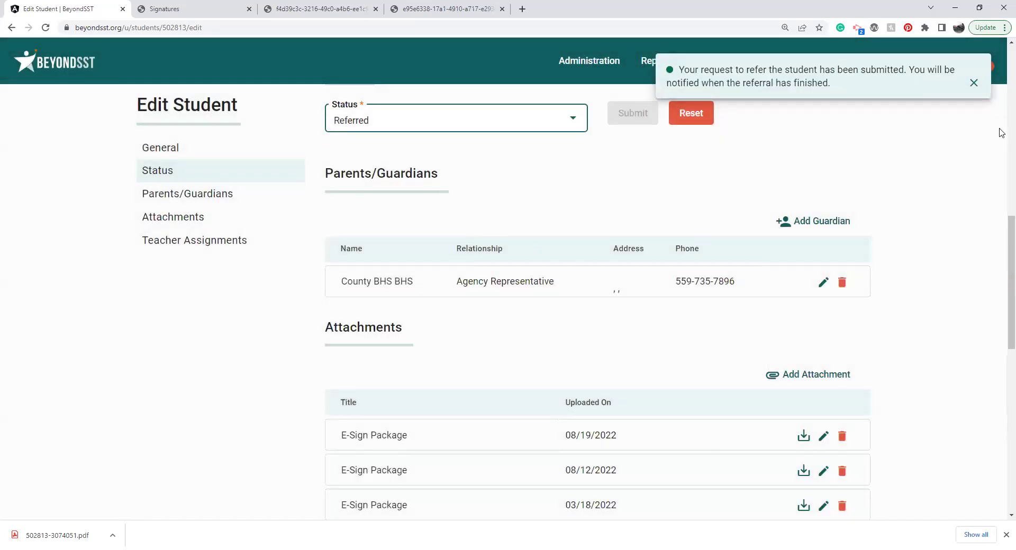
{"action": "left_click", "coordinate": [1011, 126]}
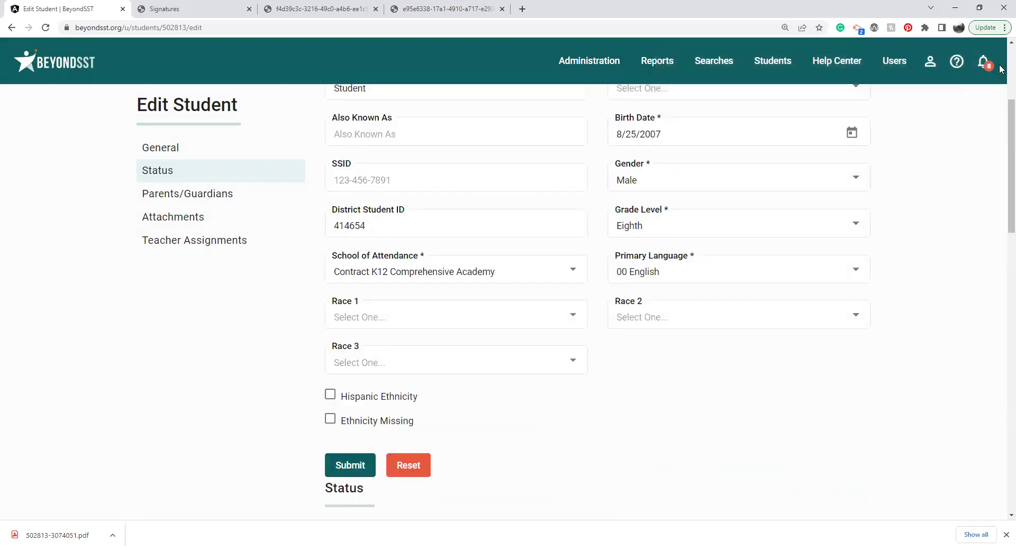
{"action": "left_click", "coordinate": [1011, 69]}
Step: Open 504 Meeting Invitation and Notice, keep purpose 'Section 504 Evaluation results and possible eligibility', reopen forms list
{"action": "left_click", "coordinate": [850, 194]}
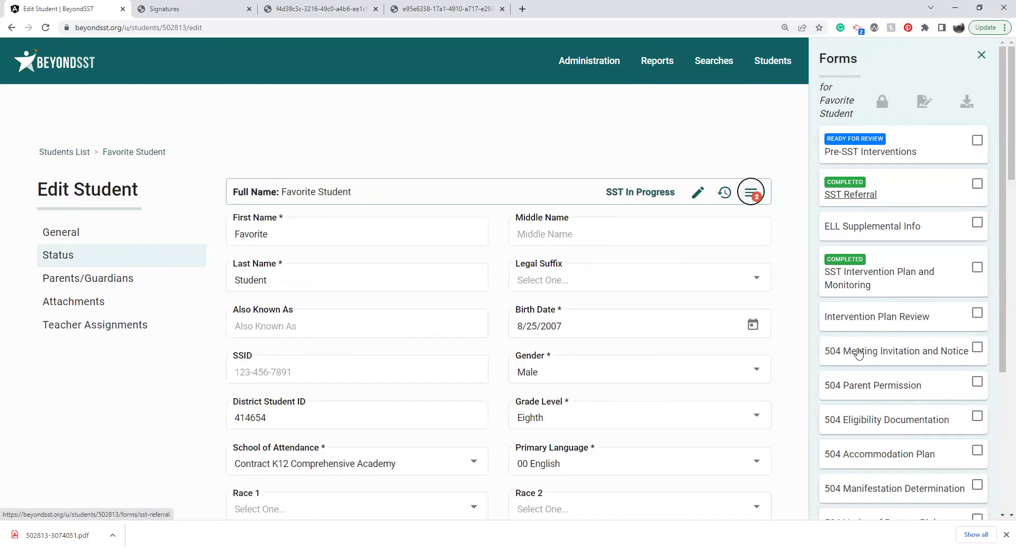
{"action": "left_click", "coordinate": [885, 353]}
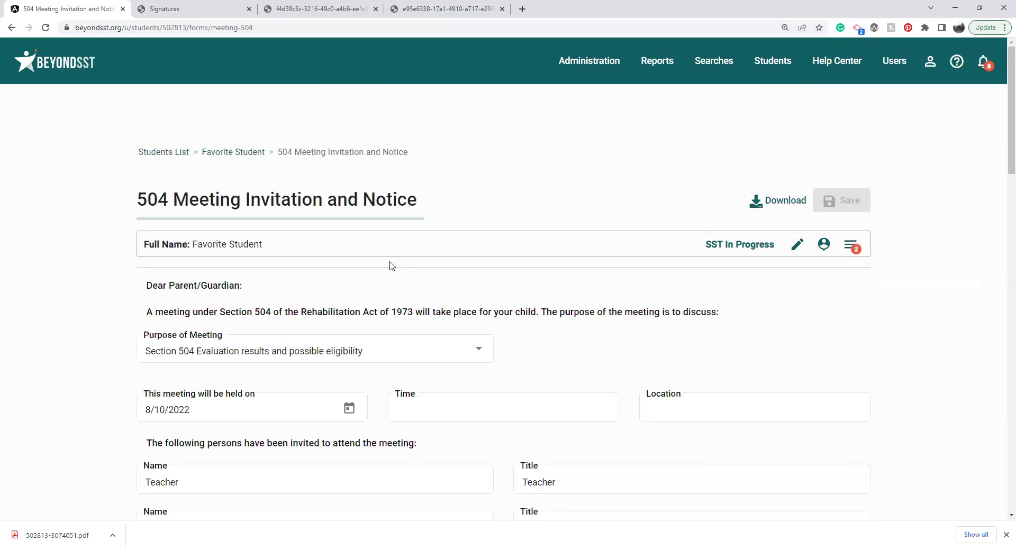
{"action": "left_click_drag", "start_coordinate": [1002, 113], "coordinate": [1001, 157]}
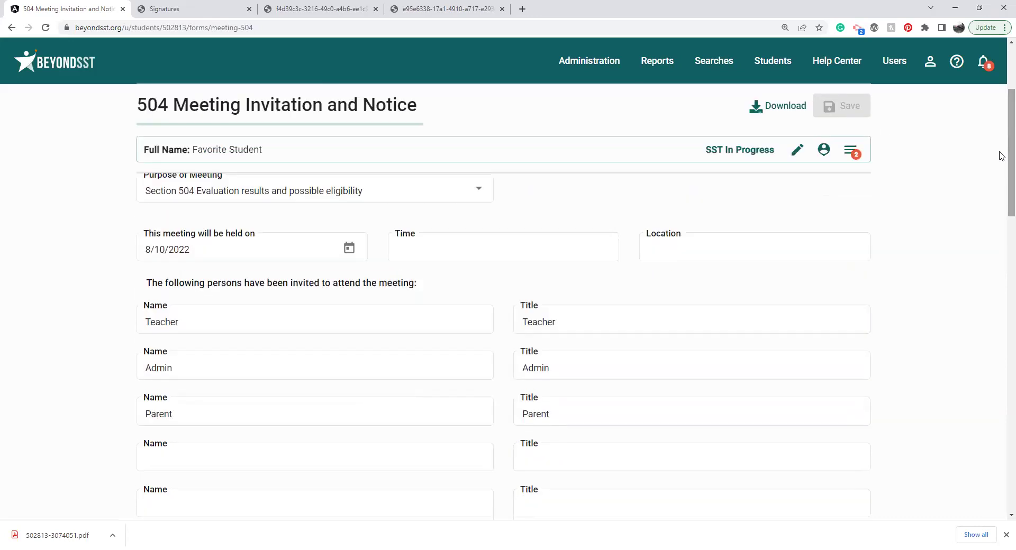
{"action": "left_click", "coordinate": [333, 198]}
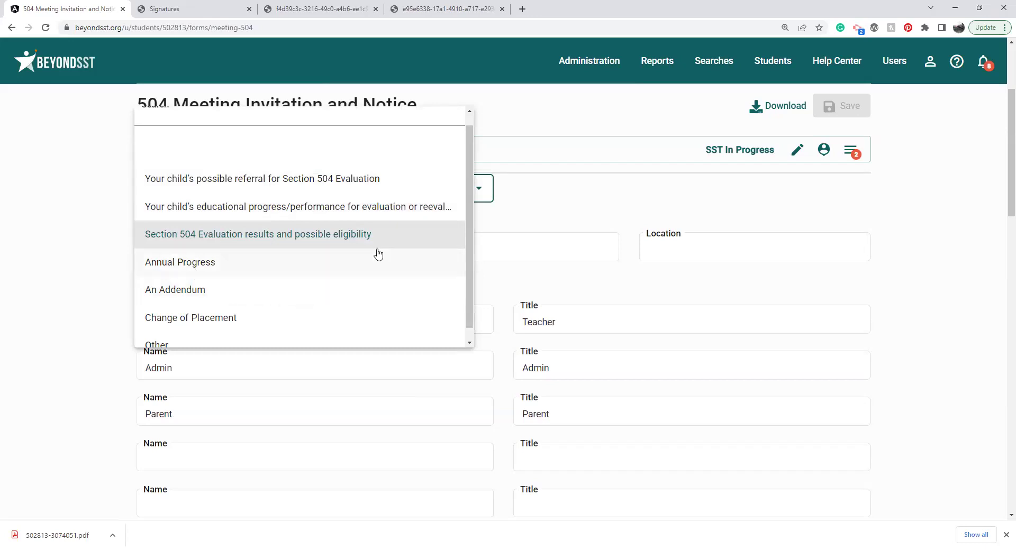
{"action": "left_click", "coordinate": [548, 213]}
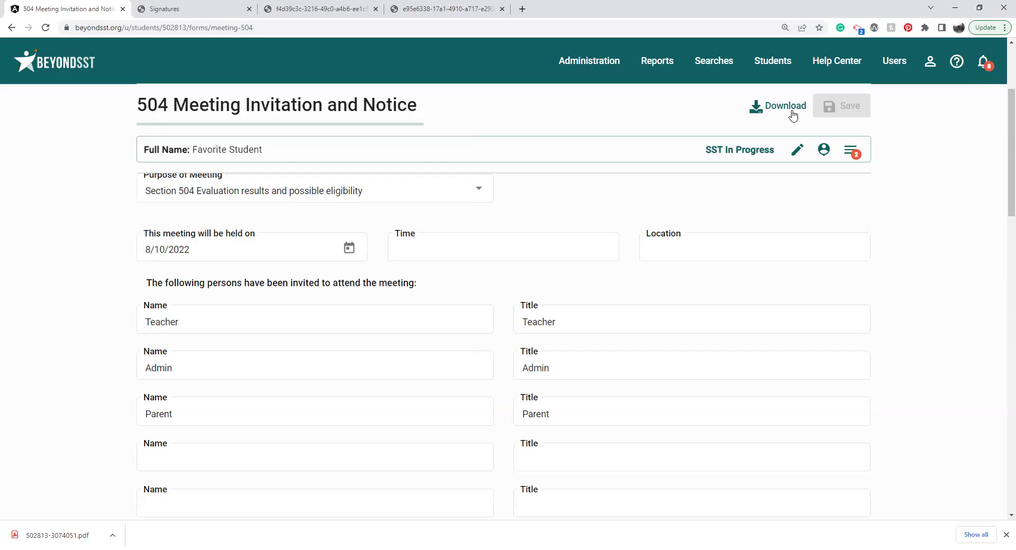
{"action": "left_click", "coordinate": [850, 151]}
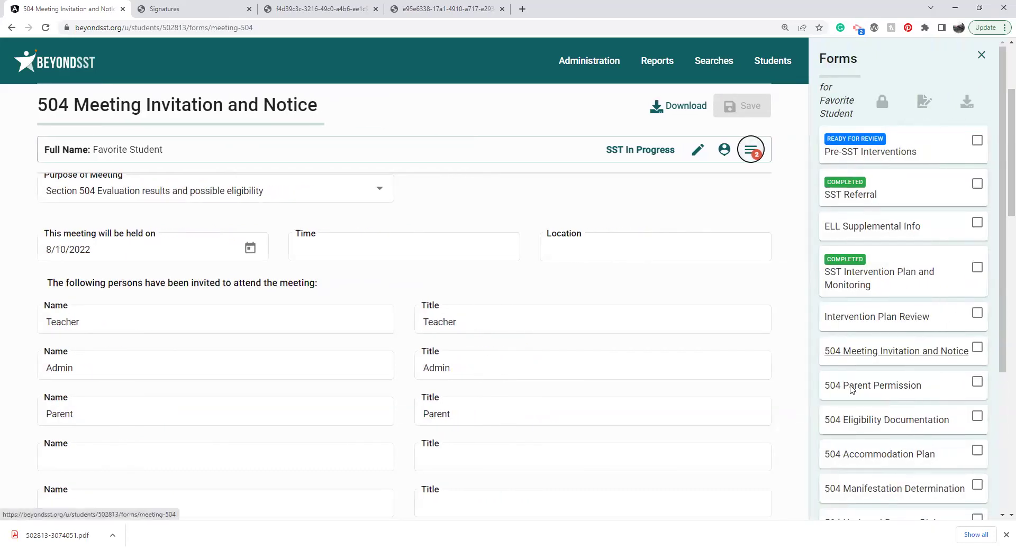
Step: Open the 504 Parent Permission form and set Evaluation Type to Initial
{"action": "left_click", "coordinate": [852, 387]}
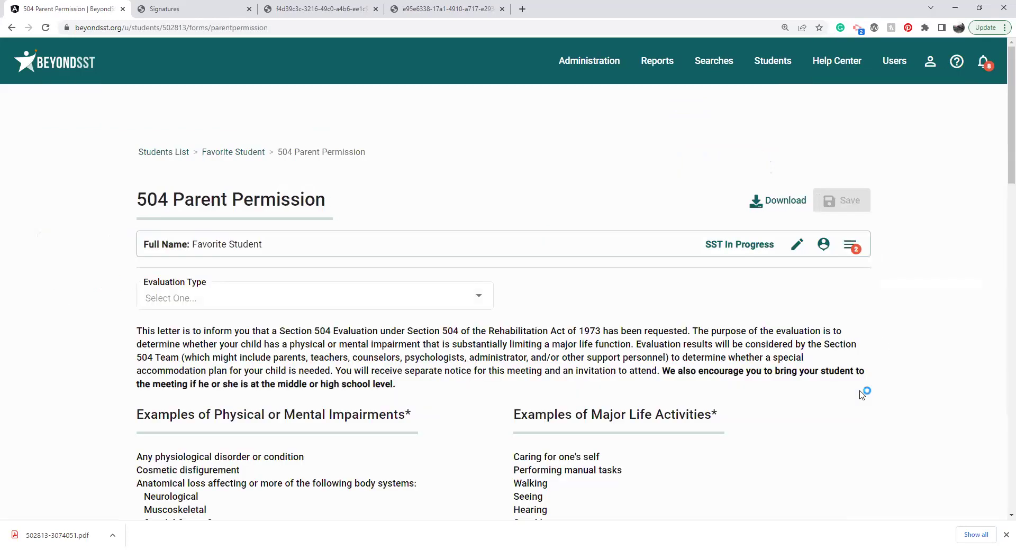
{"action": "left_click", "coordinate": [386, 300]}
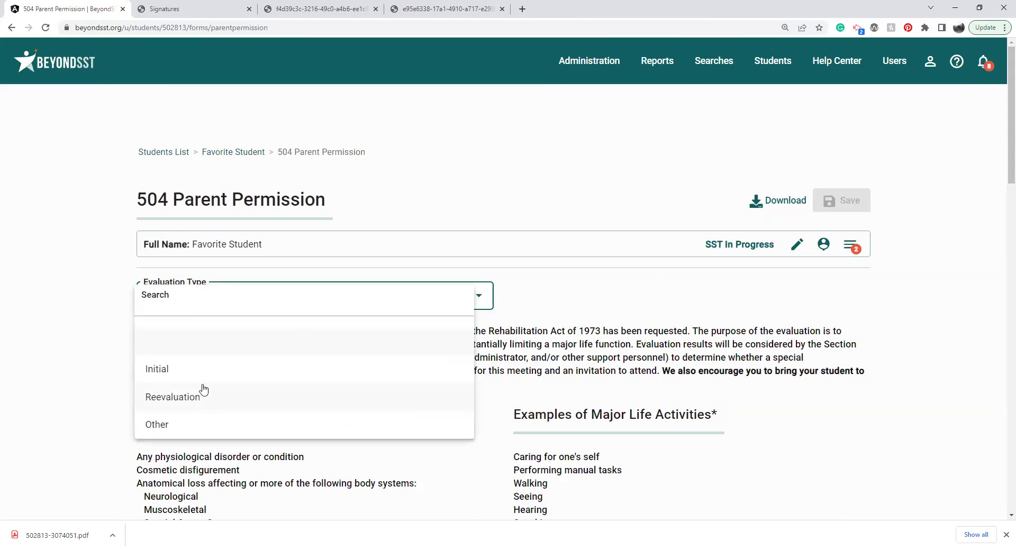
{"action": "left_click", "coordinate": [229, 373]}
{"action": "left_click_drag", "start_coordinate": [1002, 125], "coordinate": [1002, 269]}
Step: Save and download the form as a PDF, review it, then return and reopen the forms list
{"action": "scroll", "coordinate": [1001, 287], "scroll_direction": "down", "scroll_amount": 1}
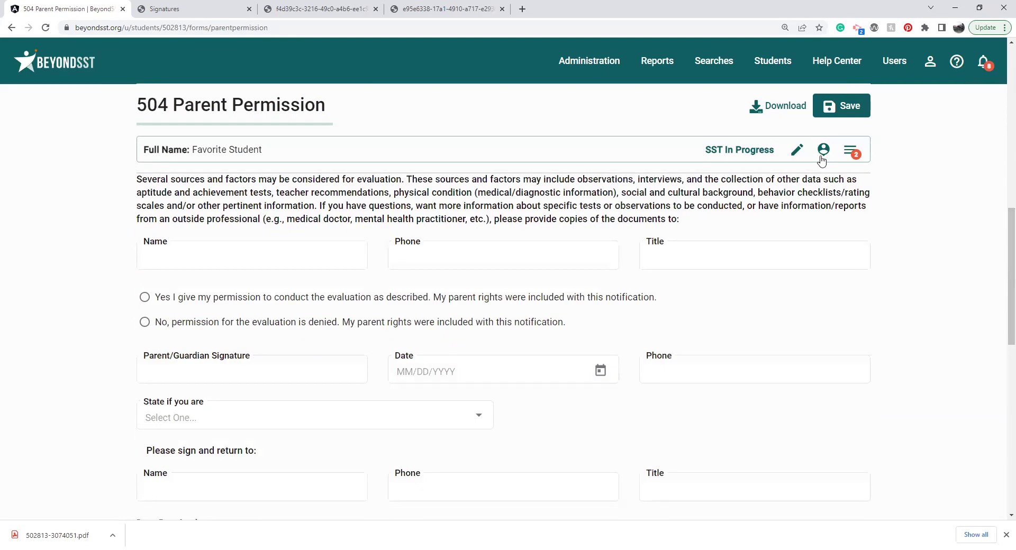
{"action": "left_click", "coordinate": [773, 106]}
{"action": "left_click", "coordinate": [778, 137]}
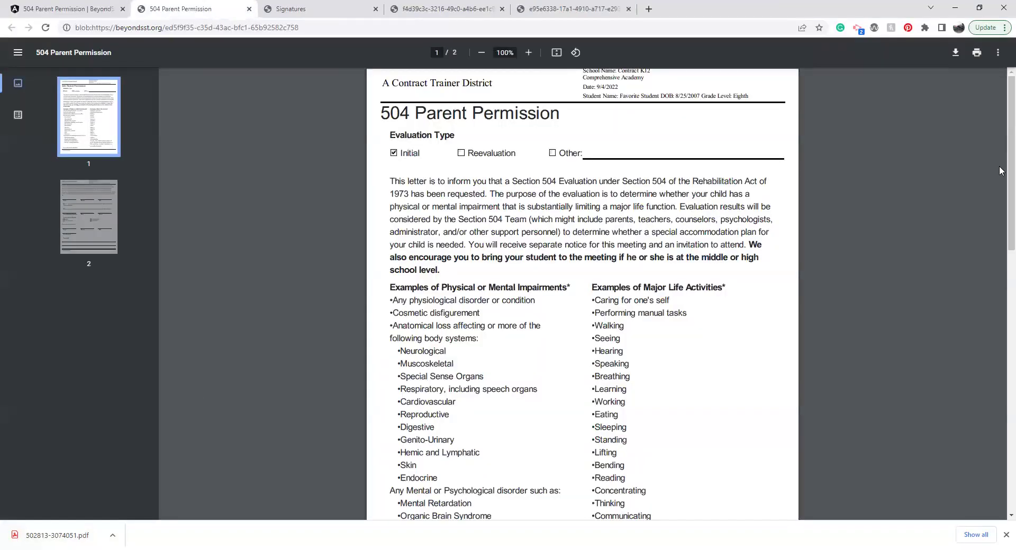
{"action": "left_click_drag", "start_coordinate": [1000, 170], "coordinate": [1001, 436]}
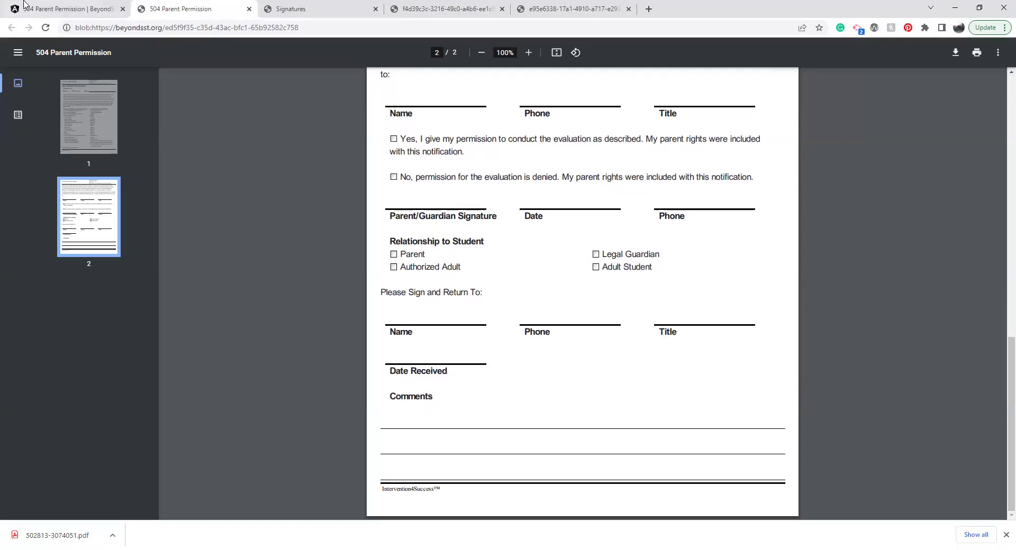
{"action": "left_click", "coordinate": [48, 8]}
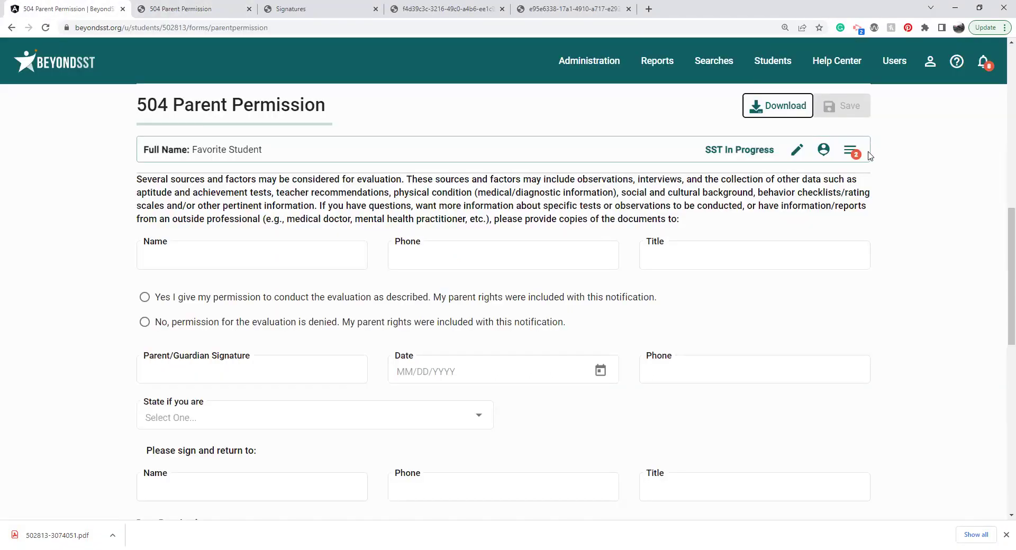
{"action": "left_click", "coordinate": [851, 151]}
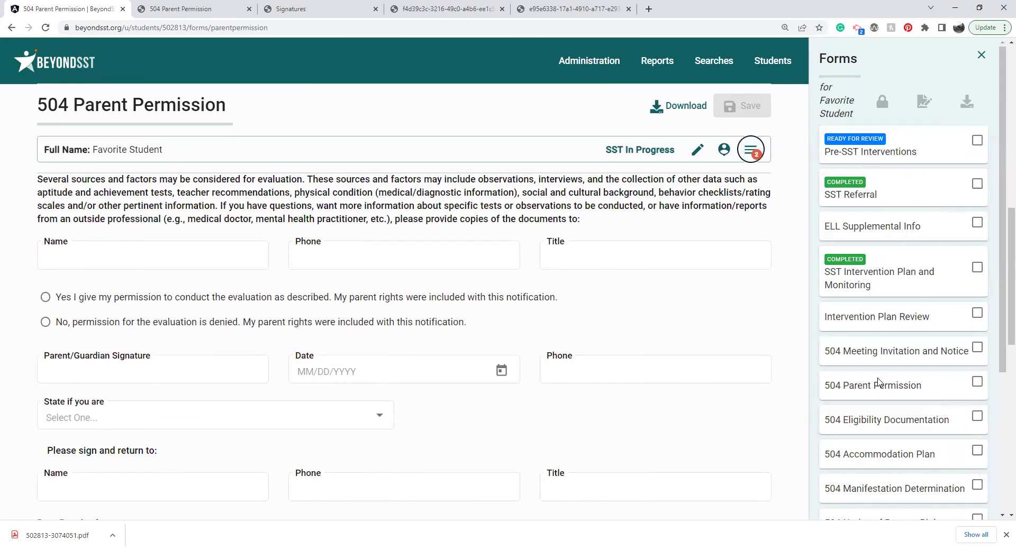
Step: Open the 504 Eligibility Documentation form and check the academic concerns list, leaving it unchanged
{"action": "left_click", "coordinate": [875, 423]}
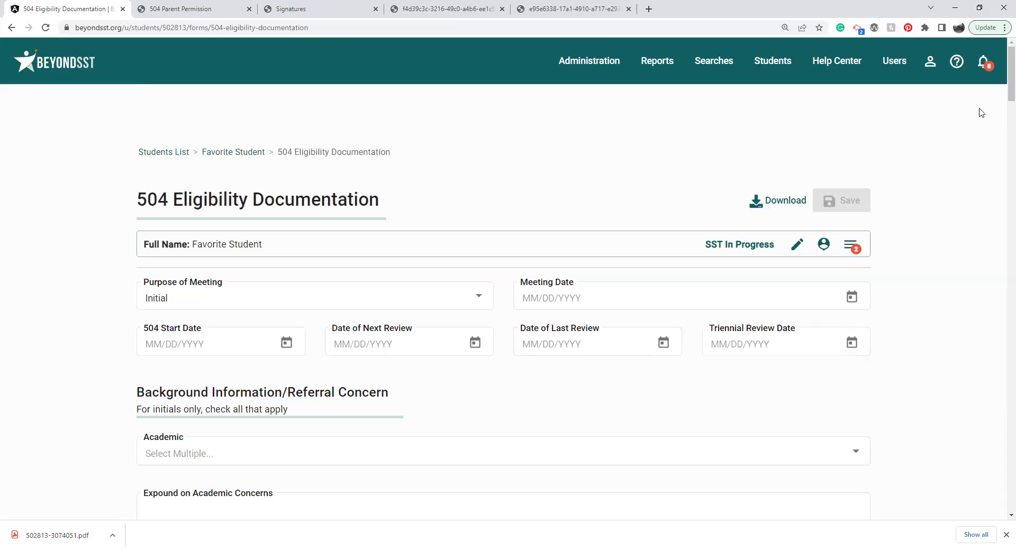
{"action": "scroll", "coordinate": [1002, 98], "scroll_direction": "down", "scroll_amount": 1}
{"action": "scroll", "coordinate": [1002, 98], "scroll_direction": "down", "scroll_amount": 1}
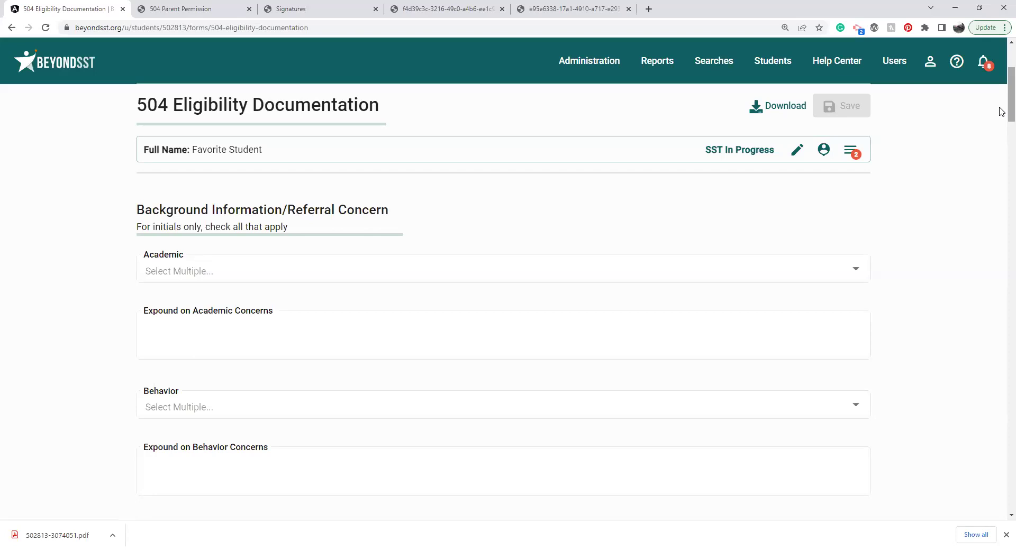
{"action": "left_click", "coordinate": [298, 272]}
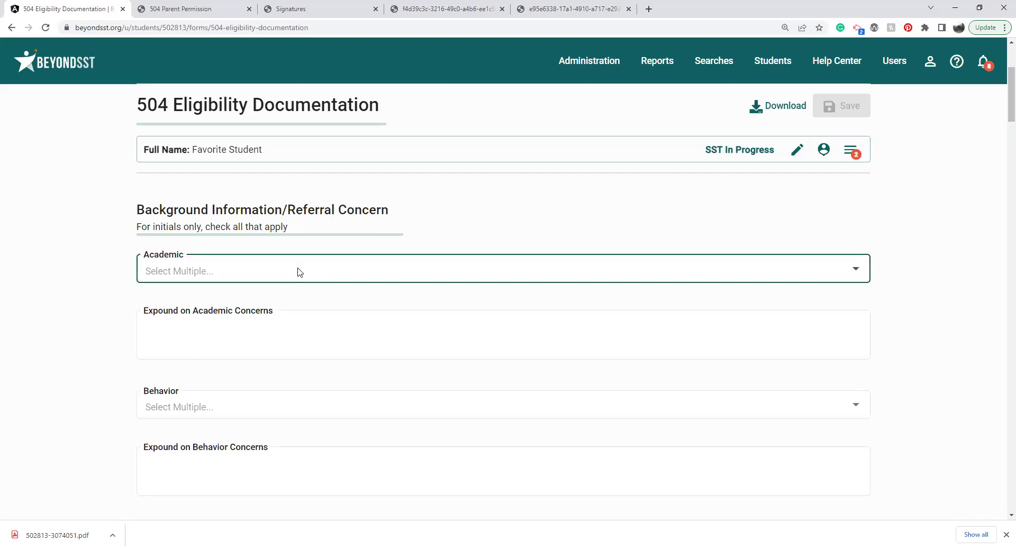
{"action": "left_click", "coordinate": [107, 392]}
Step: Move past the referral source notes down to the Record Review evaluation sources
{"action": "scroll", "coordinate": [107, 392], "scroll_direction": "down", "scroll_amount": 1}
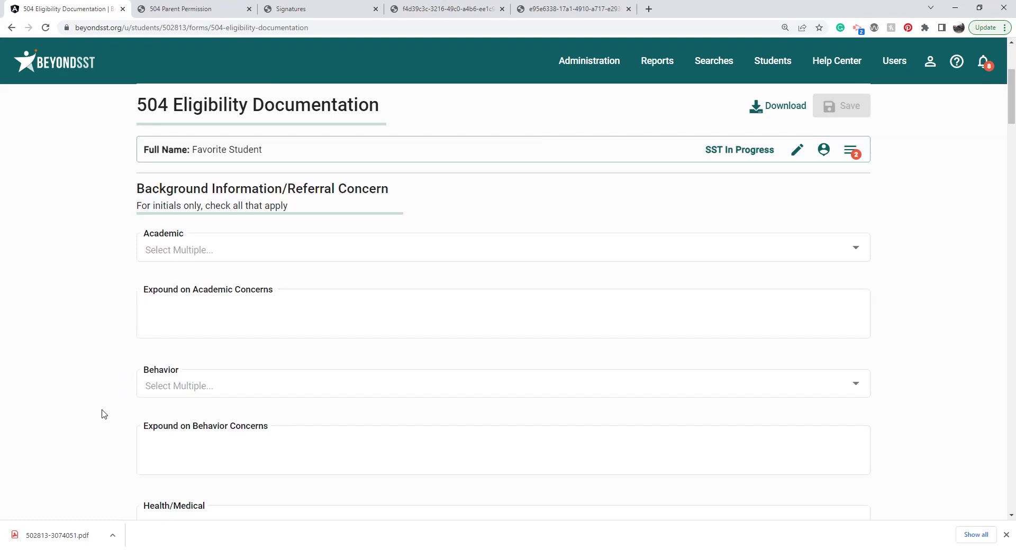
{"action": "scroll", "coordinate": [104, 415], "scroll_direction": "down", "scroll_amount": 5}
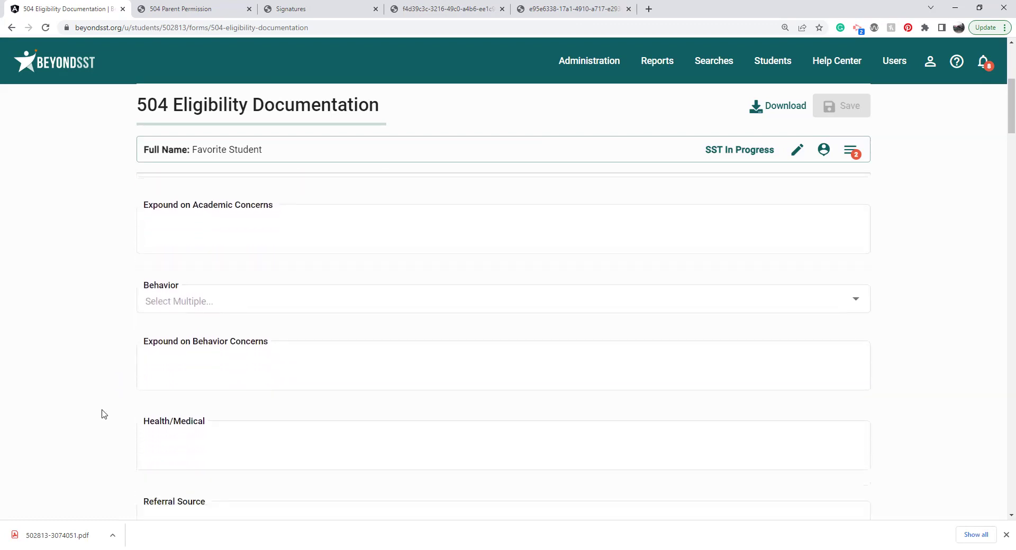
{"action": "scroll", "coordinate": [104, 414], "scroll_direction": "down", "scroll_amount": 1}
{"action": "left_click", "coordinate": [167, 459]}
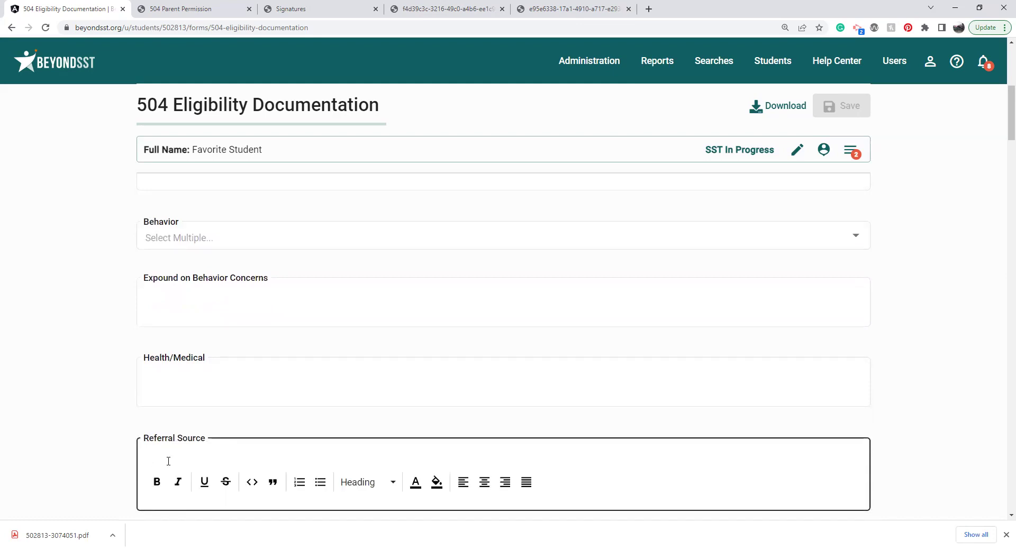
{"action": "left_click", "coordinate": [68, 448]}
{"action": "scroll", "coordinate": [67, 452], "scroll_direction": "down", "scroll_amount": 2}
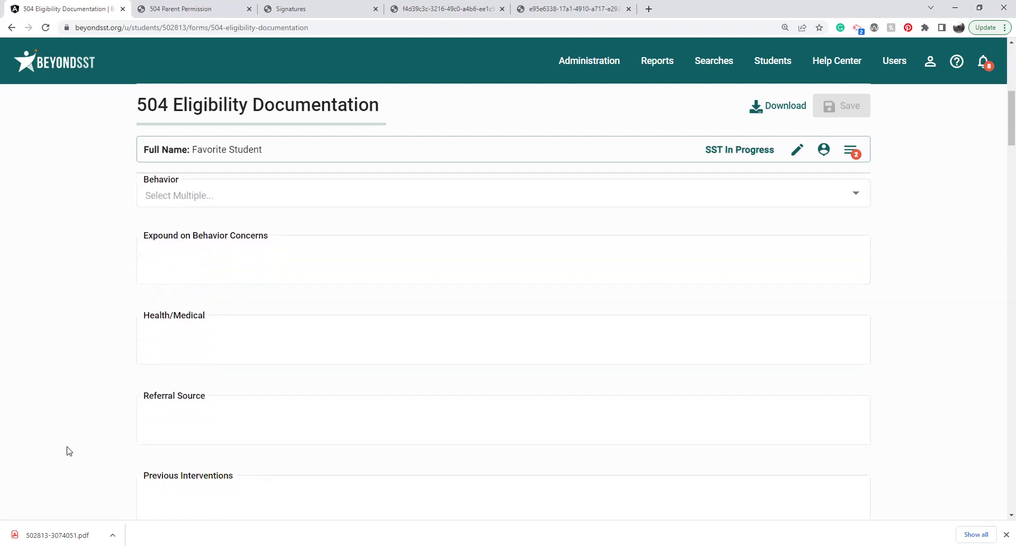
{"action": "scroll", "coordinate": [68, 451], "scroll_direction": "down", "scroll_amount": 4}
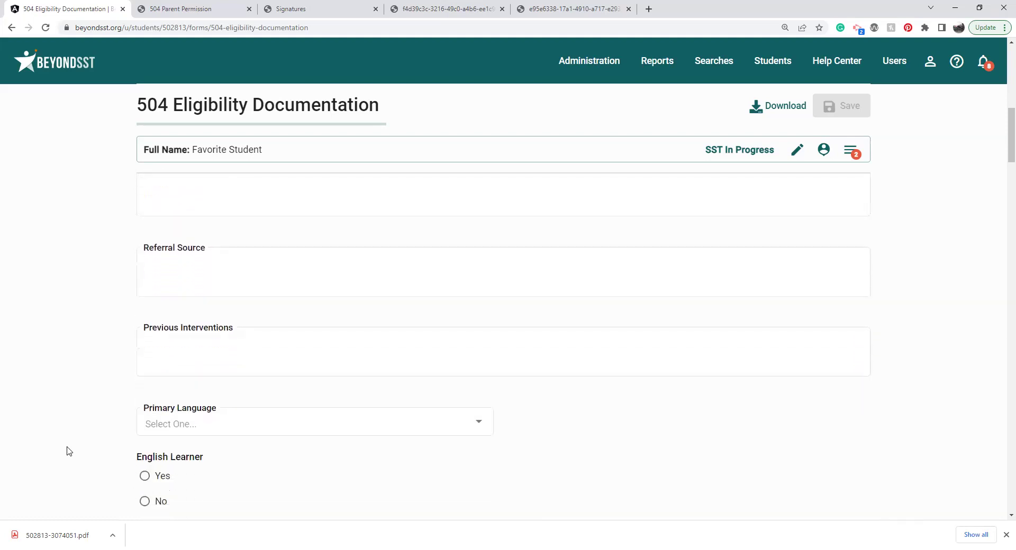
{"action": "scroll", "coordinate": [68, 452], "scroll_direction": "down", "scroll_amount": 3}
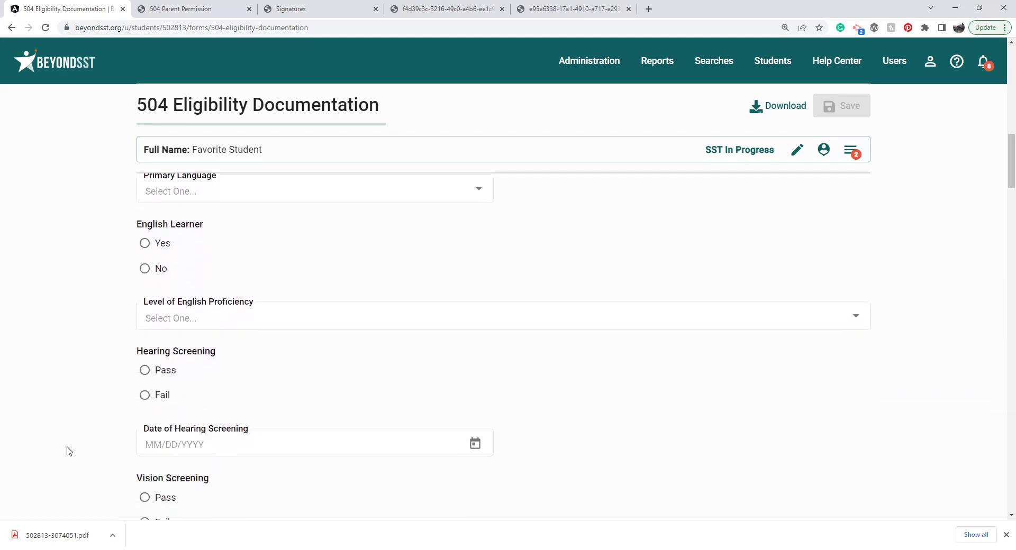
{"action": "scroll", "coordinate": [68, 451], "scroll_direction": "down", "scroll_amount": 3}
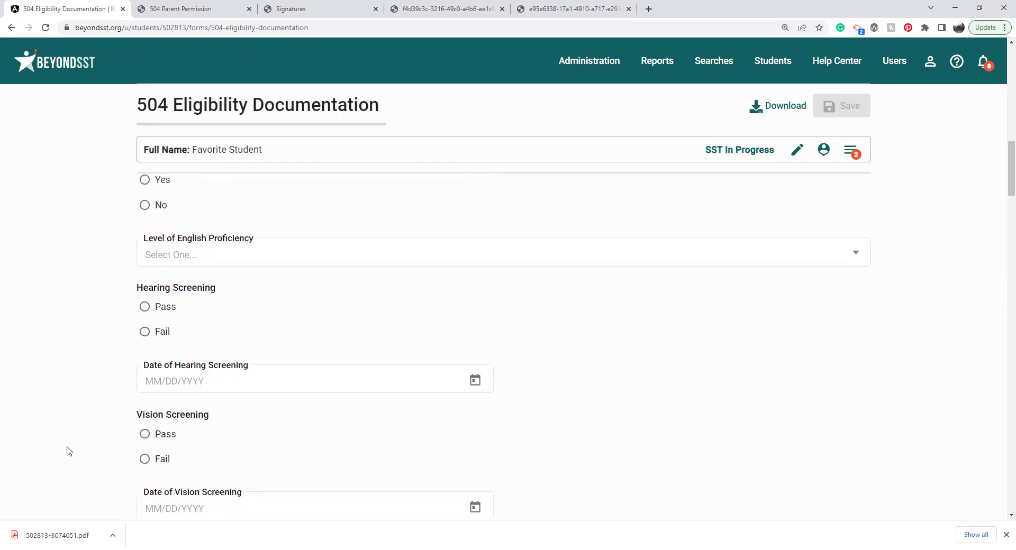
{"action": "scroll", "coordinate": [67, 452], "scroll_direction": "down", "scroll_amount": 4}
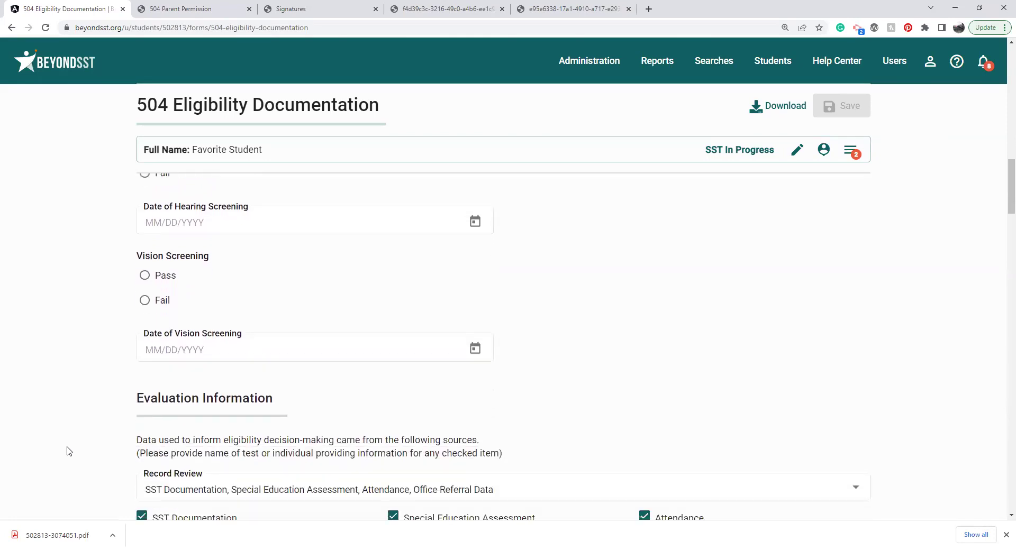
{"action": "scroll", "coordinate": [67, 451], "scroll_direction": "down", "scroll_amount": 3}
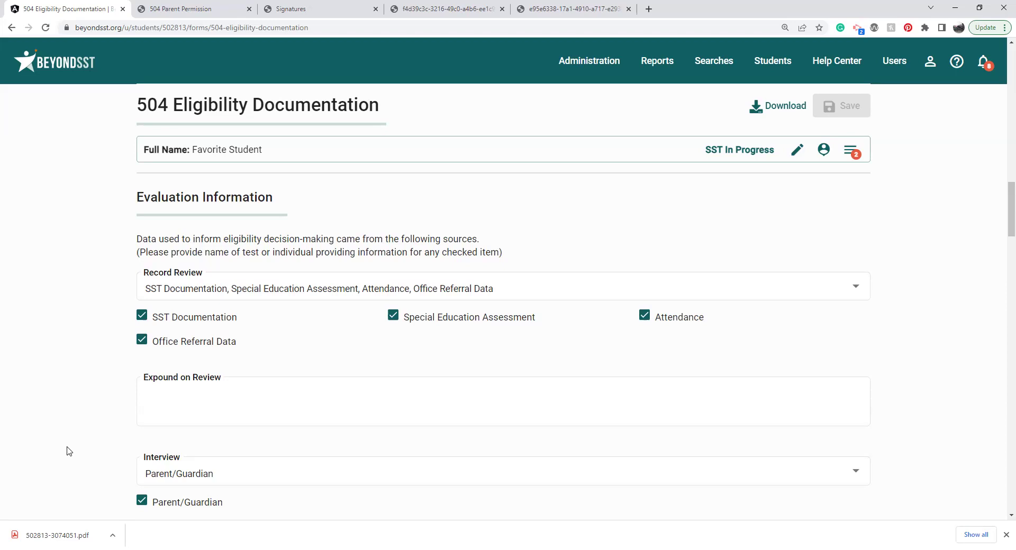
{"action": "left_click", "coordinate": [582, 281]}
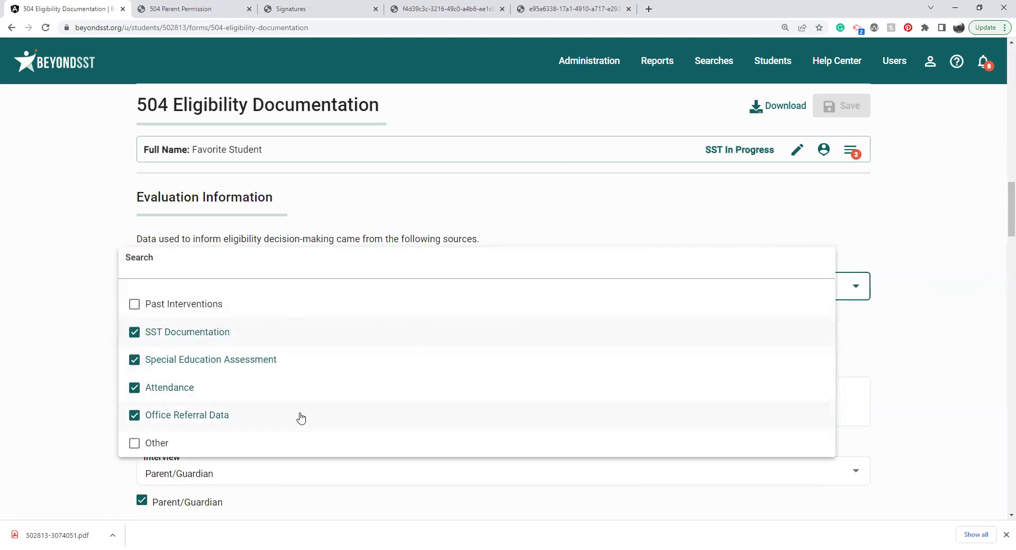
{"action": "left_click", "coordinate": [84, 392]}
{"action": "left_click", "coordinate": [239, 395]}
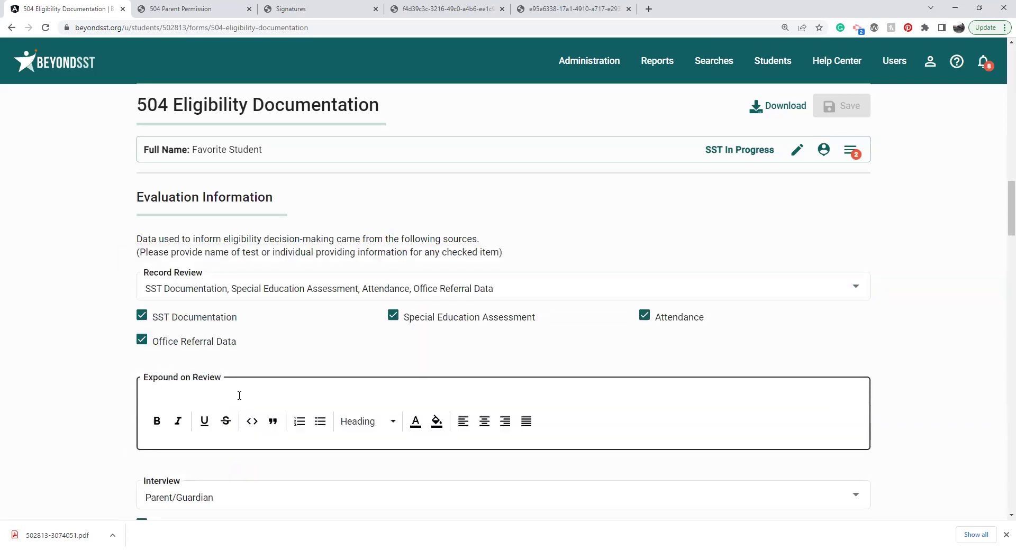
{"action": "left_click", "coordinate": [47, 394]}
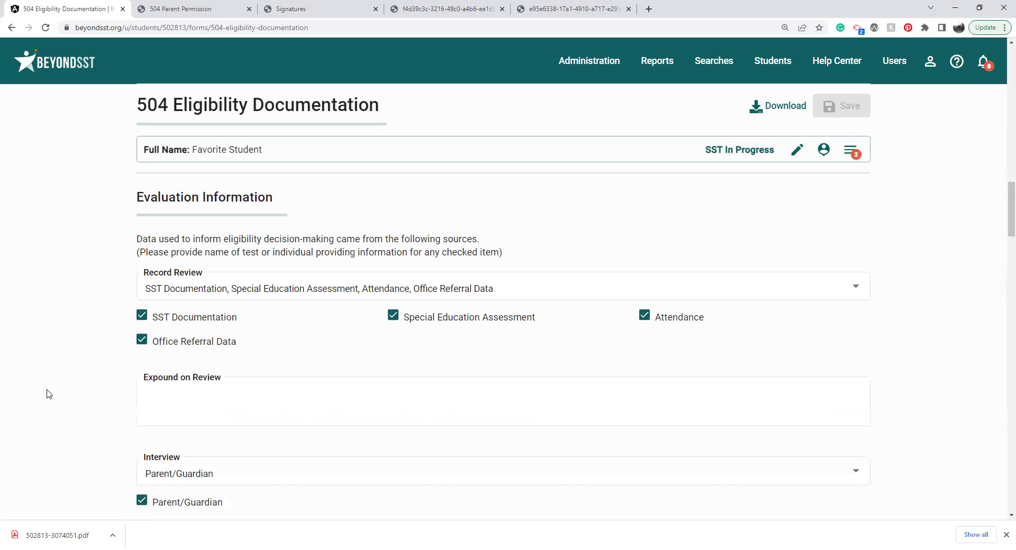
{"action": "scroll", "coordinate": [48, 395], "scroll_direction": "down", "scroll_amount": 1}
{"action": "scroll", "coordinate": [46, 395], "scroll_direction": "down", "scroll_amount": 3}
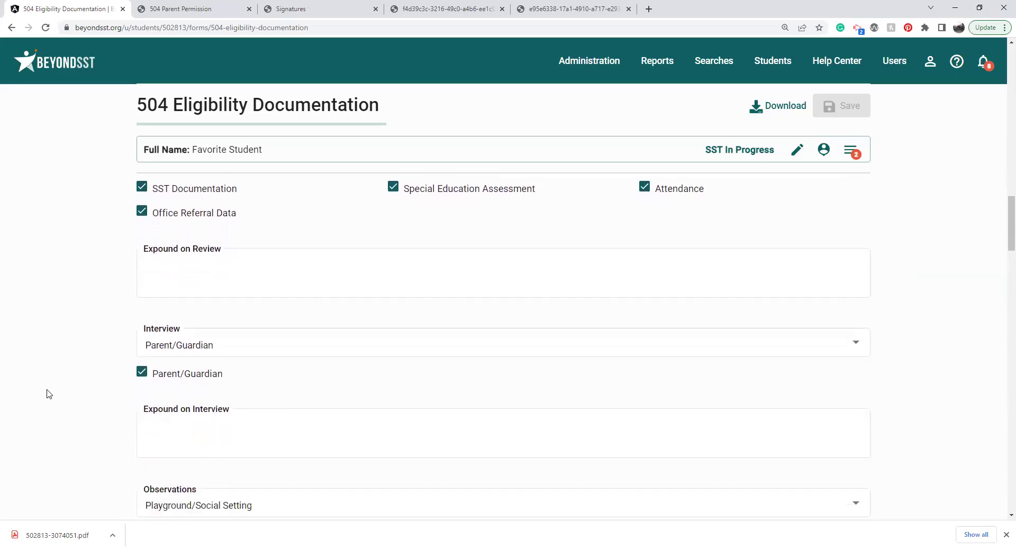
{"action": "left_click", "coordinate": [258, 316]}
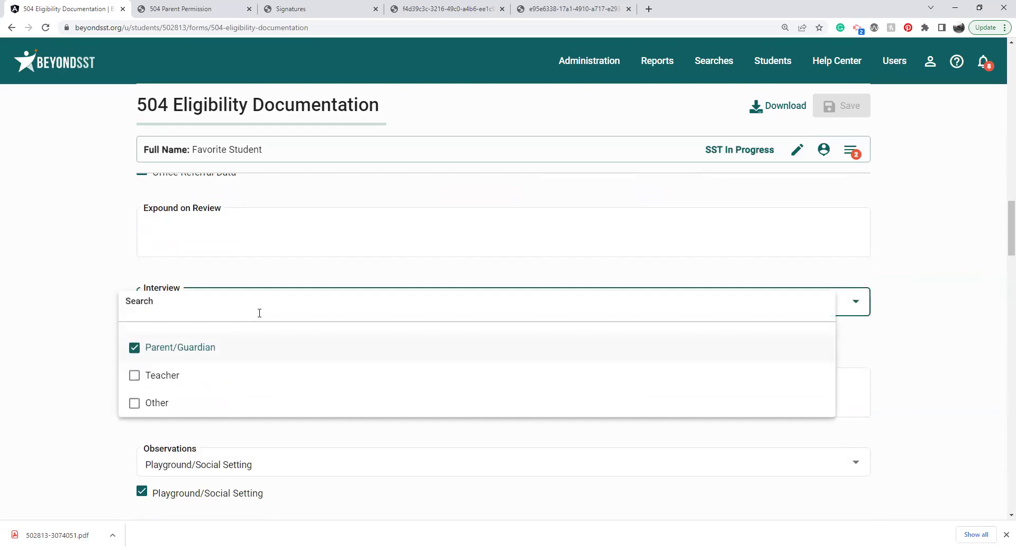
{"action": "left_click", "coordinate": [45, 385]}
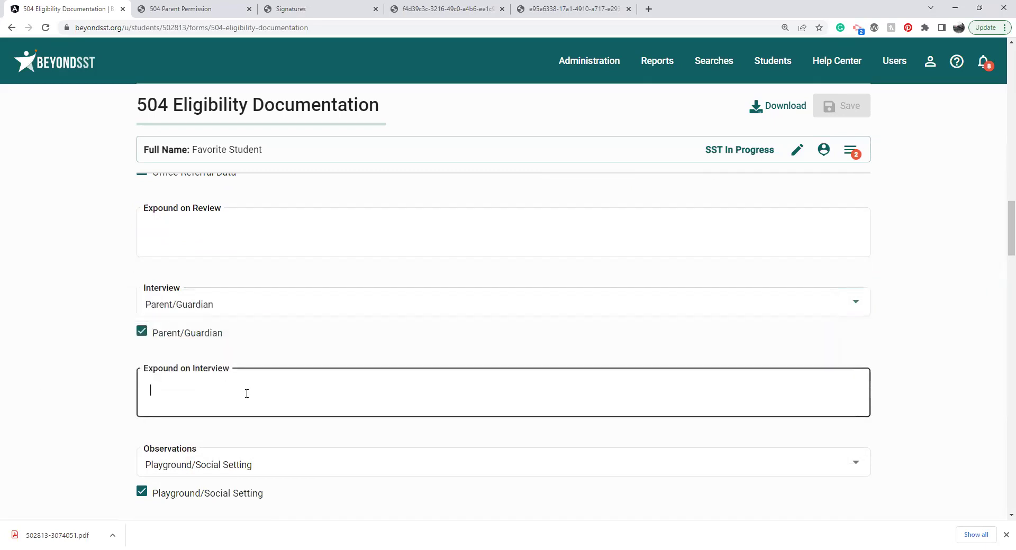
{"action": "left_click", "coordinate": [63, 422]}
{"action": "scroll", "coordinate": [66, 423], "scroll_direction": "down", "scroll_amount": 1}
{"action": "scroll", "coordinate": [65, 424], "scroll_direction": "down", "scroll_amount": 4}
{"action": "scroll", "coordinate": [65, 424], "scroll_direction": "down", "scroll_amount": 4}
{"action": "scroll", "coordinate": [66, 423], "scroll_direction": "down", "scroll_amount": 1}
{"action": "scroll", "coordinate": [66, 424], "scroll_direction": "down", "scroll_amount": 3}
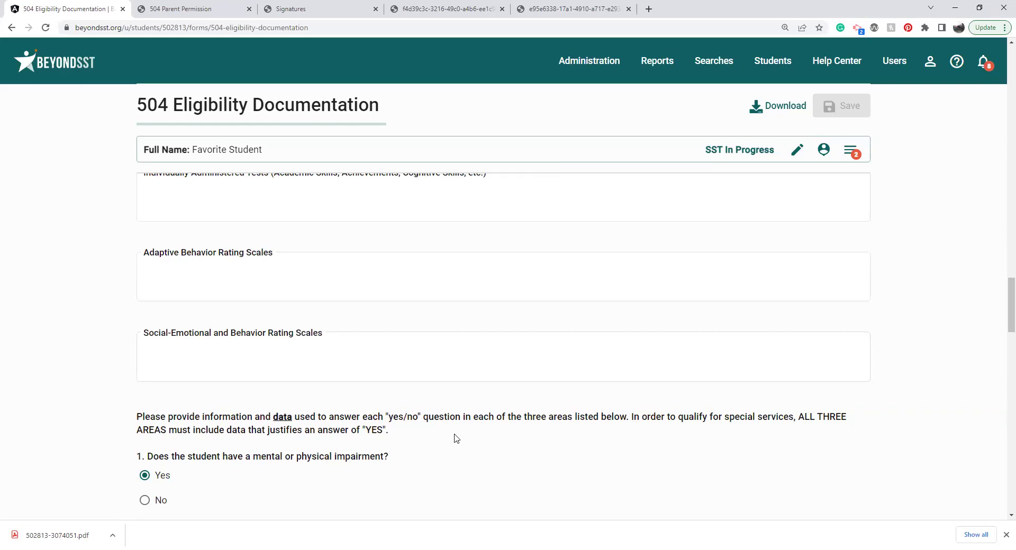
Step: Answer No to the impairment question while keeping Yes for the major life activity question
{"action": "scroll", "coordinate": [456, 439], "scroll_direction": "down", "scroll_amount": 3}
{"action": "scroll", "coordinate": [456, 439], "scroll_direction": "down", "scroll_amount": 1}
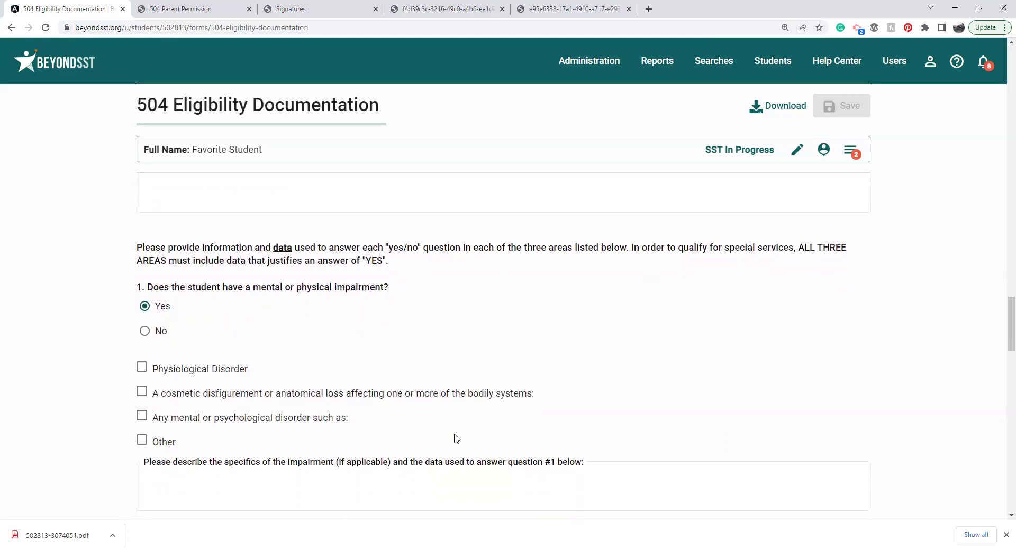
{"action": "scroll", "coordinate": [456, 439], "scroll_direction": "down", "scroll_amount": 1}
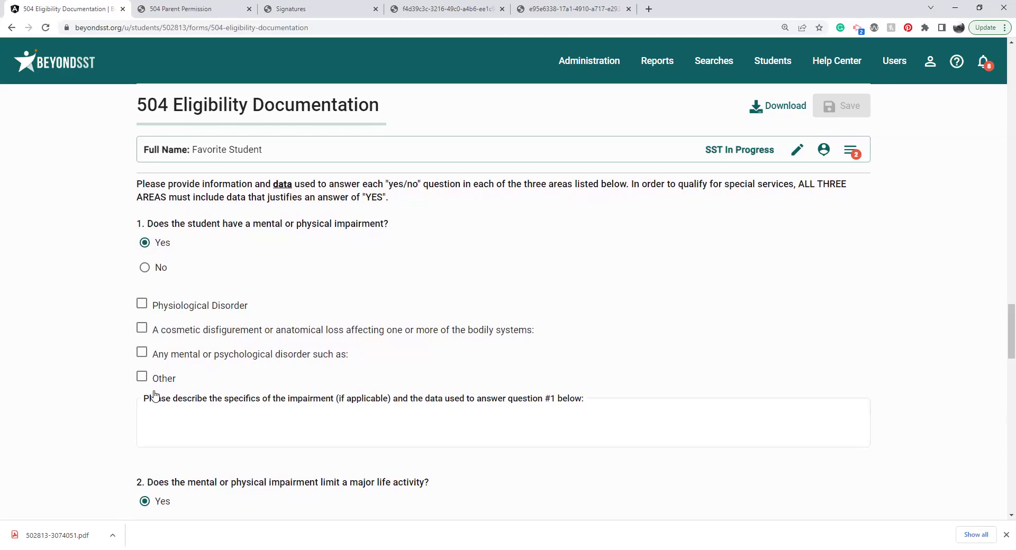
{"action": "left_click", "coordinate": [145, 268]}
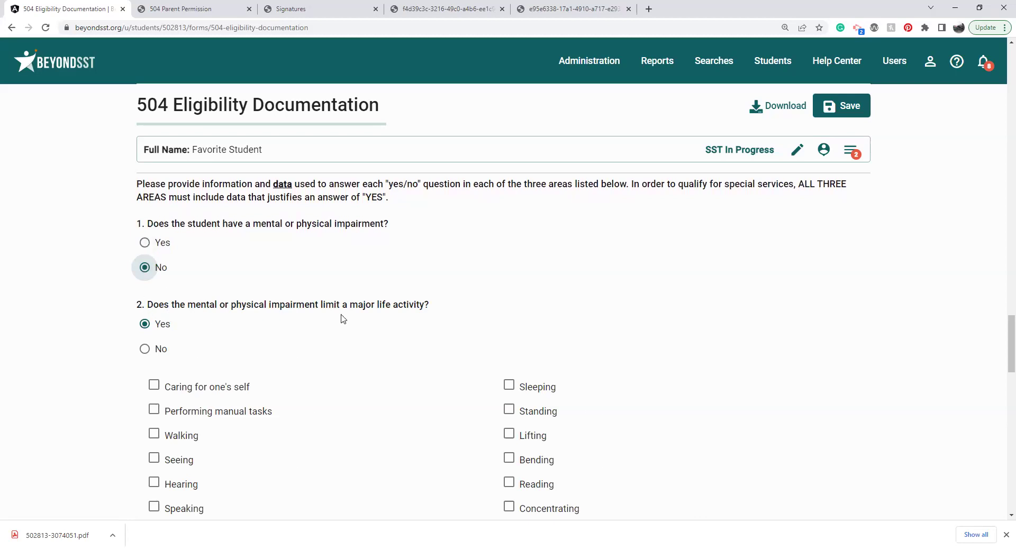
{"action": "left_click", "coordinate": [416, 324]}
{"action": "left_click_drag", "start_coordinate": [1002, 329], "coordinate": [1007, 360]}
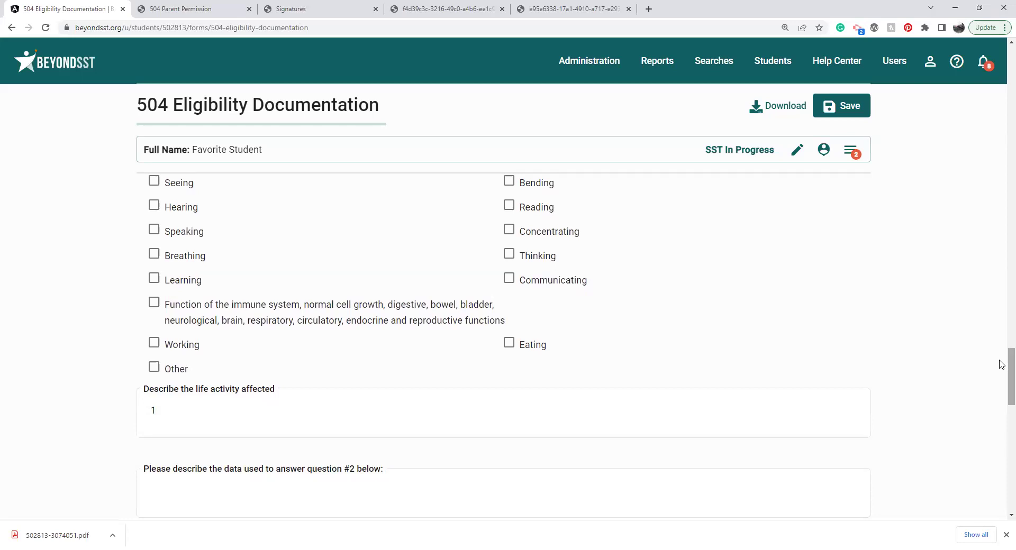
{"action": "scroll", "coordinate": [193, 389], "scroll_direction": "up", "scroll_amount": 6}
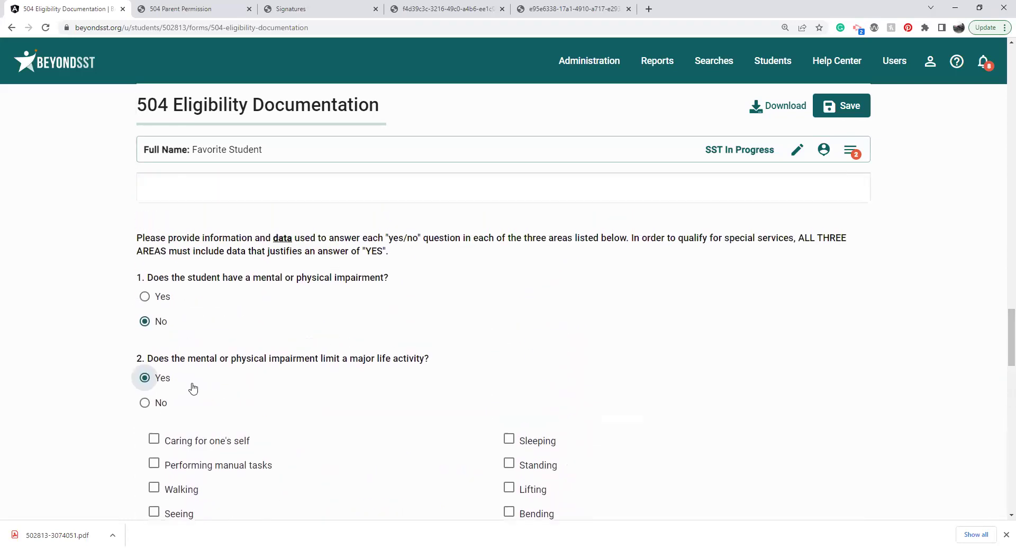
Step: Switch the impairment question back to Yes, then answer No to the major life activity question
{"action": "left_click", "coordinate": [146, 299]}
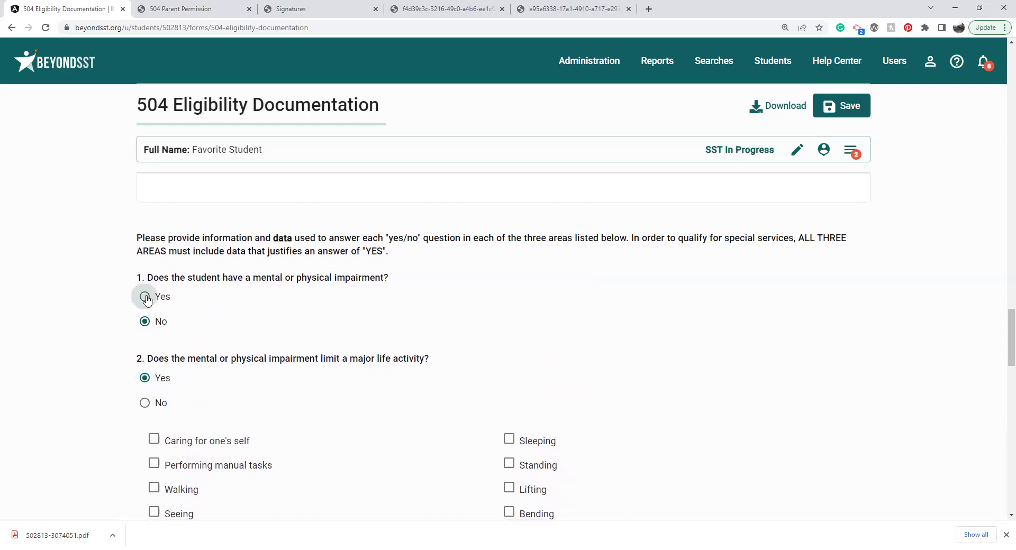
{"action": "left_click", "coordinate": [146, 298]}
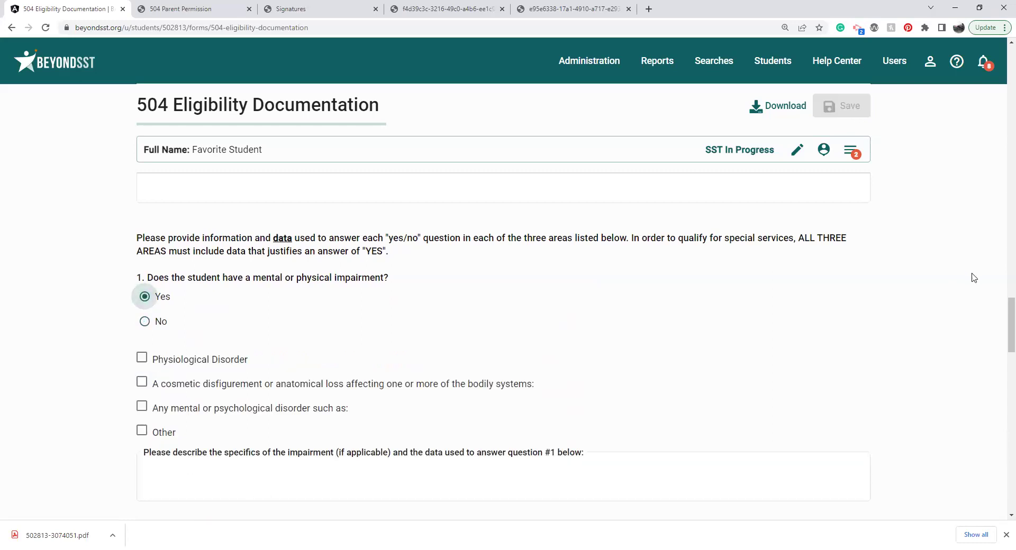
{"action": "scroll", "coordinate": [1002, 319], "scroll_direction": "down", "scroll_amount": 1}
{"action": "scroll", "coordinate": [1001, 319], "scroll_direction": "down", "scroll_amount": 2}
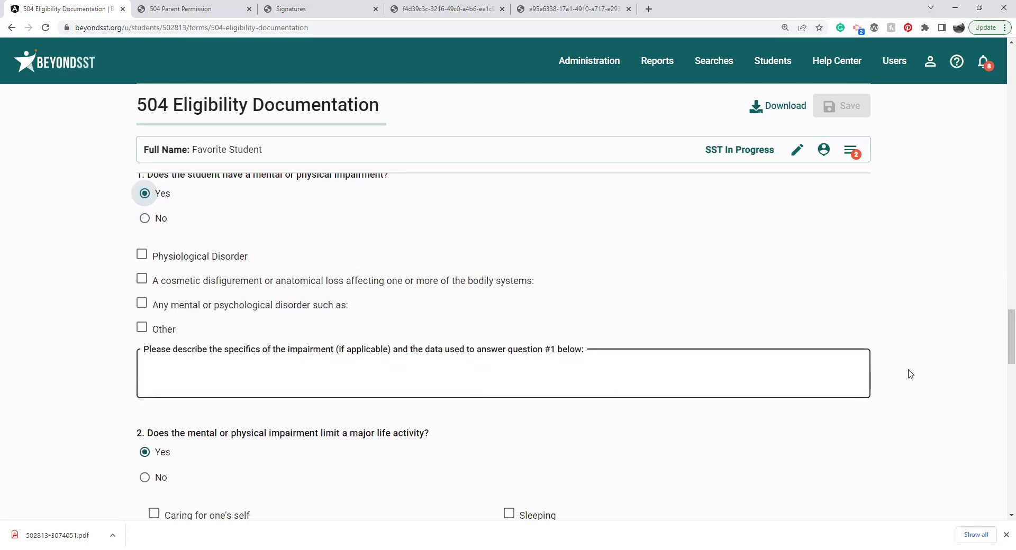
{"action": "left_click", "coordinate": [739, 377]}
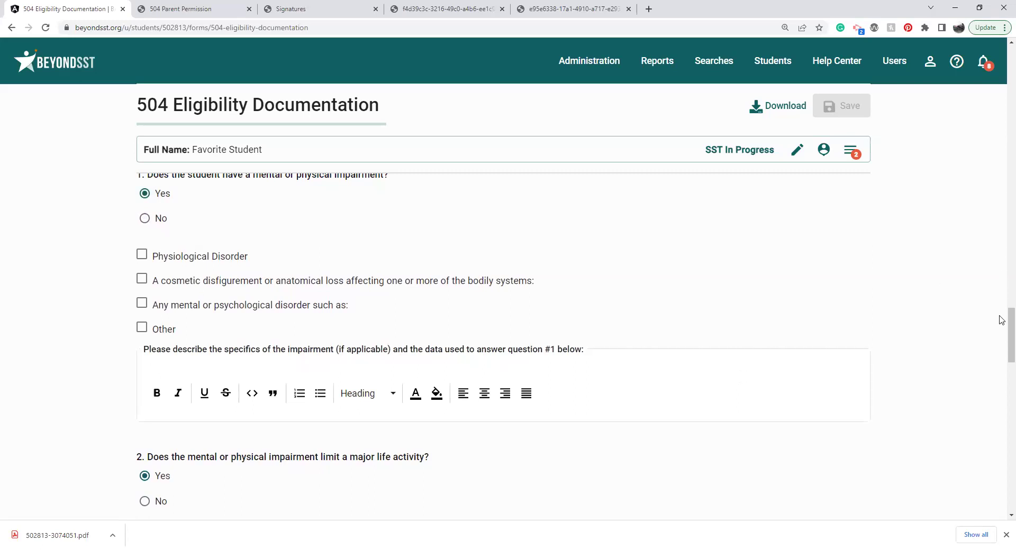
{"action": "scroll", "coordinate": [827, 357], "scroll_direction": "down", "scroll_amount": 3}
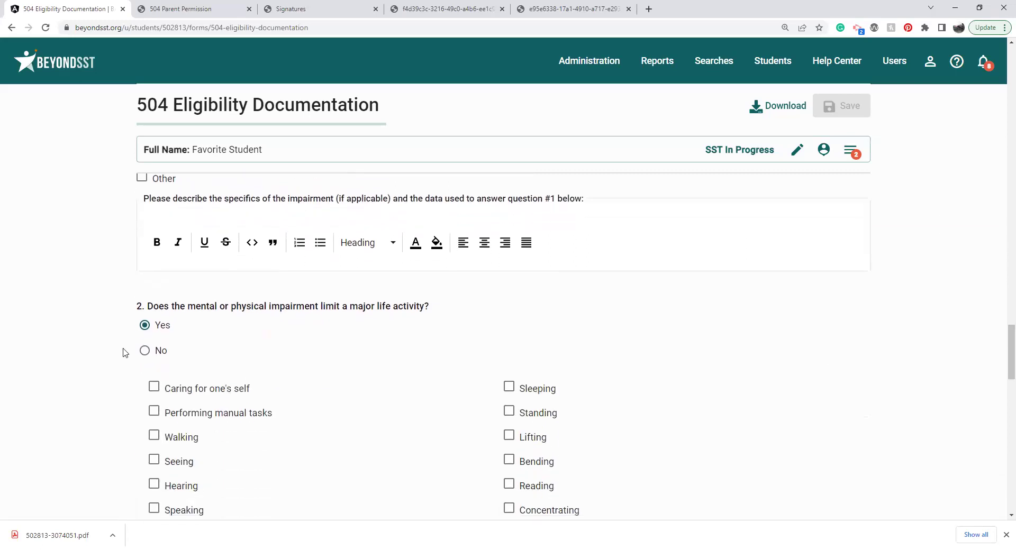
{"action": "left_click", "coordinate": [146, 361]}
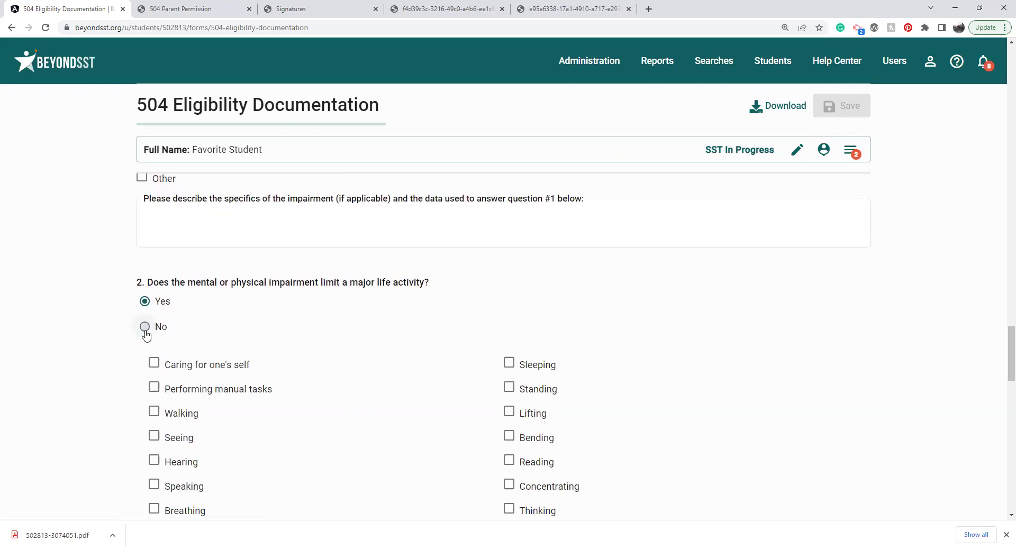
{"action": "left_click", "coordinate": [145, 328]}
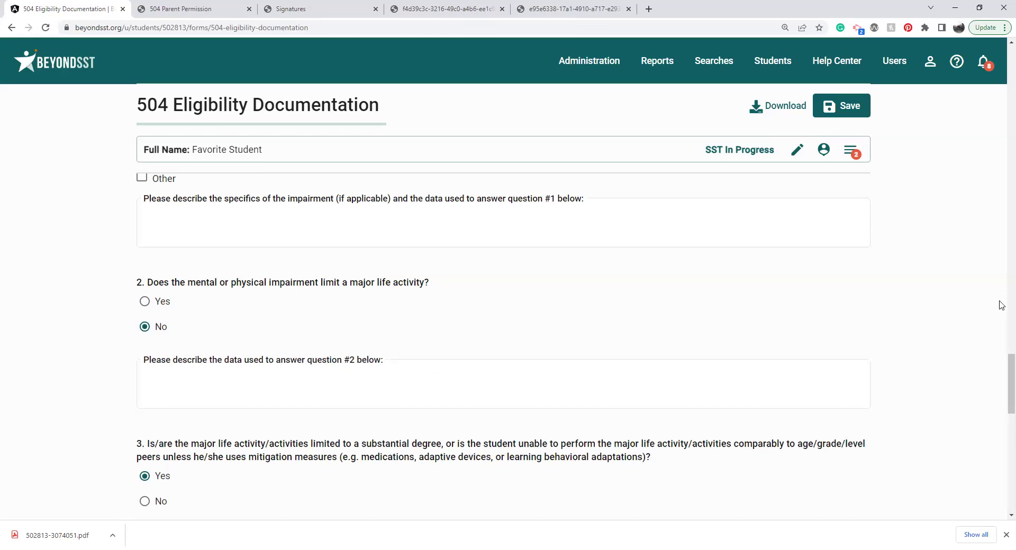
{"action": "scroll", "coordinate": [1001, 360], "scroll_direction": "down", "scroll_amount": 4}
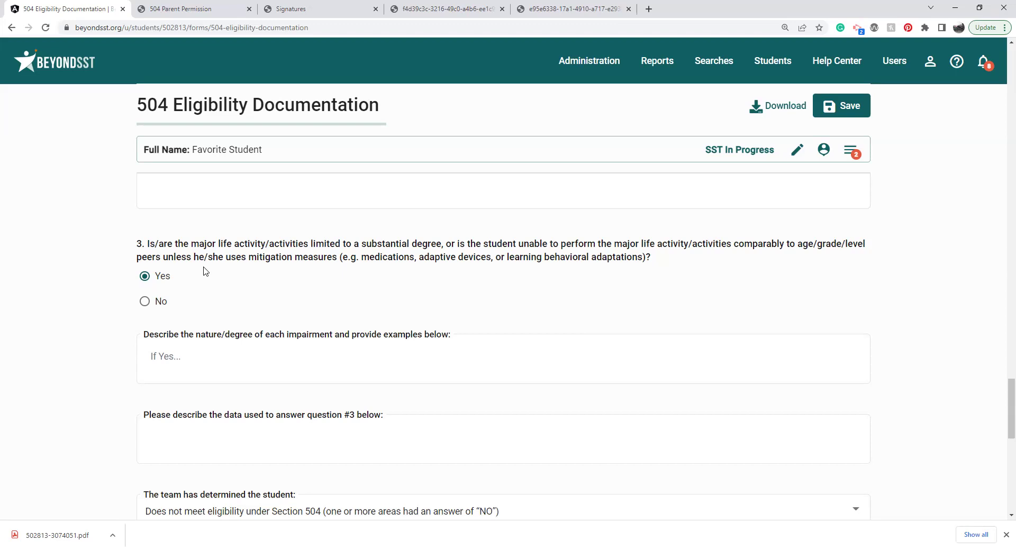
Step: Toggle question 3 to No and back to Yes, visiting its impairment and data description boxes
{"action": "left_click", "coordinate": [144, 301]}
{"action": "left_click", "coordinate": [249, 350]}
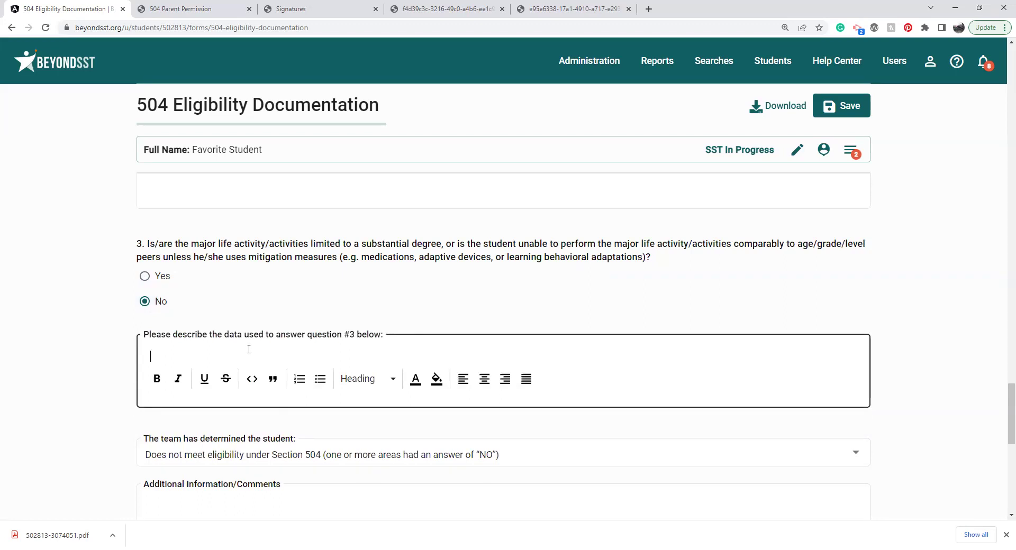
{"action": "left_click", "coordinate": [148, 279]}
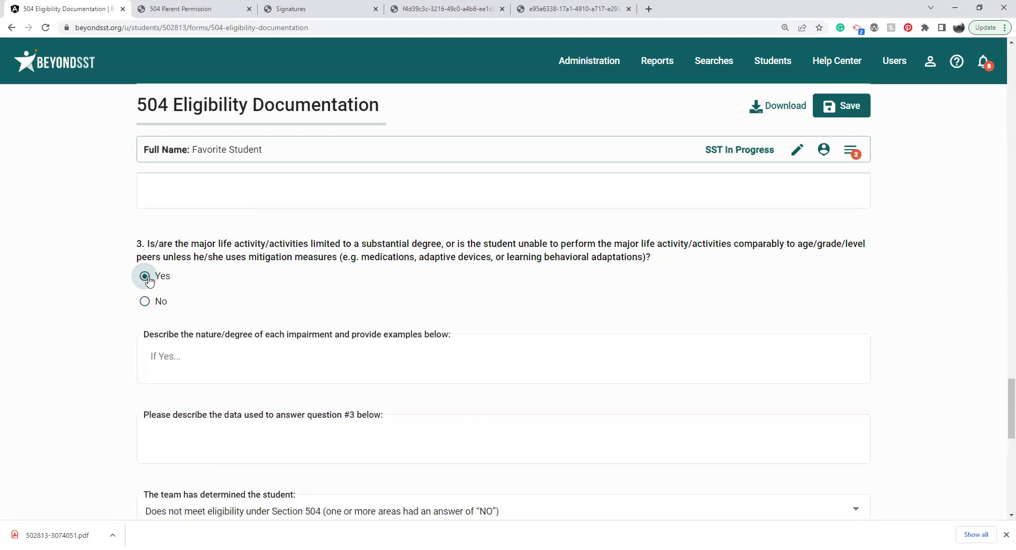
{"action": "left_click", "coordinate": [253, 364]}
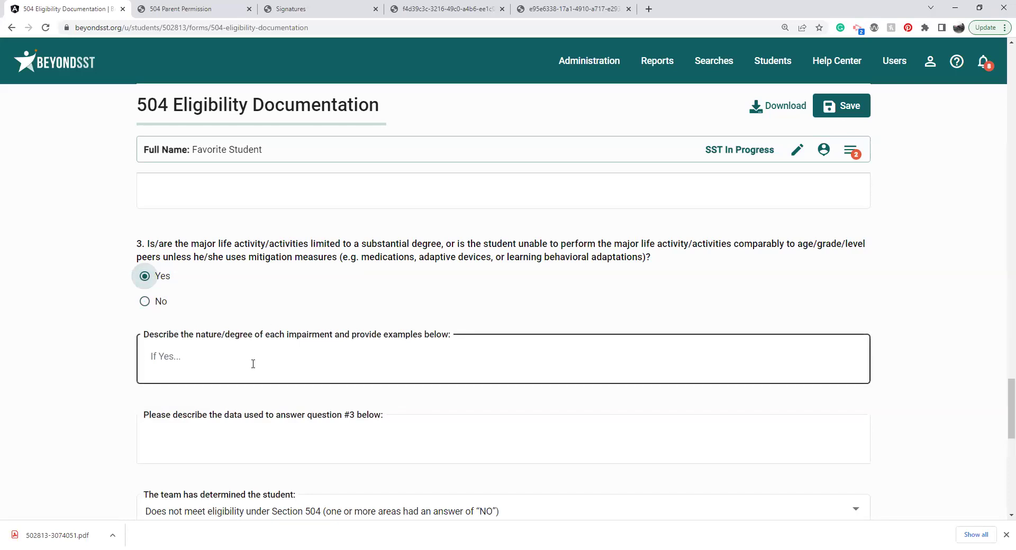
{"action": "left_click", "coordinate": [237, 421]}
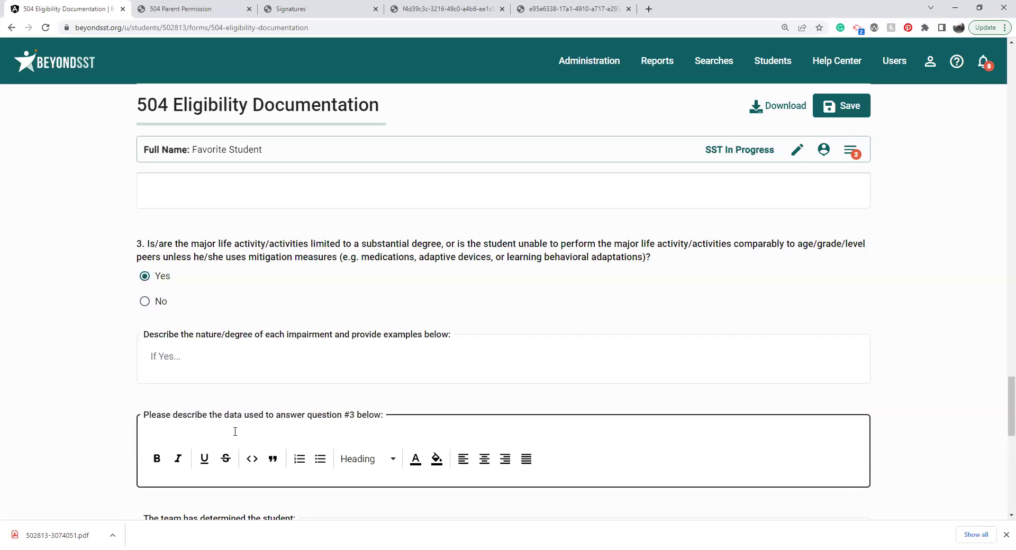
{"action": "left_click", "coordinate": [96, 427]}
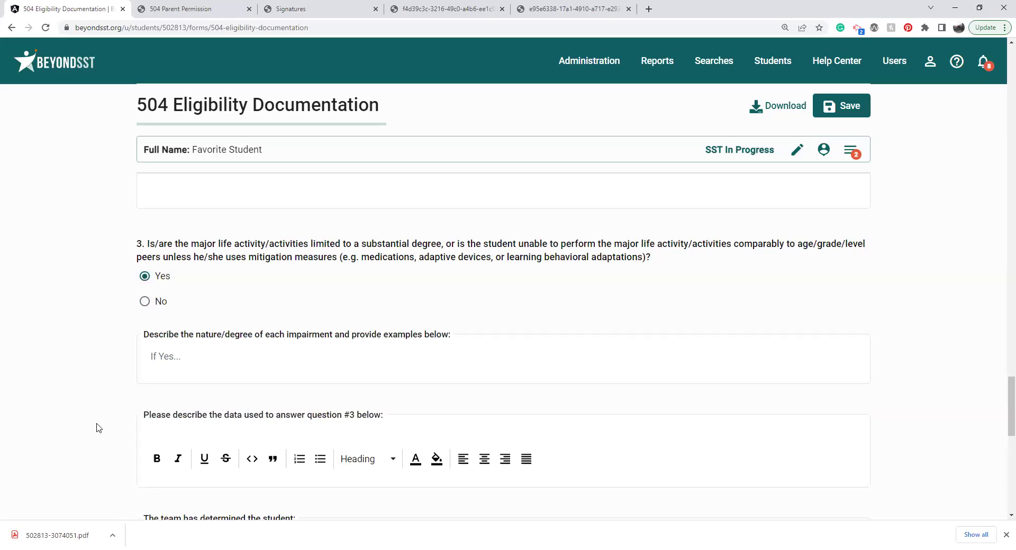
Step: Set the team determination to eligible, revert it to not eligible, and open the forms list
{"action": "scroll", "coordinate": [97, 428], "scroll_direction": "down", "scroll_amount": 2}
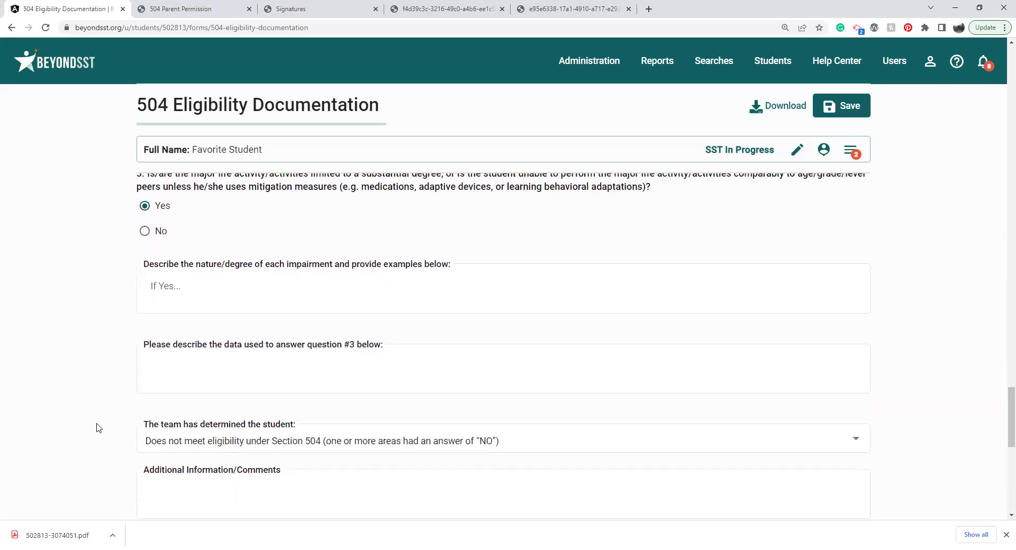
{"action": "left_click", "coordinate": [191, 424]}
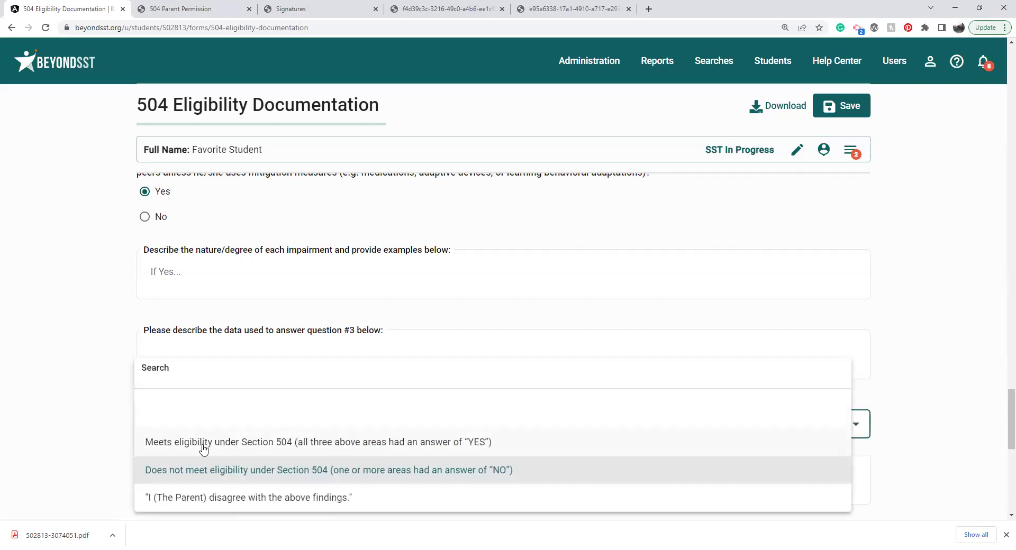
{"action": "left_click", "coordinate": [203, 446]}
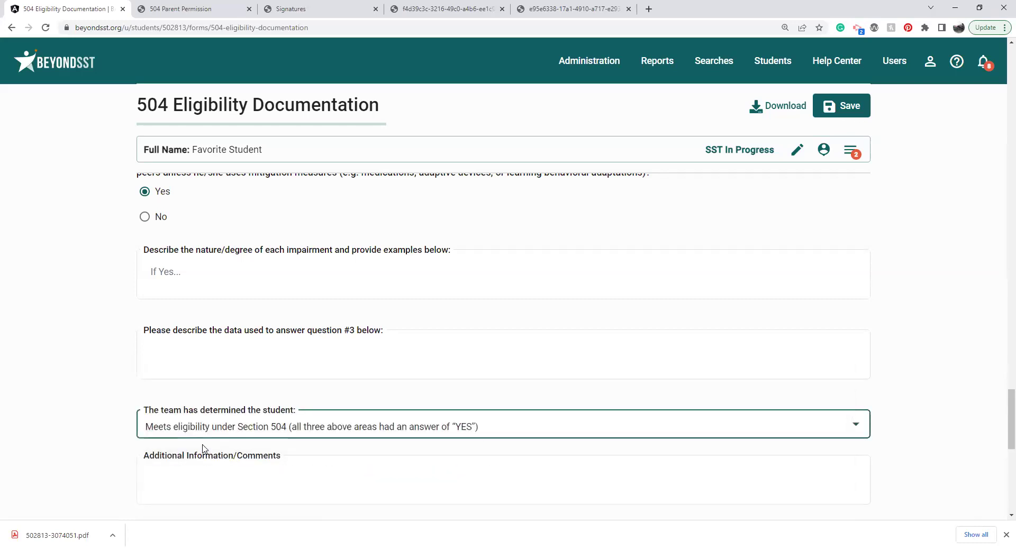
{"action": "left_click", "coordinate": [225, 434]}
{"action": "left_click", "coordinate": [235, 362]}
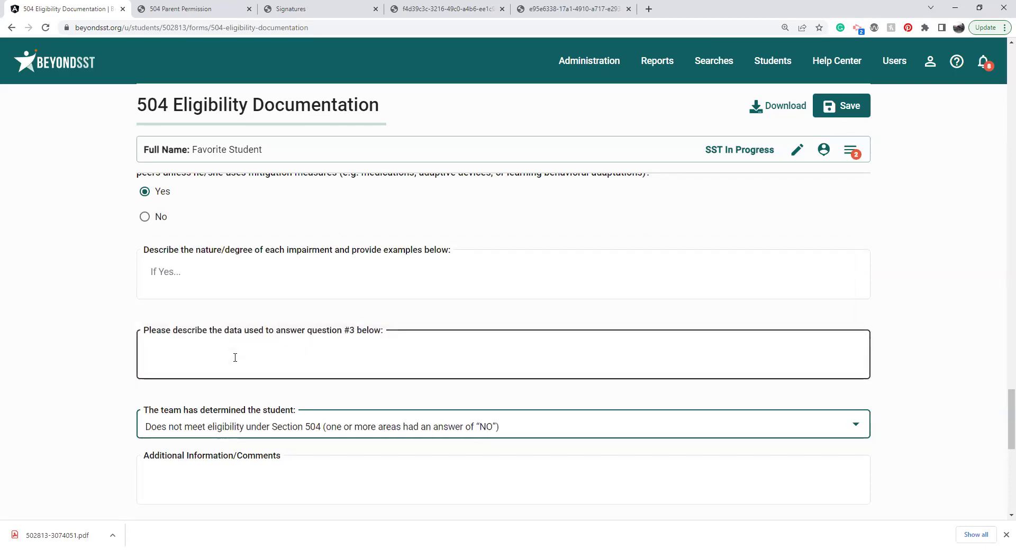
{"action": "left_click", "coordinate": [236, 358]}
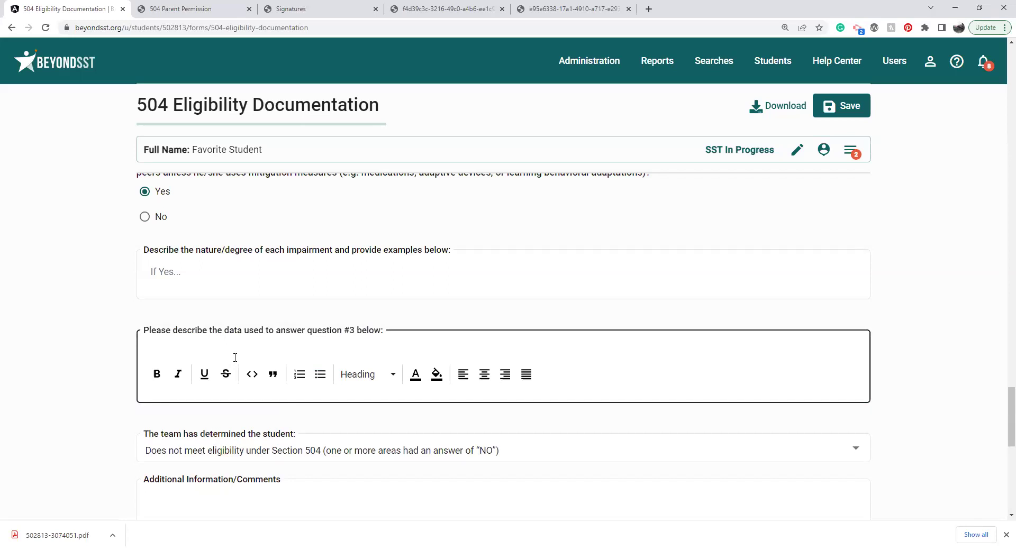
{"action": "left_click", "coordinate": [856, 158]}
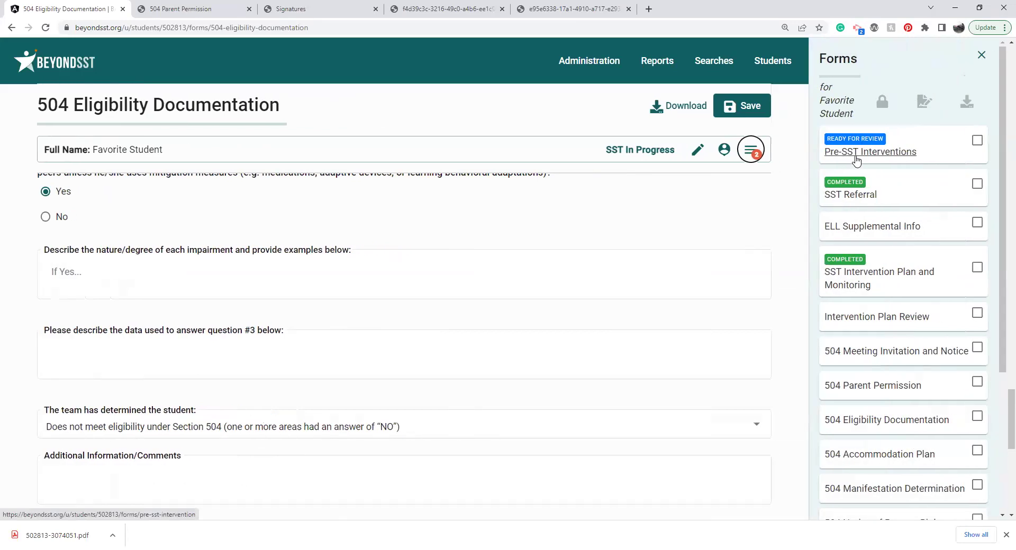
Step: Switch to the 504 Accommodation Plan, leaving the eligibility form without saving
{"action": "left_click", "coordinate": [873, 456]}
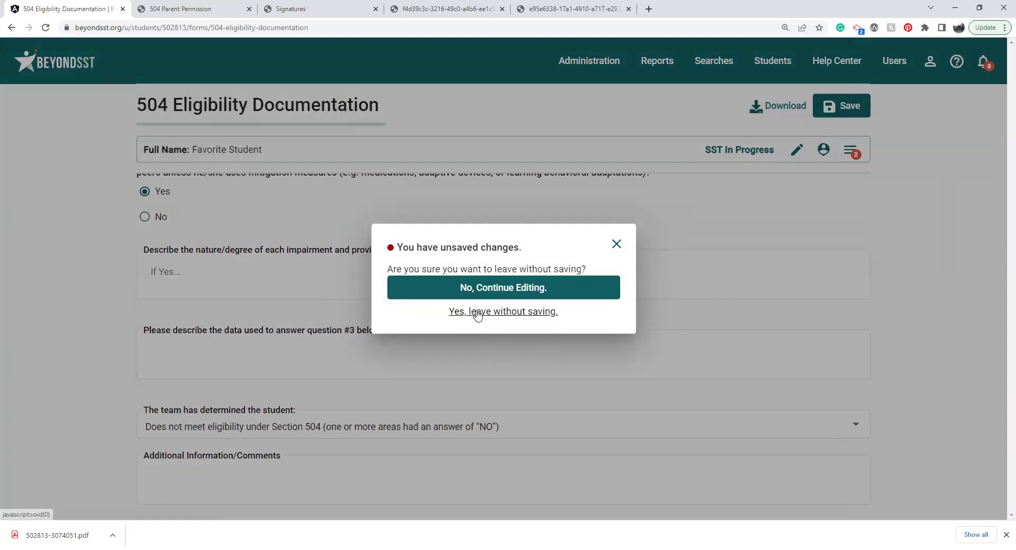
{"action": "left_click", "coordinate": [477, 315]}
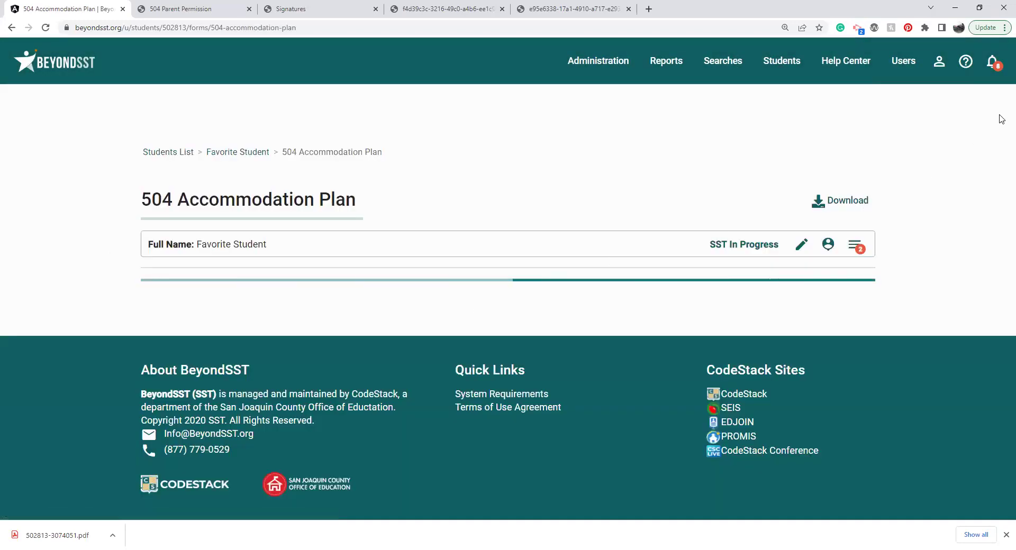
{"action": "scroll", "coordinate": [512, 126], "scroll_direction": "down", "scroll_amount": 2}
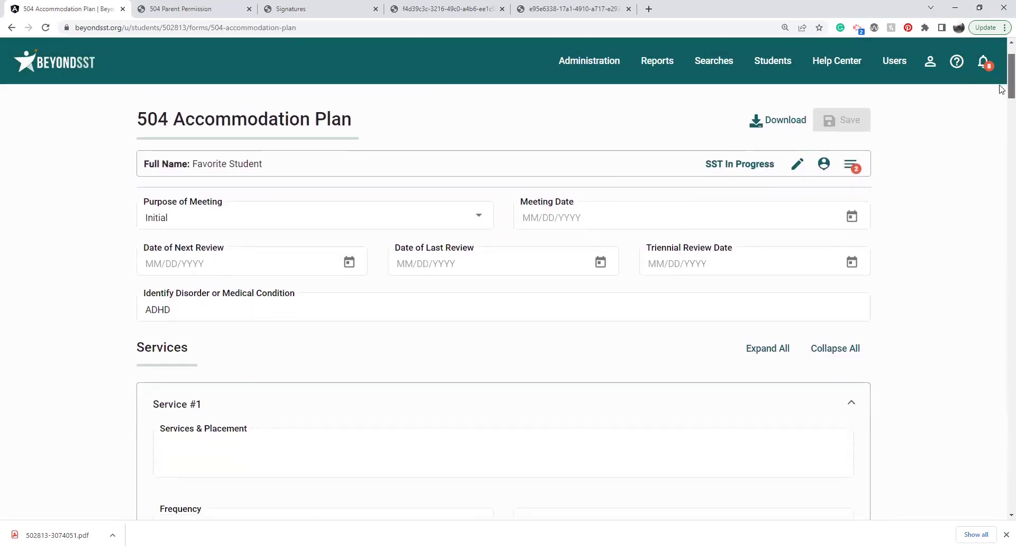
Step: Set the plan's Purpose of Meeting to Review
{"action": "left_click", "coordinate": [475, 212]}
{"action": "left_click", "coordinate": [332, 282]}
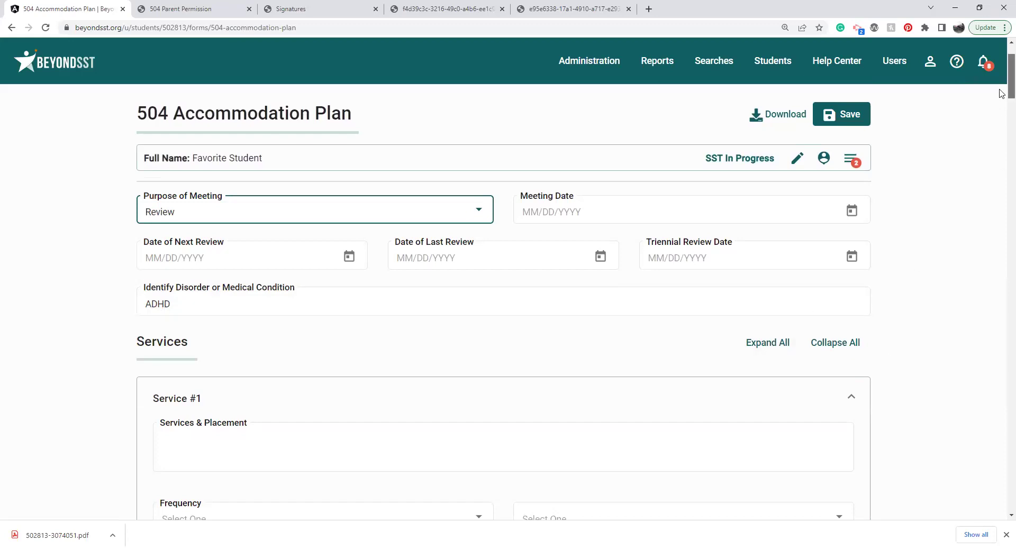
{"action": "scroll", "coordinate": [1001, 100], "scroll_direction": "down", "scroll_amount": 2}
{"action": "scroll", "coordinate": [1001, 101], "scroll_direction": "down", "scroll_amount": 1}
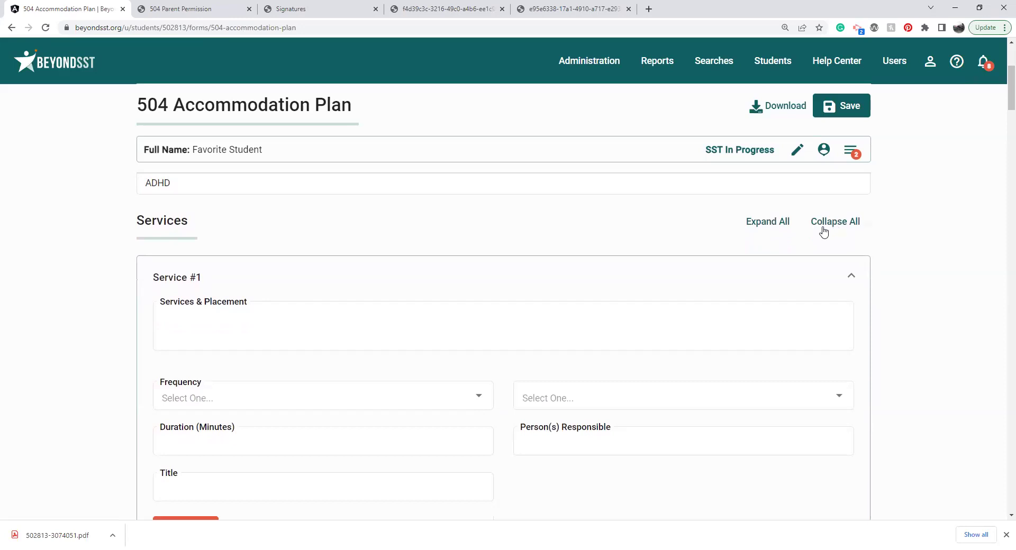
Step: Delete the blank Service #1 from the Services section, confirming the deletion
{"action": "left_click", "coordinate": [833, 223]}
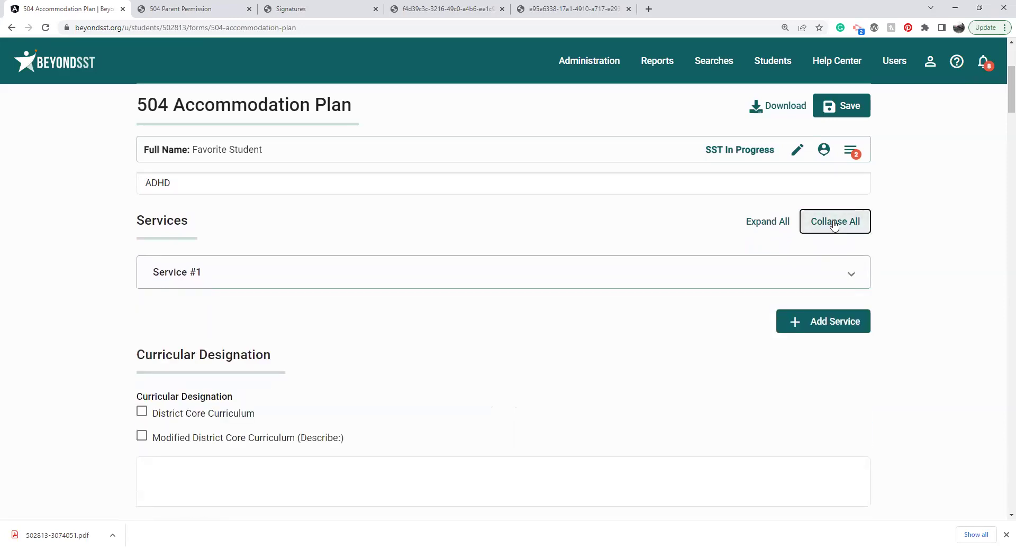
{"action": "left_click", "coordinate": [779, 287]}
{"action": "left_click", "coordinate": [202, 493]}
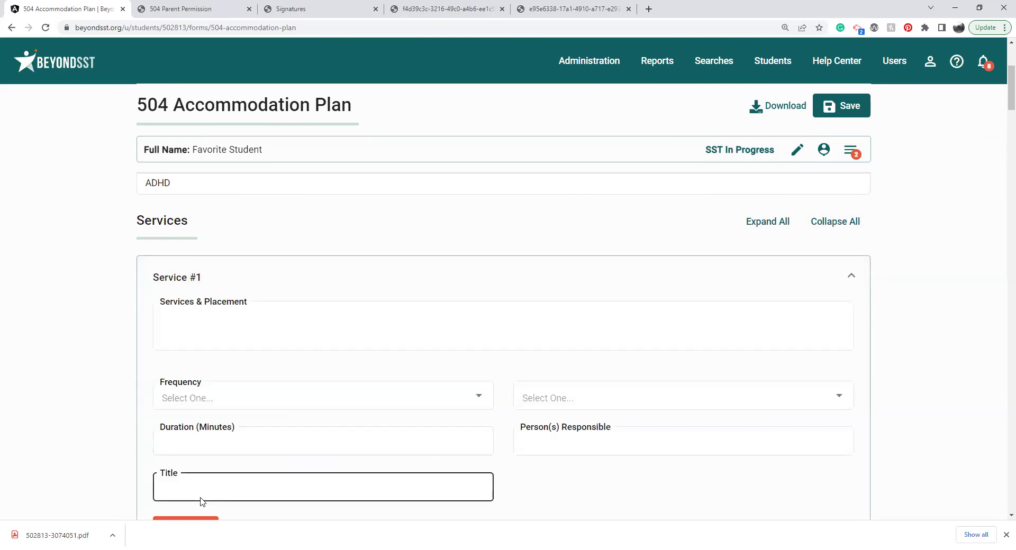
{"action": "left_click", "coordinate": [118, 485]}
{"action": "scroll", "coordinate": [118, 485], "scroll_direction": "down", "scroll_amount": 1}
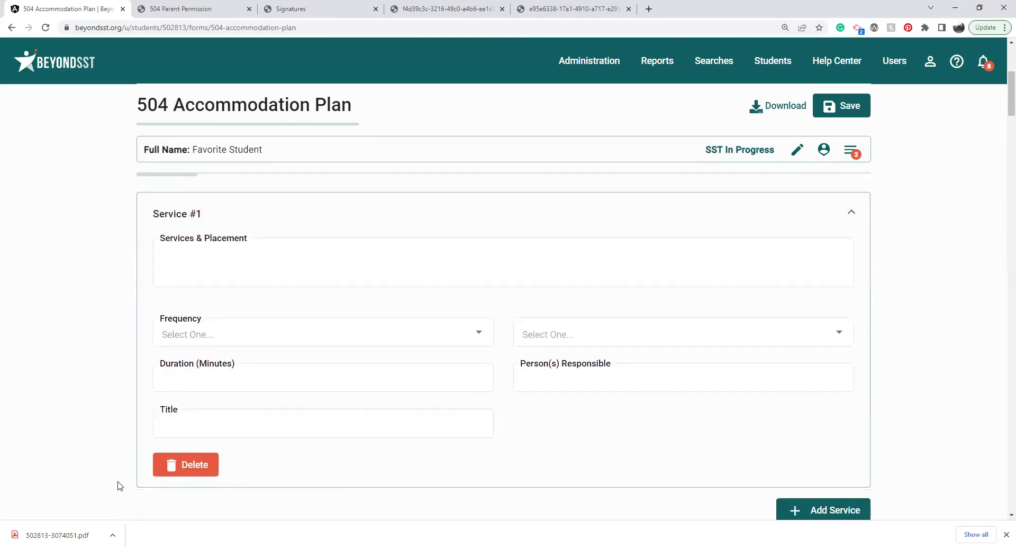
{"action": "left_click", "coordinate": [175, 471]}
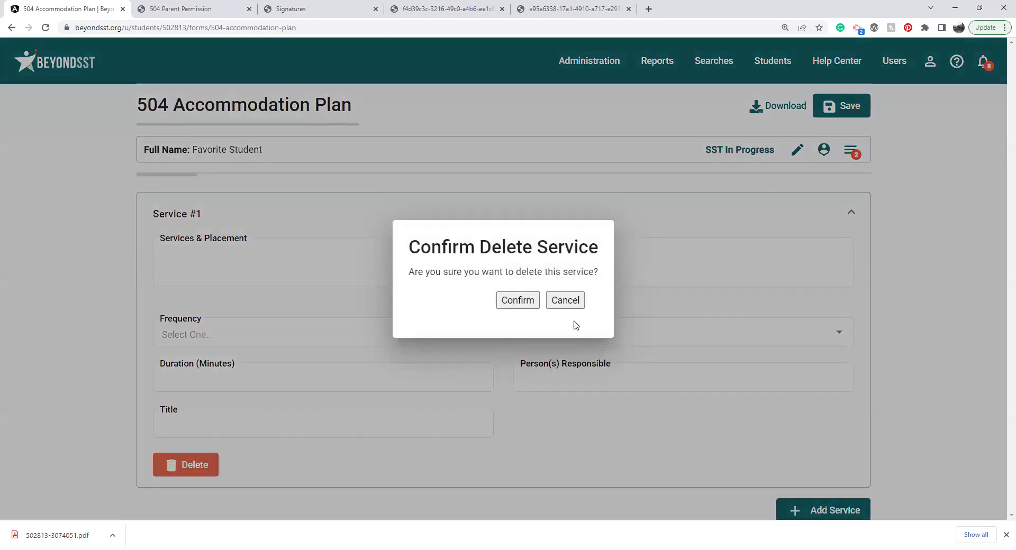
{"action": "left_click", "coordinate": [516, 302]}
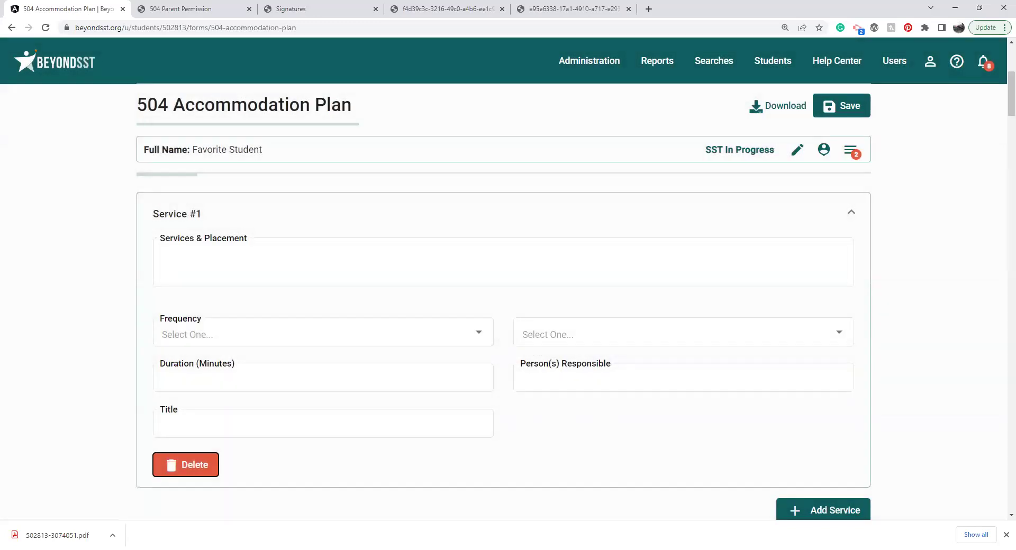
{"action": "left_click", "coordinate": [1007, 535]}
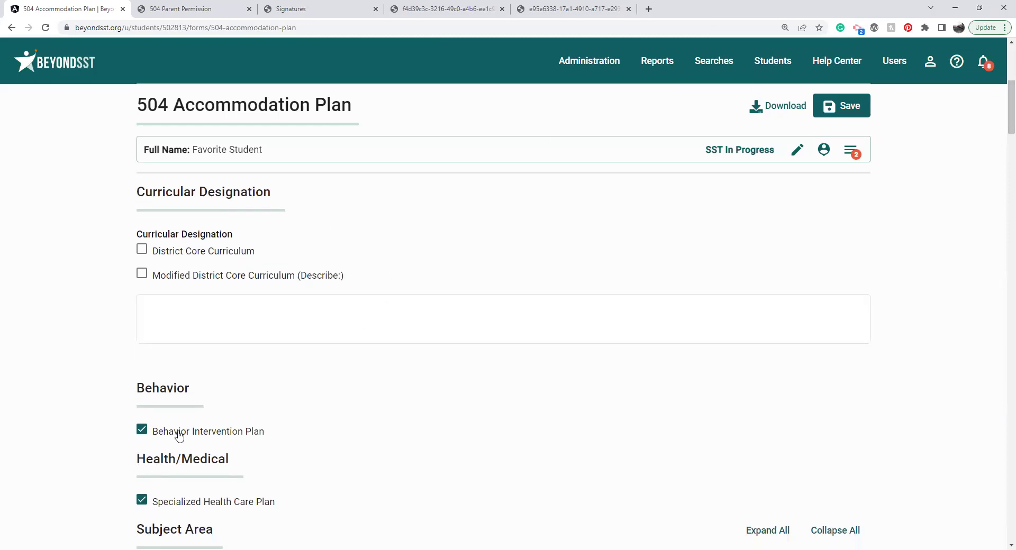
Step: Tick Behavior Intervention in the student's forms list, then close the list
{"action": "left_click", "coordinate": [851, 151]}
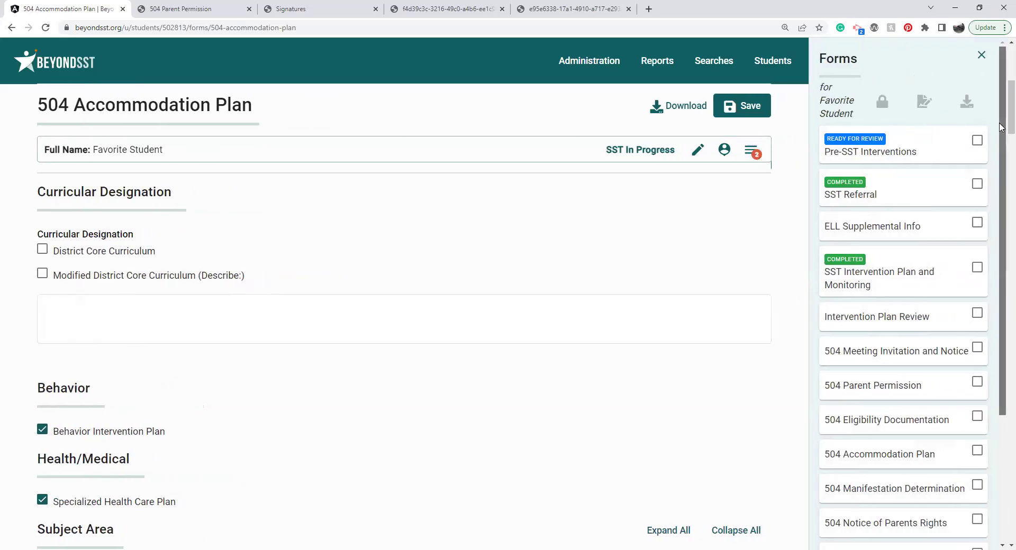
{"action": "scroll", "coordinate": [934, 373], "scroll_direction": "down", "scroll_amount": 2}
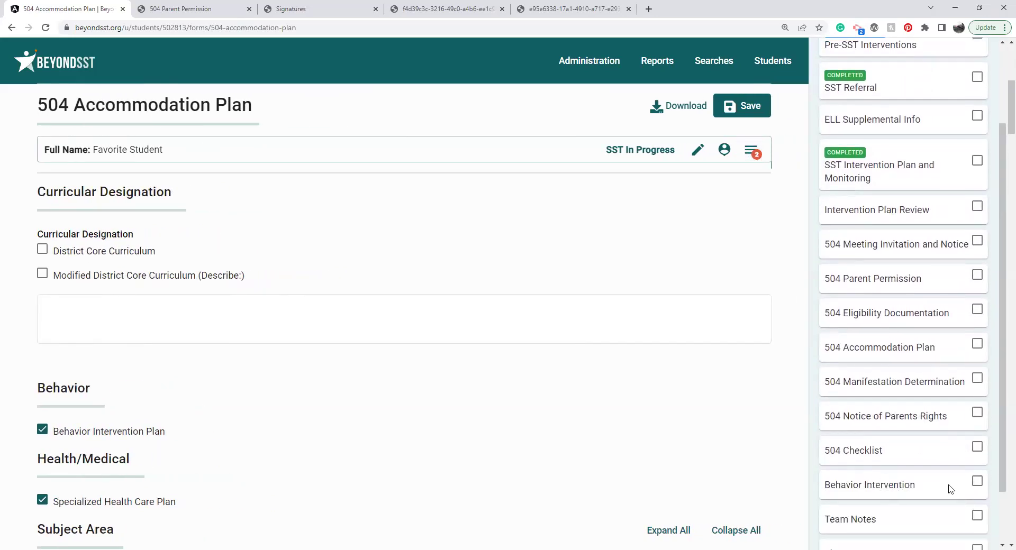
{"action": "left_click", "coordinate": [977, 483]}
{"action": "scroll", "coordinate": [1002, 173], "scroll_direction": "up", "scroll_amount": 2}
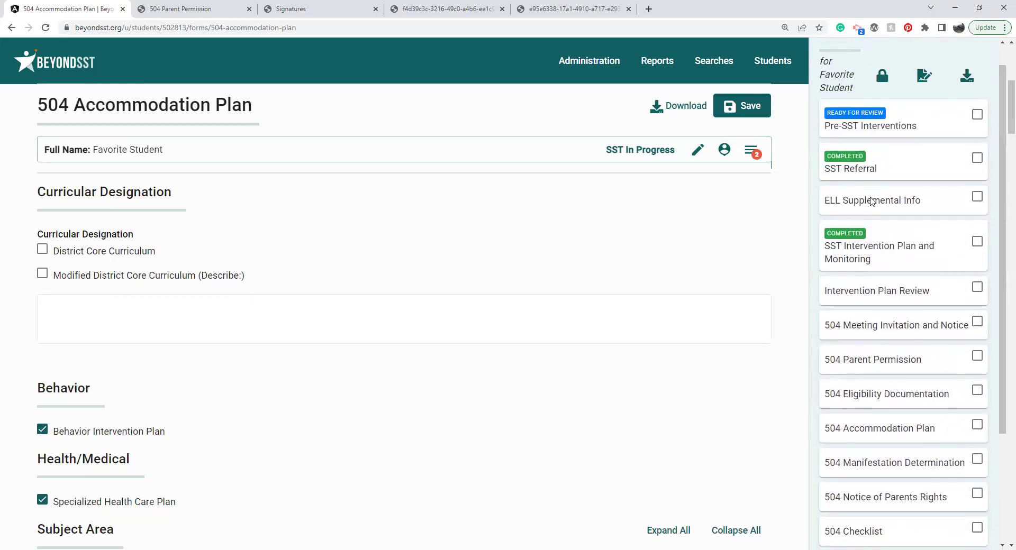
{"action": "scroll", "coordinate": [692, 401], "scroll_direction": "down", "scroll_amount": 1}
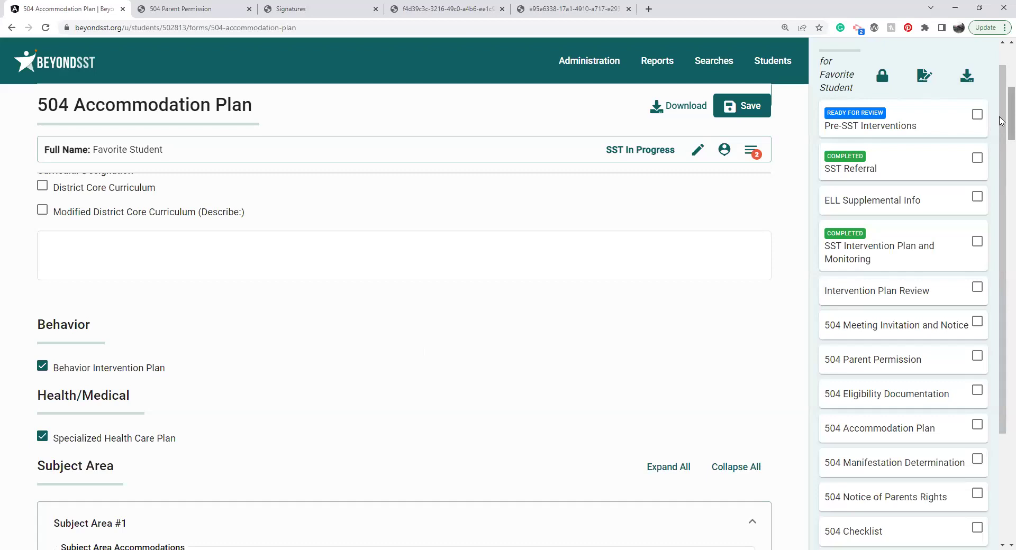
{"action": "scroll", "coordinate": [1002, 90], "scroll_direction": "up", "scroll_amount": 4}
{"action": "scroll", "coordinate": [1002, 90], "scroll_direction": "up", "scroll_amount": 2}
{"action": "scroll", "coordinate": [992, 49], "scroll_direction": "up", "scroll_amount": 1}
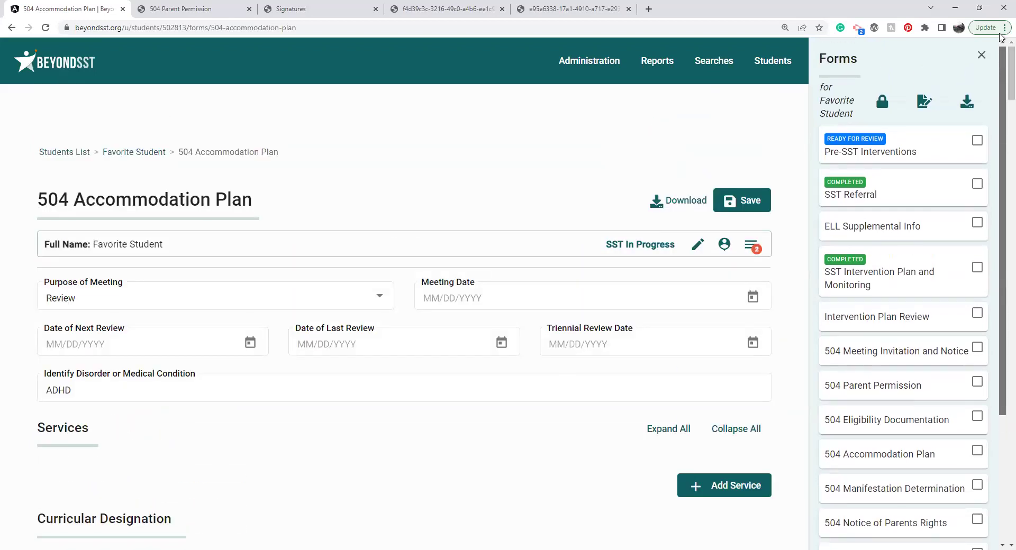
{"action": "left_click", "coordinate": [982, 54]}
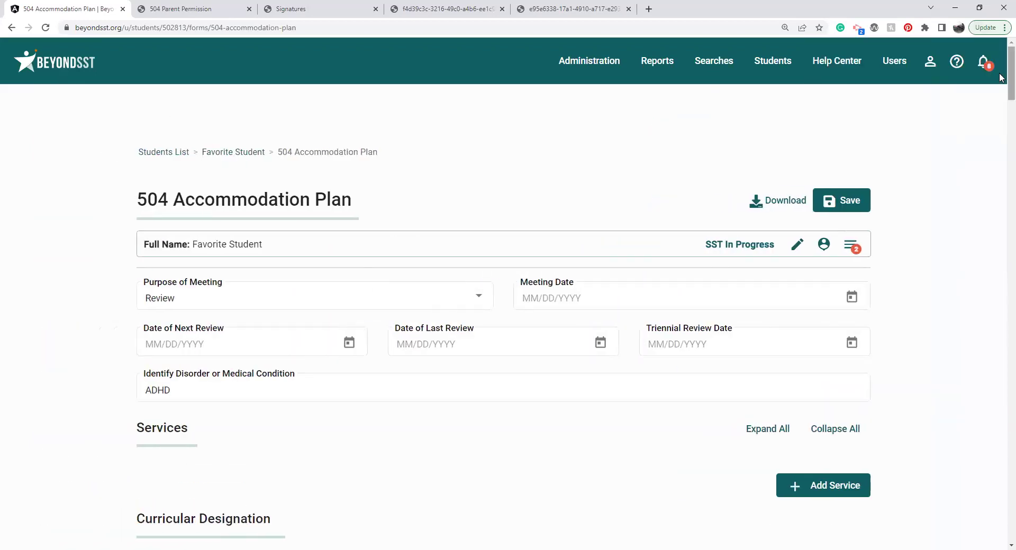
{"action": "scroll", "coordinate": [1002, 93], "scroll_direction": "down", "scroll_amount": 2}
{"action": "scroll", "coordinate": [1002, 96], "scroll_direction": "down", "scroll_amount": 5}
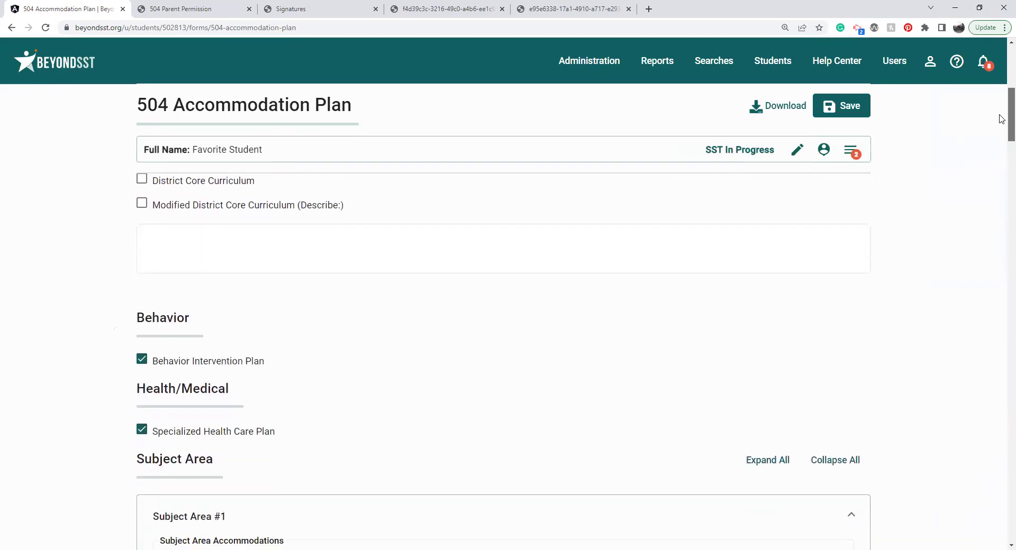
Step: Expand Subject Area #1 and open its accommodations subject list, keeping All Subjects
{"action": "left_click", "coordinate": [830, 465]}
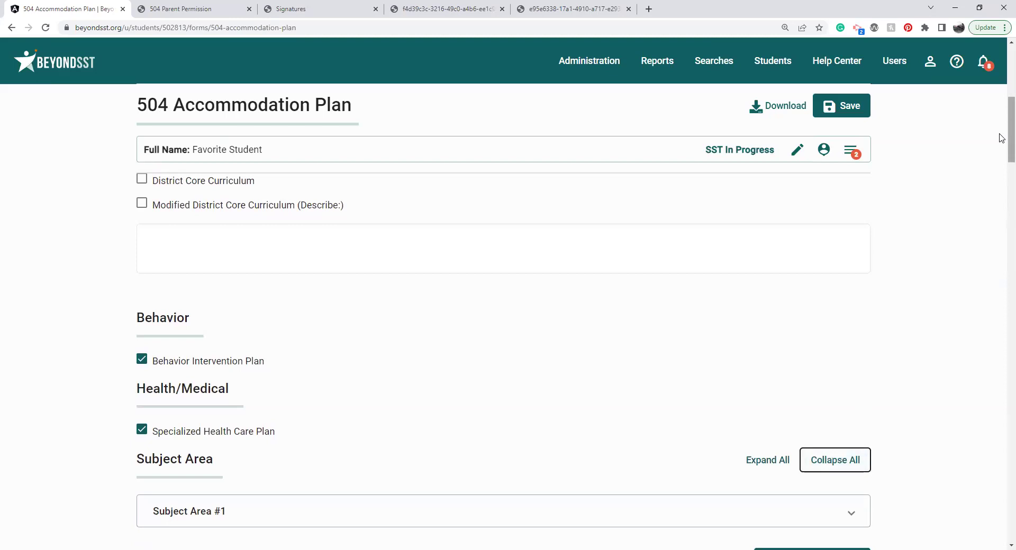
{"action": "scroll", "coordinate": [1003, 153], "scroll_direction": "down", "scroll_amount": 4}
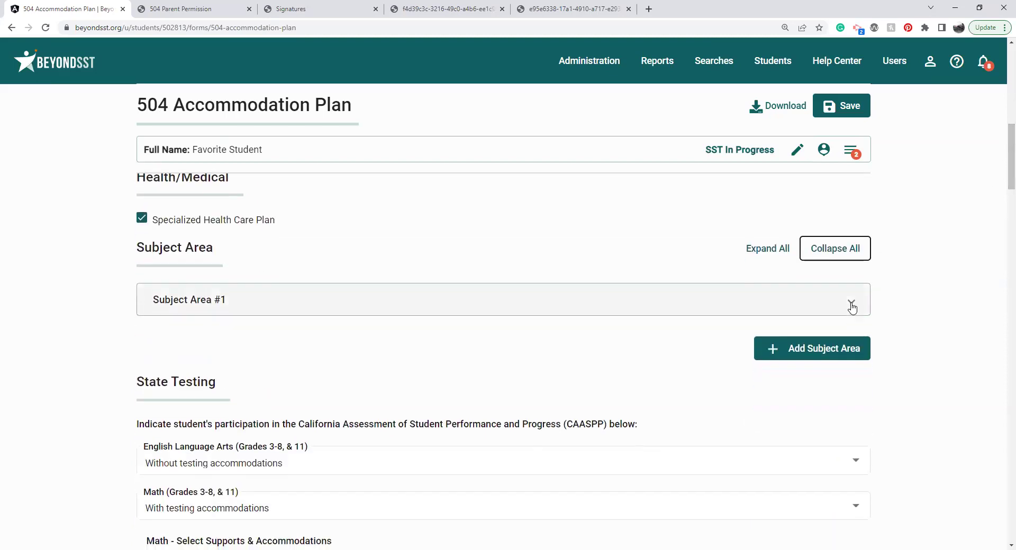
{"action": "left_click", "coordinate": [851, 306]}
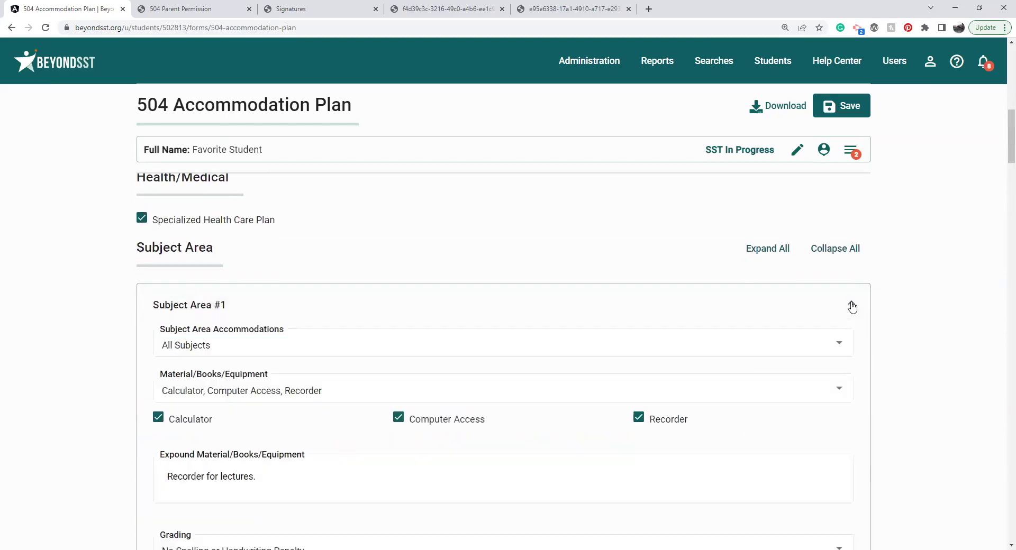
{"action": "left_click", "coordinate": [336, 351]}
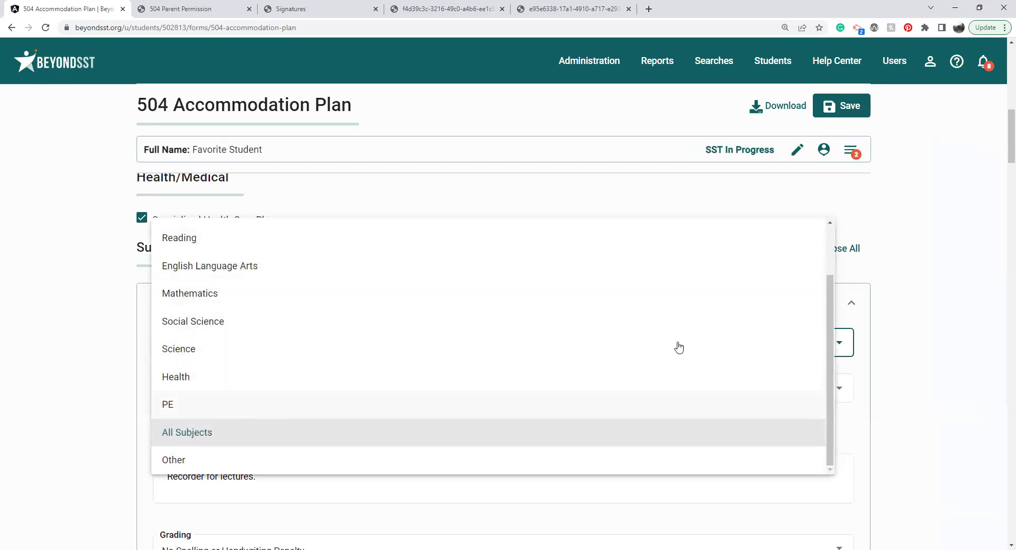
{"action": "mouse_move", "coordinate": [829, 310]}
{"action": "left_mouse_down"}
{"action": "mouse_move", "coordinate": [837, 260]}
{"action": "mouse_move", "coordinate": [841, 313]}
{"action": "left_mouse_up"}
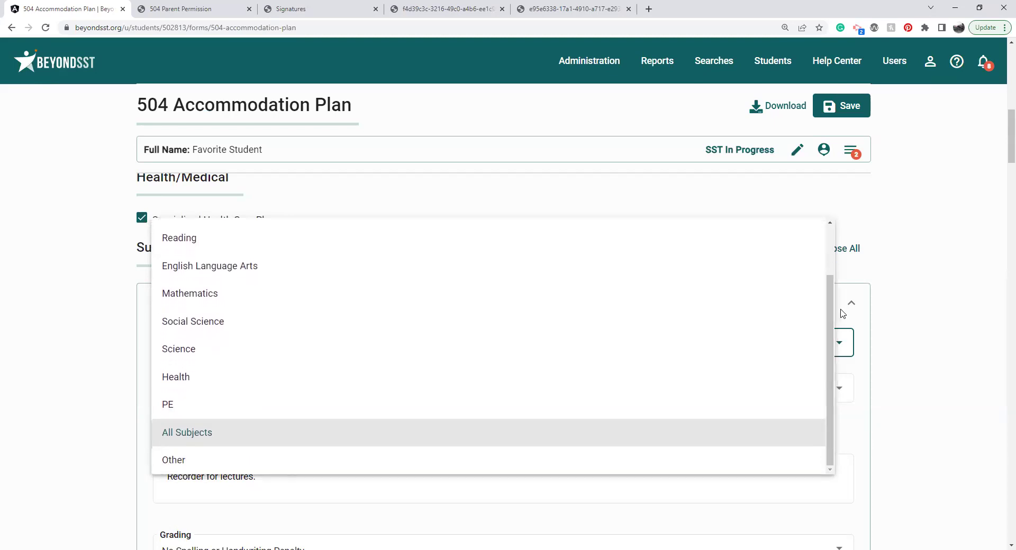
{"action": "left_click", "coordinate": [955, 285]}
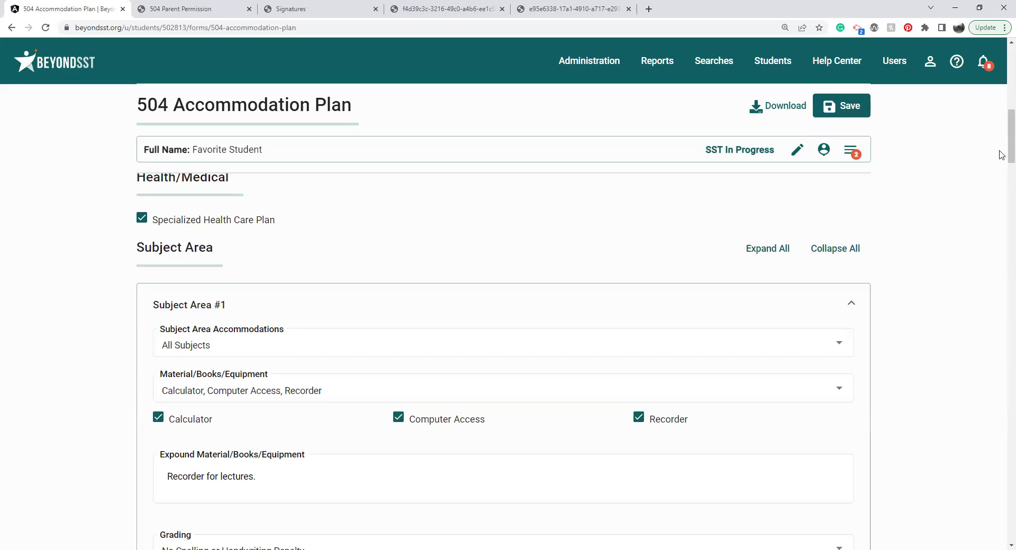
{"action": "left_click_drag", "start_coordinate": [1009, 150], "coordinate": [1009, 161]}
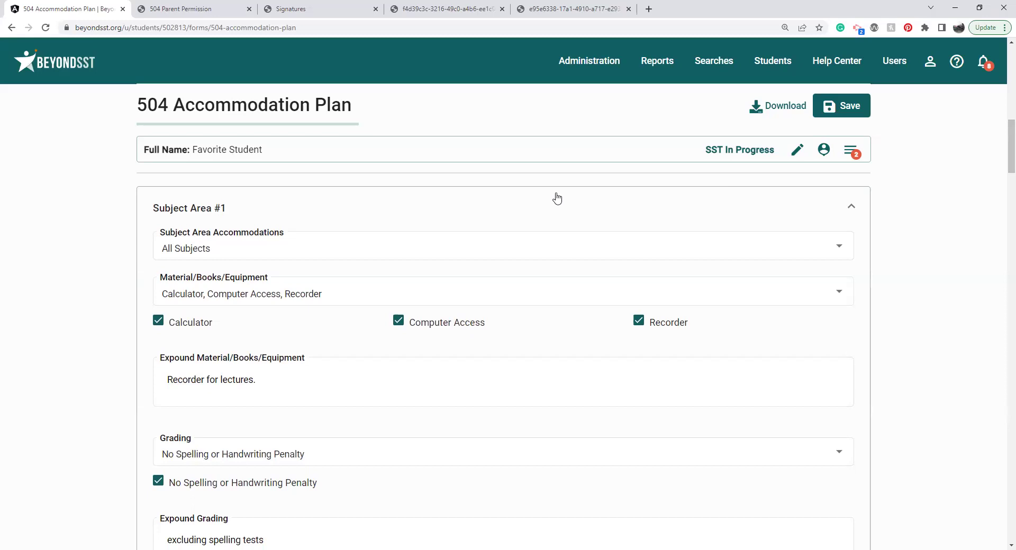
{"action": "left_click", "coordinate": [526, 249]}
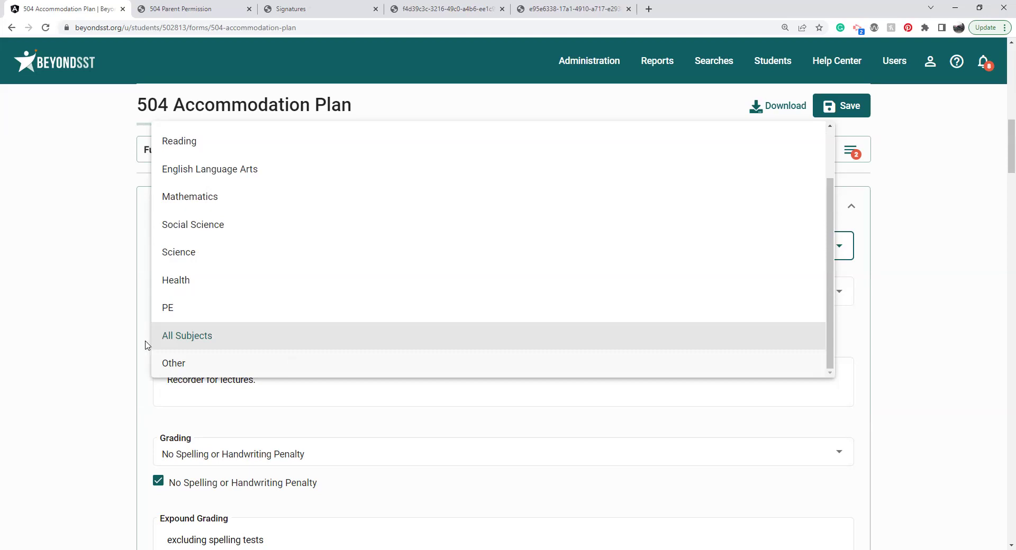
Step: Keep Subject Area #1 on All Subjects with Calculator, Computer Access and Recorder equipment
{"action": "left_click", "coordinate": [95, 324]}
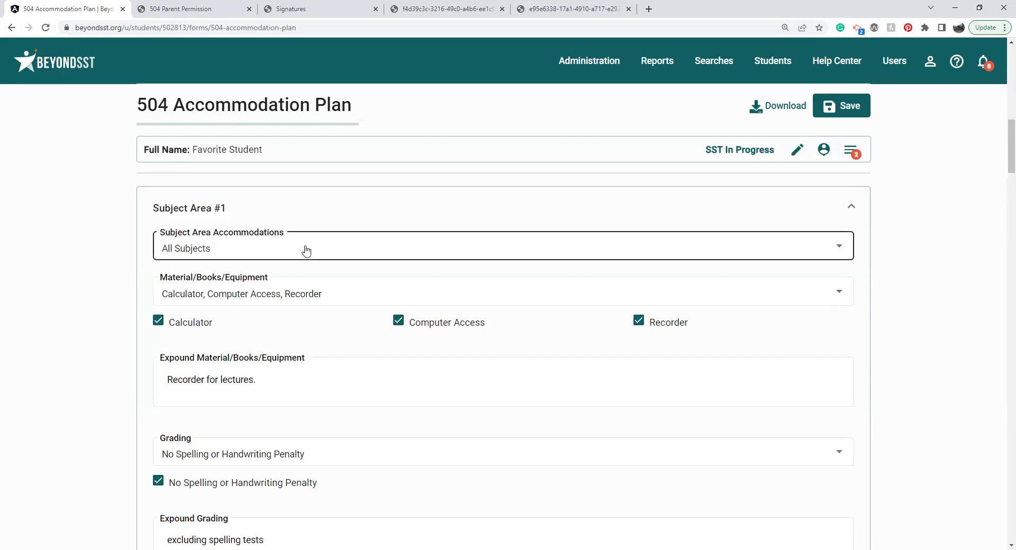
{"action": "left_click", "coordinate": [298, 297]}
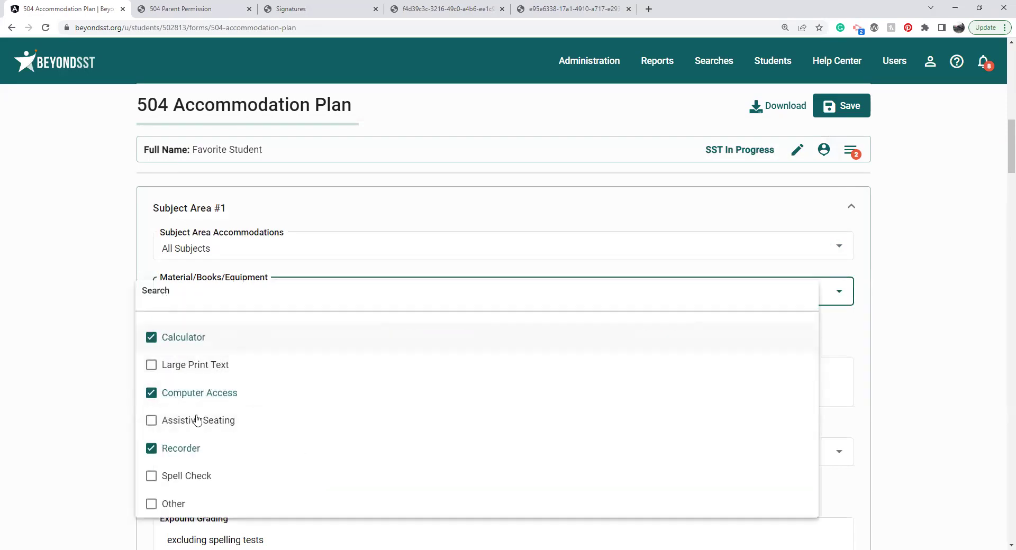
{"action": "left_click", "coordinate": [96, 436]}
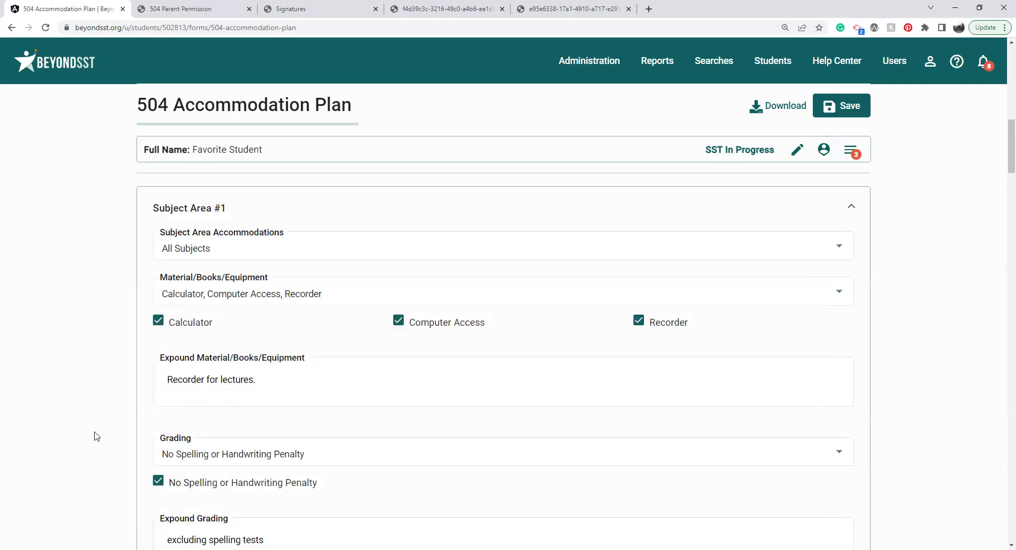
{"action": "left_click", "coordinate": [277, 378]}
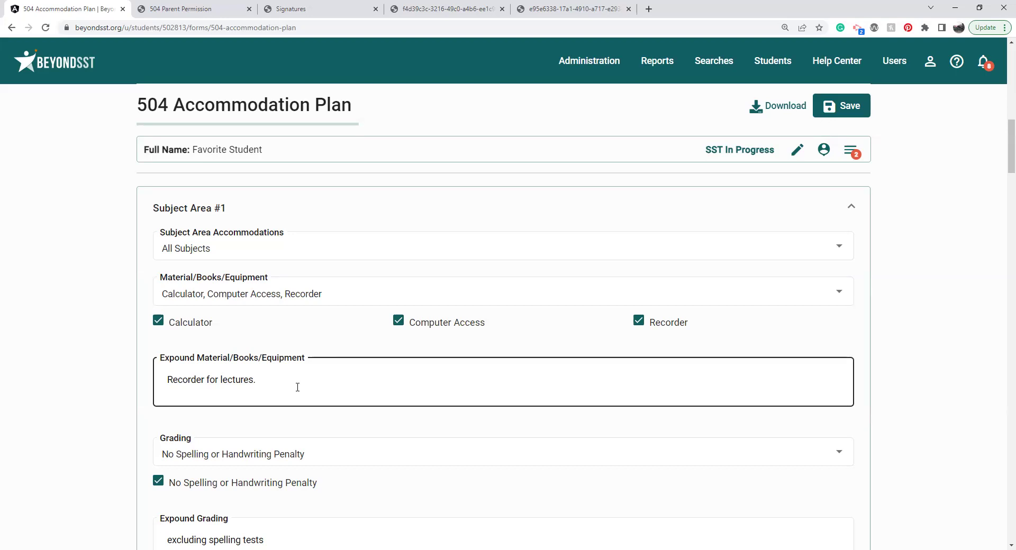
{"action": "left_click", "coordinate": [867, 180]}
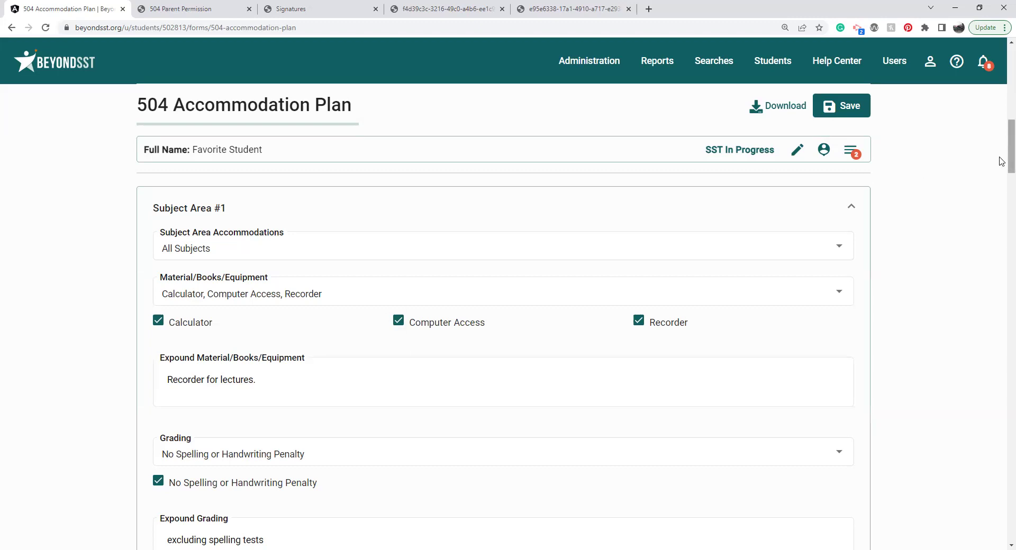
{"action": "scroll", "coordinate": [1002, 161], "scroll_direction": "down", "scroll_amount": 1}
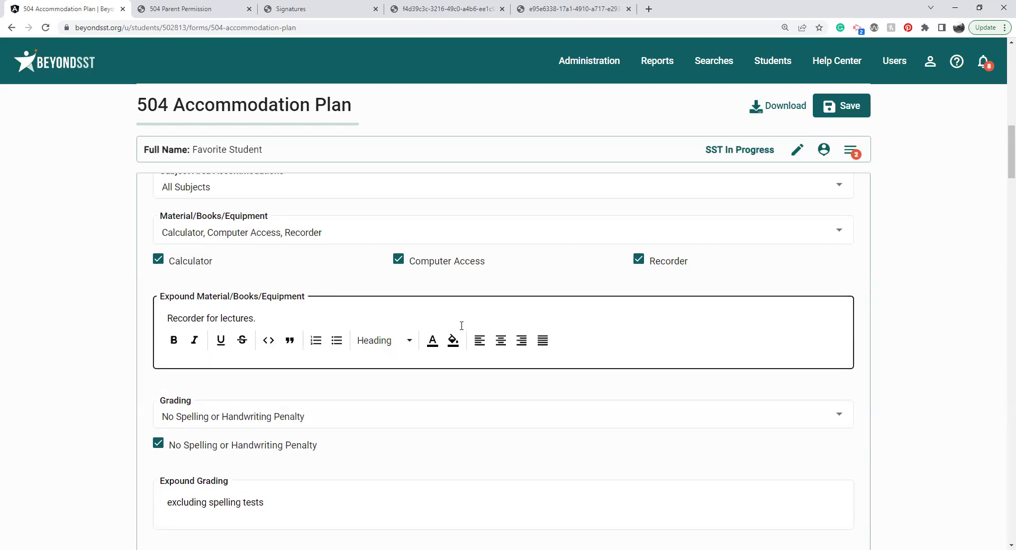
{"action": "scroll", "coordinate": [1002, 172], "scroll_direction": "down", "scroll_amount": 4}
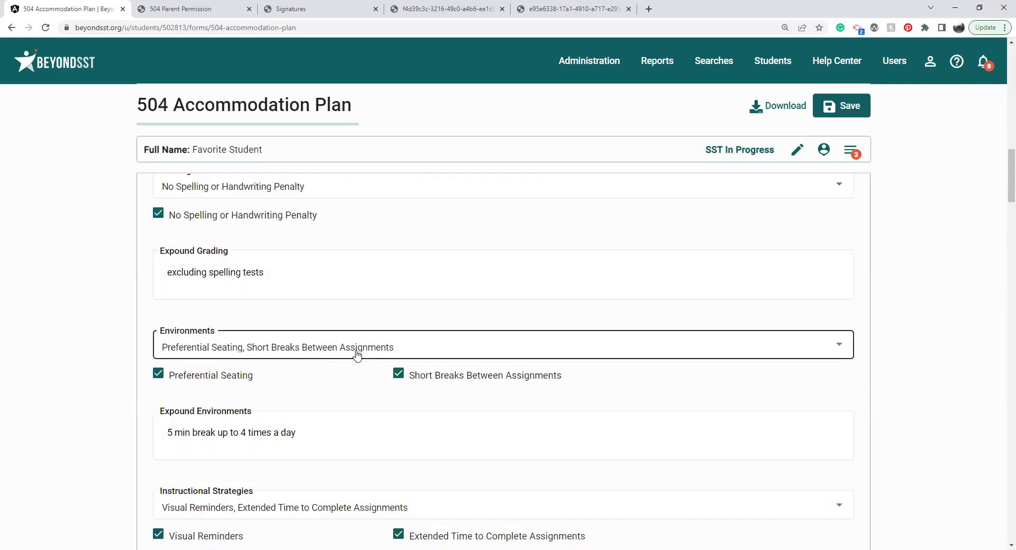
{"action": "left_click", "coordinate": [319, 433]}
{"action": "key", "text": "Return"}
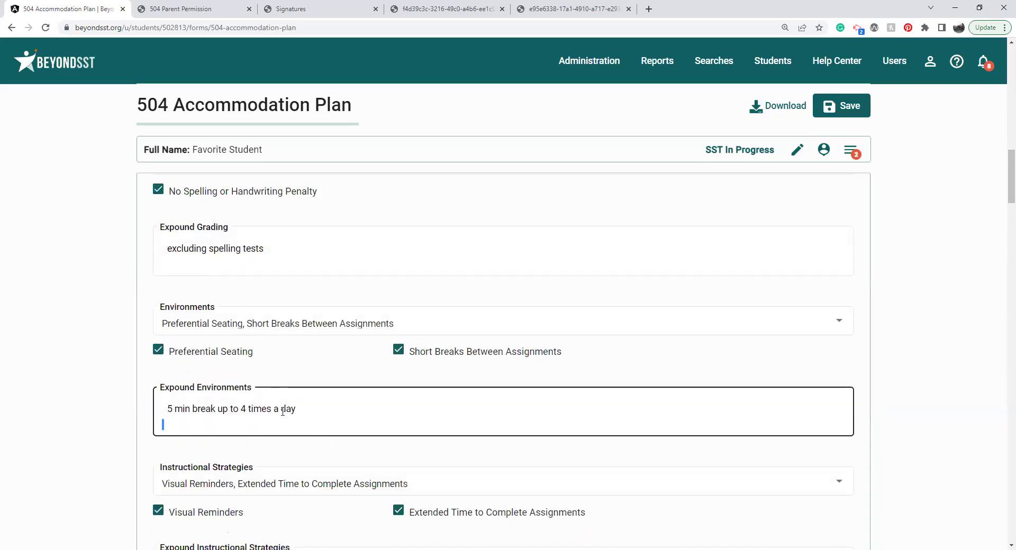
{"action": "triple_click", "coordinate": [283, 412]}
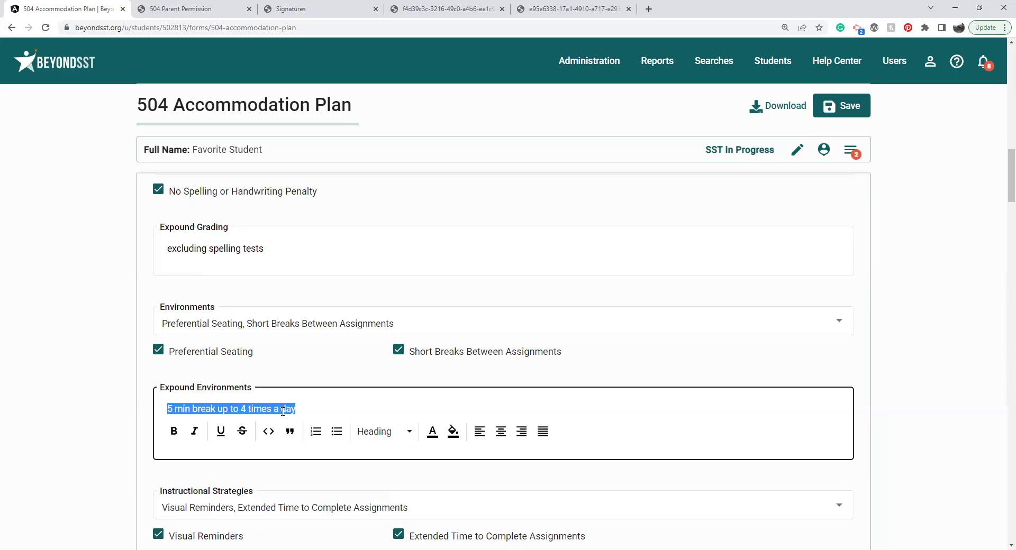
{"action": "left_click", "coordinate": [952, 343]}
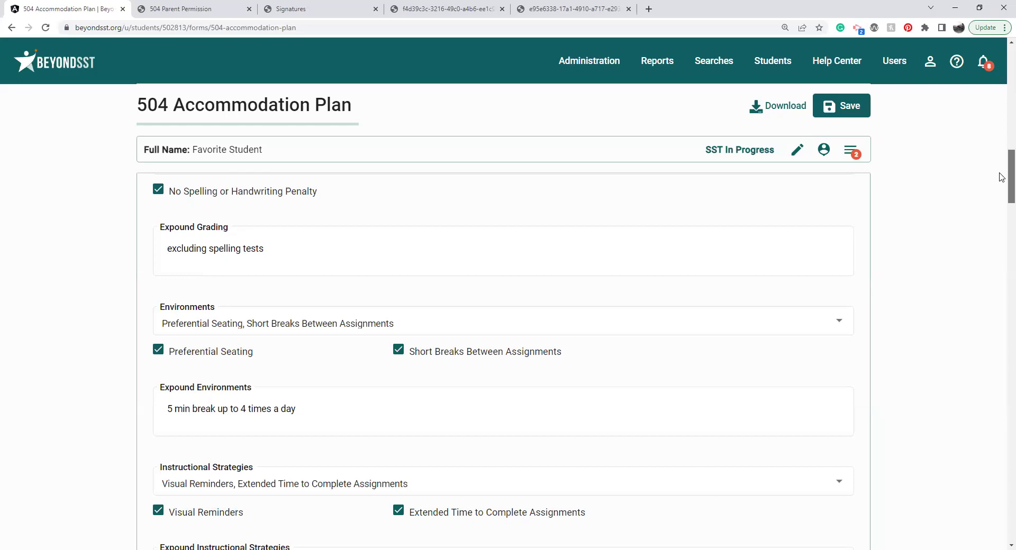
{"action": "scroll", "coordinate": [1002, 178], "scroll_direction": "down", "scroll_amount": 3}
{"action": "left_click", "coordinate": [407, 423]}
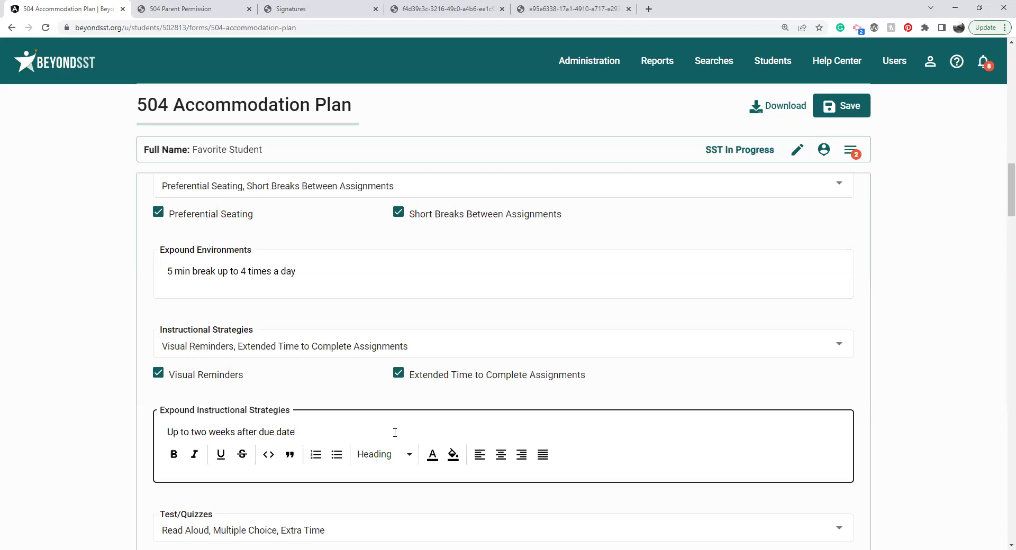
{"action": "triple_click", "coordinate": [395, 433]}
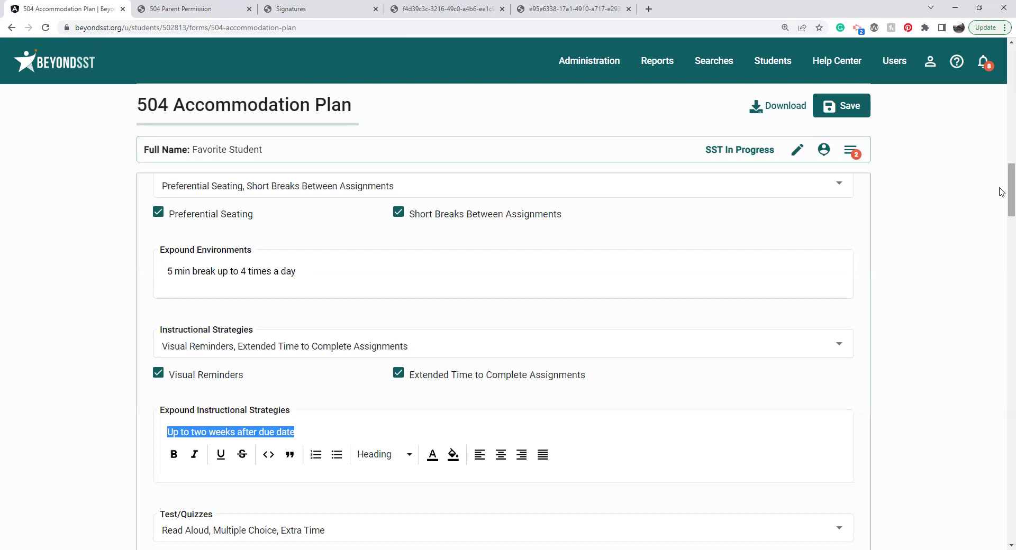
{"action": "left_click_drag", "start_coordinate": [1002, 192], "coordinate": [1002, 227]}
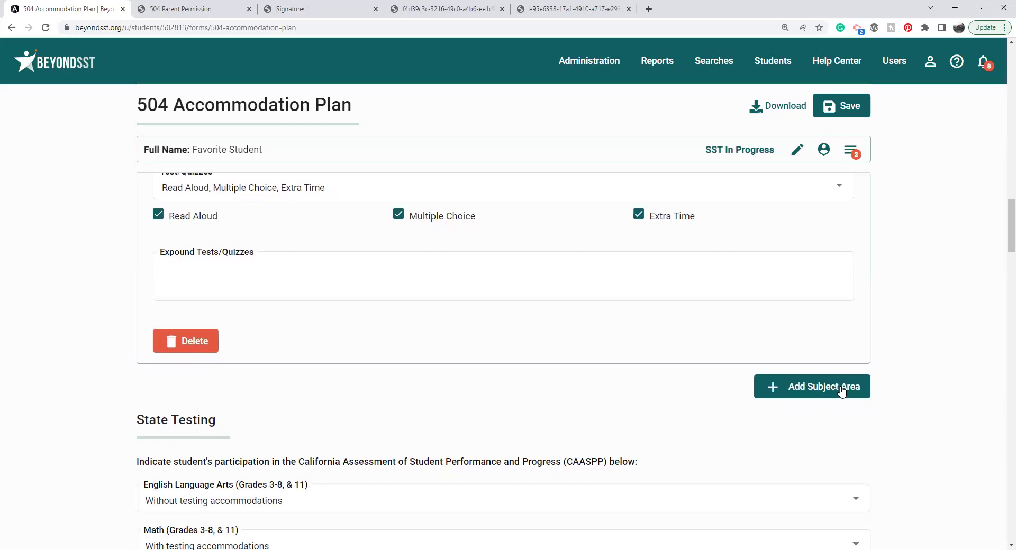
{"action": "left_click_drag", "start_coordinate": [1002, 233], "coordinate": [1002, 253]}
Step: Set English Language Arts to With testing accommodations and add Audio Transcript as embedded
{"action": "scroll", "coordinate": [1002, 254], "scroll_direction": "down", "scroll_amount": 1}
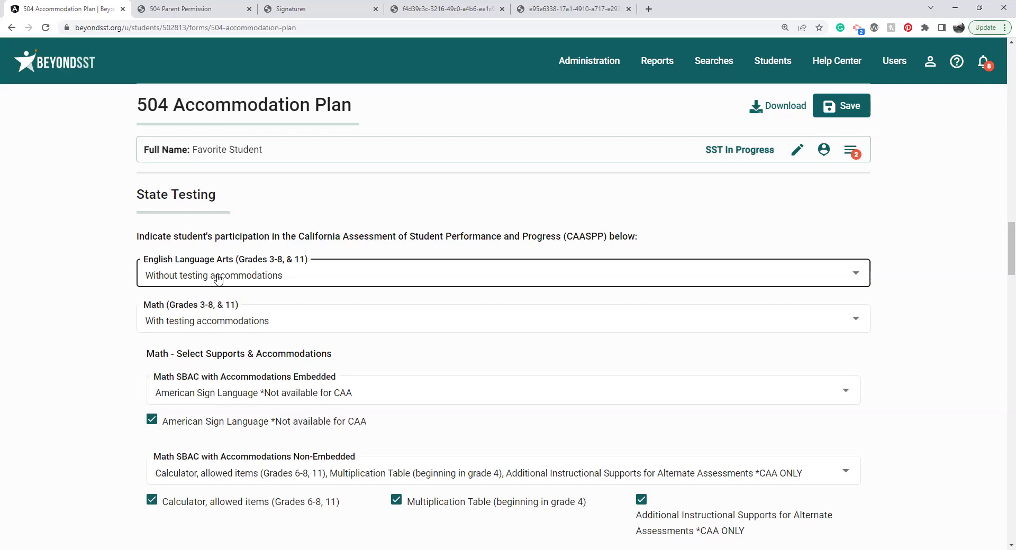
{"action": "scroll", "coordinate": [218, 279], "scroll_direction": "down", "scroll_amount": 1}
{"action": "left_click", "coordinate": [232, 262]}
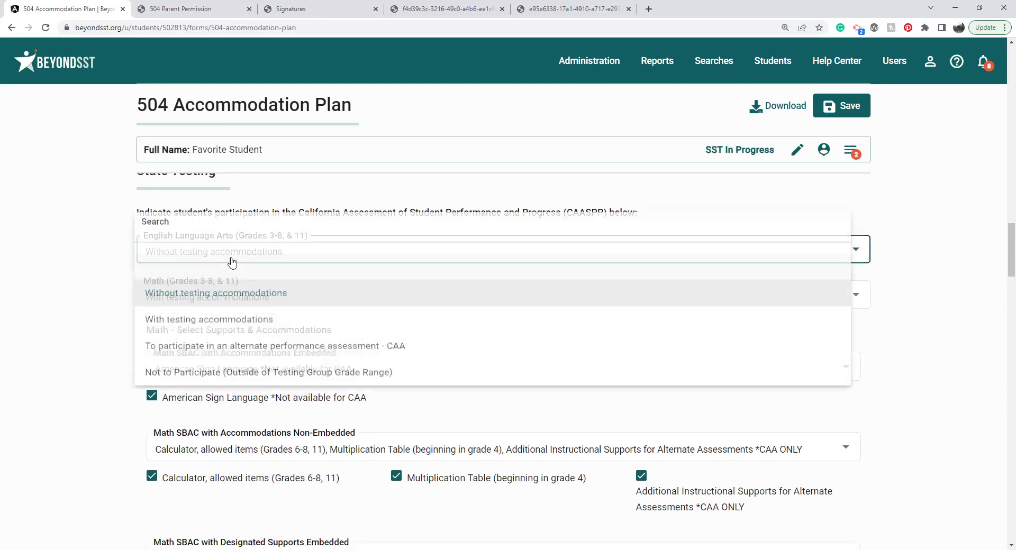
{"action": "left_click", "coordinate": [229, 324]}
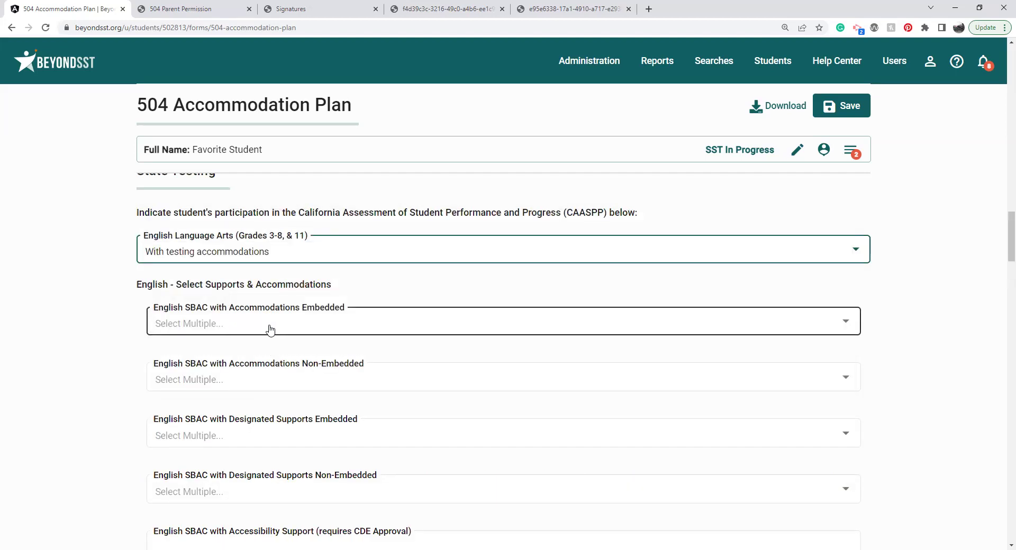
{"action": "left_click", "coordinate": [278, 331]}
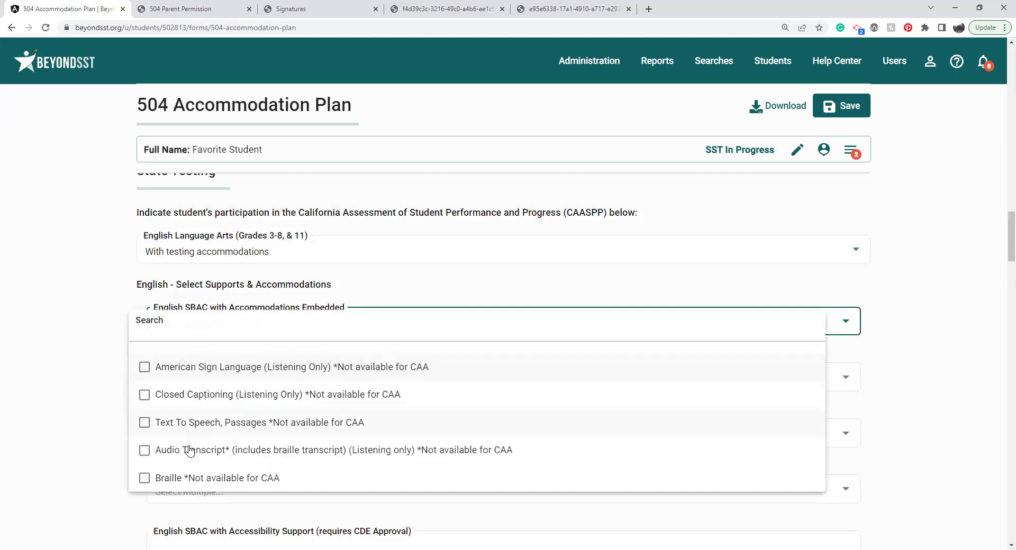
{"action": "left_click", "coordinate": [189, 451]}
{"action": "left_click", "coordinate": [84, 421]}
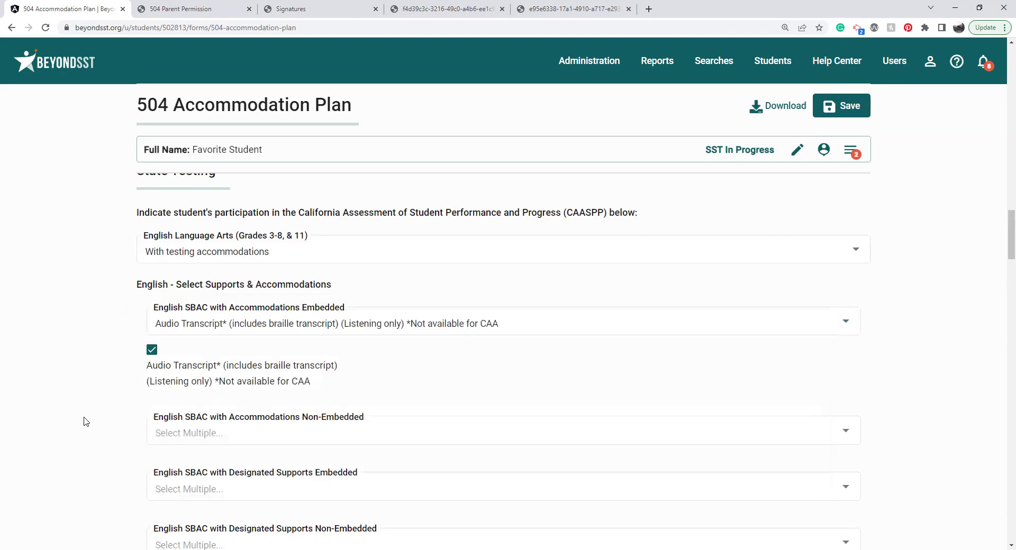
Step: Add Read Aloud Passages (Reading Only) and Word Prediction as non-embedded accommodations
{"action": "left_click", "coordinate": [211, 445]}
{"action": "left_click", "coordinate": [211, 350]}
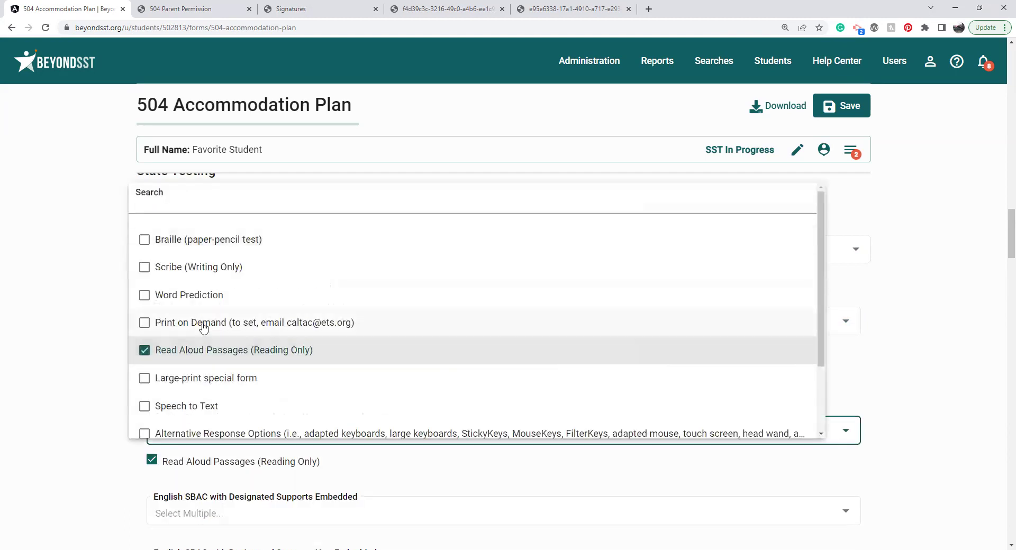
{"action": "left_click", "coordinate": [212, 292]}
{"action": "left_click", "coordinate": [82, 317]}
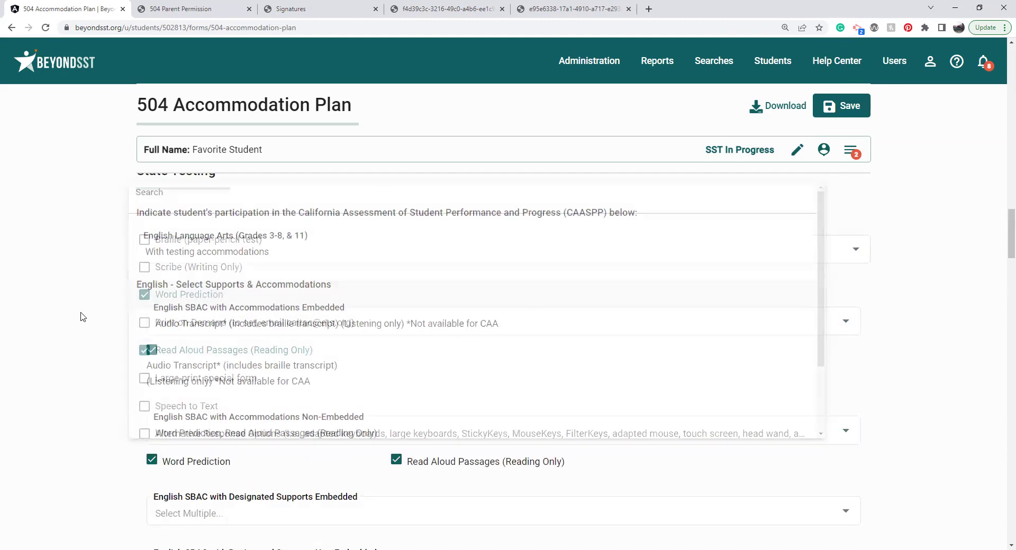
Step: Add Simplified Test Directions and Color Overlay as designated supports non-embedded
{"action": "scroll", "coordinate": [82, 316], "scroll_direction": "down", "scroll_amount": 3}
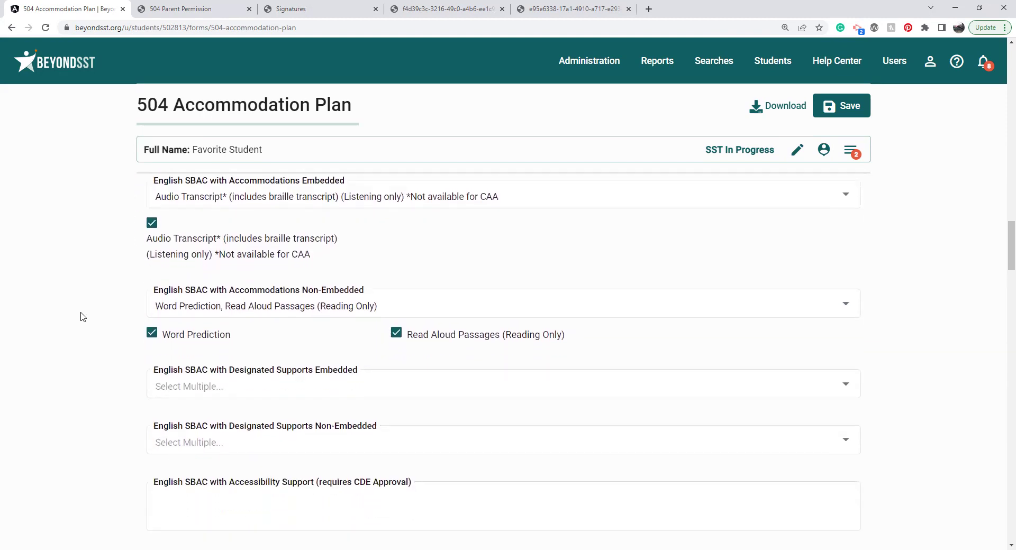
{"action": "left_click", "coordinate": [226, 379]}
{"action": "left_click", "coordinate": [209, 258]}
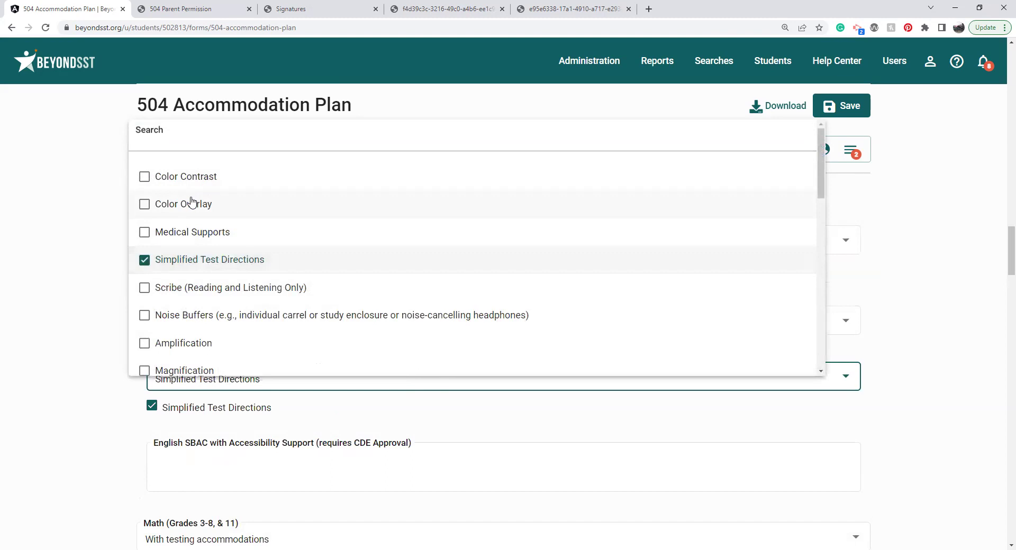
{"action": "left_click", "coordinate": [190, 201]}
{"action": "left_click", "coordinate": [79, 270]}
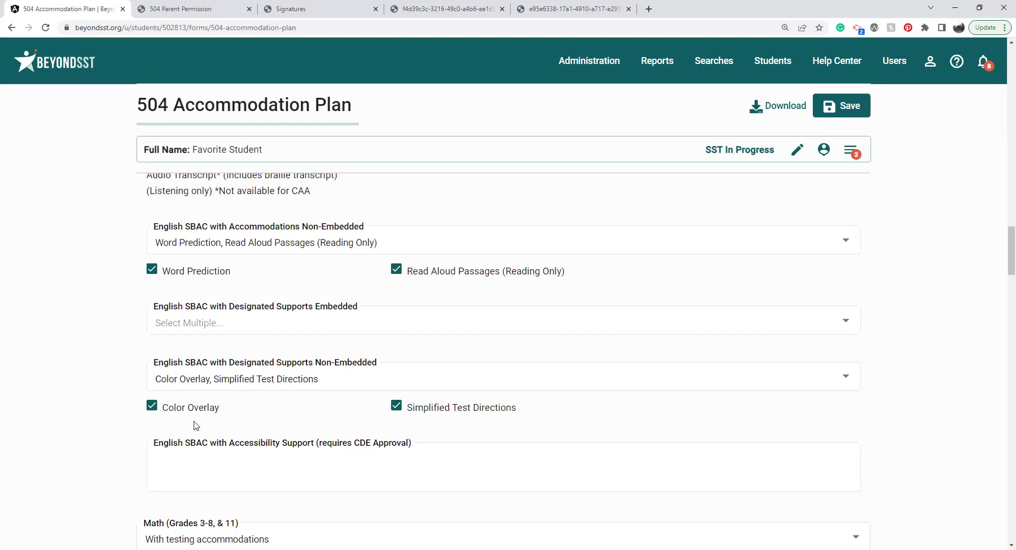
Step: Scroll to the bottom of the 504 plan and open the student's Forms side panel
{"action": "scroll", "coordinate": [97, 468], "scroll_direction": "down", "scroll_amount": 2}
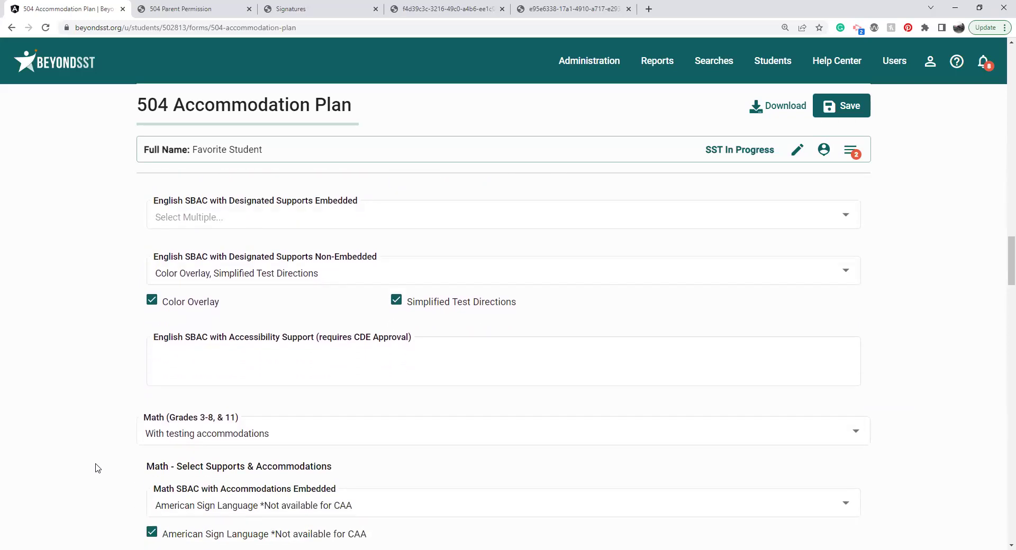
{"action": "scroll", "coordinate": [97, 468], "scroll_direction": "down", "scroll_amount": 4}
{"action": "scroll", "coordinate": [97, 468], "scroll_direction": "down", "scroll_amount": 7}
{"action": "scroll", "coordinate": [96, 468], "scroll_direction": "down", "scroll_amount": 6}
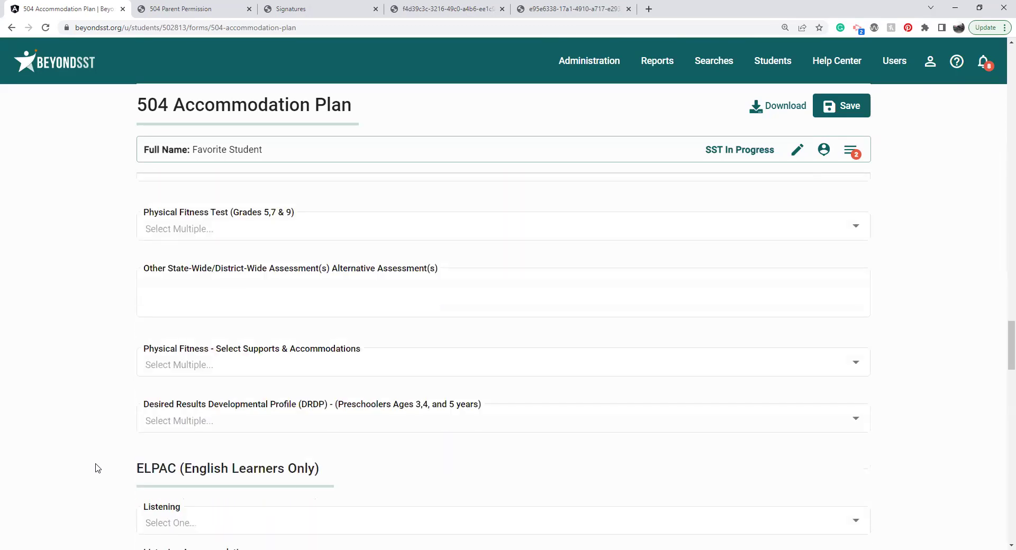
{"action": "scroll", "coordinate": [97, 468], "scroll_direction": "down", "scroll_amount": 5}
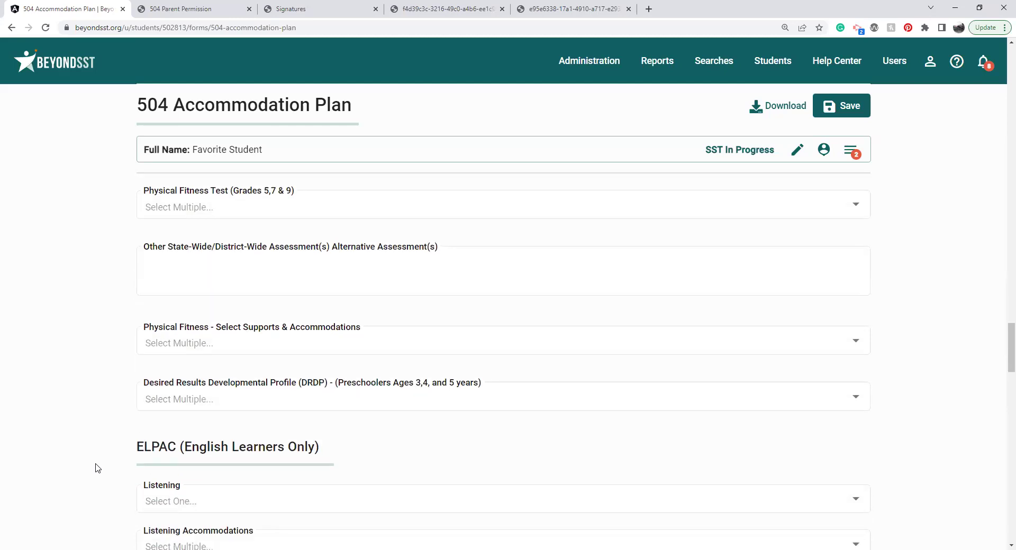
{"action": "scroll", "coordinate": [97, 468], "scroll_direction": "down", "scroll_amount": 6}
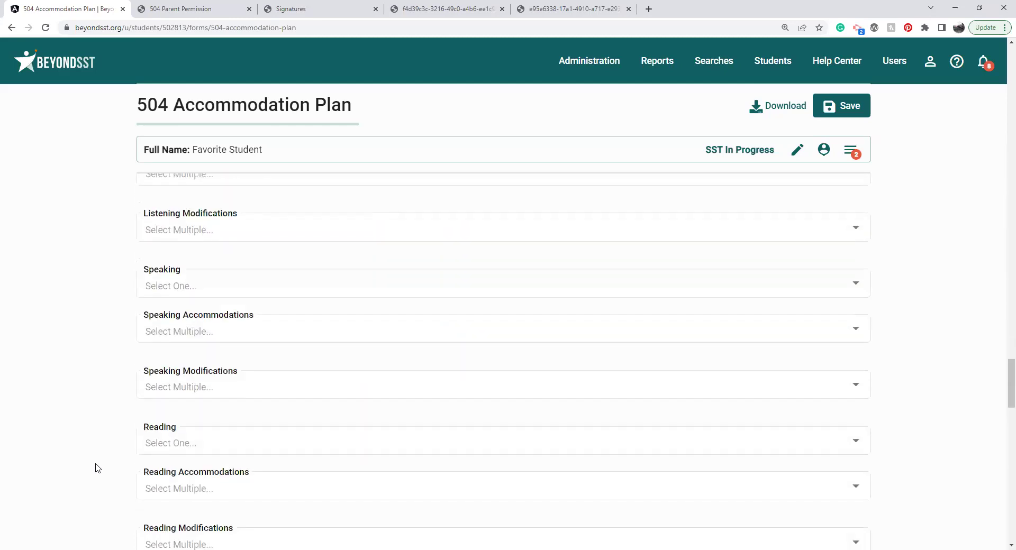
{"action": "scroll", "coordinate": [96, 468], "scroll_direction": "down", "scroll_amount": 12}
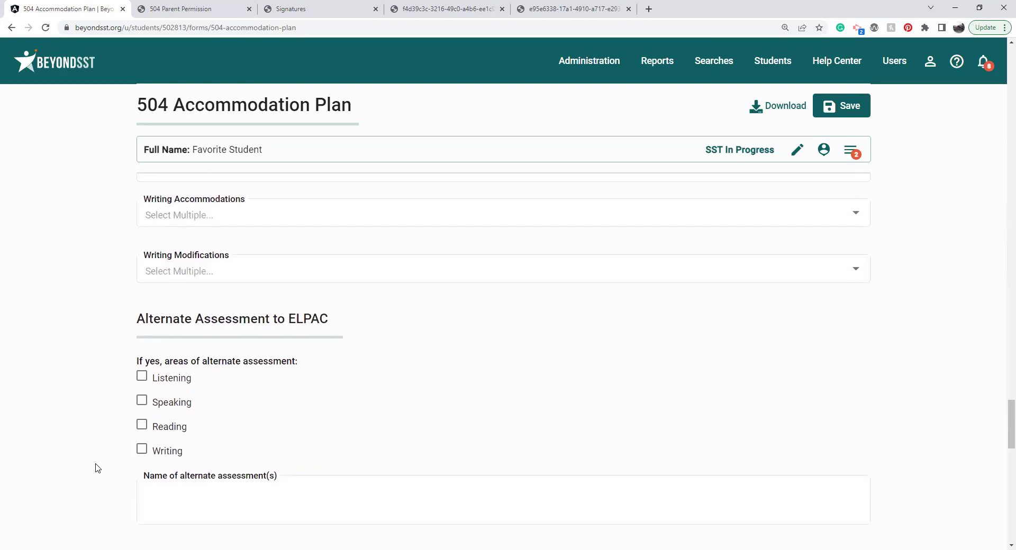
{"action": "scroll", "coordinate": [97, 468], "scroll_direction": "down", "scroll_amount": 7}
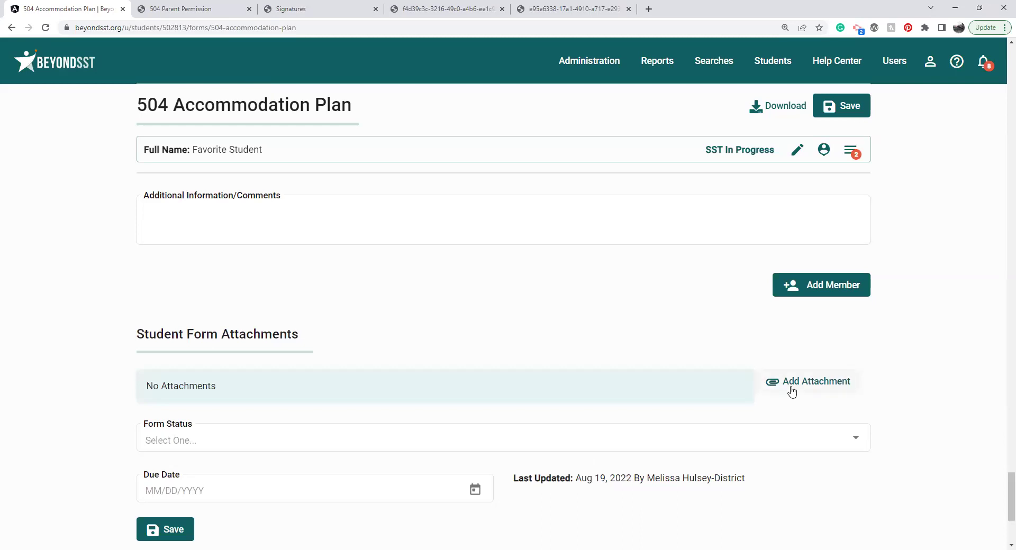
{"action": "left_click", "coordinate": [849, 158]}
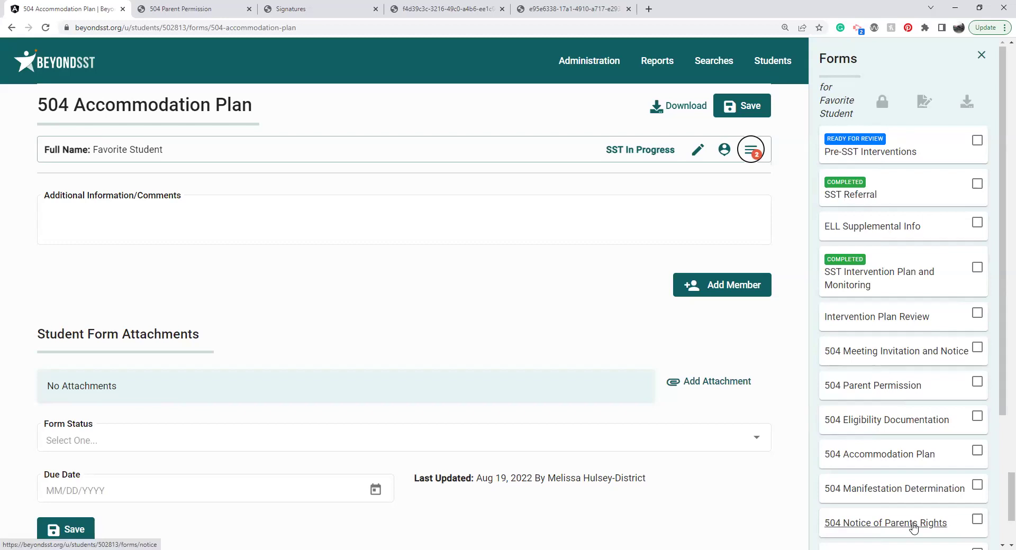
Step: Mark 504 Meeting Invitation and Notice, 504 Parent Permission and 504 Notice of Parents Rights for signature
{"action": "left_click", "coordinate": [978, 352]}
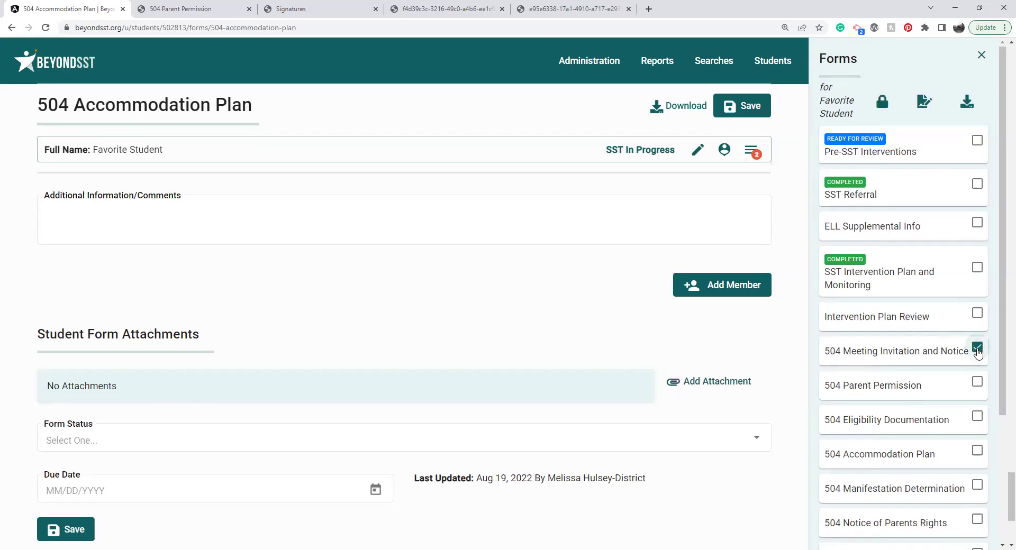
{"action": "left_click", "coordinate": [977, 383]}
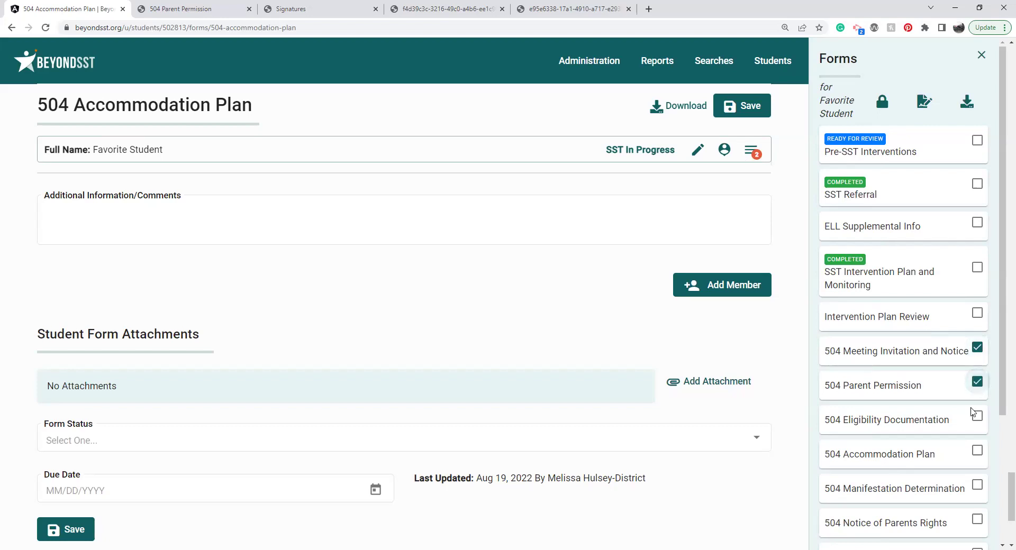
{"action": "left_click", "coordinate": [977, 522]}
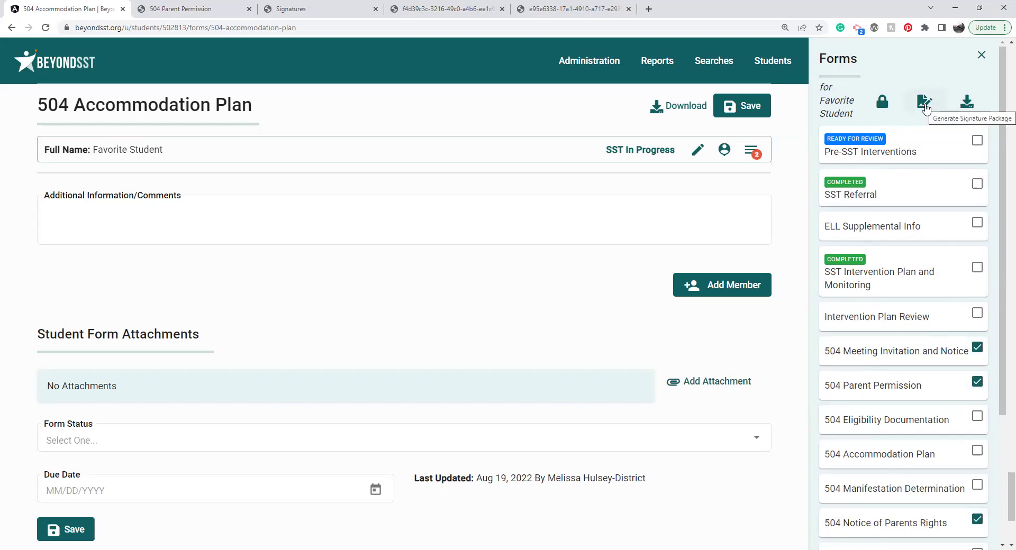
{"action": "left_click", "coordinate": [925, 106]}
Step: Enter the signer's full name, relationship Parent, e-mail address and cell phone number
{"action": "left_click", "coordinate": [219, 234]}
{"action": "key", "text": "Tab"}
{"action": "type", "text": "Parent"}
{"action": "key", "text": "Tab"}
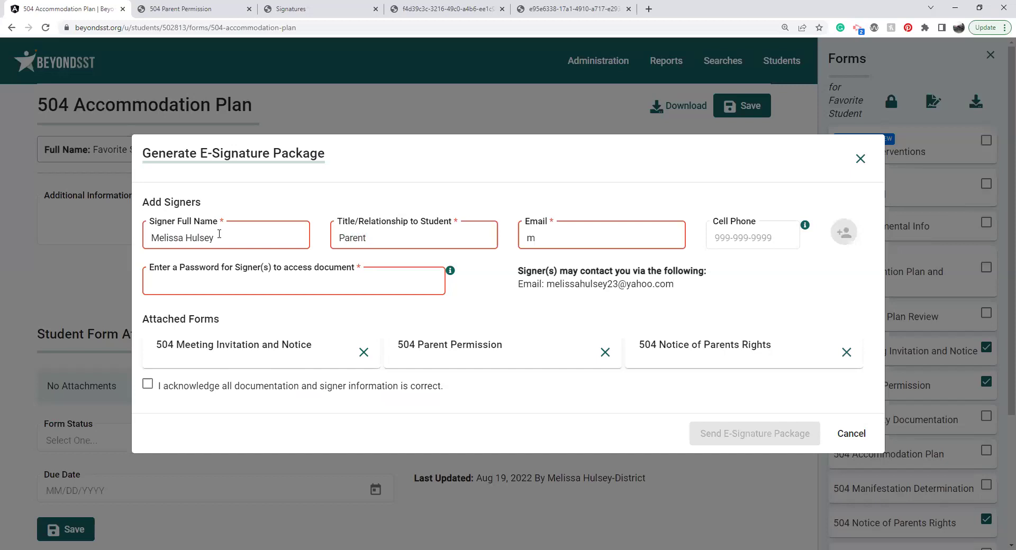
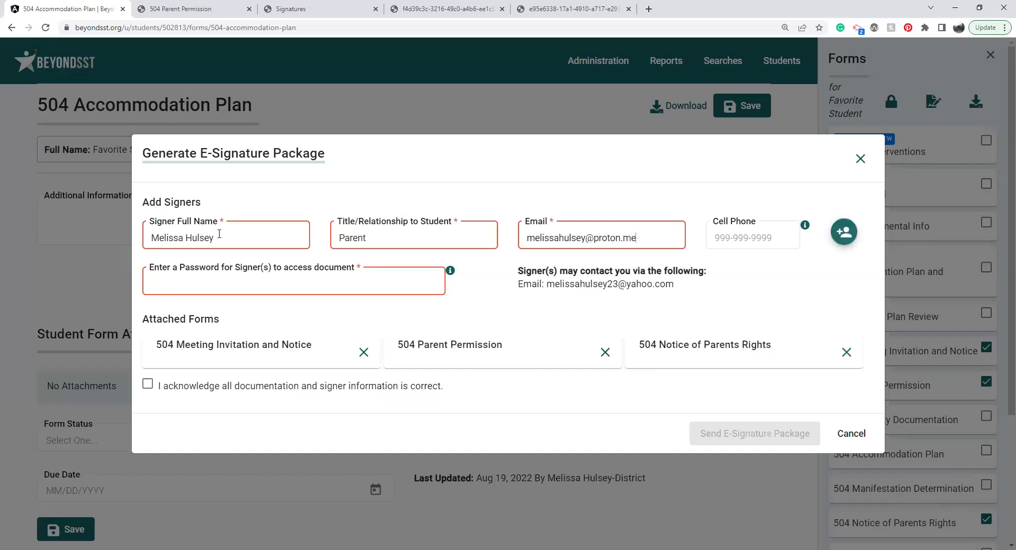
{"action": "left_click", "coordinate": [744, 247]}
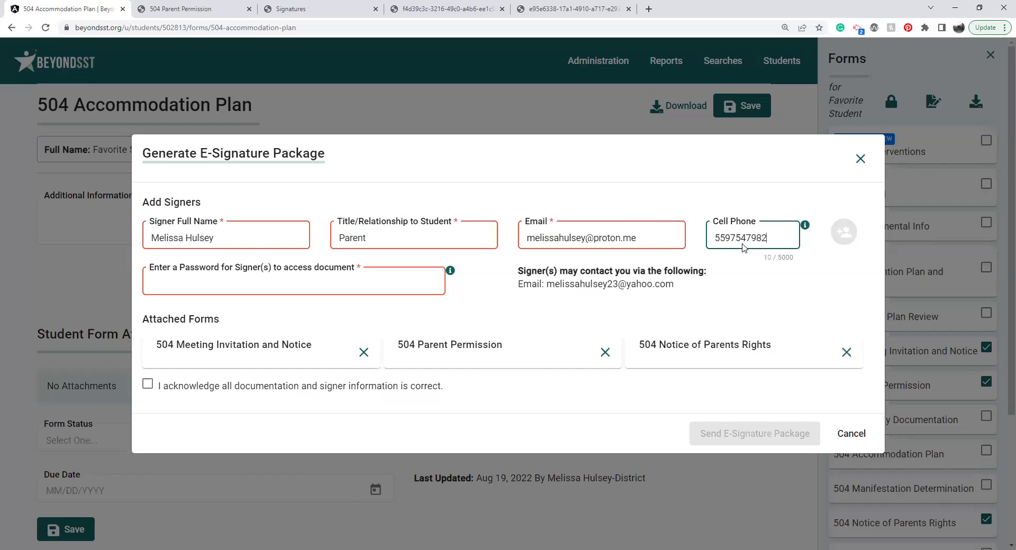
Step: Set the signer's access password and add the parent as a signer
{"action": "left_click", "coordinate": [253, 280]}
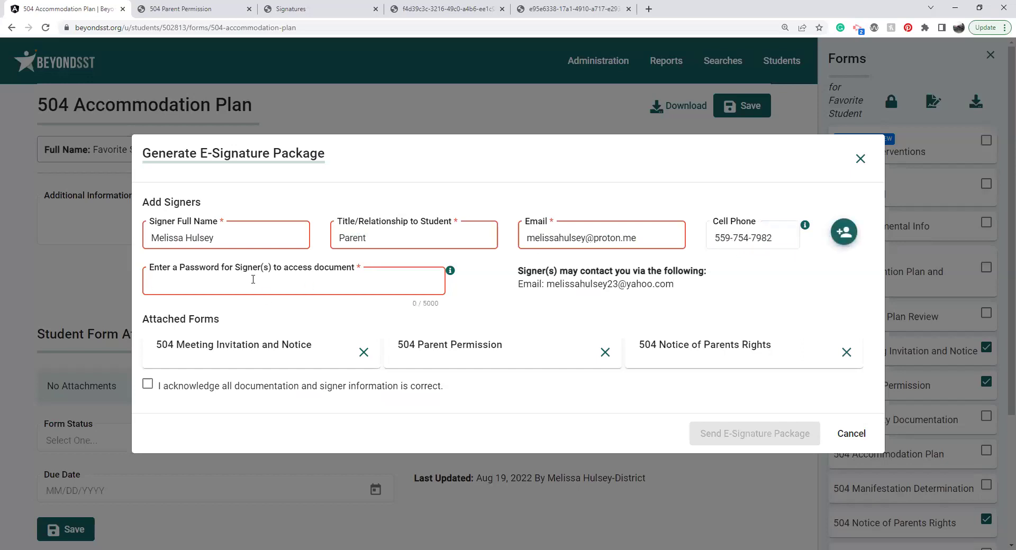
{"action": "left_click", "coordinate": [843, 233]}
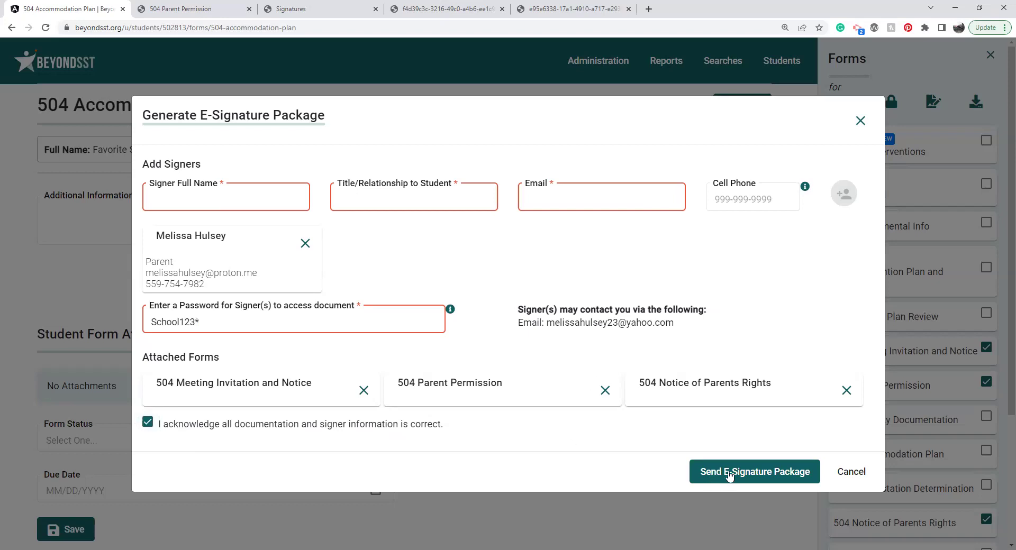
Step: Send the e-signature package and acknowledge the package-created confirmation
{"action": "left_click", "coordinate": [733, 473]}
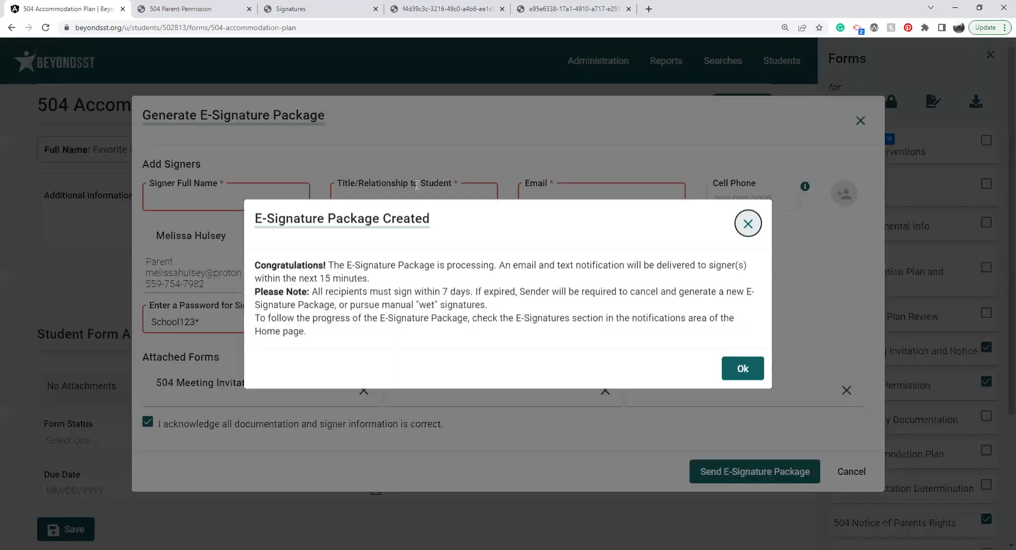
{"action": "left_click", "coordinate": [748, 370]}
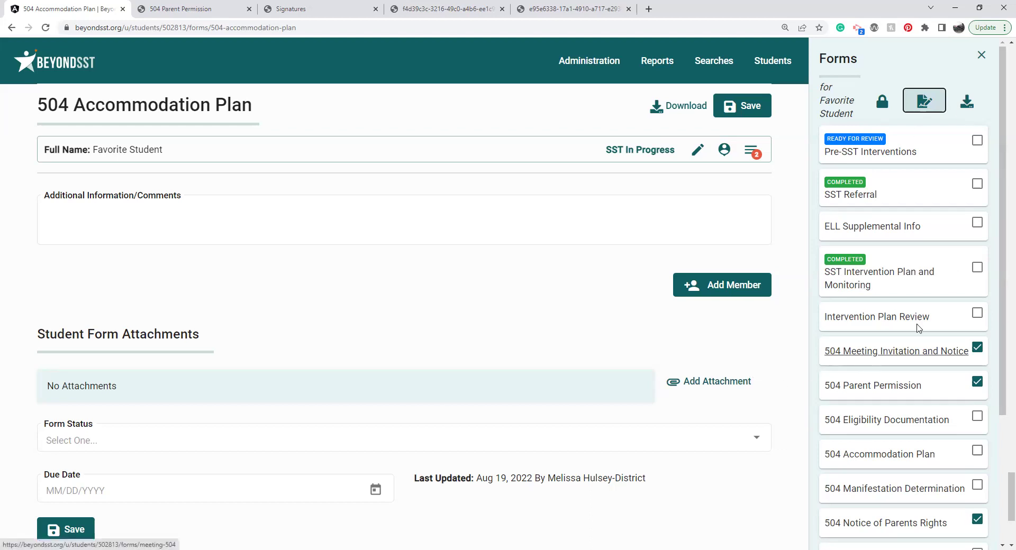
{"action": "left_click", "coordinate": [981, 380]}
Step: Untick the three 504 forms and tick only SST Intervention Plan and Monitoring
{"action": "left_click", "coordinate": [977, 348]}
{"action": "left_click", "coordinate": [977, 383]}
{"action": "left_click", "coordinate": [977, 518]}
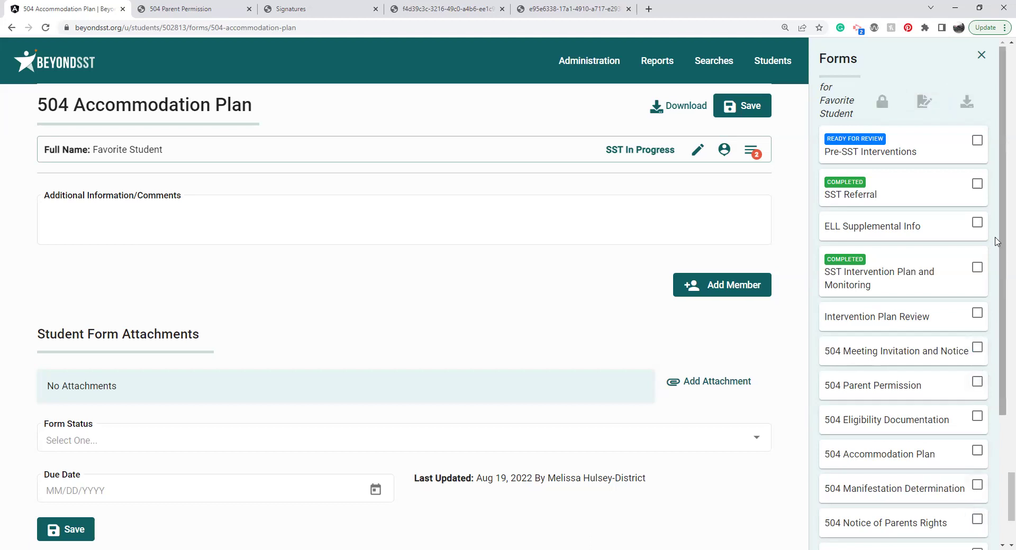
{"action": "left_click", "coordinate": [977, 267]}
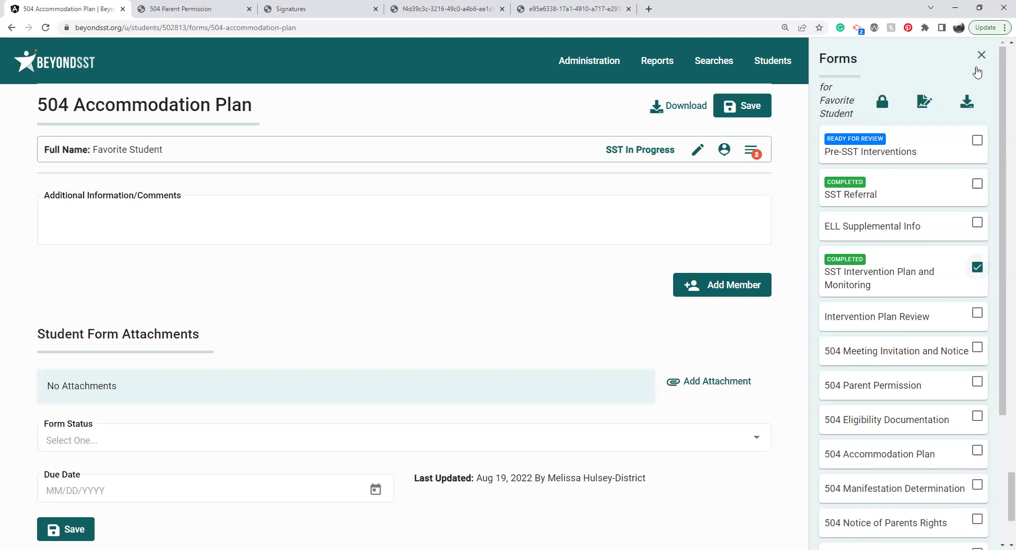
Step: Dismiss the English/Spanish download choices and close the Forms side panel
{"action": "left_click", "coordinate": [967, 101]}
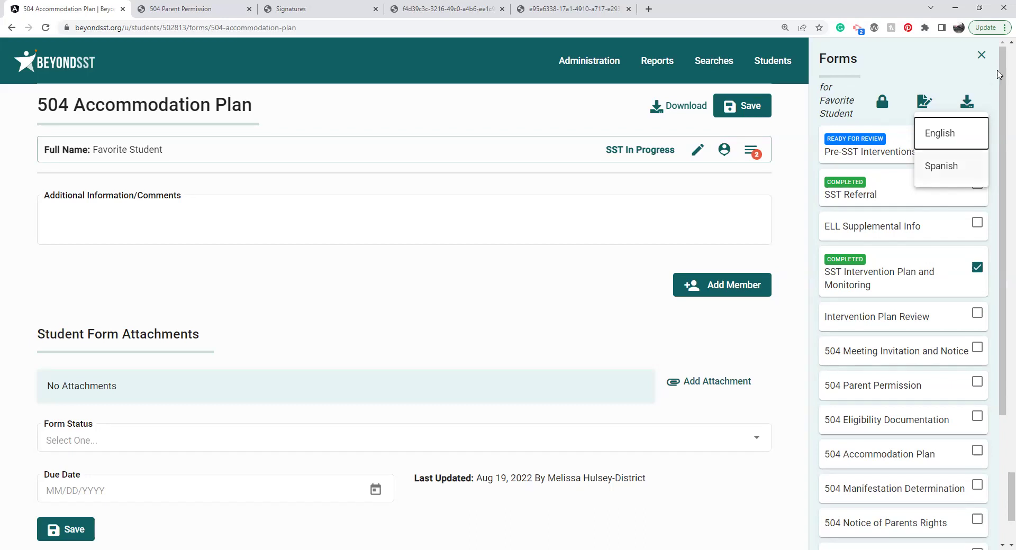
{"action": "left_click", "coordinate": [978, 54]}
{"action": "left_click", "coordinate": [978, 54]}
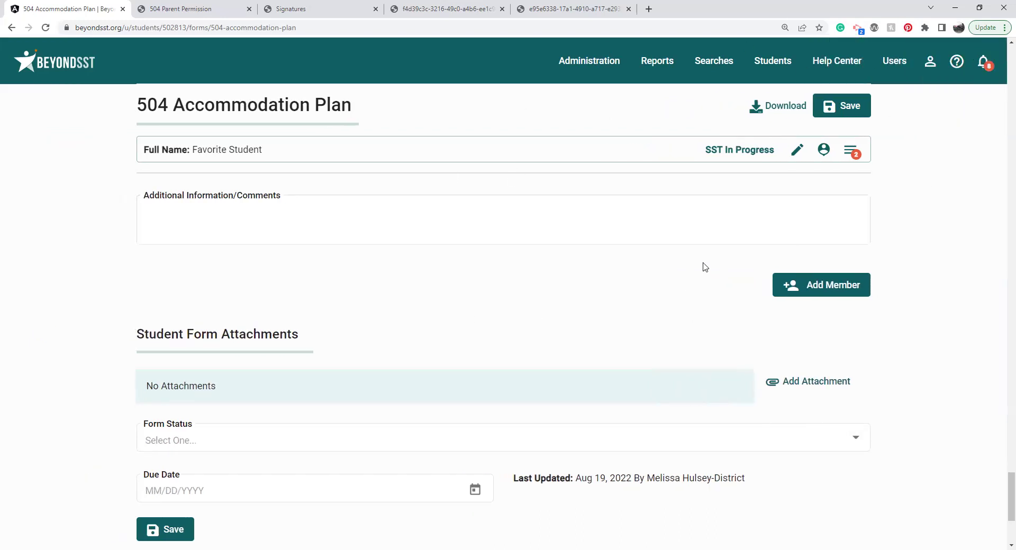
Step: Go to Searches > Search By Forms, leaving the 504 plan without saving
{"action": "left_click", "coordinate": [770, 60]}
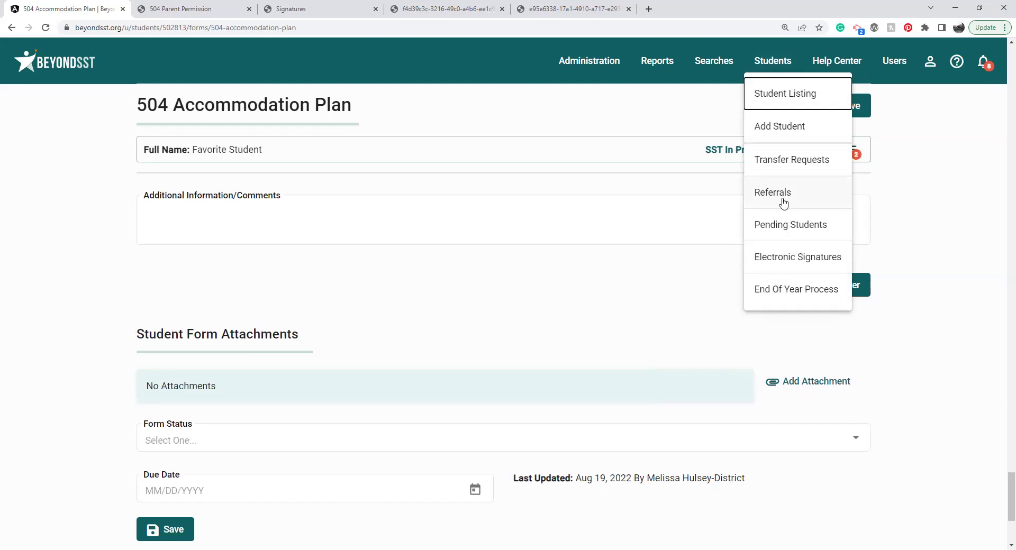
{"action": "left_click", "coordinate": [715, 66]}
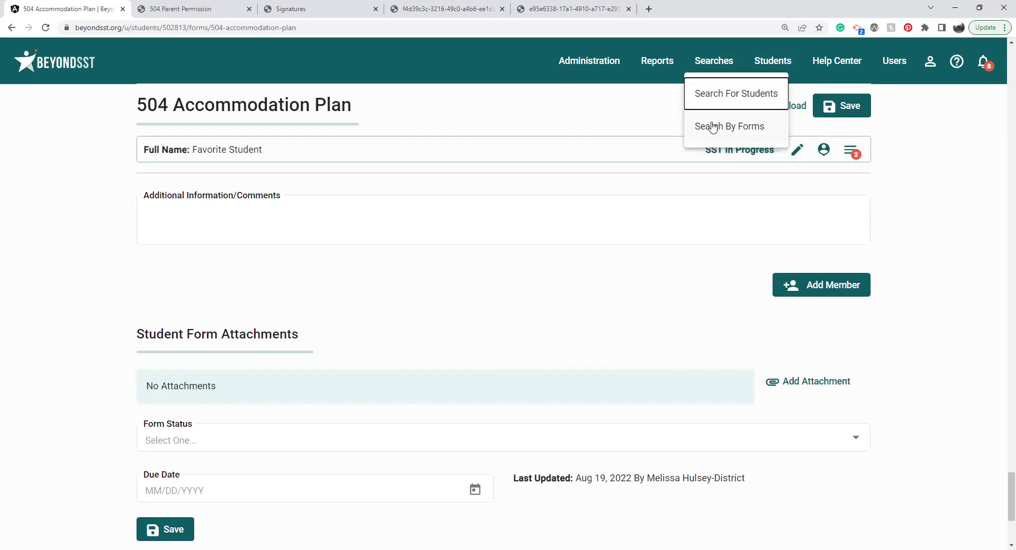
{"action": "left_click", "coordinate": [714, 127]}
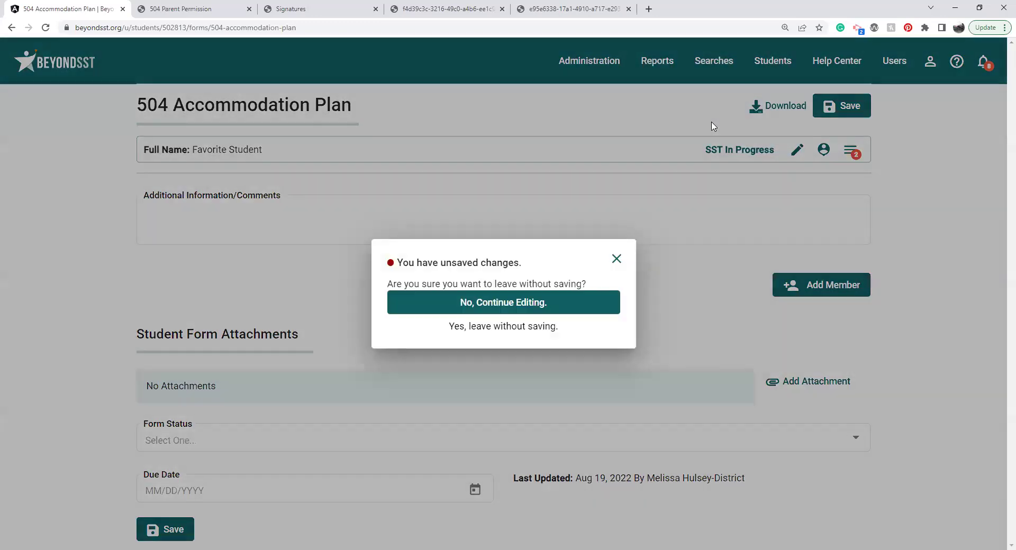
{"action": "left_click", "coordinate": [506, 327]}
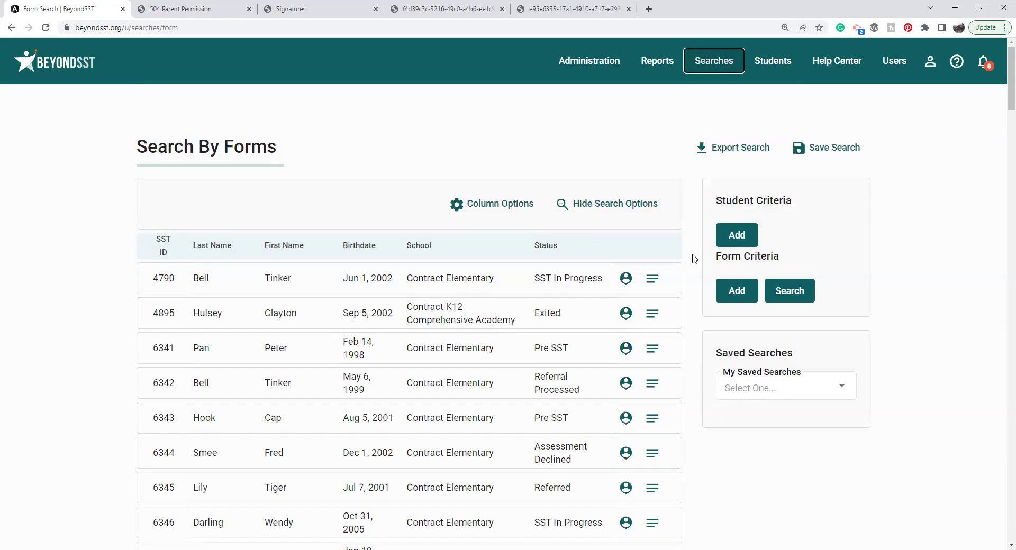
Step: Add a Student Criteria of Status is in 504 in Progress, Transitory 504, SST and 504
{"action": "left_click", "coordinate": [742, 234]}
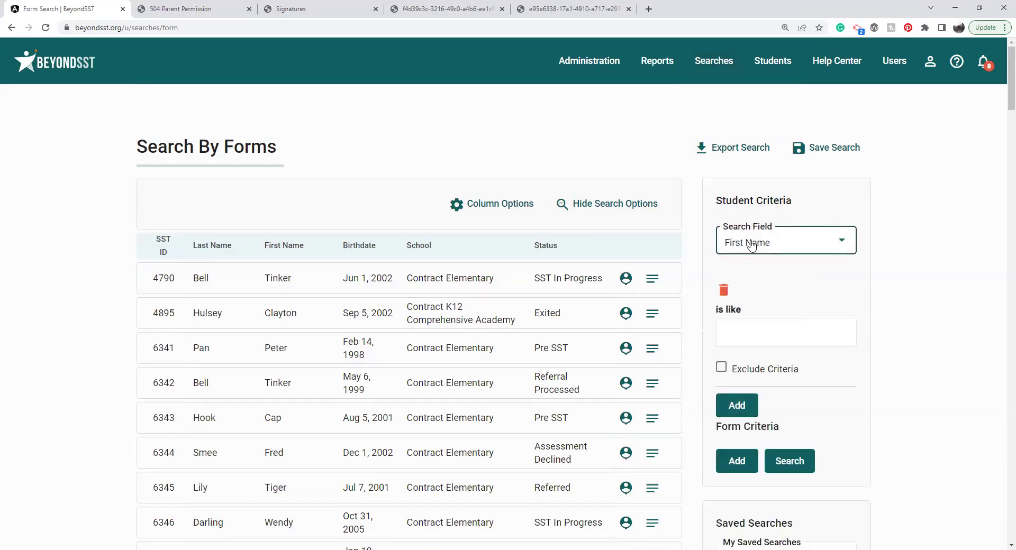
{"action": "left_click", "coordinate": [750, 242]}
{"action": "scroll", "coordinate": [752, 244], "scroll_direction": "up", "scroll_amount": 2}
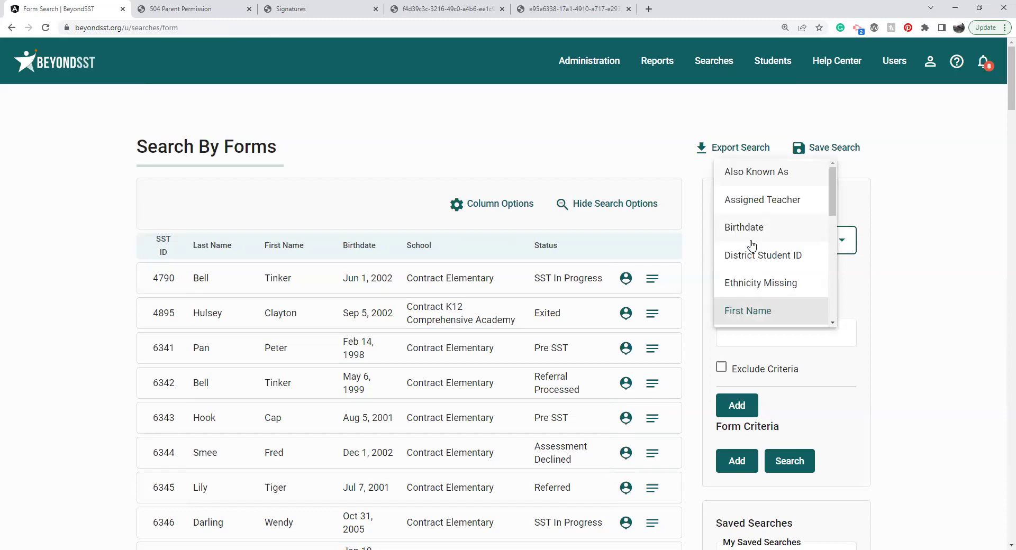
{"action": "left_click_drag", "start_coordinate": [833, 207], "coordinate": [848, 307]}
{"action": "left_click", "coordinate": [758, 313]}
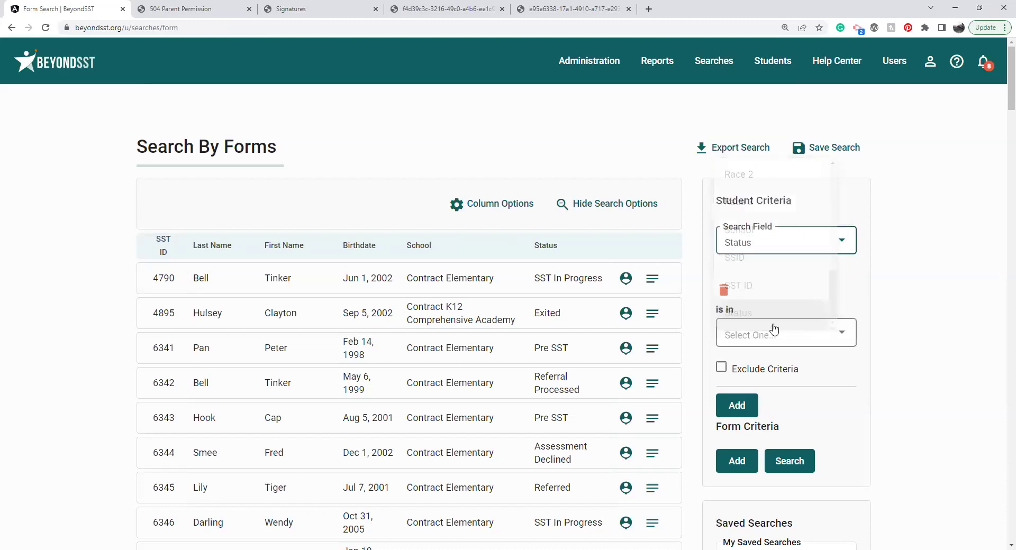
{"action": "left_click", "coordinate": [757, 334]}
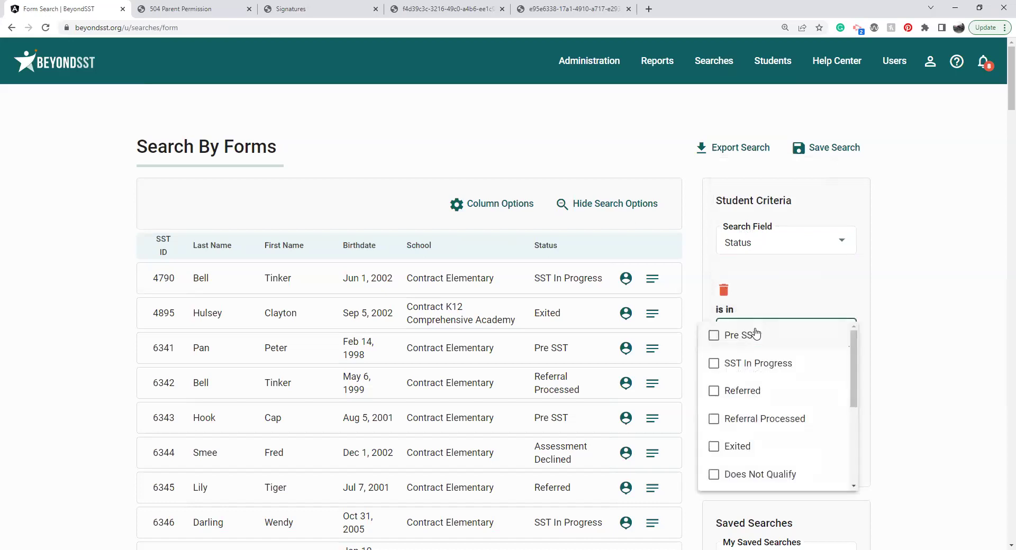
{"action": "scroll", "coordinate": [756, 334], "scroll_direction": "down", "scroll_amount": 2}
{"action": "left_click", "coordinate": [716, 478]}
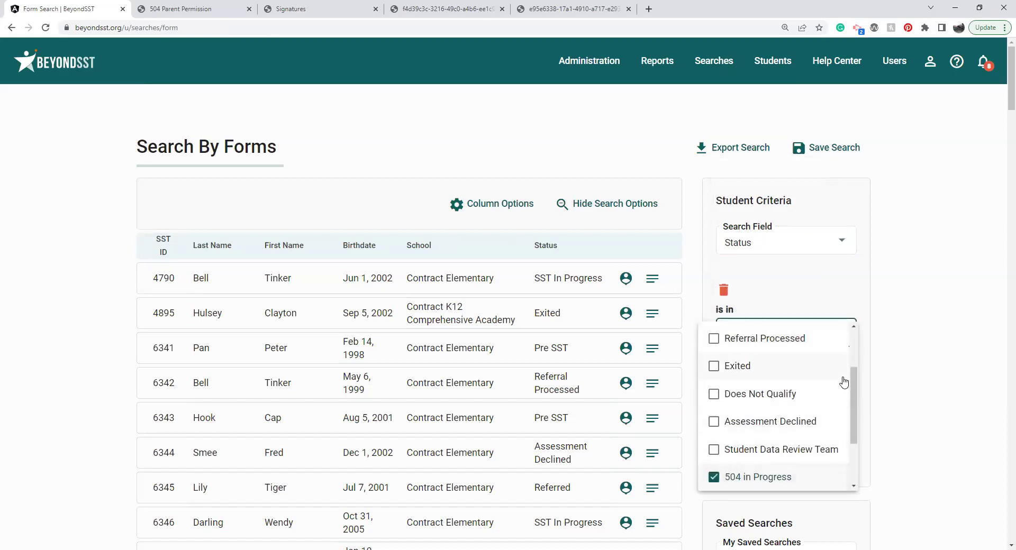
{"action": "scroll", "coordinate": [845, 382], "scroll_direction": "down", "scroll_amount": 3}
{"action": "left_click", "coordinate": [770, 433]}
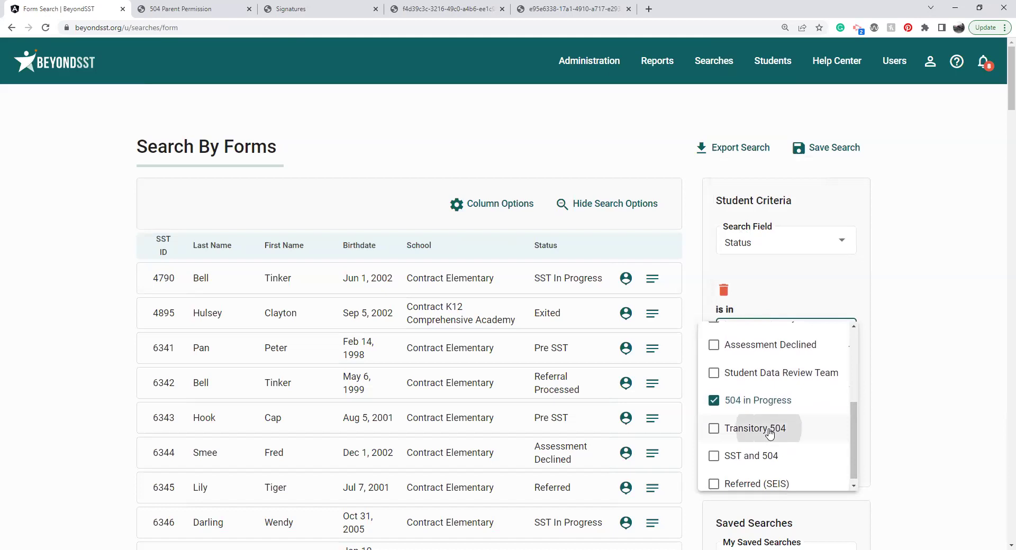
{"action": "left_click", "coordinate": [757, 456]}
{"action": "left_click", "coordinate": [912, 381]}
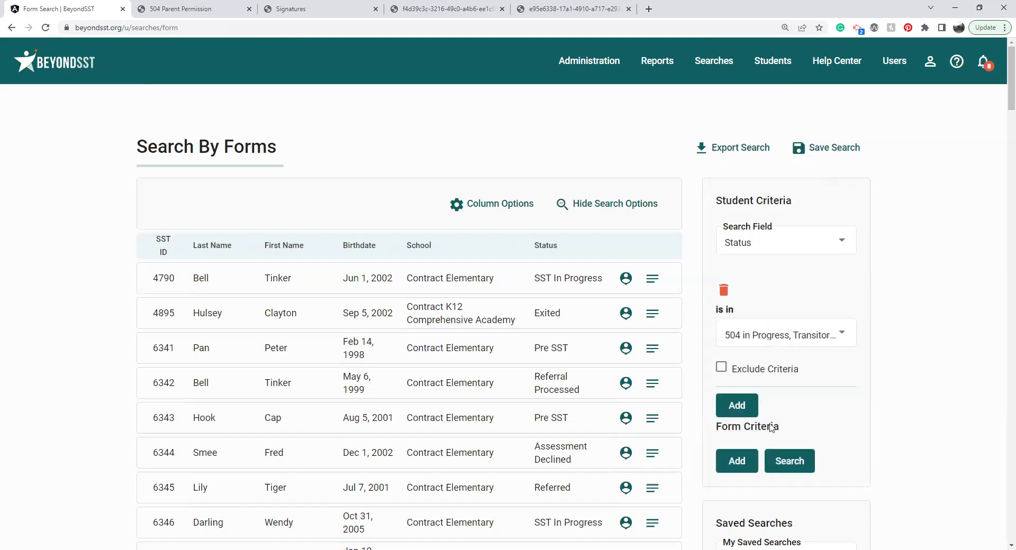
Step: Run the search, review the 17 results, and bring up Column Options
{"action": "left_click", "coordinate": [799, 460]}
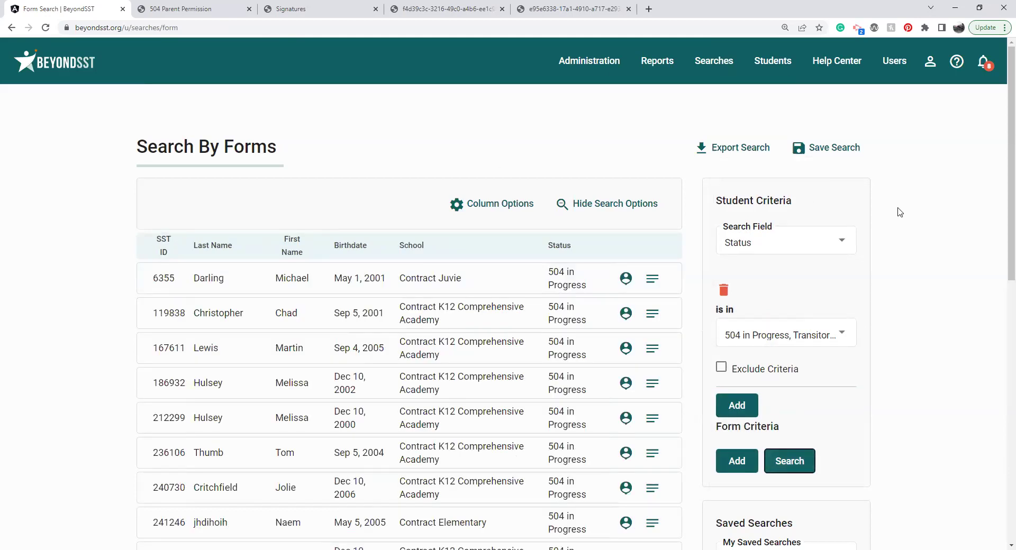
{"action": "left_click_drag", "start_coordinate": [1002, 108], "coordinate": [1002, 299]}
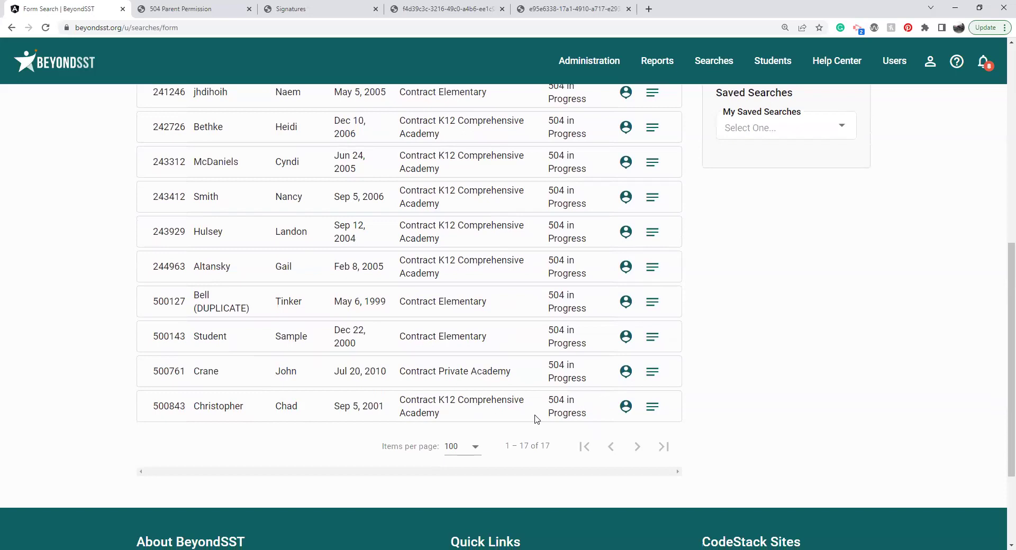
{"action": "left_click_drag", "start_coordinate": [1002, 300], "coordinate": [1002, 103]}
{"action": "left_click", "coordinate": [498, 208]}
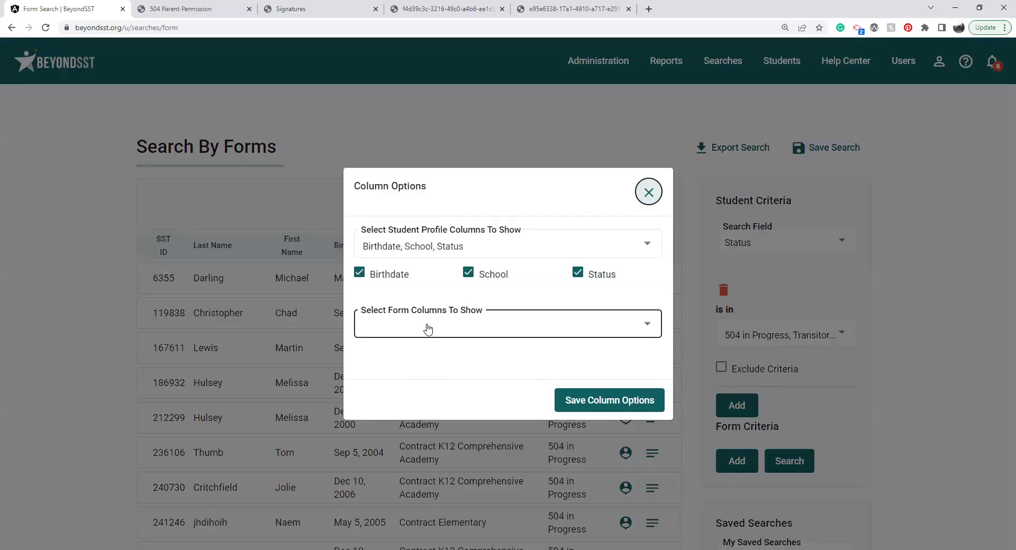
Step: Add 504 Start Date as a form-field column and apply it to the results table
{"action": "left_click", "coordinate": [428, 329]}
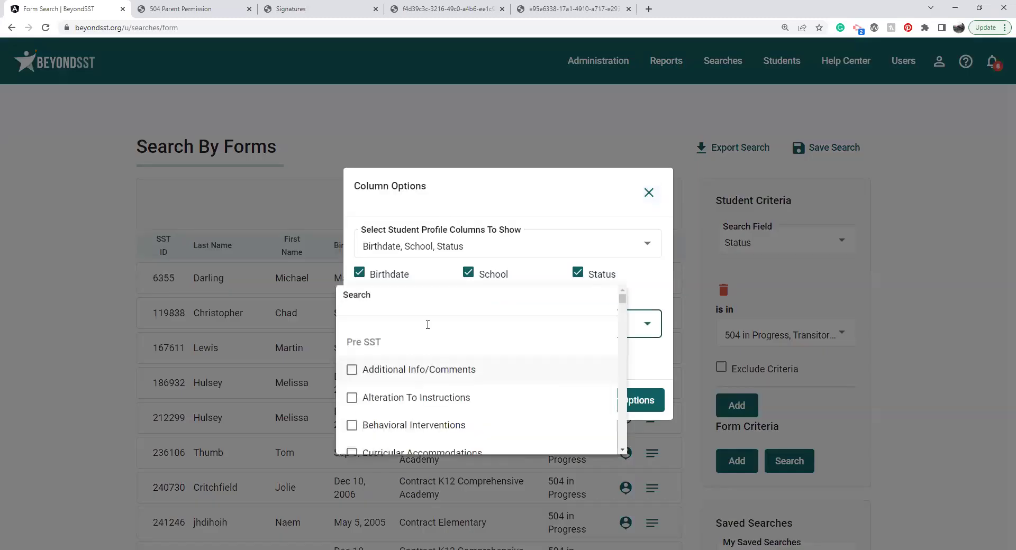
{"action": "scroll", "coordinate": [609, 299], "scroll_direction": "down", "scroll_amount": 5}
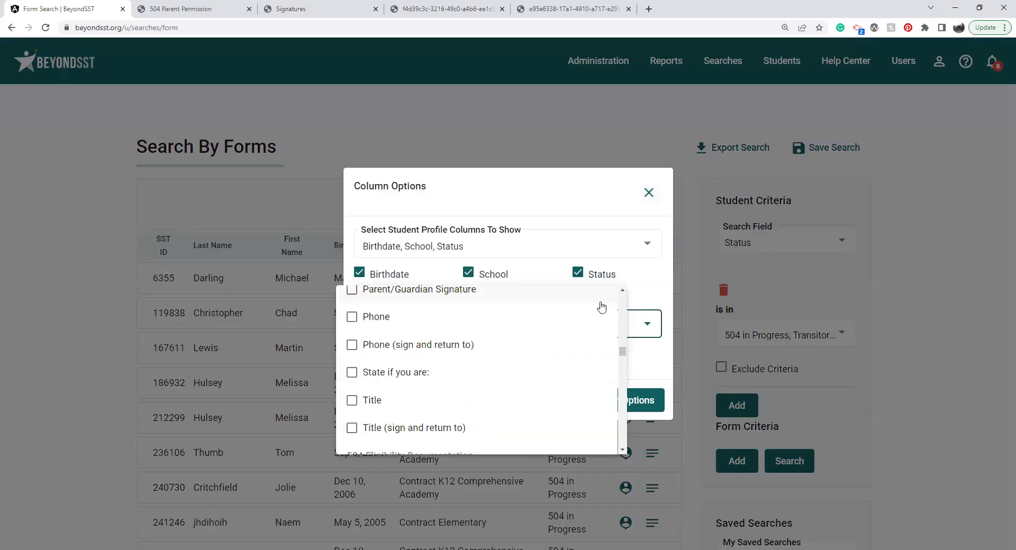
{"action": "left_click_drag", "start_coordinate": [625, 358], "coordinate": [624, 362]}
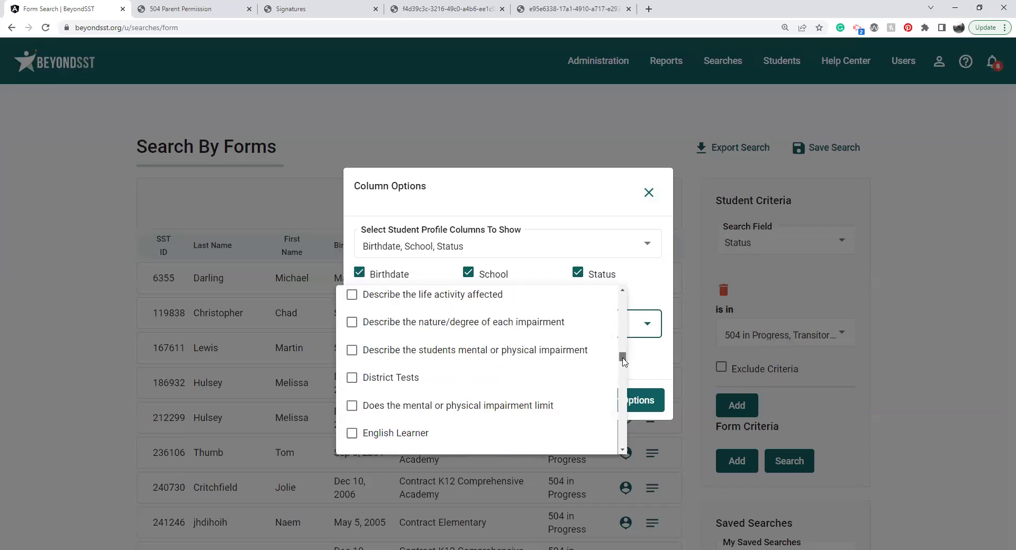
{"action": "scroll", "coordinate": [624, 358], "scroll_direction": "up", "scroll_amount": 3}
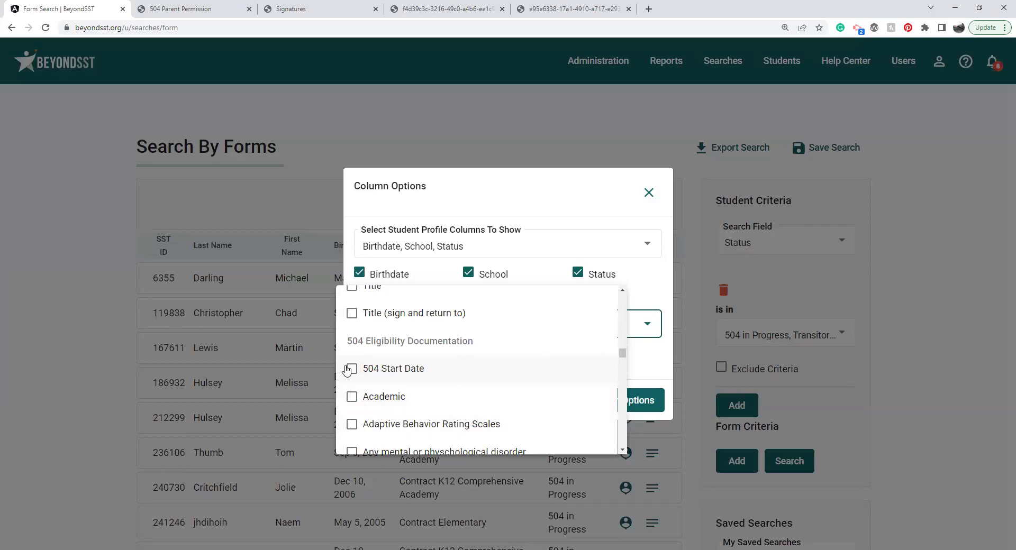
{"action": "left_click", "coordinate": [352, 369]}
{"action": "left_click", "coordinate": [653, 370]}
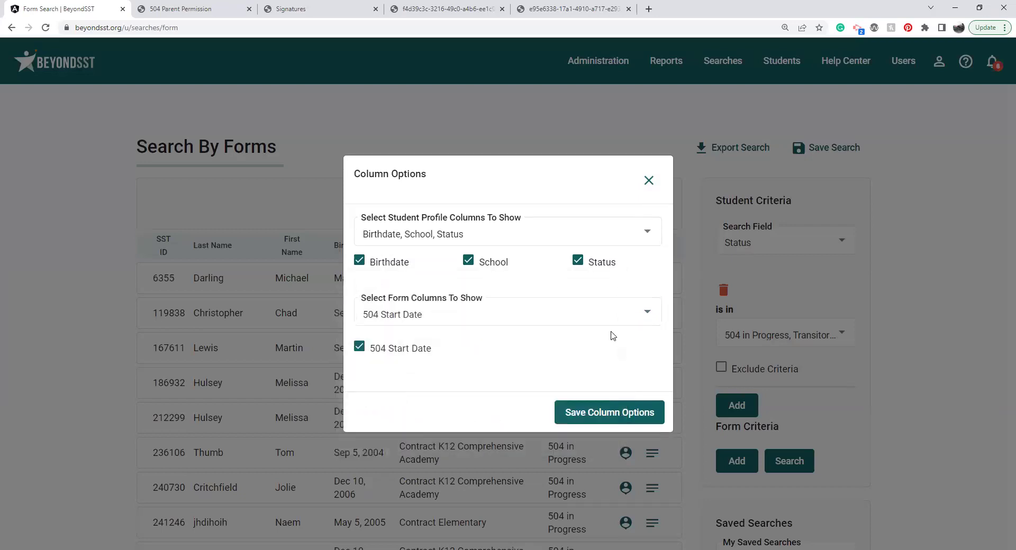
{"action": "left_click", "coordinate": [611, 413]}
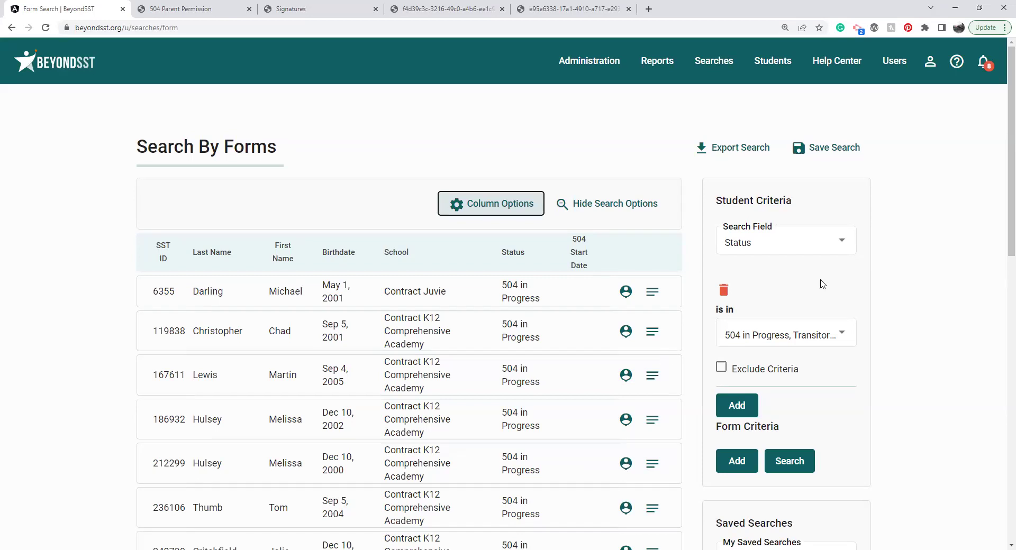
Step: Replace the 504 in Progress and Transitory 504 status filters with Pre SST, then rerun the search
{"action": "left_click", "coordinate": [813, 333]}
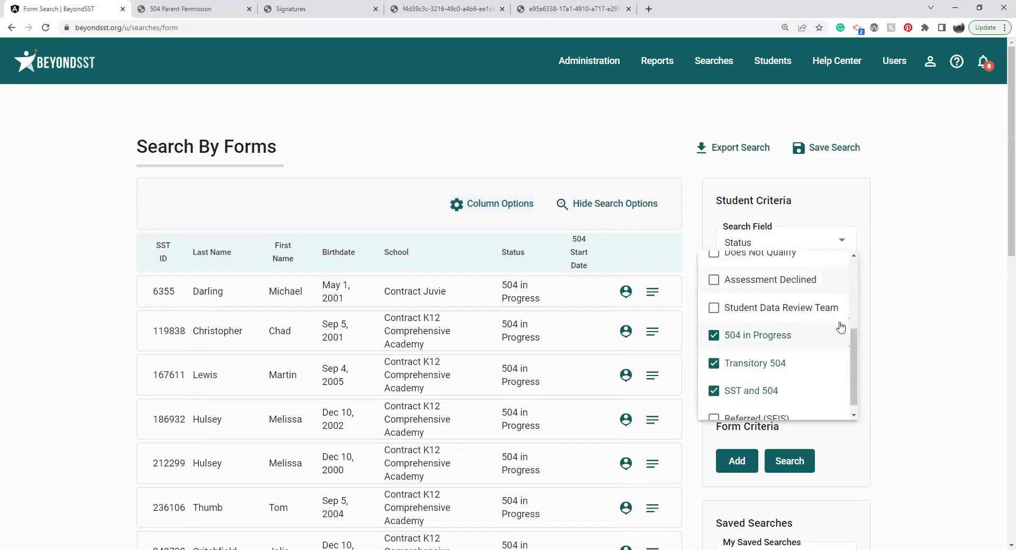
{"action": "left_click", "coordinate": [714, 338]}
{"action": "left_click", "coordinate": [716, 364]}
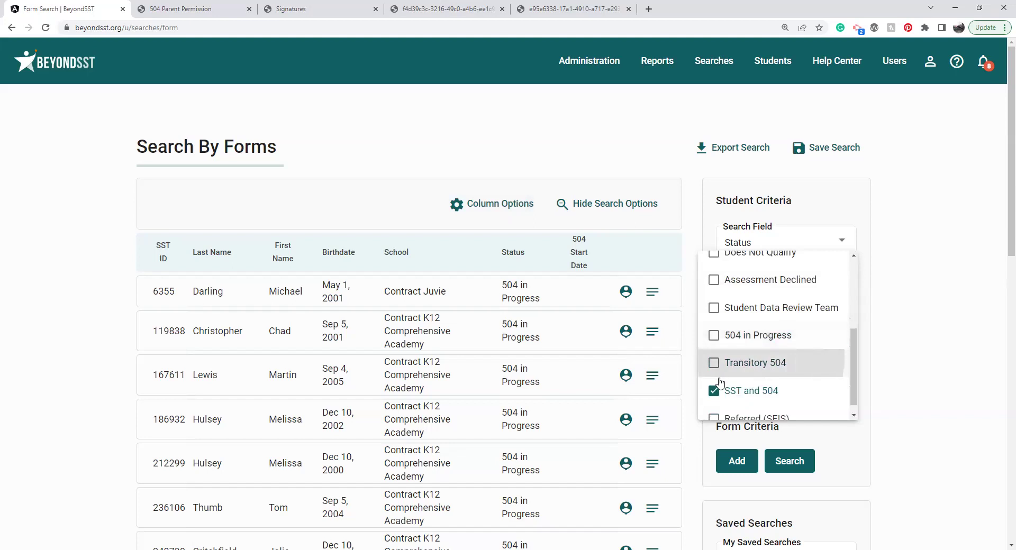
{"action": "left_click", "coordinate": [854, 270]}
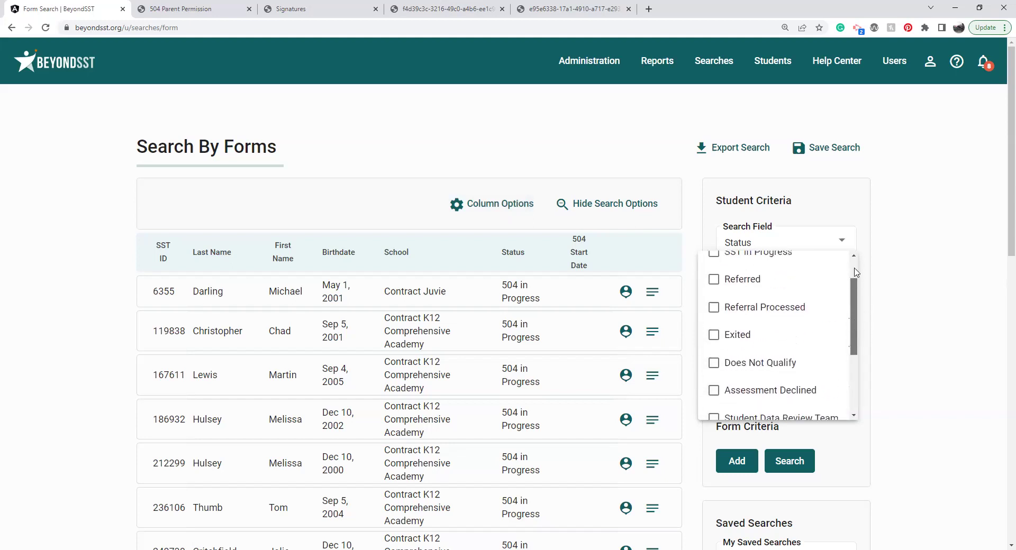
{"action": "left_click", "coordinate": [856, 272]}
{"action": "left_click", "coordinate": [744, 264]}
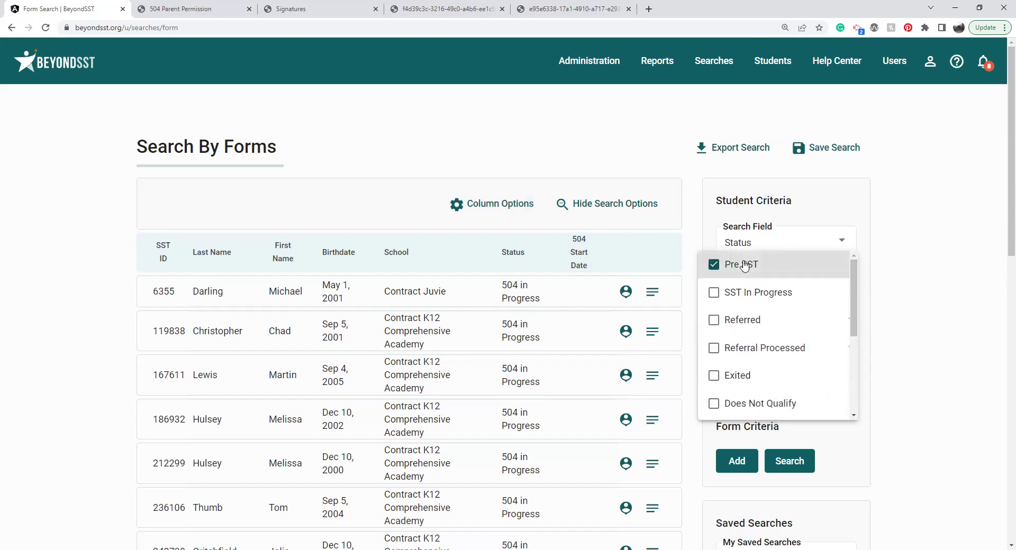
{"action": "left_click", "coordinate": [911, 226]}
{"action": "left_click", "coordinate": [784, 464]}
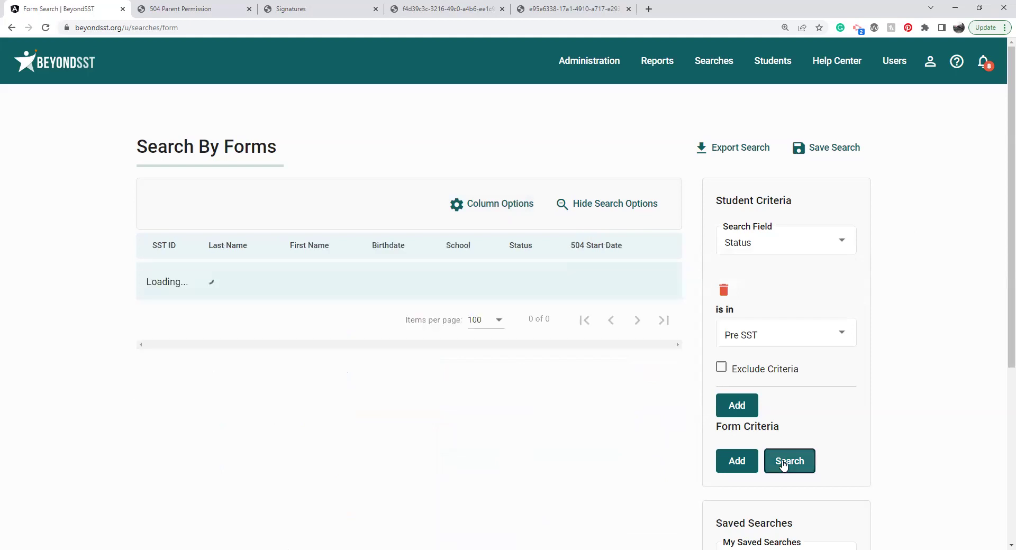
Step: Swap the 504 Start Date column for Date Interventions Reviewed and Outcome Of Interventions, and save the column options
{"action": "left_click", "coordinate": [494, 208]}
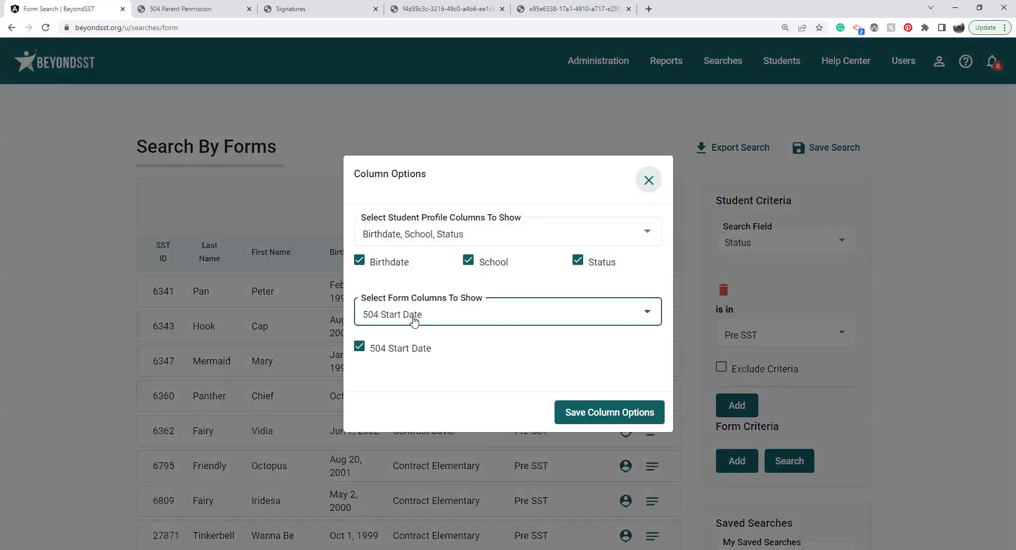
{"action": "left_click", "coordinate": [415, 319]}
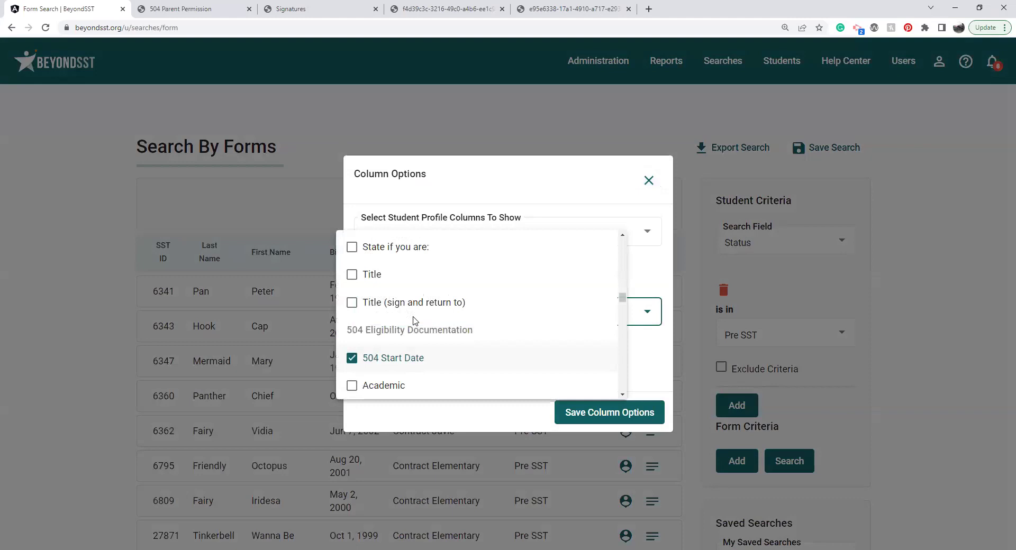
{"action": "left_click", "coordinate": [352, 358]}
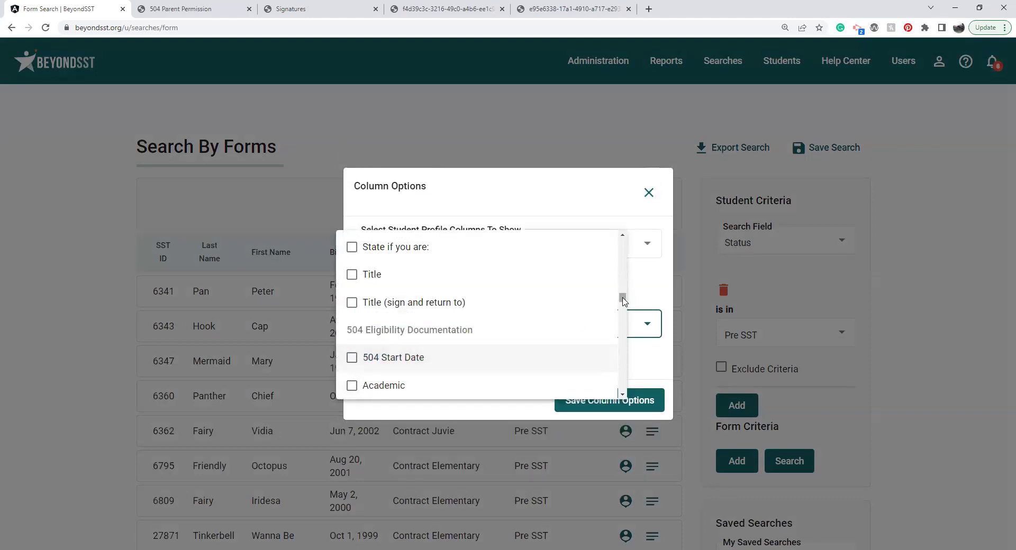
{"action": "scroll", "coordinate": [623, 302], "scroll_direction": "up", "scroll_amount": 10}
{"action": "scroll", "coordinate": [625, 399], "scroll_direction": "down", "scroll_amount": 4}
{"action": "scroll", "coordinate": [625, 398], "scroll_direction": "down", "scroll_amount": 1}
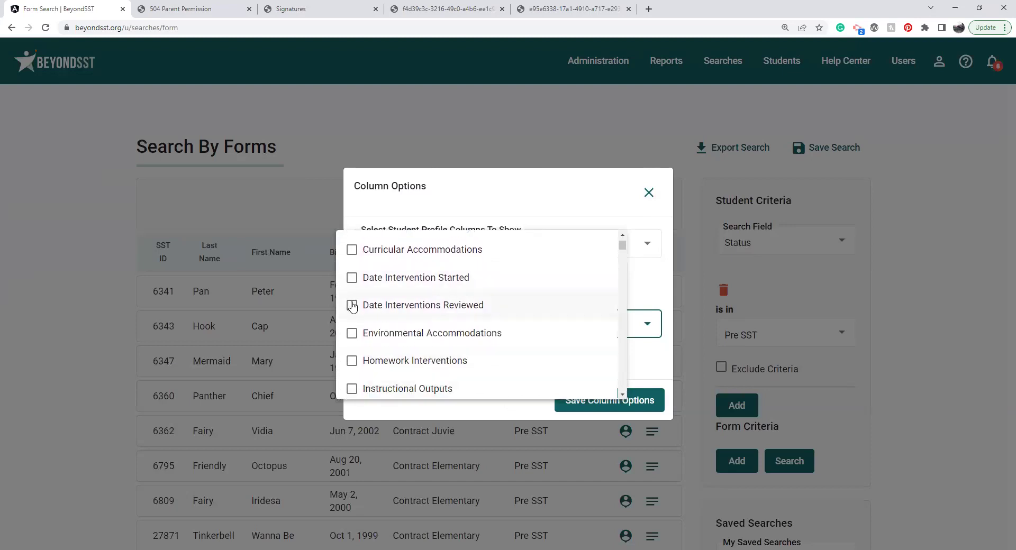
{"action": "left_click", "coordinate": [353, 306]}
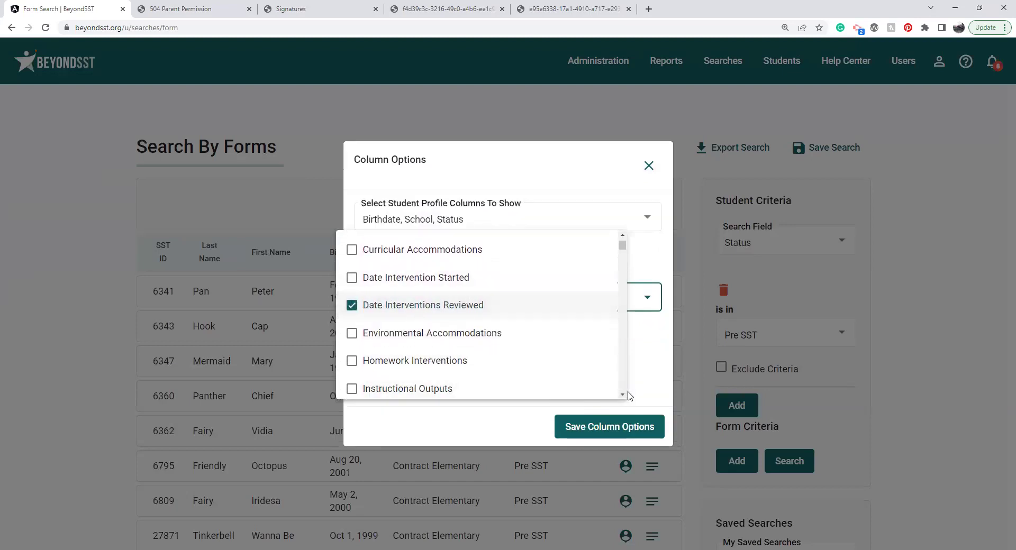
{"action": "scroll", "coordinate": [624, 397], "scroll_direction": "down", "scroll_amount": 3}
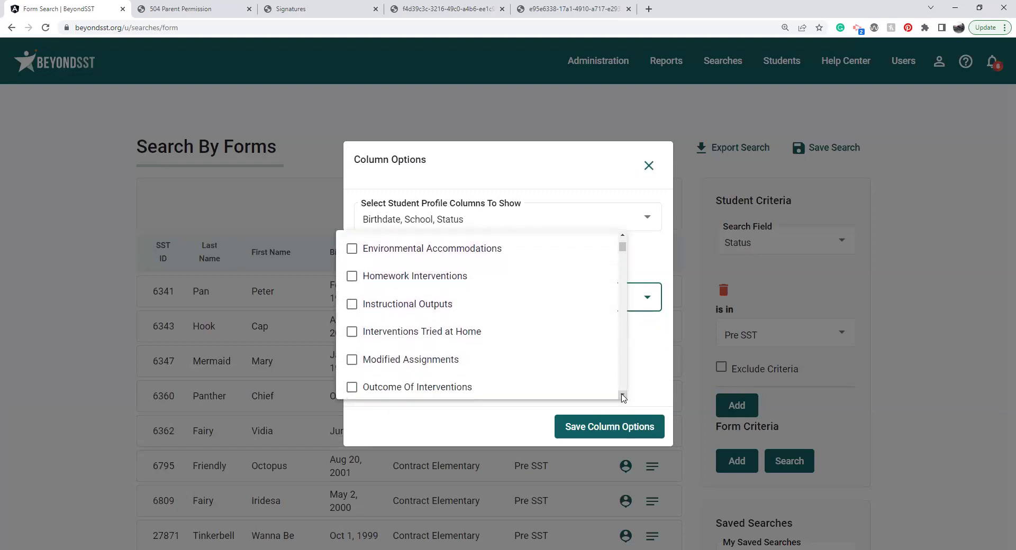
{"action": "scroll", "coordinate": [509, 347], "scroll_direction": "down", "scroll_amount": 3}
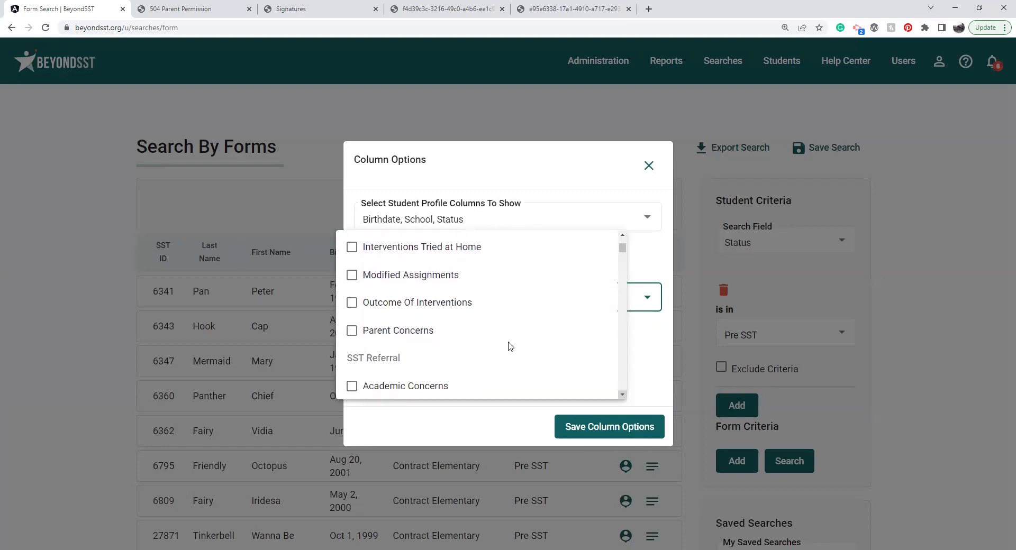
{"action": "left_click", "coordinate": [352, 303]}
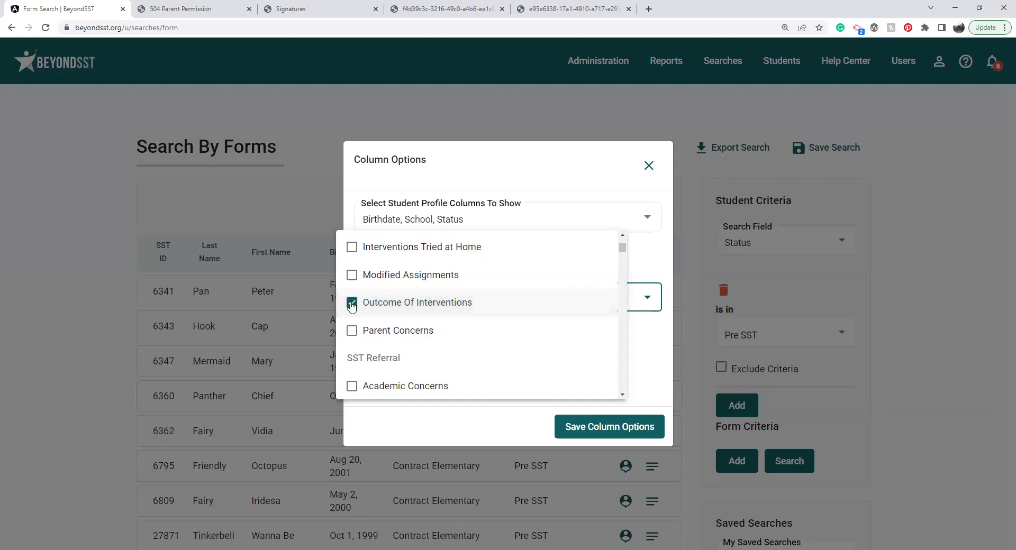
{"action": "left_click", "coordinate": [622, 429]}
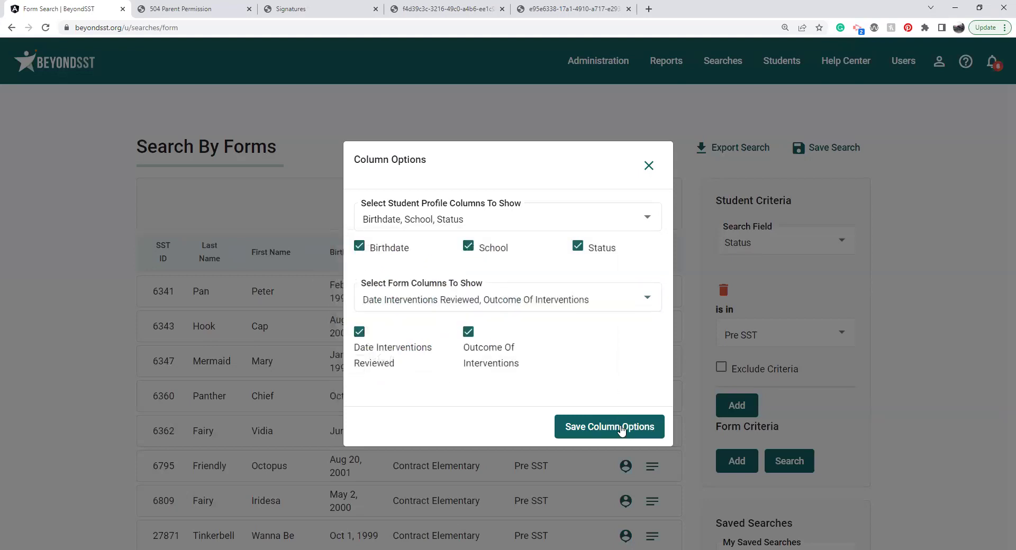
{"action": "left_click", "coordinate": [622, 429]}
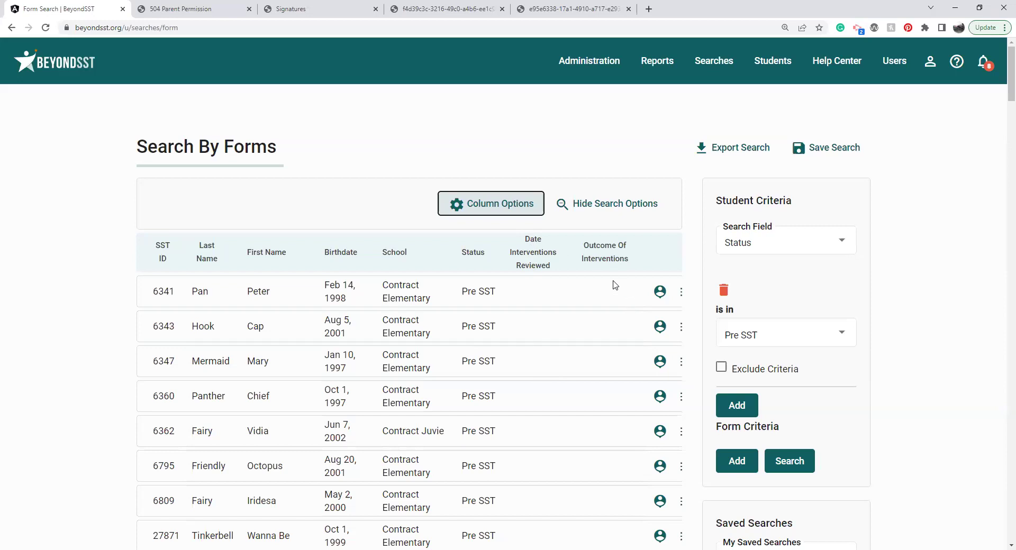
Step: Sort the Pre SST results by Outcome Of Interventions and look through them
{"action": "left_click", "coordinate": [602, 259]}
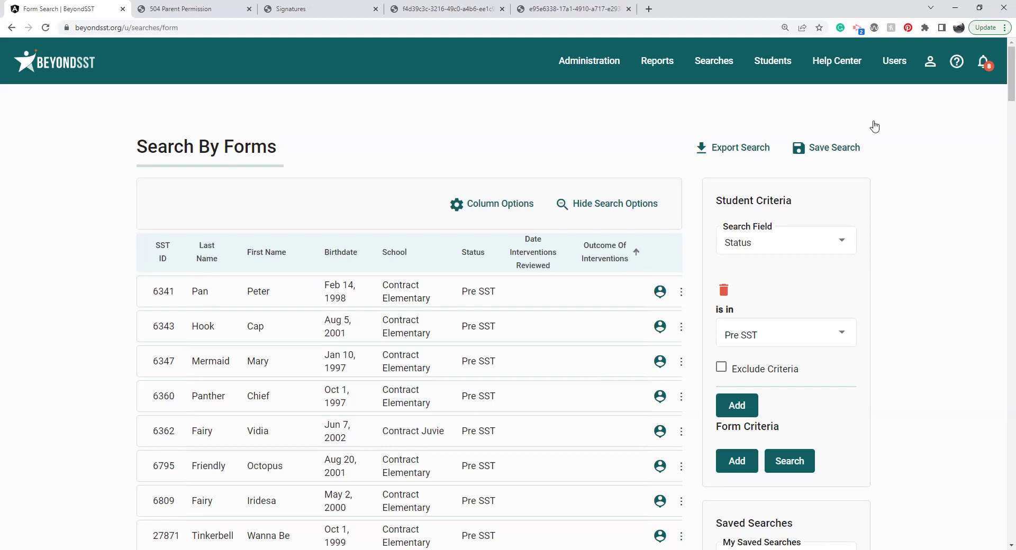
{"action": "scroll", "coordinate": [1001, 90], "scroll_direction": "down", "scroll_amount": 1}
{"action": "scroll", "coordinate": [1001, 94], "scroll_direction": "down", "scroll_amount": 3}
{"action": "scroll", "coordinate": [1001, 84], "scroll_direction": "up", "scroll_amount": 2}
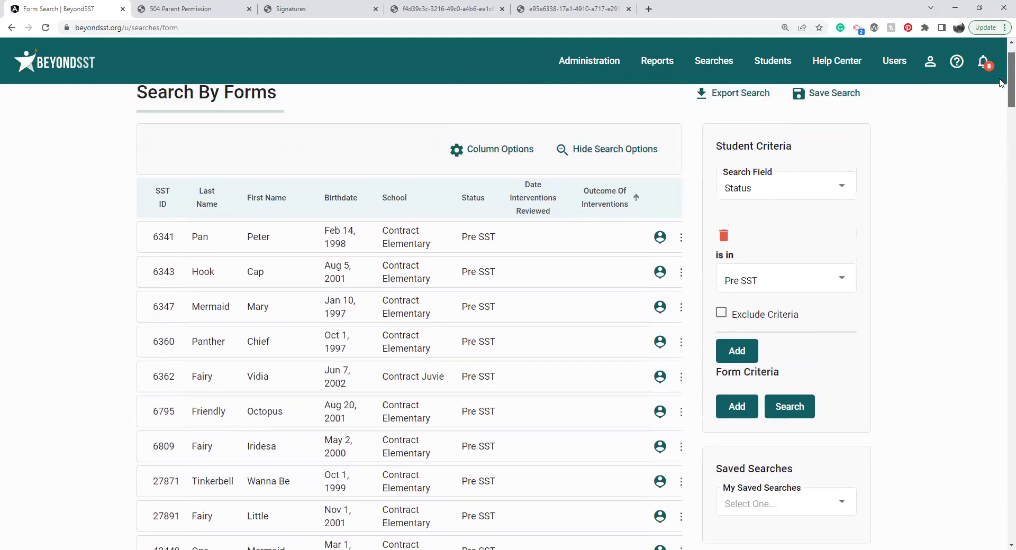
{"action": "scroll", "coordinate": [1001, 80], "scroll_direction": "up", "scroll_amount": 1}
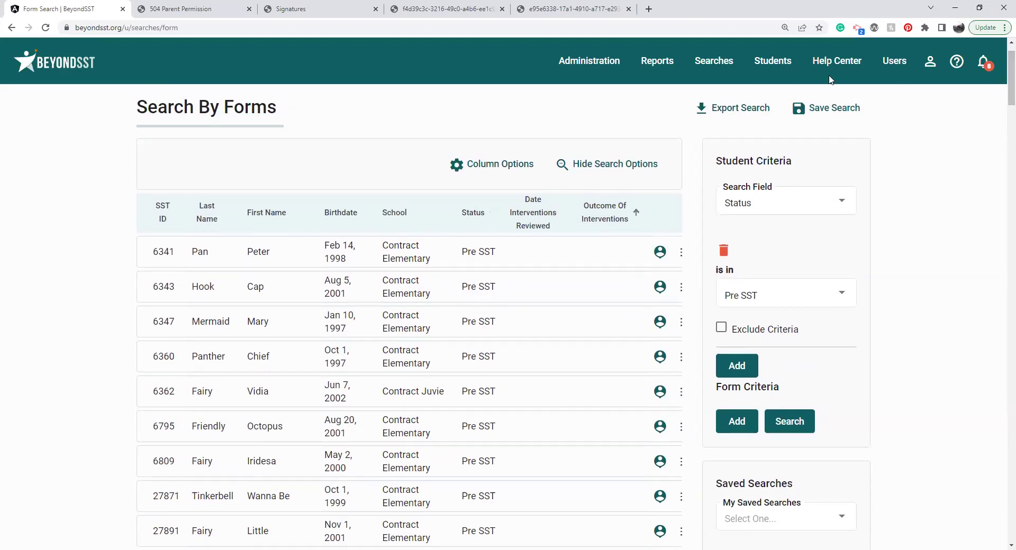
Step: Save the current search under the title 'SST Referrals with Date'
{"action": "left_click", "coordinate": [839, 109]}
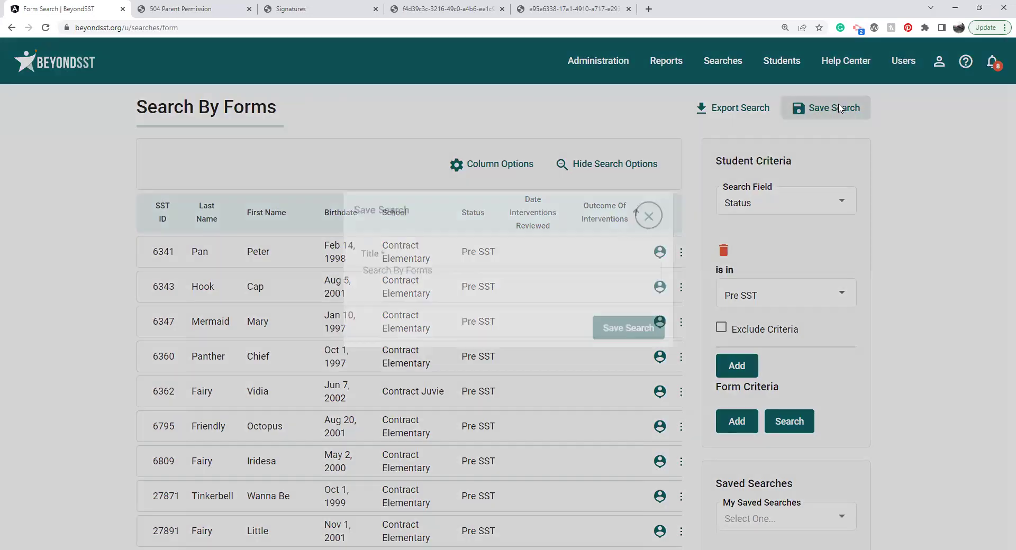
{"action": "left_click", "coordinate": [511, 289]}
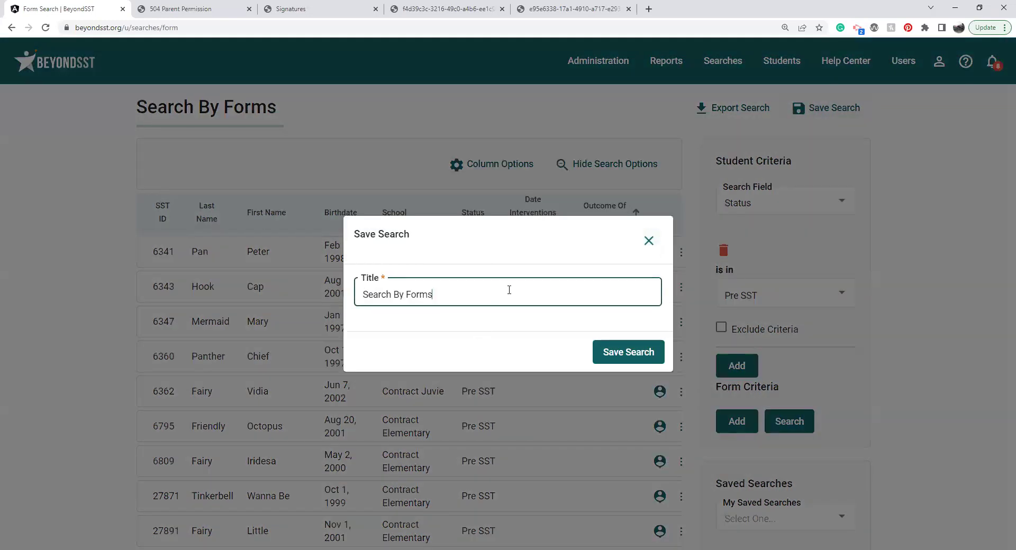
{"action": "key", "text": "ctrl+a"}
{"action": "type", "text": "SST Referrals with Date"}
{"action": "left_click", "coordinate": [630, 353]}
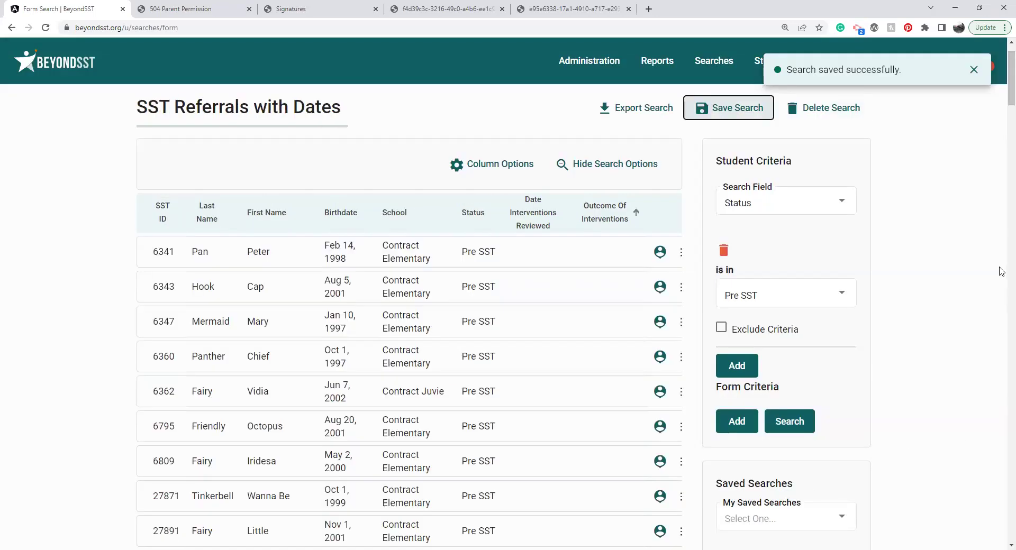
Step: Reload the SST Referrals with Dates search from the saved searches list
{"action": "scroll", "coordinate": [1001, 95], "scroll_direction": "down", "scroll_amount": 1}
{"action": "scroll", "coordinate": [1001, 97], "scroll_direction": "down", "scroll_amount": 2}
{"action": "left_click", "coordinate": [784, 375]}
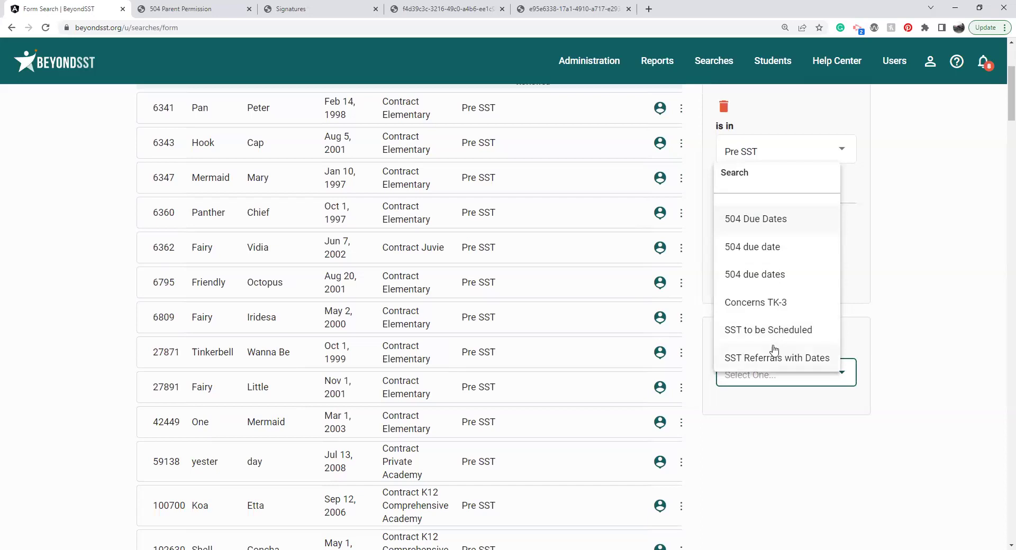
{"action": "left_click", "coordinate": [776, 355]}
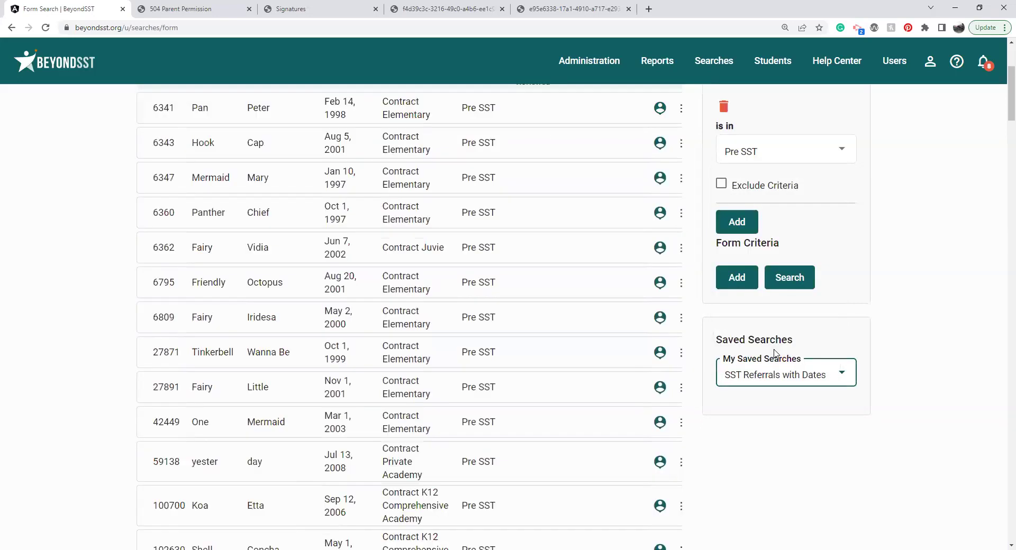
{"action": "scroll", "coordinate": [1001, 97], "scroll_direction": "up", "scroll_amount": 3}
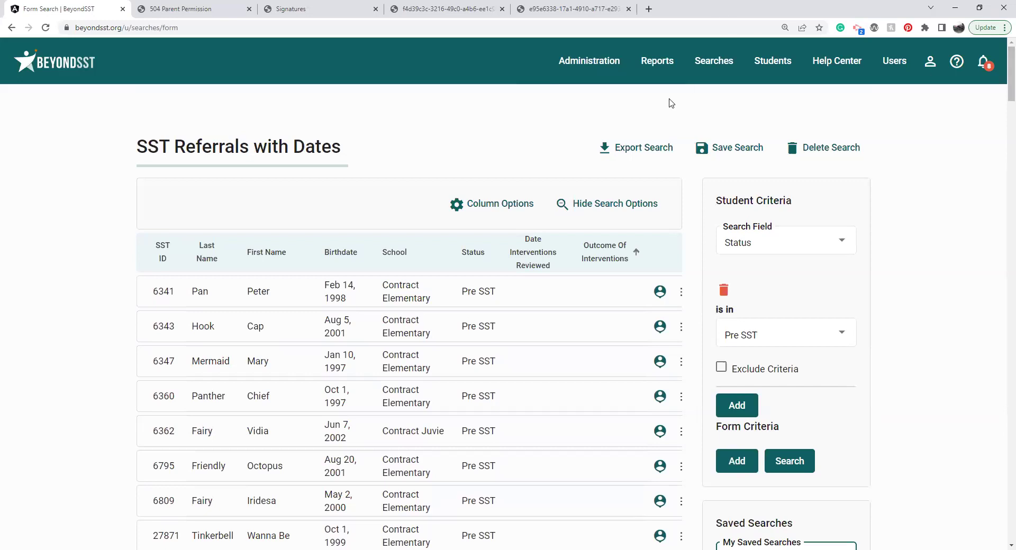
Step: View the Overdue Forms report, then switch to the Forms Status report
{"action": "left_click", "coordinate": [668, 59]}
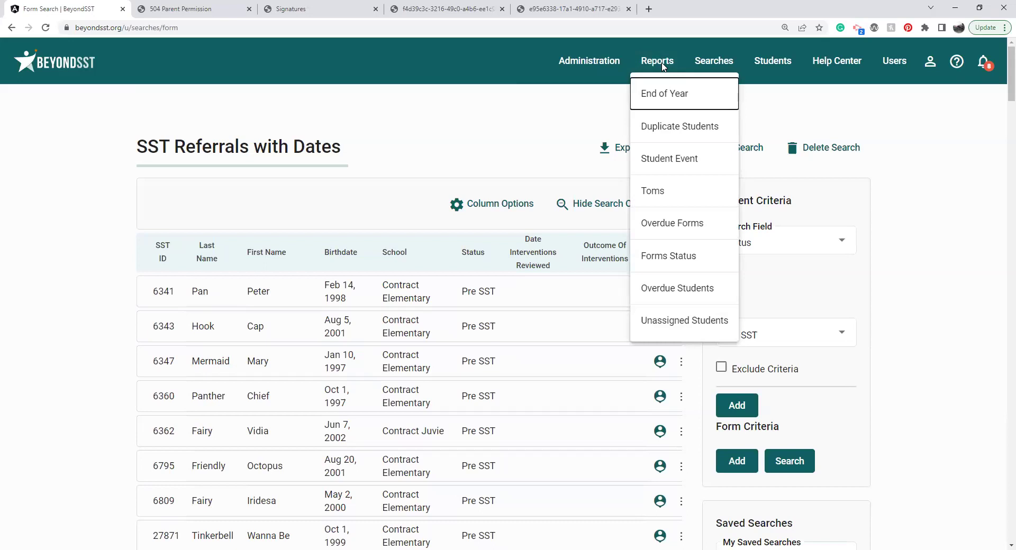
{"action": "left_click", "coordinate": [670, 223]}
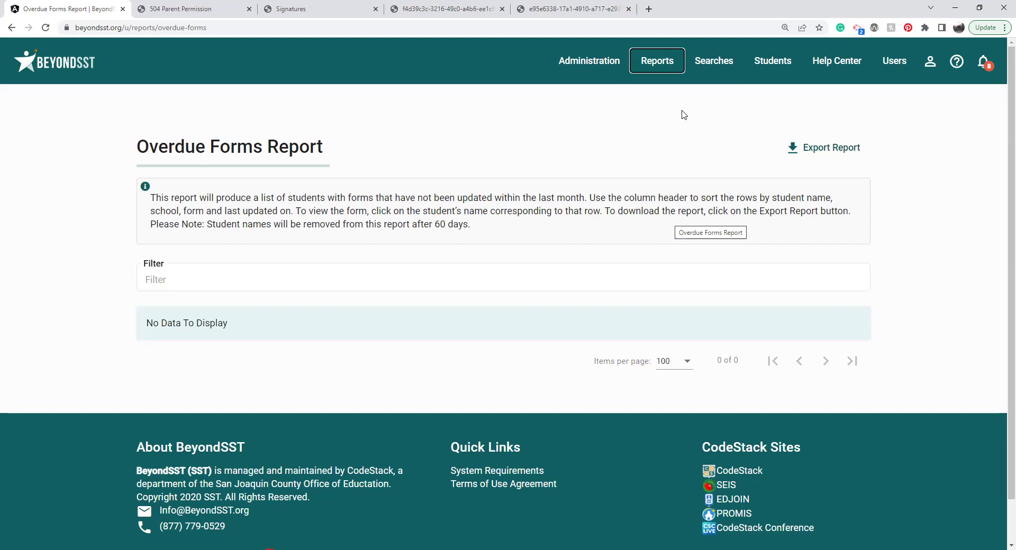
{"action": "left_click", "coordinate": [673, 61]}
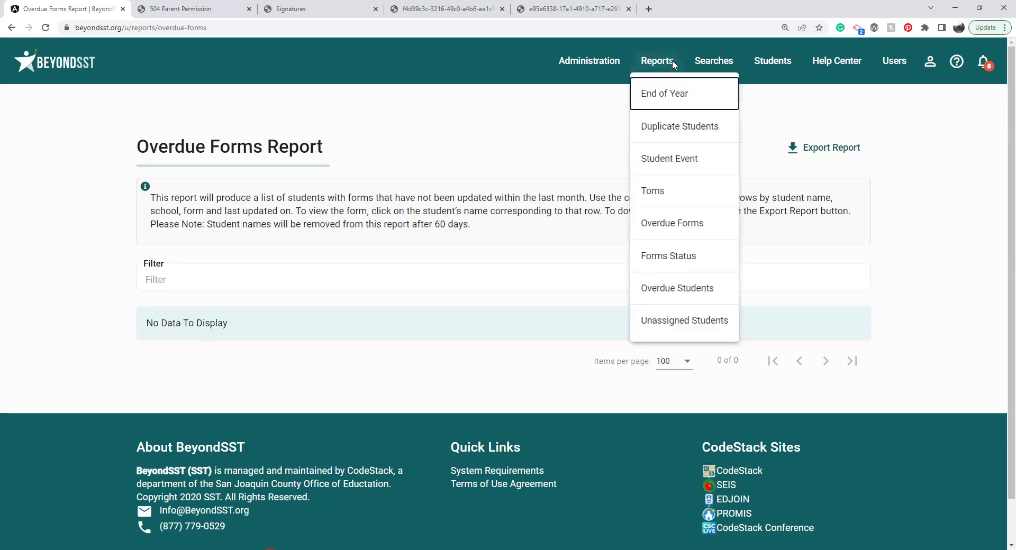
{"action": "left_click", "coordinate": [668, 254]}
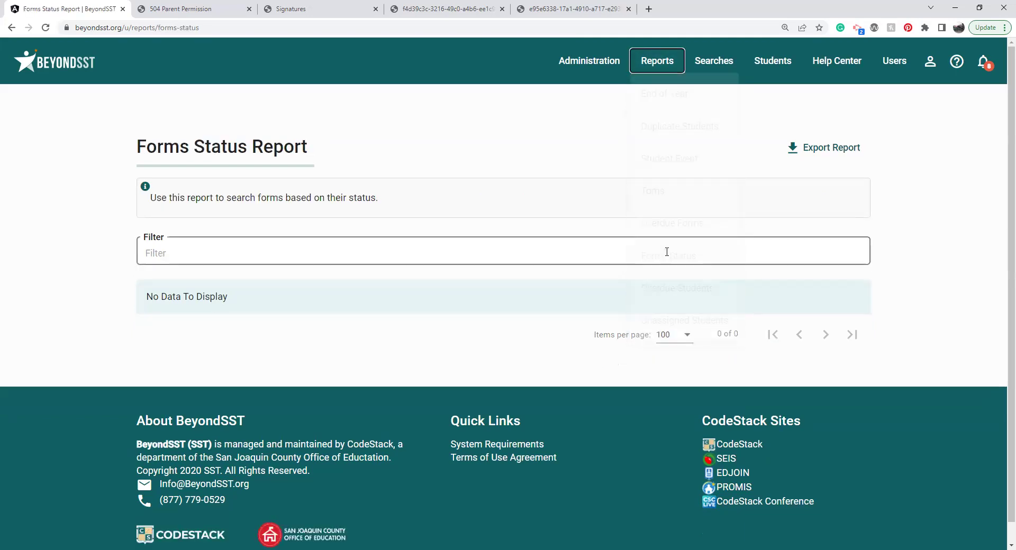
Step: Filter the Forms Status report by 'rea' and open an SST Intervention Plan awaiting review
{"action": "left_click", "coordinate": [661, 251]}
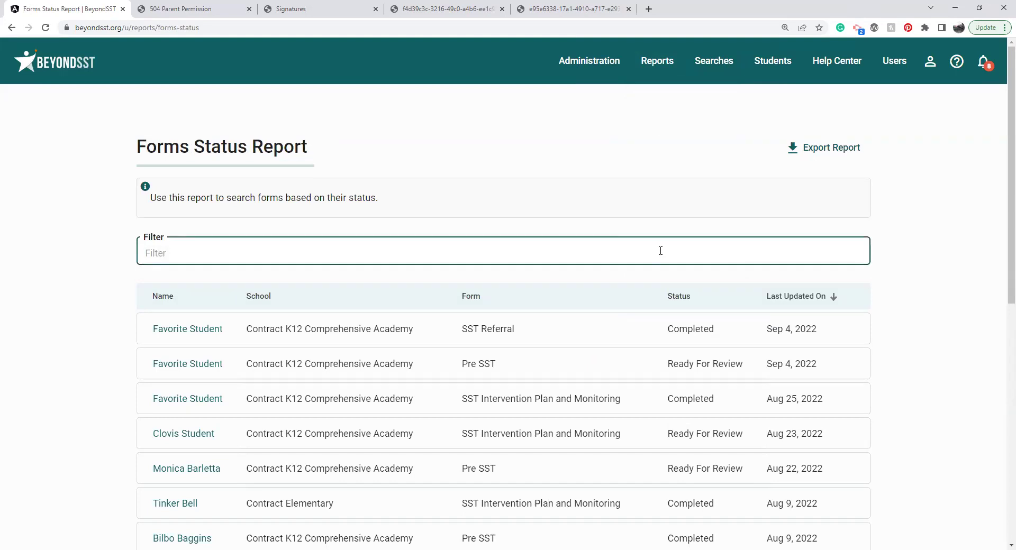
{"action": "type", "text": "dra"}
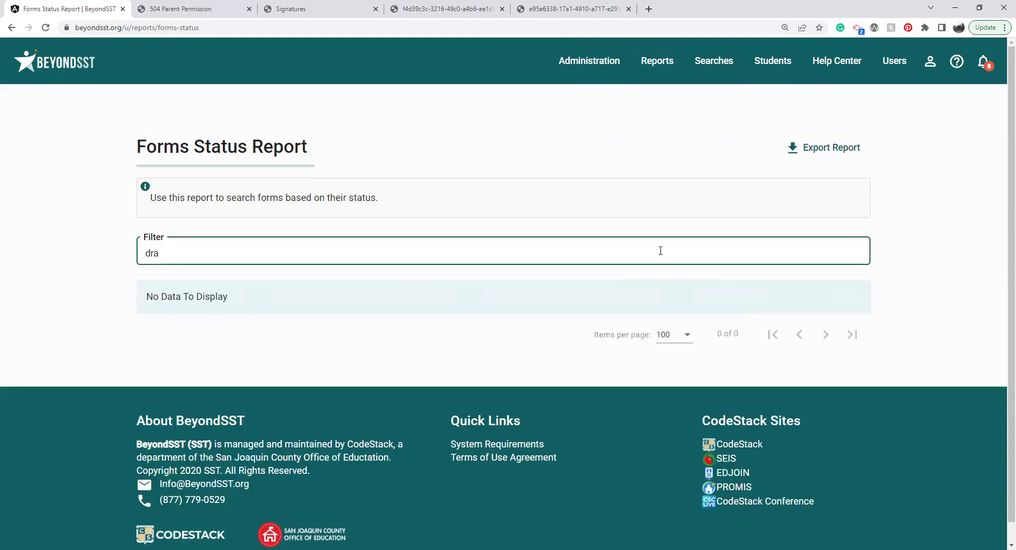
{"action": "key", "text": "BackSpace"}
{"action": "key", "text": "BackSpace"}
{"action": "key", "text": "BackSpace"}
{"action": "type", "text": "read"}
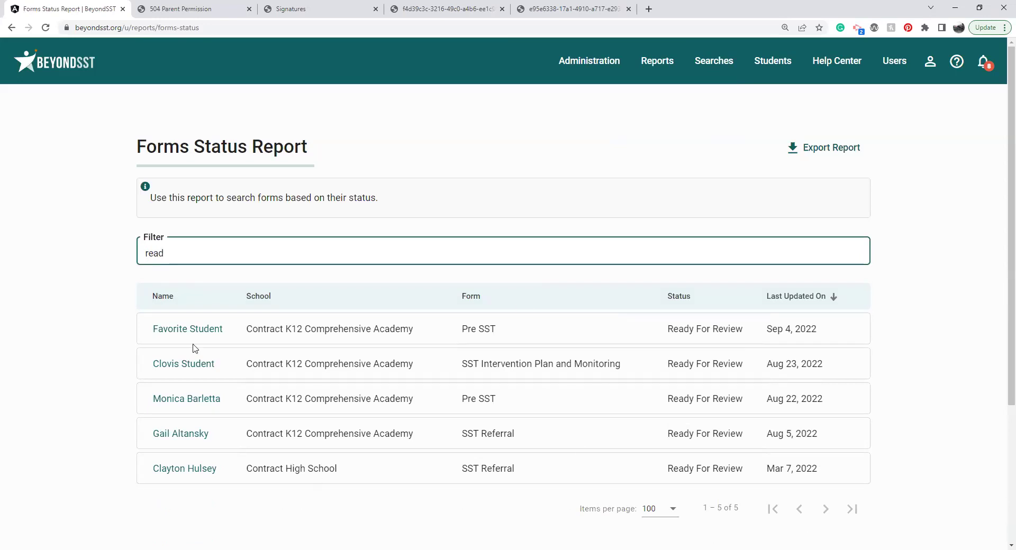
{"action": "left_click", "coordinate": [185, 365]}
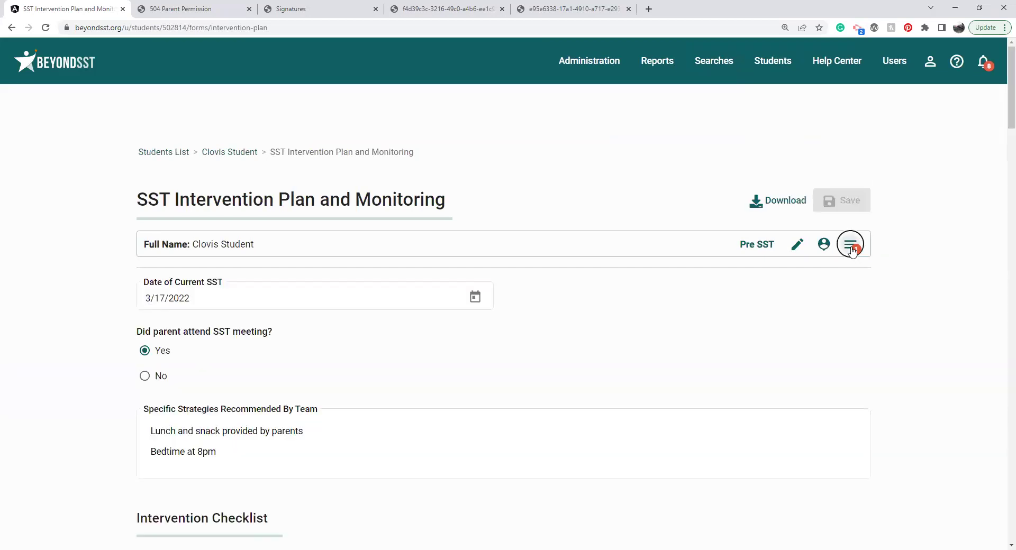
Step: Change the SST Intervention Plan and Monitoring form's status to Completed and save it
{"action": "left_click", "coordinate": [854, 247]}
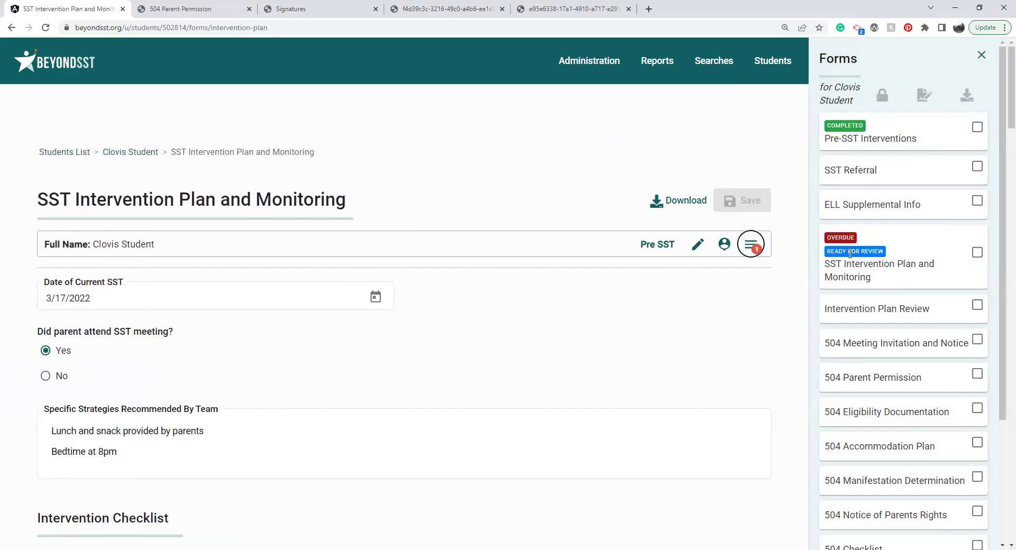
{"action": "scroll", "coordinate": [712, 337], "scroll_direction": "down", "scroll_amount": 15}
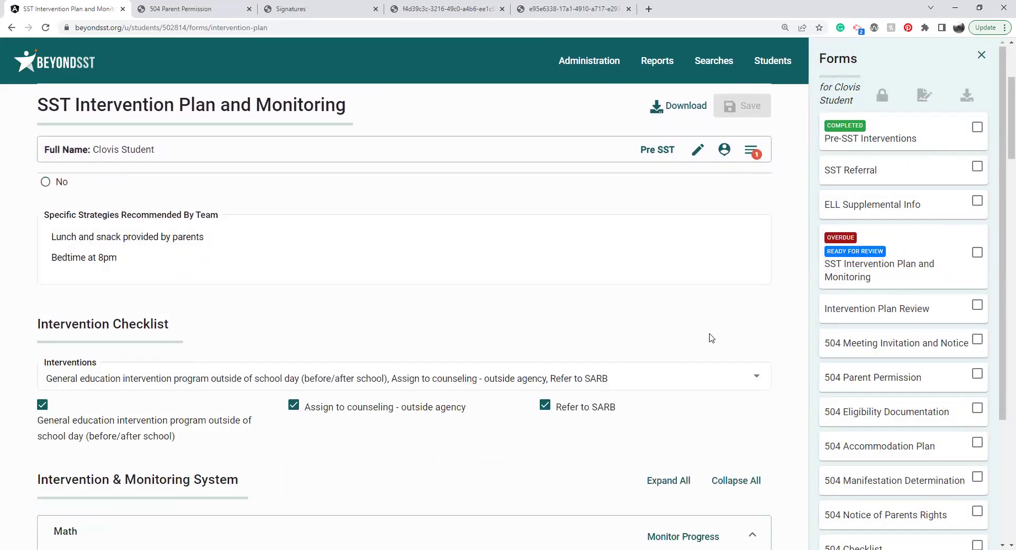
{"action": "scroll", "coordinate": [711, 337], "scroll_direction": "down", "scroll_amount": 18}
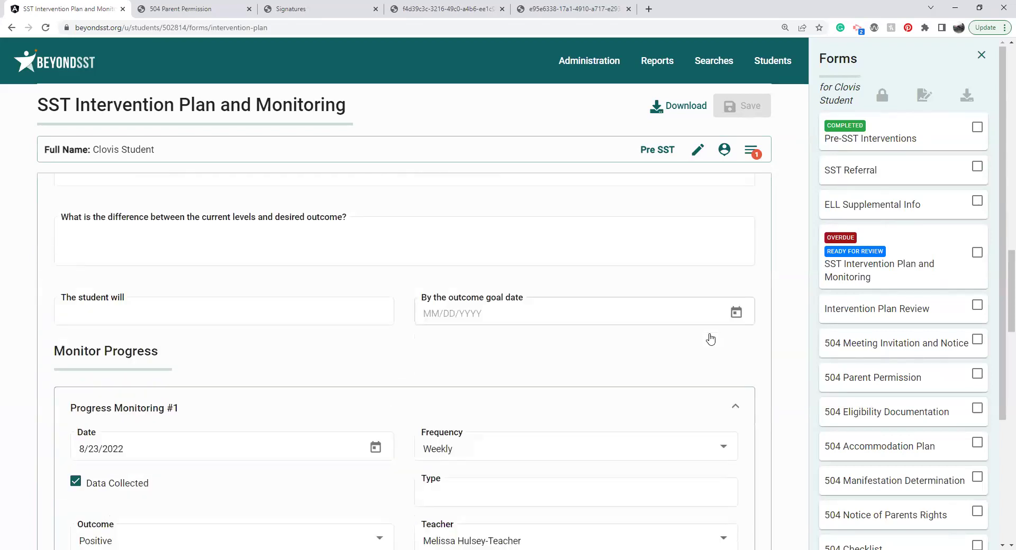
{"action": "scroll", "coordinate": [711, 338], "scroll_direction": "down", "scroll_amount": 15}
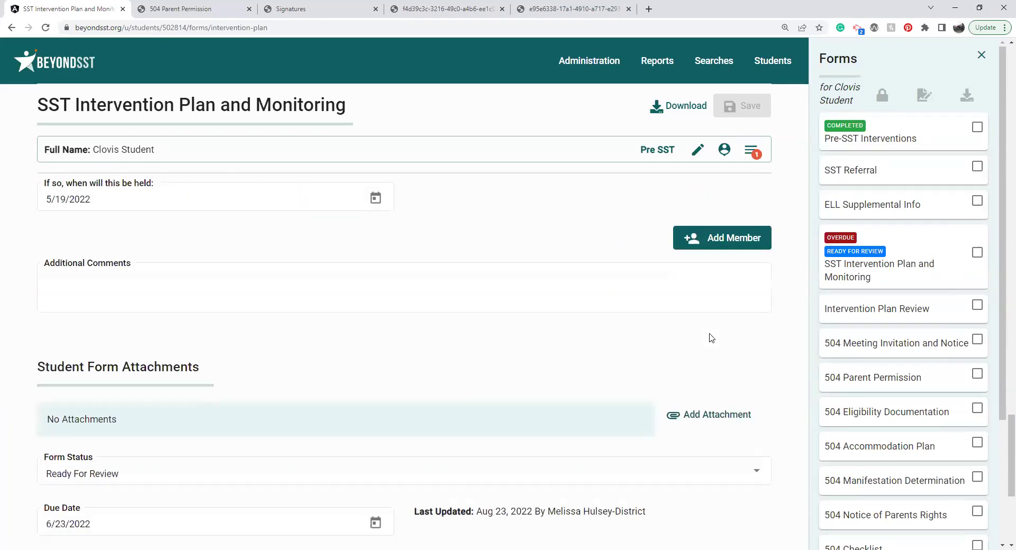
{"action": "left_click", "coordinate": [170, 197]}
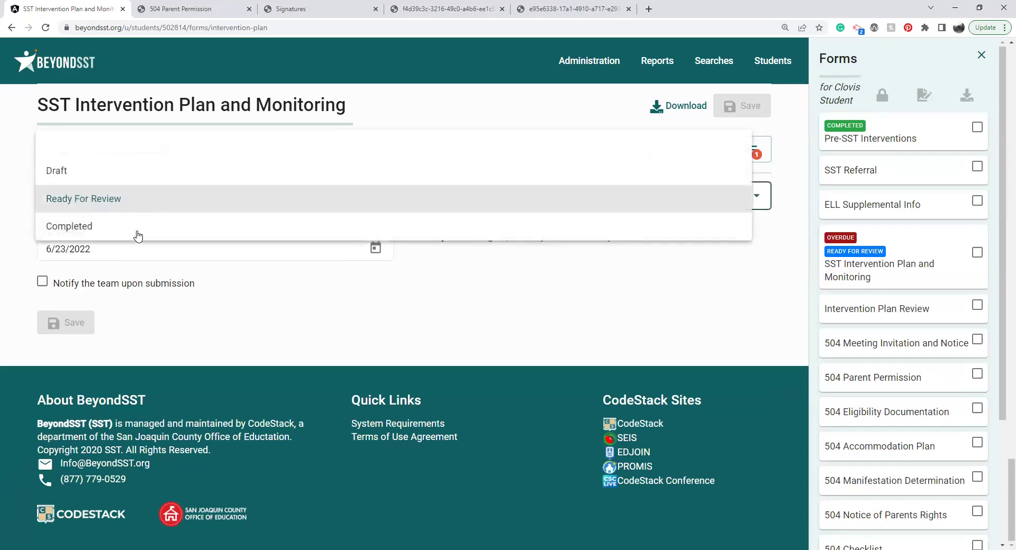
{"action": "left_click", "coordinate": [126, 228]}
{"action": "left_click", "coordinate": [63, 331]}
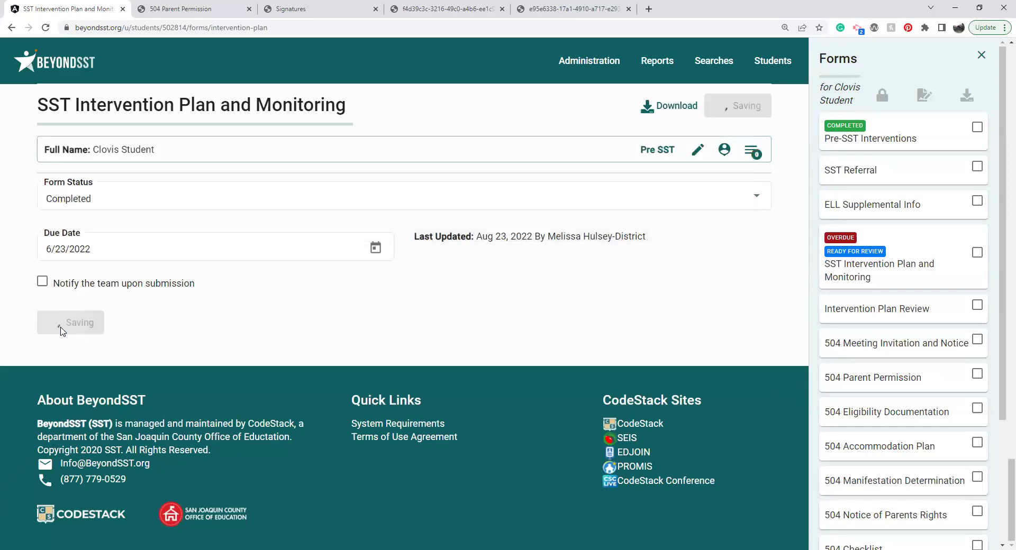
{"action": "left_click", "coordinate": [657, 61]}
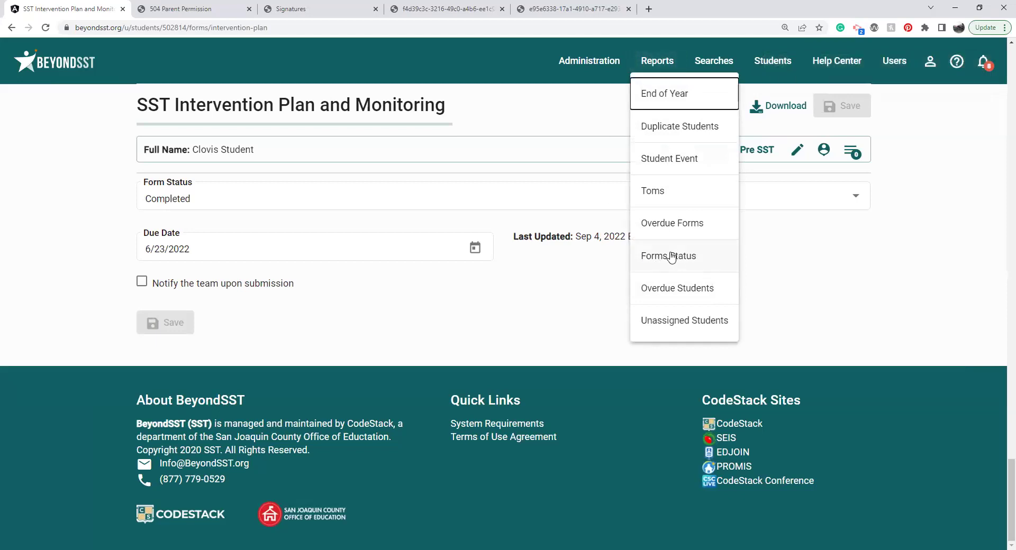
Step: View the Overdue Students report, then open the Unassigned Students report
{"action": "left_click", "coordinate": [655, 300]}
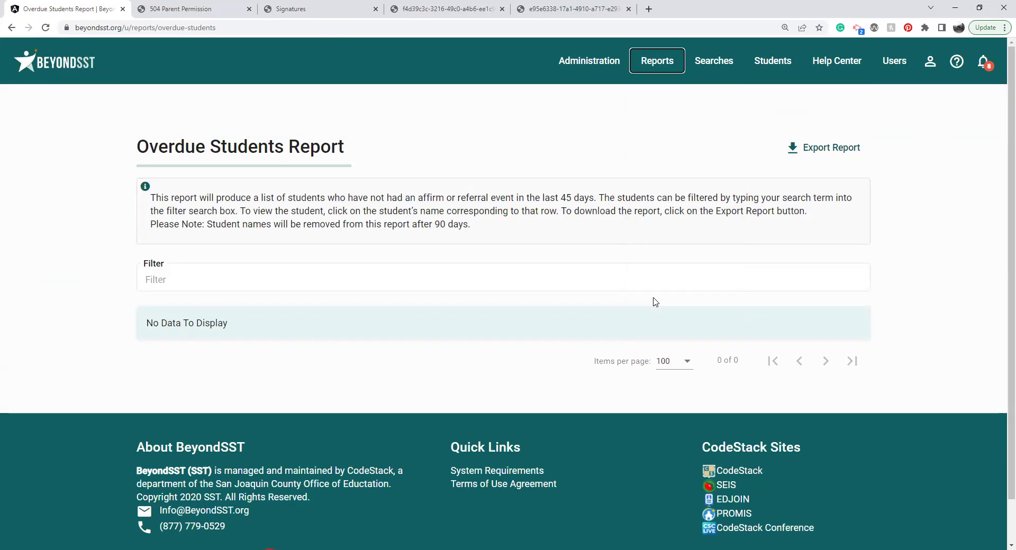
{"action": "left_click", "coordinate": [648, 62]}
{"action": "left_click", "coordinate": [694, 320]}
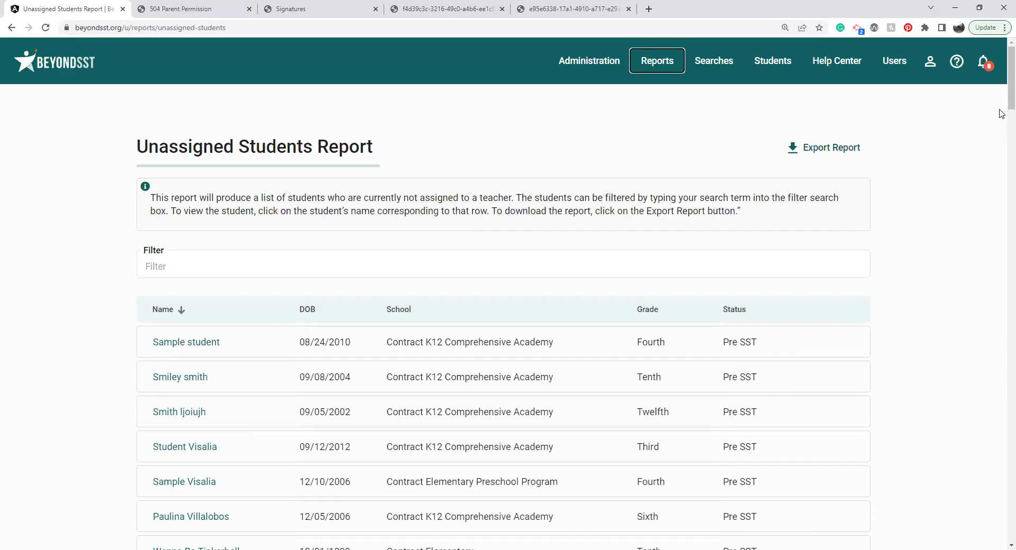
Step: Edit the unassigned student's record, tick two Available Teachers under Teacher Assignments, and submit
{"action": "scroll", "coordinate": [437, 273], "scroll_direction": "down", "scroll_amount": 4}
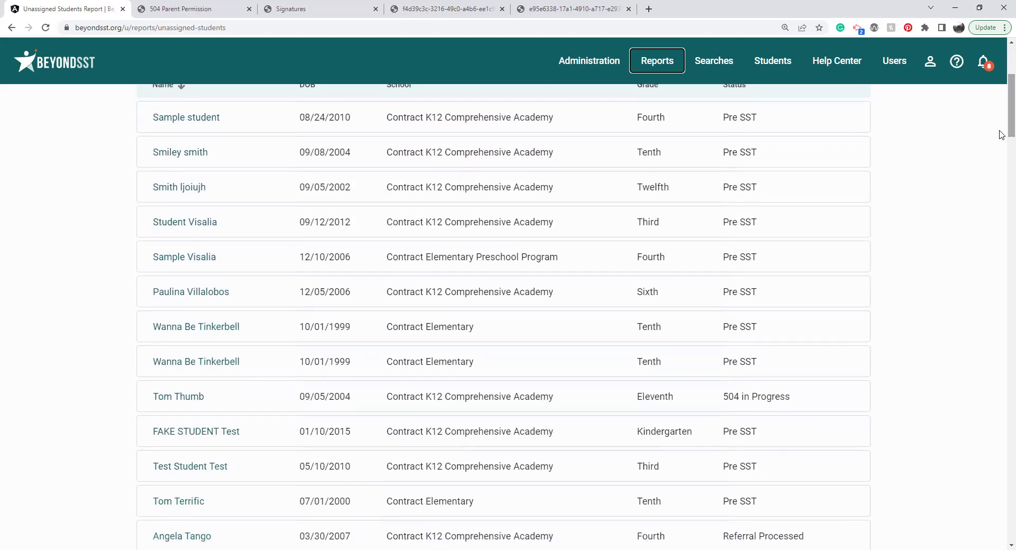
{"action": "left_click", "coordinate": [202, 371]}
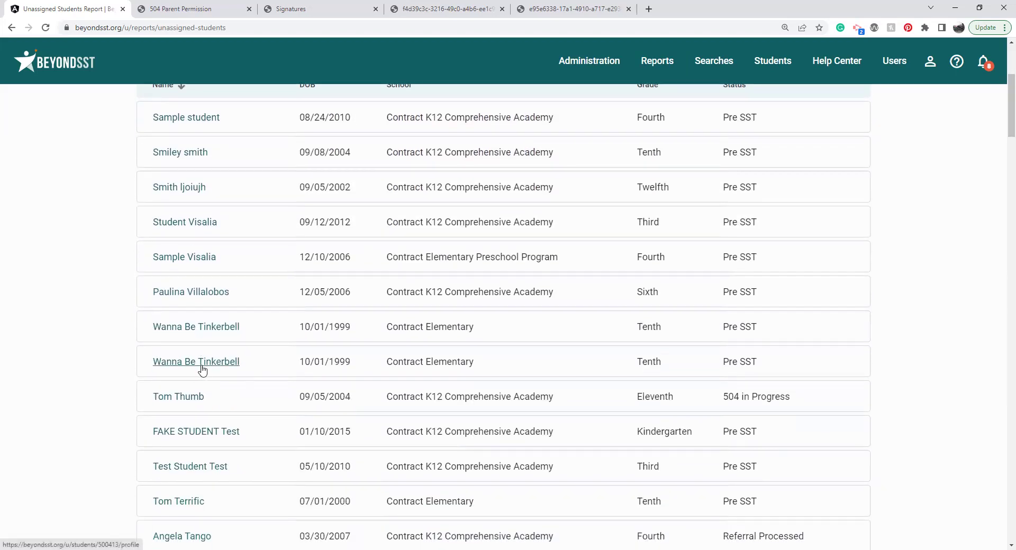
{"action": "left_click", "coordinate": [796, 192]}
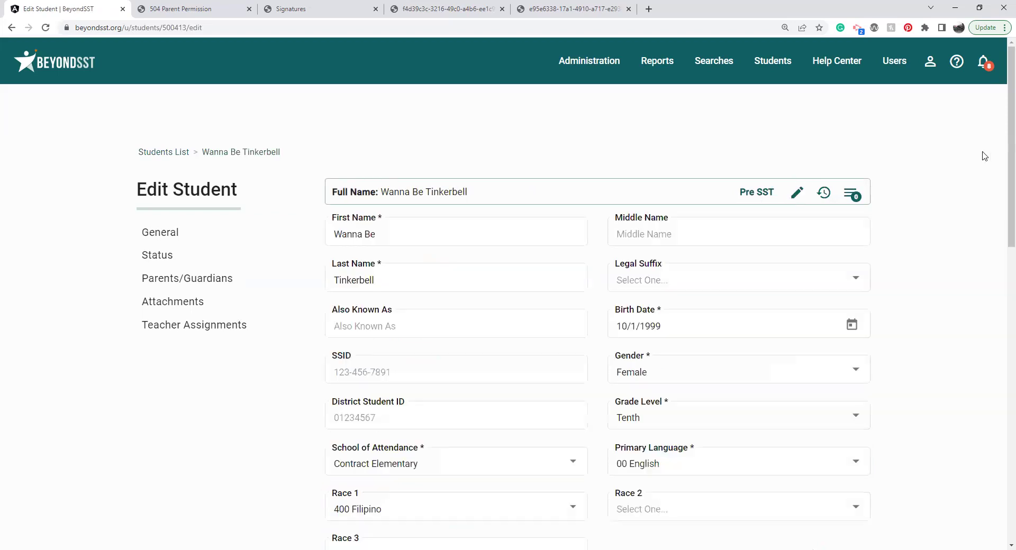
{"action": "left_click_drag", "start_coordinate": [1003, 139], "coordinate": [1002, 399]}
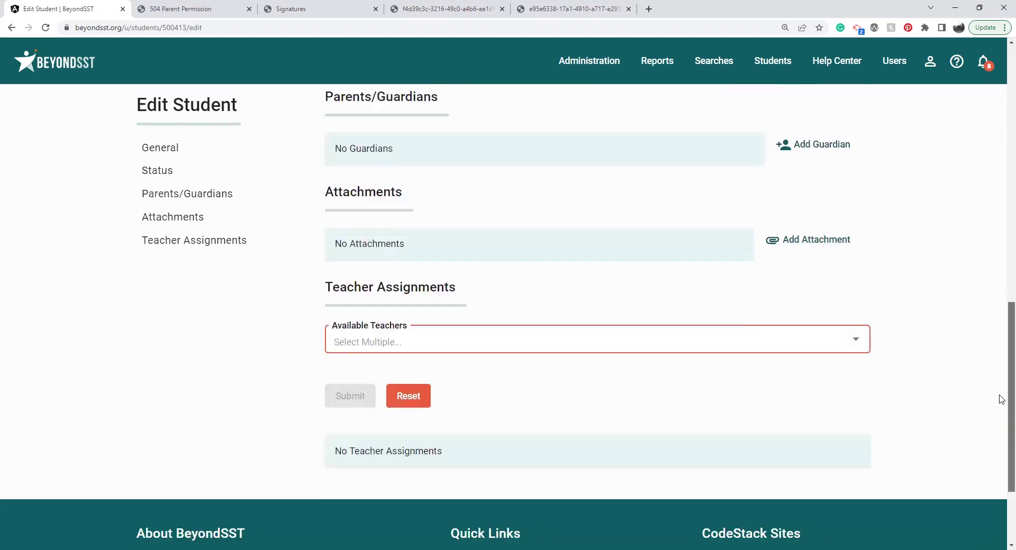
{"action": "left_click", "coordinate": [637, 320]}
{"action": "left_click", "coordinate": [328, 405]}
{"action": "left_click", "coordinate": [345, 436]}
{"action": "left_click", "coordinate": [268, 451]}
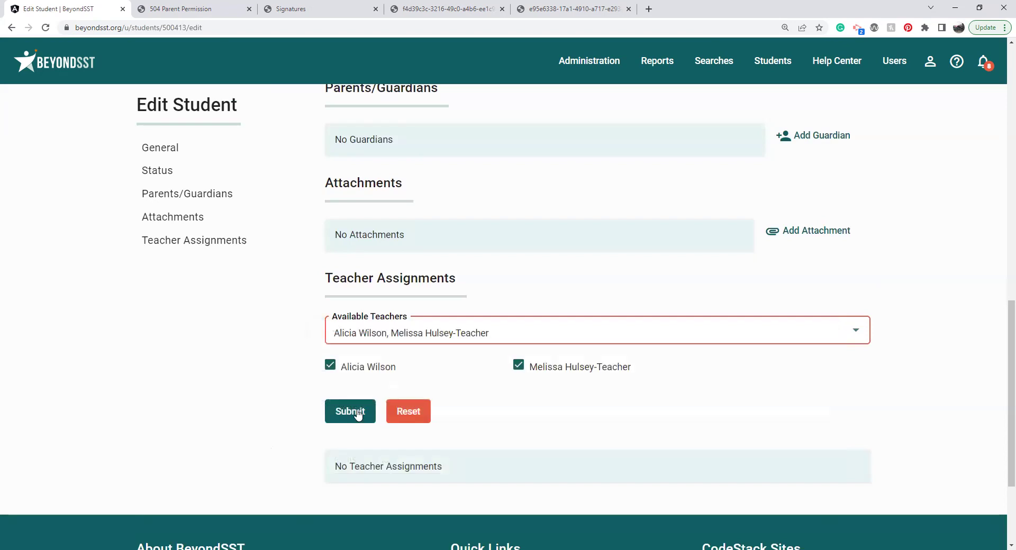
{"action": "left_click", "coordinate": [357, 416]}
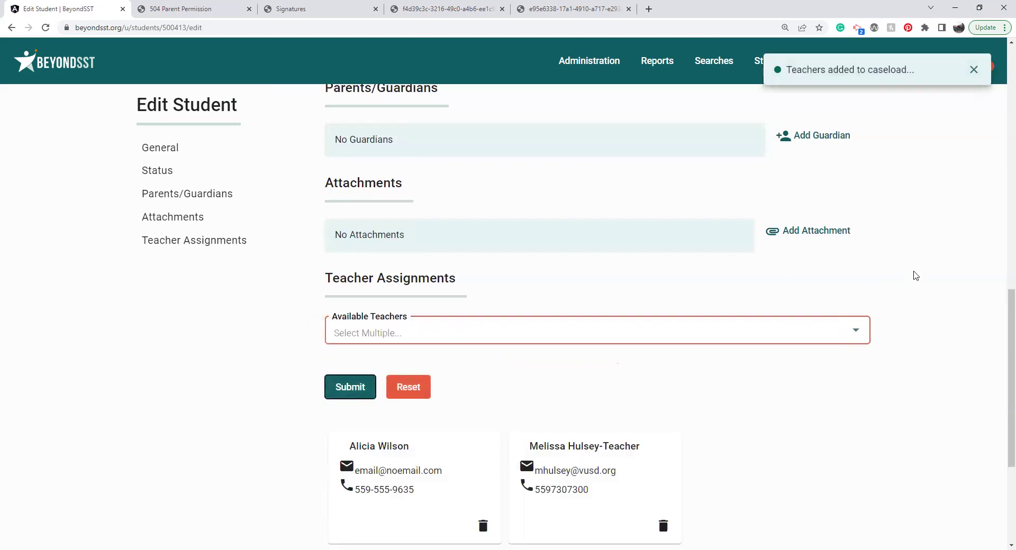
{"action": "left_click_drag", "start_coordinate": [1002, 305], "coordinate": [1000, 106]}
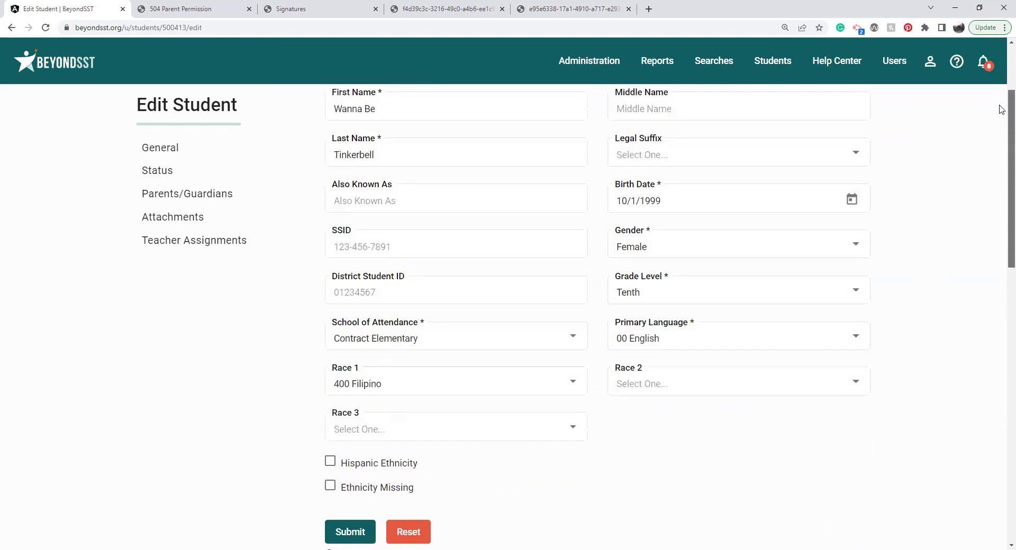
{"action": "left_click", "coordinate": [666, 63]}
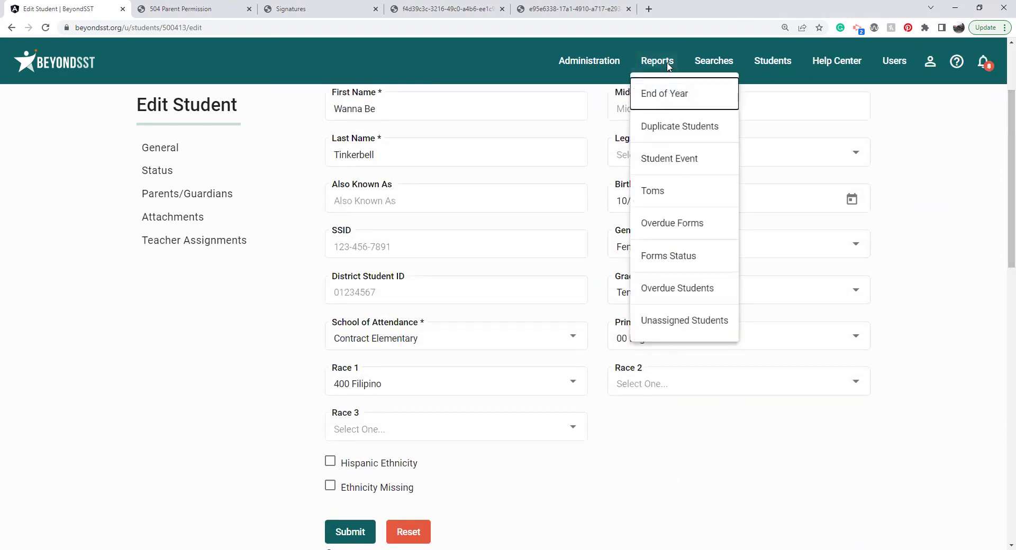
Step: Review the TOMS report, then open and scroll through the Duplicate Students report
{"action": "left_click", "coordinate": [663, 193]}
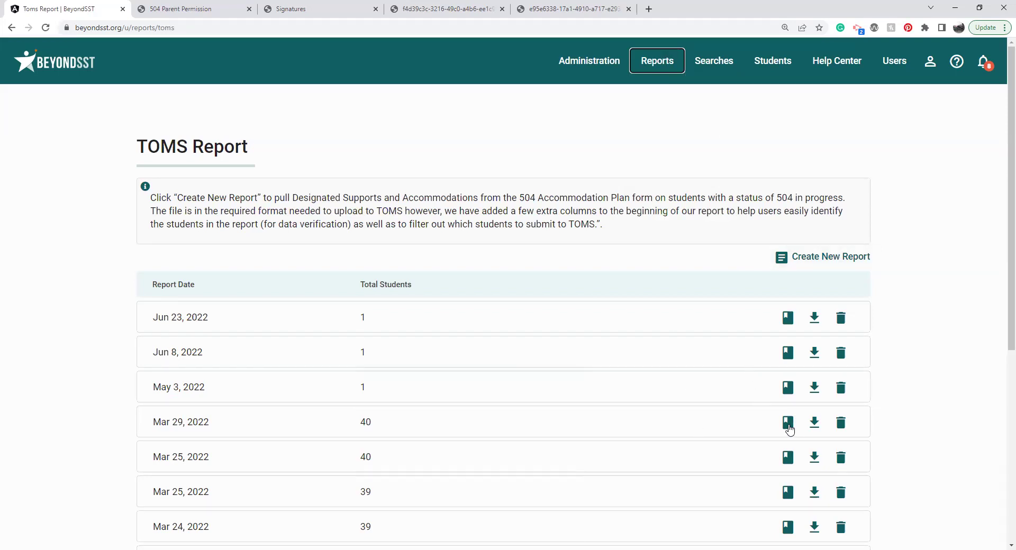
{"action": "left_click", "coordinate": [648, 69]}
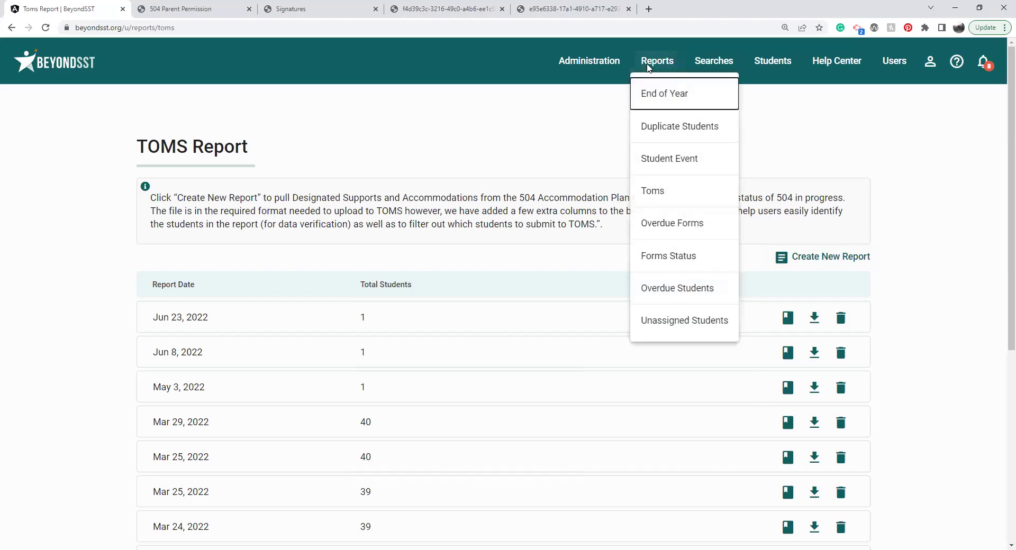
{"action": "left_click", "coordinate": [666, 127]}
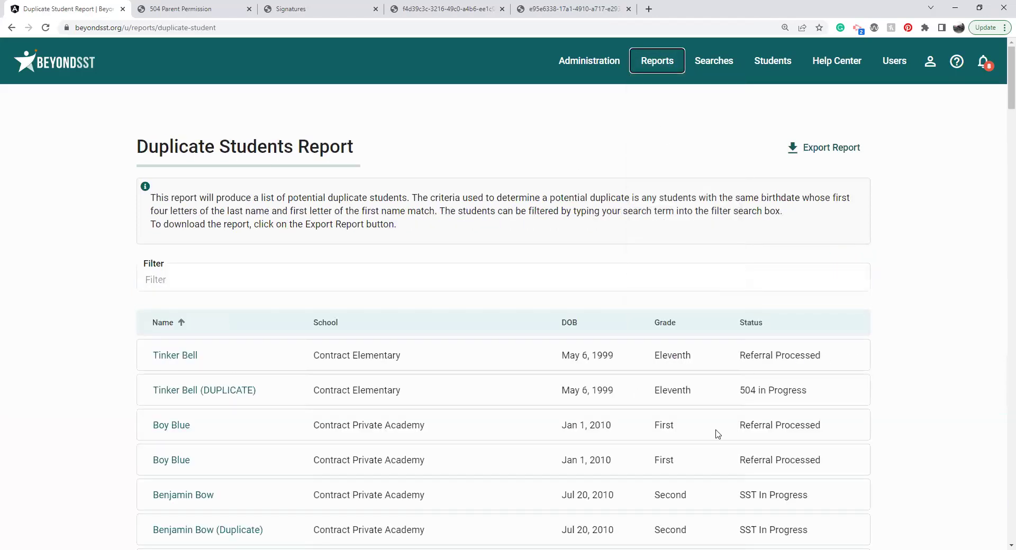
{"action": "left_click_drag", "start_coordinate": [1010, 99], "coordinate": [1010, 117]}
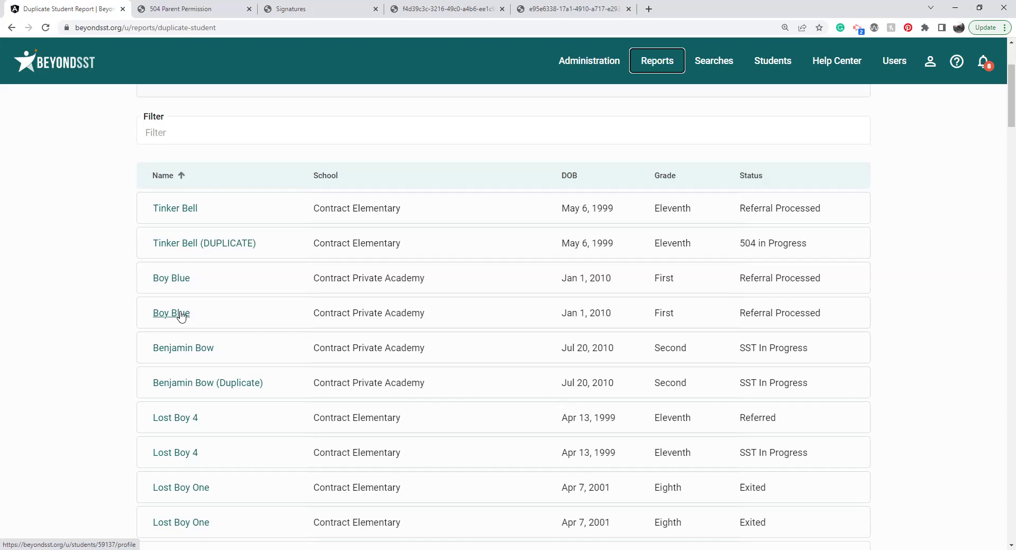
{"action": "left_click", "coordinate": [950, 277]}
{"action": "left_click", "coordinate": [591, 66]}
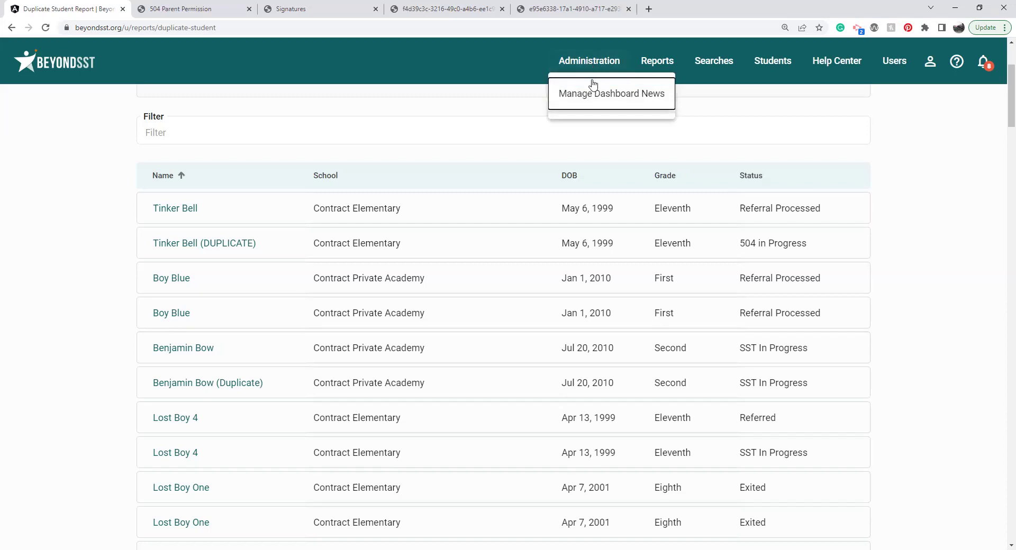
Step: Under Manage Dashboard News, start a new news item titled 'News Item'
{"action": "left_click", "coordinate": [594, 92]}
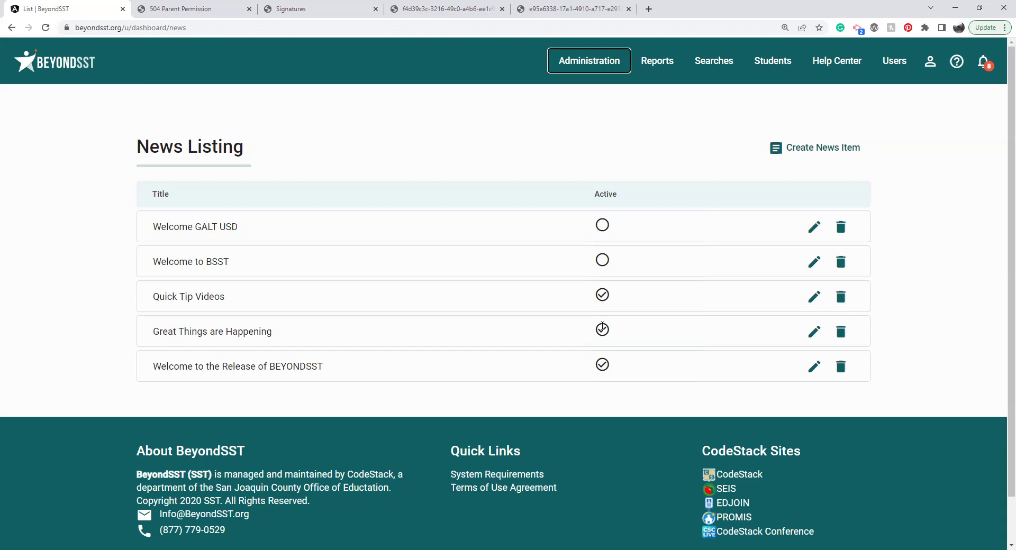
{"action": "left_click", "coordinate": [810, 148]}
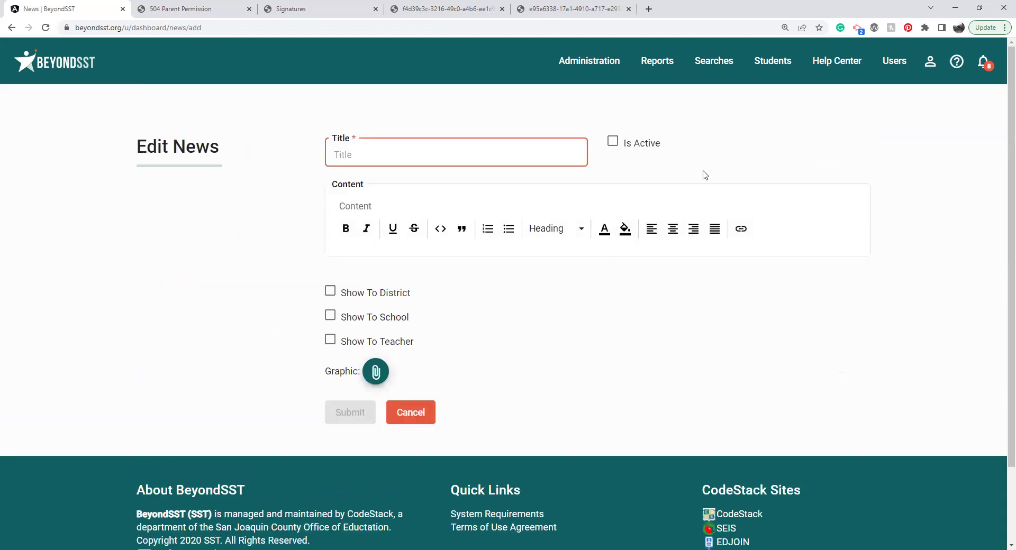
{"action": "left_click", "coordinate": [514, 154]}
{"action": "type", "text": "News Item"}
Step: Mark it active, add content 'This is the information I want to share', and show it to districts, schools and teachers
{"action": "left_click", "coordinate": [612, 141]}
{"action": "left_click", "coordinate": [494, 206]}
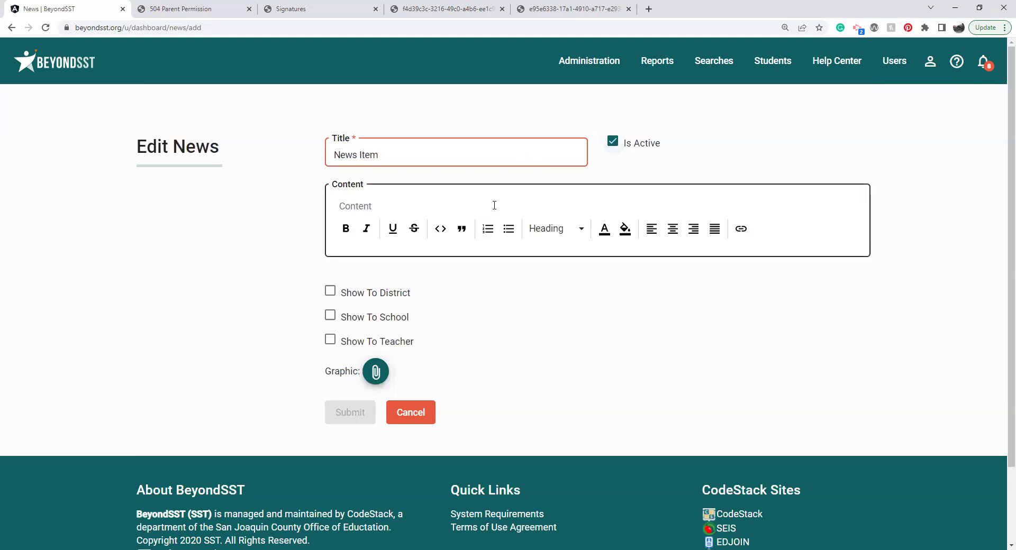
{"action": "type", "text": "This is the information I was"}
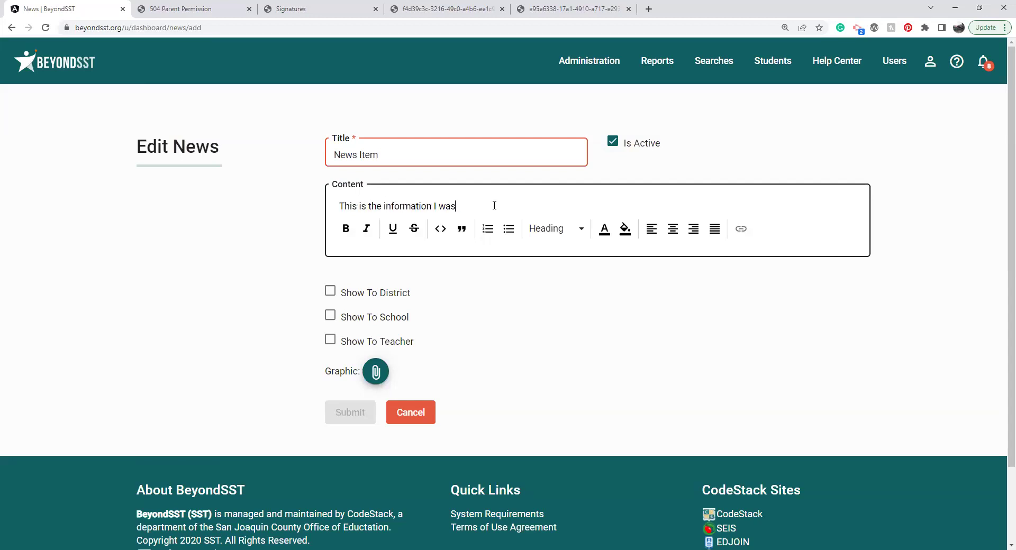
{"action": "key", "text": "BackSpace"}
{"action": "type", "text": "nt to share"}
{"action": "left_click", "coordinate": [330, 293]}
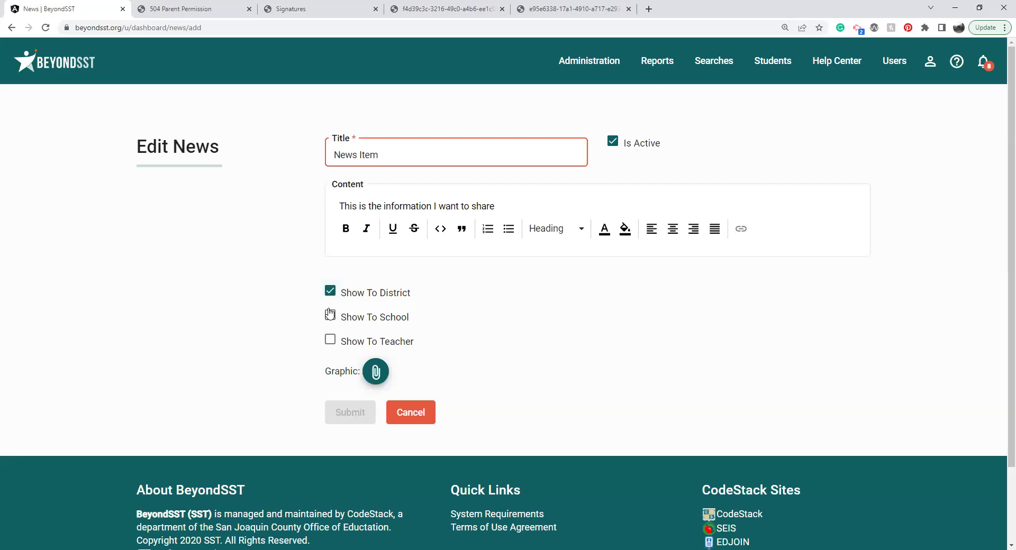
{"action": "left_click", "coordinate": [329, 316]}
{"action": "left_click", "coordinate": [331, 342]}
Step: Return to the Dashboard via the BeyondSST logo, then open the Help Center
{"action": "left_click", "coordinate": [63, 65]}
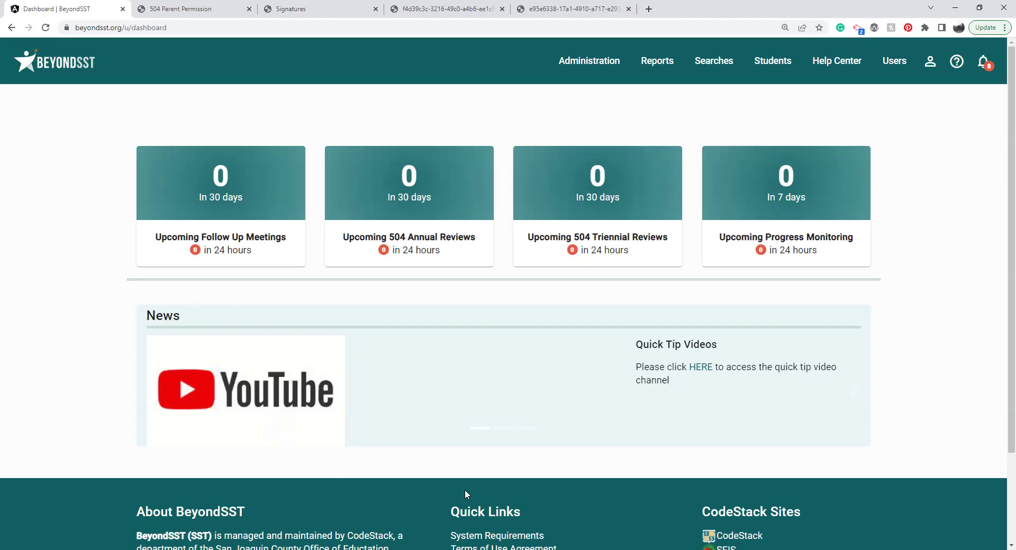
{"action": "left_click", "coordinate": [958, 61]}
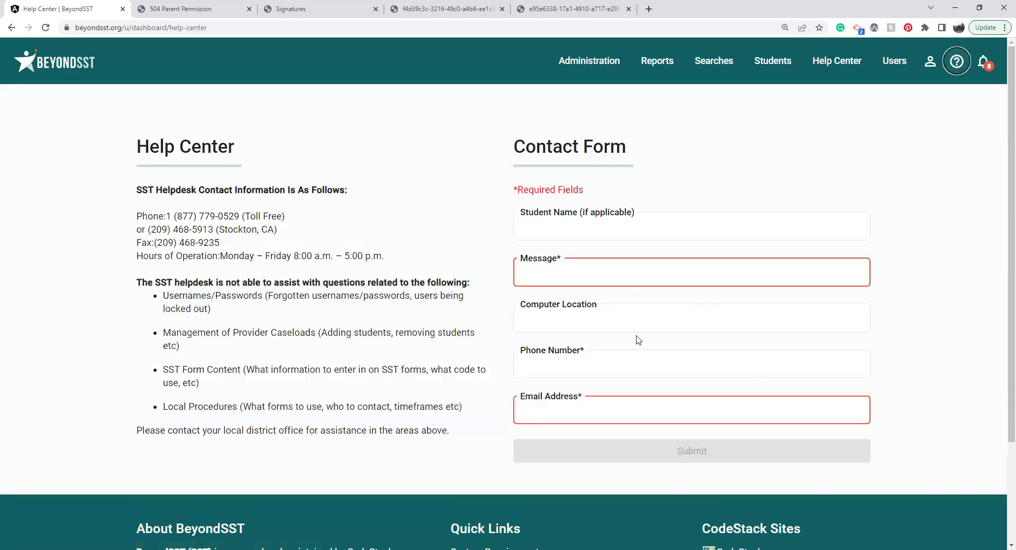